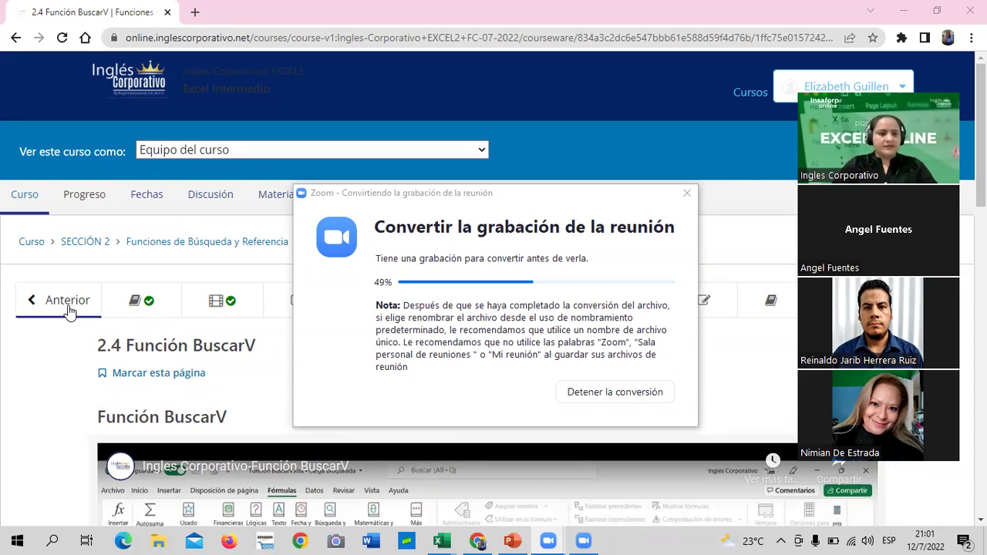
Step: Dismiss the Zoom recording-conversion popup to reveal the 2.4 Función BuscarV lesson and its video
left_click(135, 315)
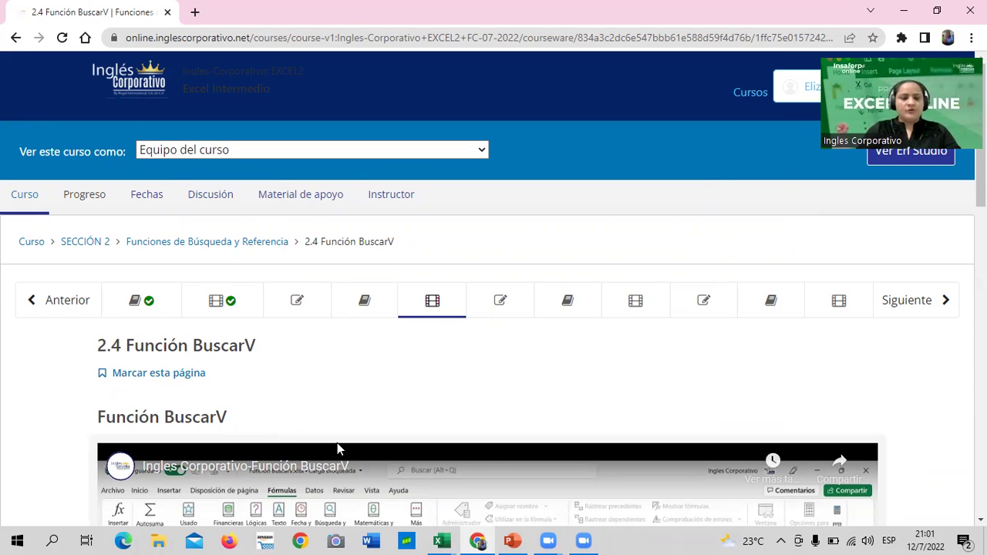
scroll(337, 443, "down", 3)
scroll(348, 436, "down", 4)
scroll(357, 428, "up", 4)
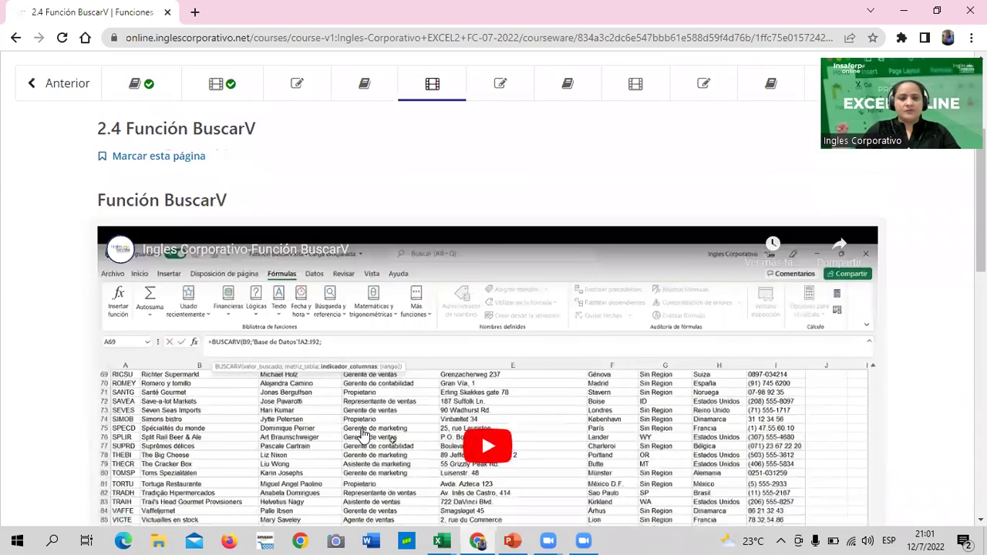
scroll(364, 435, "up", 3)
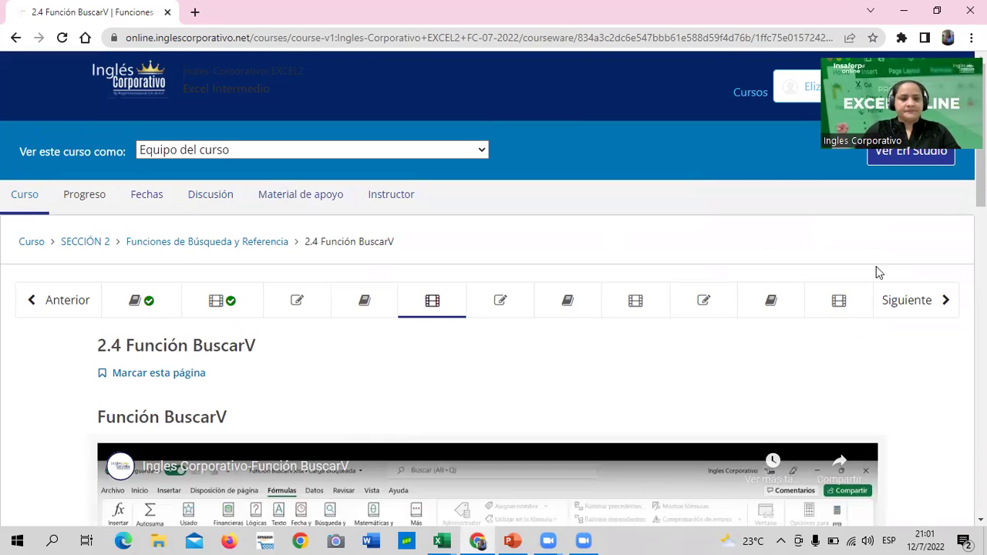
Step: Advance to the Laboratorio 2 unit and scroll through its content
left_click(907, 309)
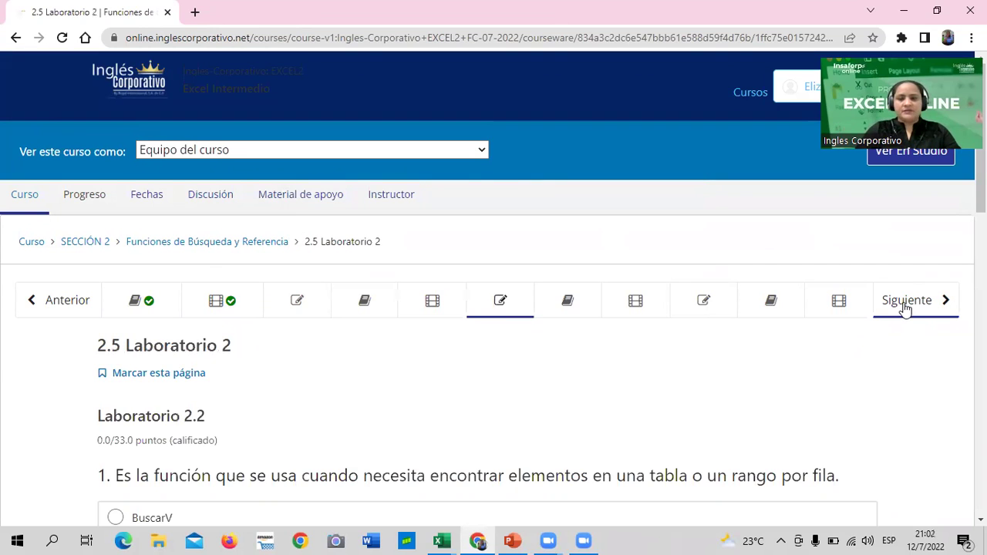
scroll(392, 375, "down", 3)
scroll(392, 375, "down", 3)
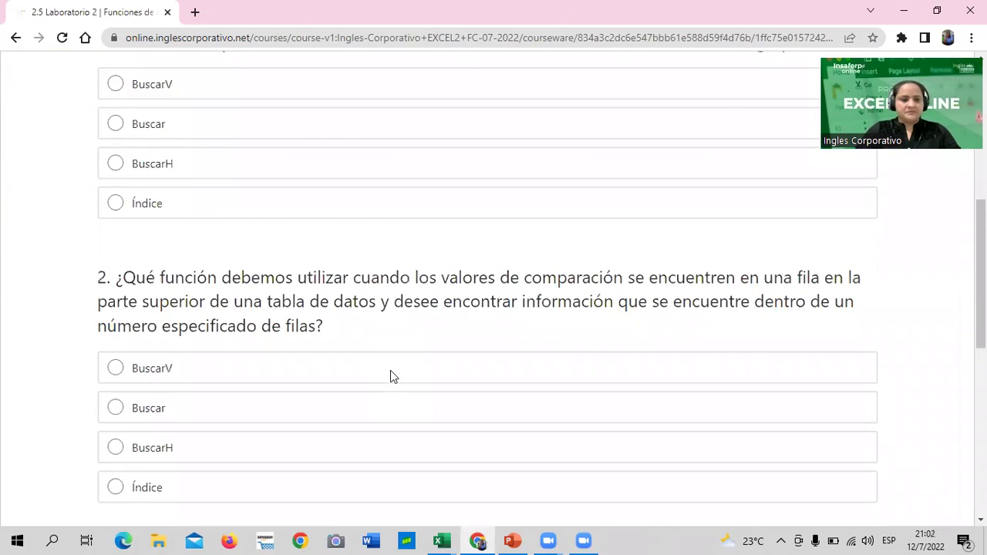
scroll(391, 375, "down", 5)
scroll(392, 370, "up", 2)
scroll(401, 363, "up", 6)
scroll(409, 347, "up", 2)
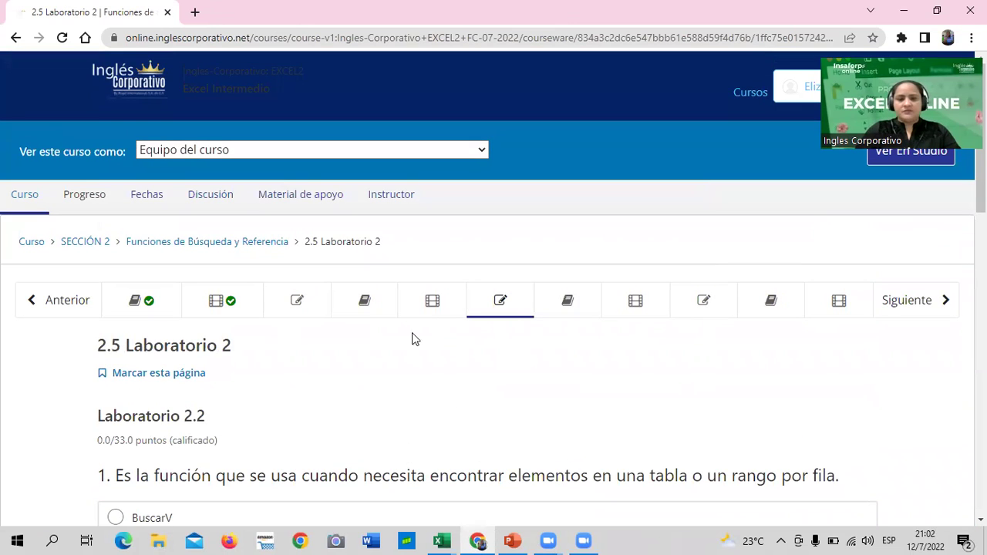
Step: Step through the 2.6 Objetivo and 2.10 Función Indice units on to Examen de Medio Curso
left_click(915, 302)
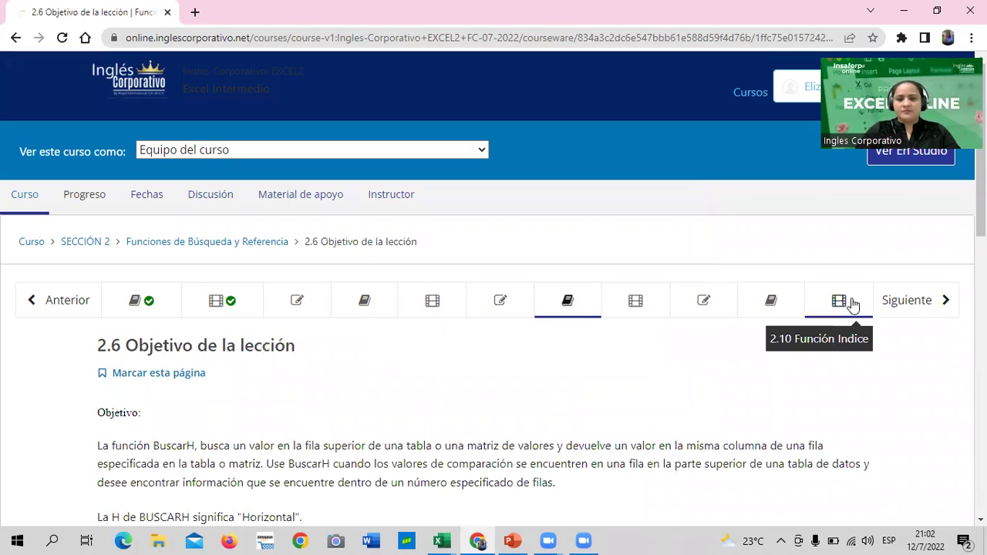
left_click(907, 310)
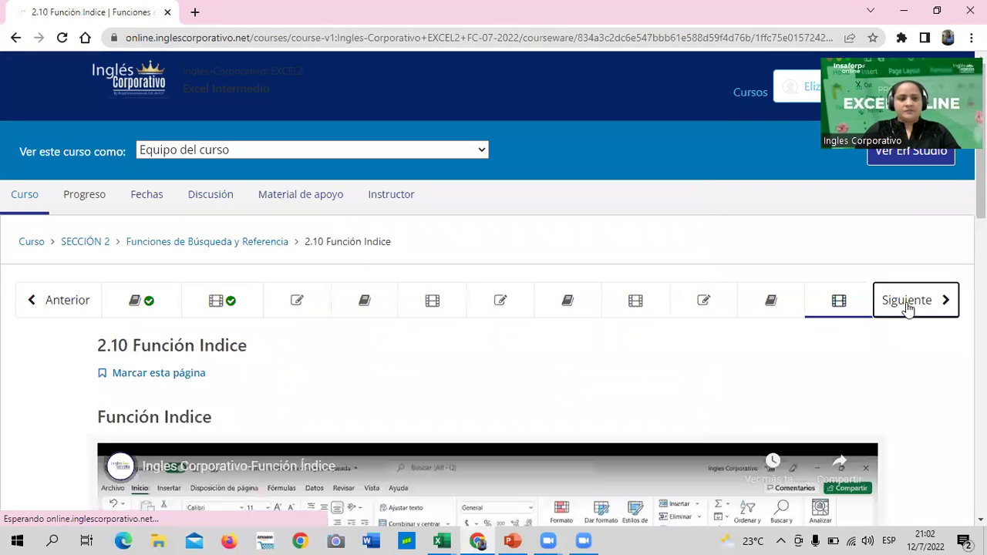
left_click(908, 308)
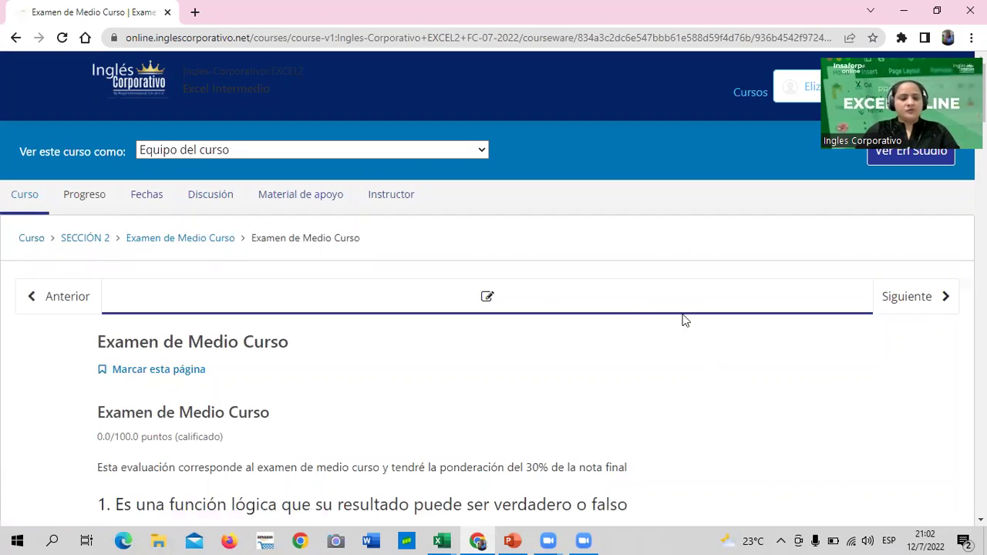
scroll(555, 397, "down", 1)
scroll(517, 403, "down", 1)
scroll(516, 402, "down", 5)
scroll(517, 398, "down", 4)
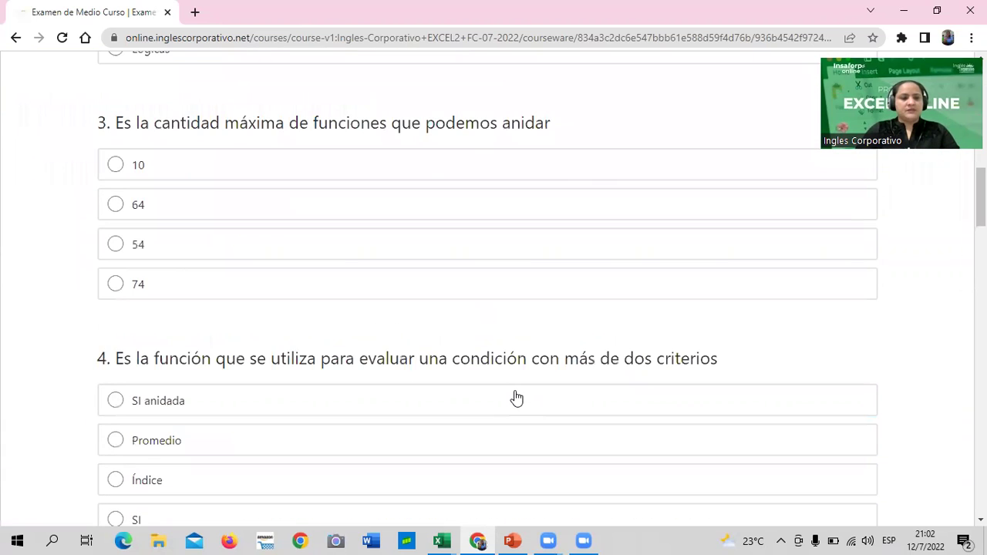
scroll(517, 395, "down", 10)
scroll(646, 333, "down", 3)
scroll(631, 347, "down", 6)
scroll(631, 347, "down", 5)
scroll(628, 346, "down", 3)
scroll(629, 345, "up", 2)
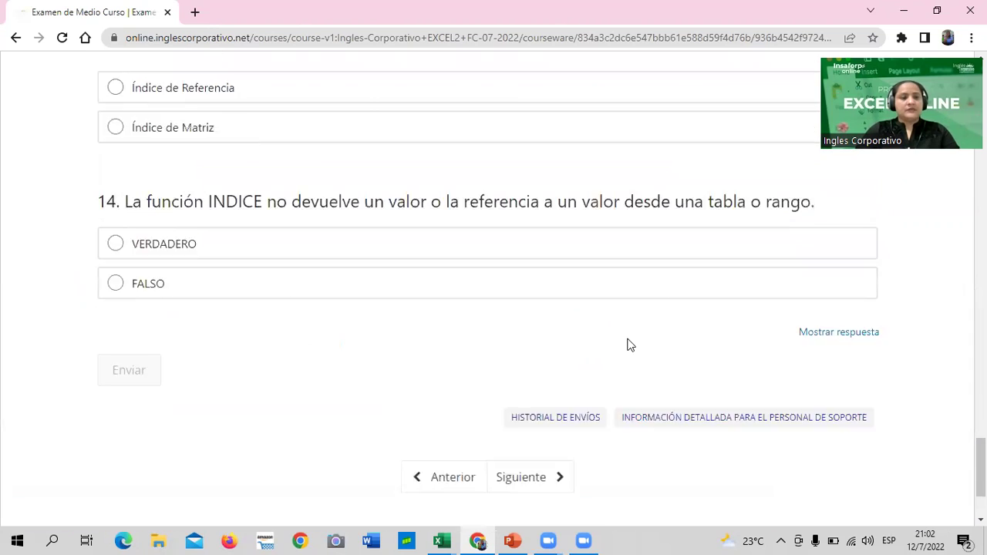
scroll(627, 344, "up", 1)
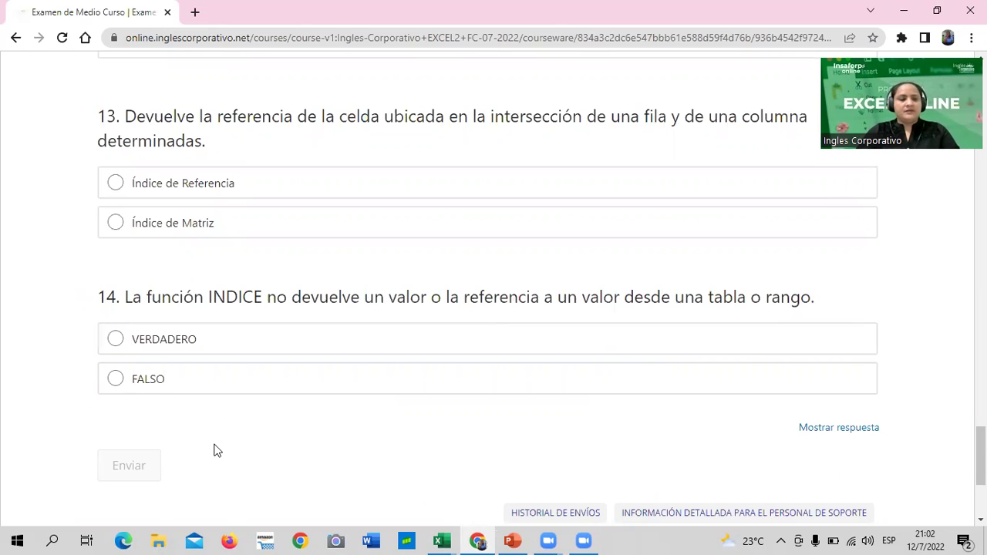
scroll(215, 445, "up", 2)
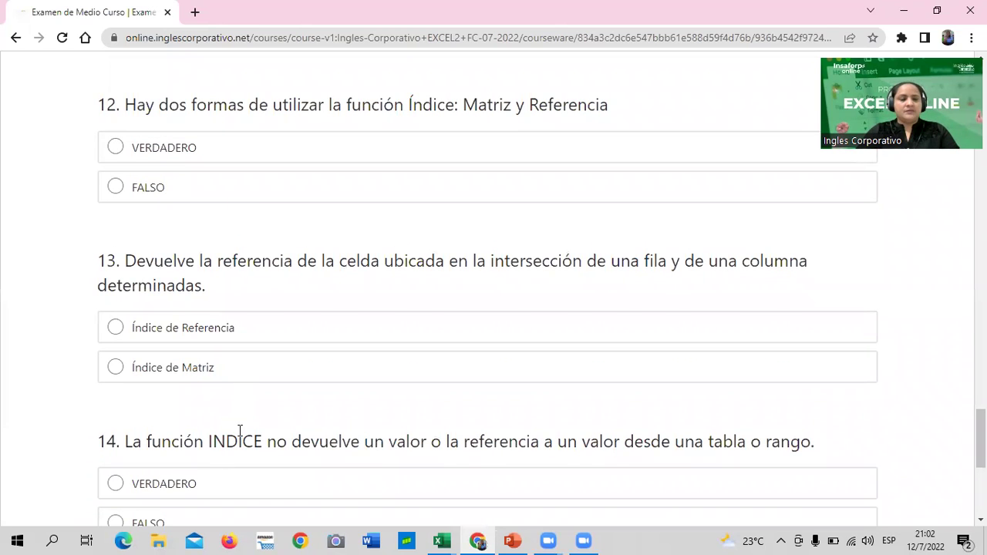
scroll(240, 432, "up", 4)
scroll(240, 437, "up", 3)
scroll(242, 438, "up", 3)
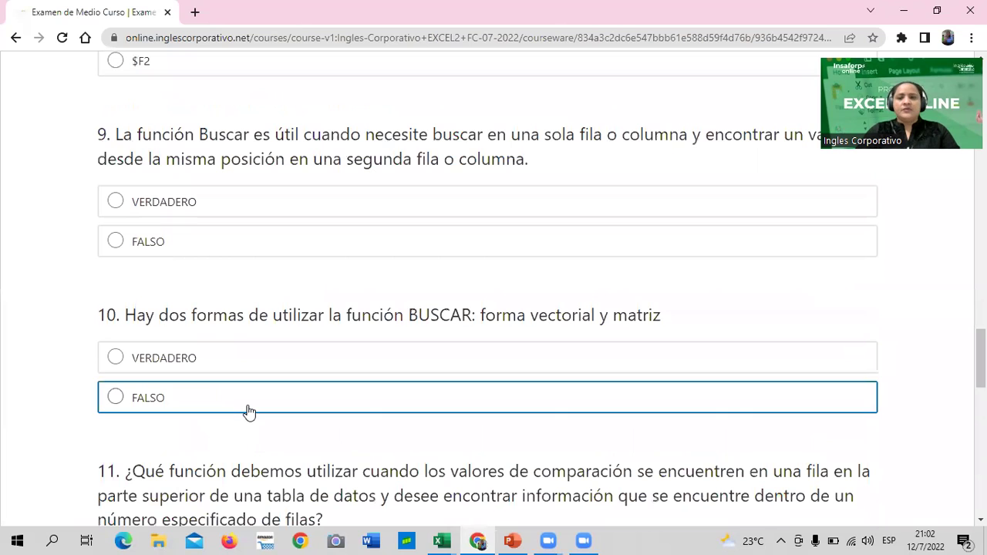
scroll(255, 419, "up", 8)
scroll(255, 419, "up", 3)
scroll(258, 419, "up", 3)
scroll(261, 420, "up", 2)
scroll(260, 418, "up", 1)
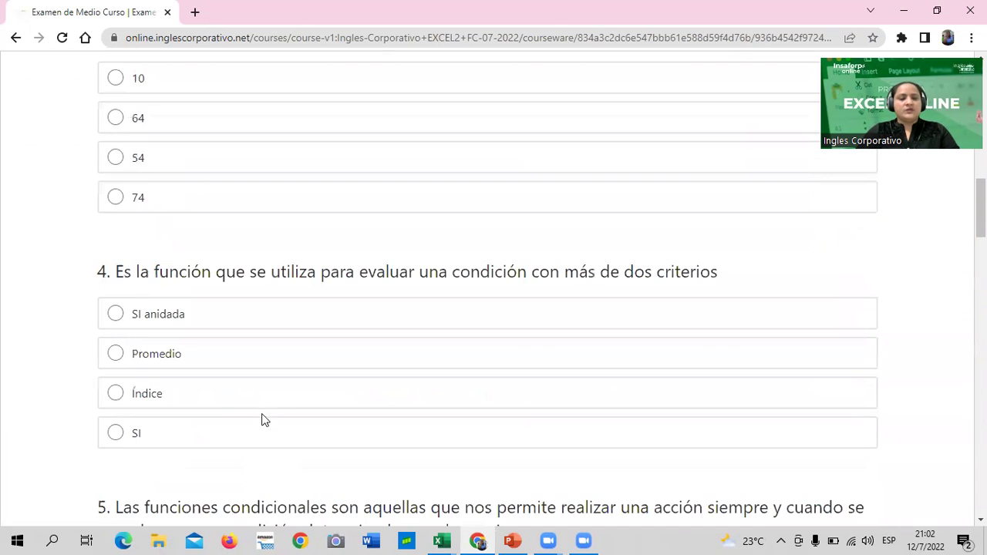
scroll(262, 418, "up", 3)
scroll(262, 420, "up", 2)
scroll(264, 420, "up", 3)
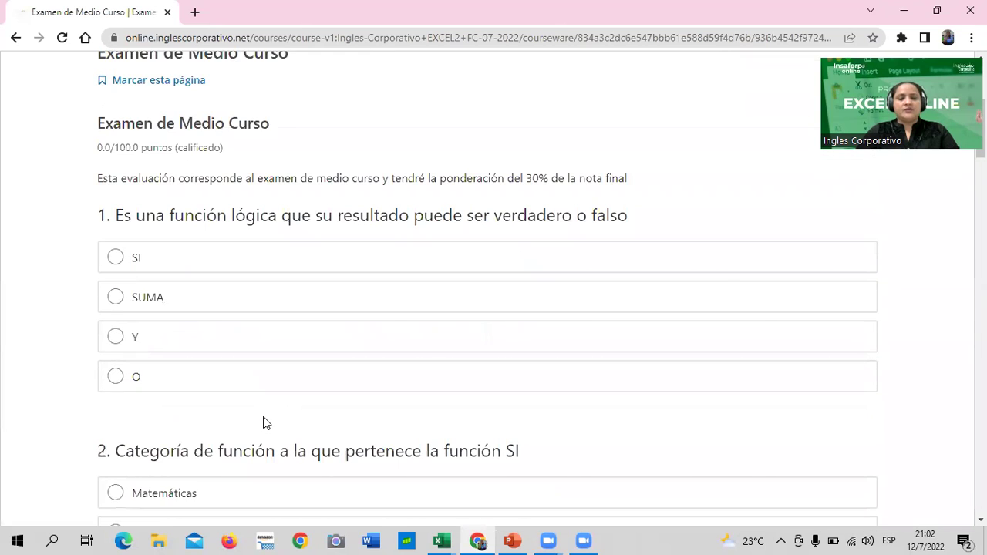
scroll(263, 421, "up", 4)
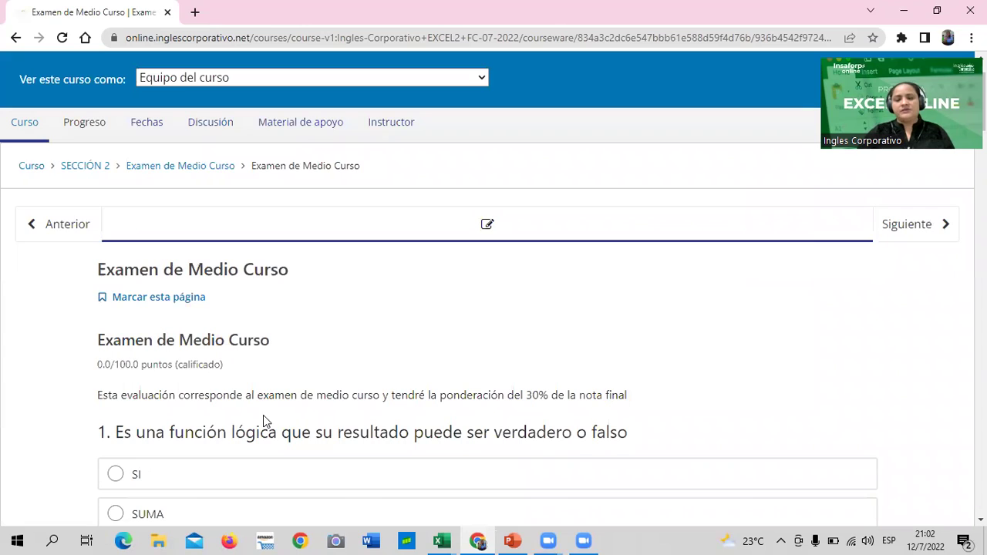
Step: Go back one unit to the 2.10 Función Indice video lesson
left_click(67, 229)
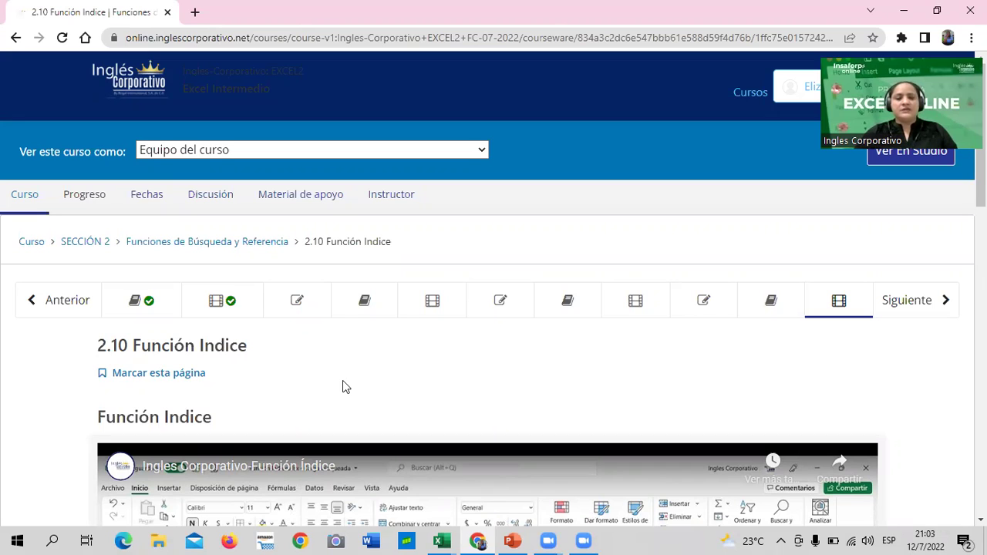
Step: Jump back to the 2.4 Función BuscarV unit with its embedded VLOOKUP video
left_click(415, 304)
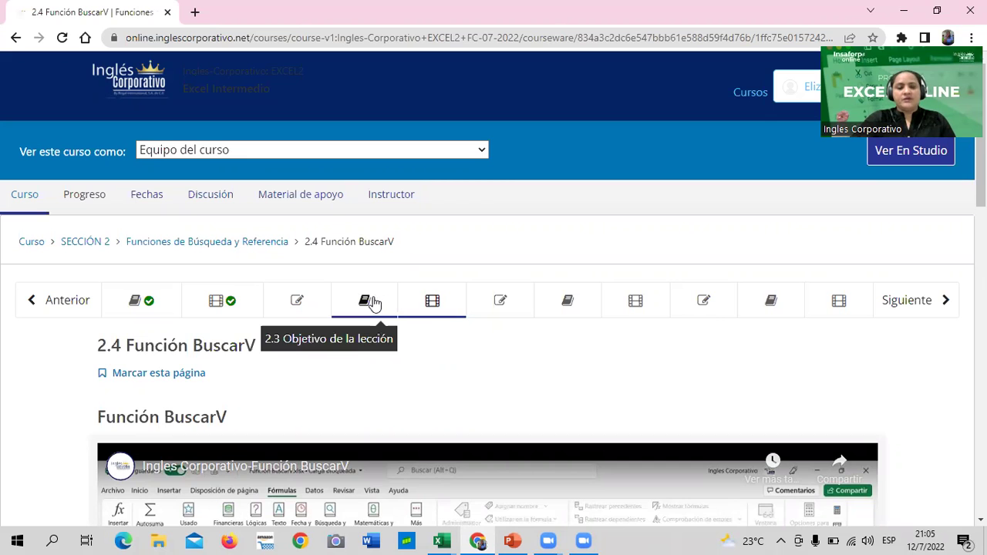
Step: Skim the 2.3 Objetivo de la lección page on BUSCARV syntax, then switch to the PowerPoint BUSCARV file
left_click(381, 300)
scroll(393, 450, "down", 4)
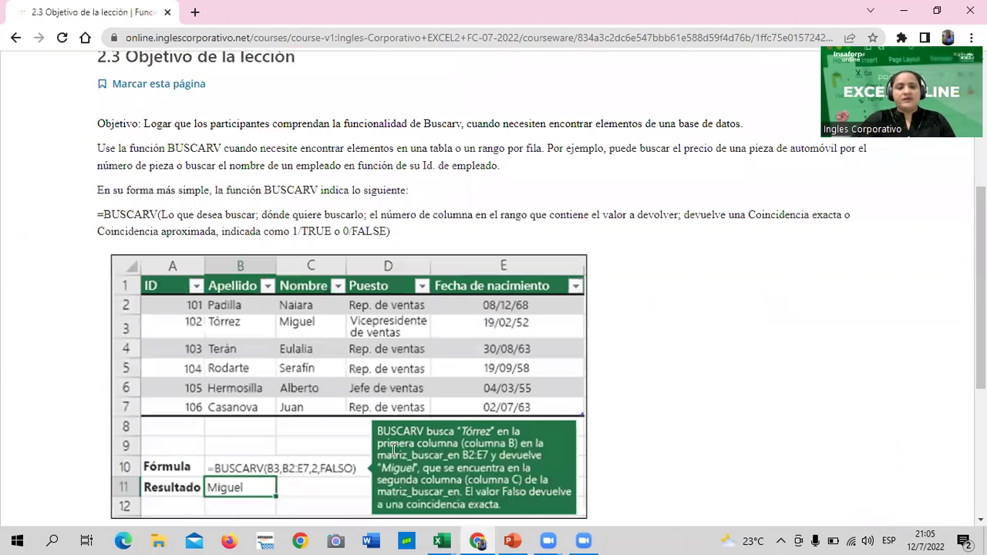
scroll(393, 450, "down", 4)
scroll(394, 448, "up", 4)
scroll(440, 221, "up", 3)
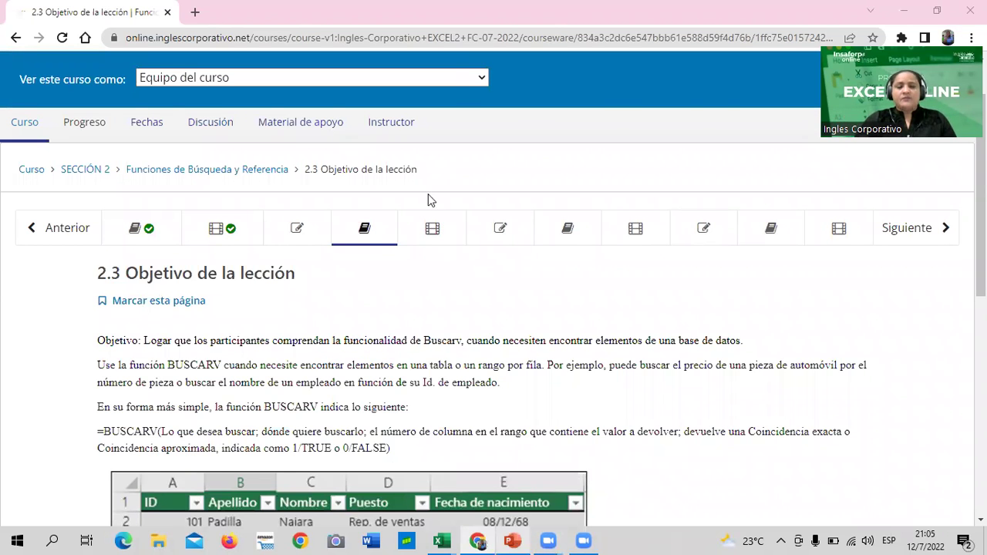
key("alt+Tab")
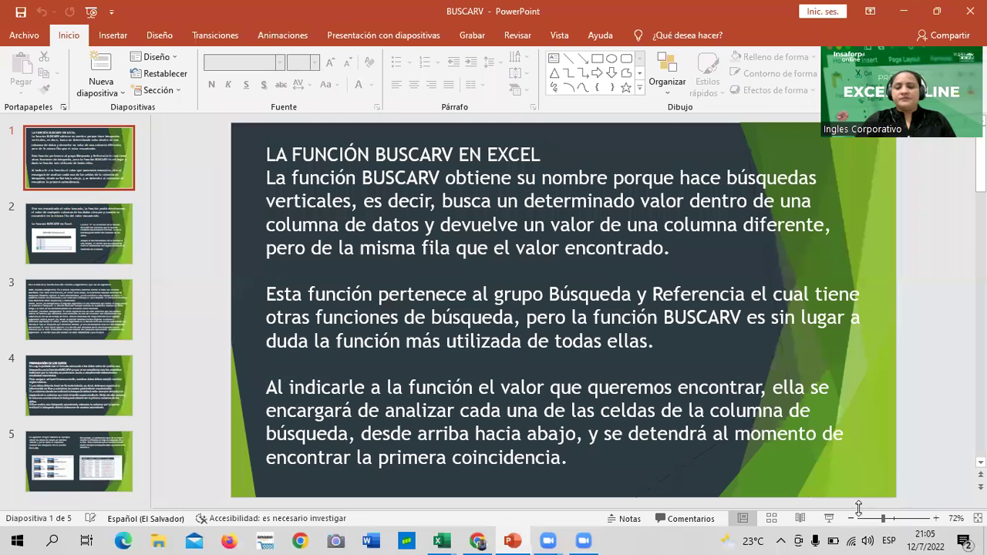
Step: Start the BUSCARV slide show and return to the 'LA FUNCIÓN BUSCARV EN EXCEL' introduction slide
left_click(829, 518)
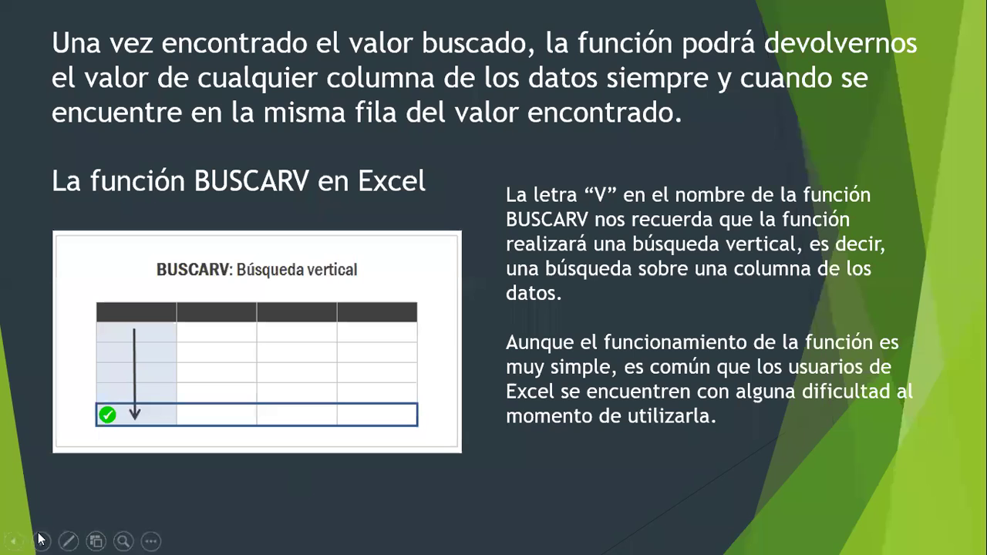
left_click(13, 540)
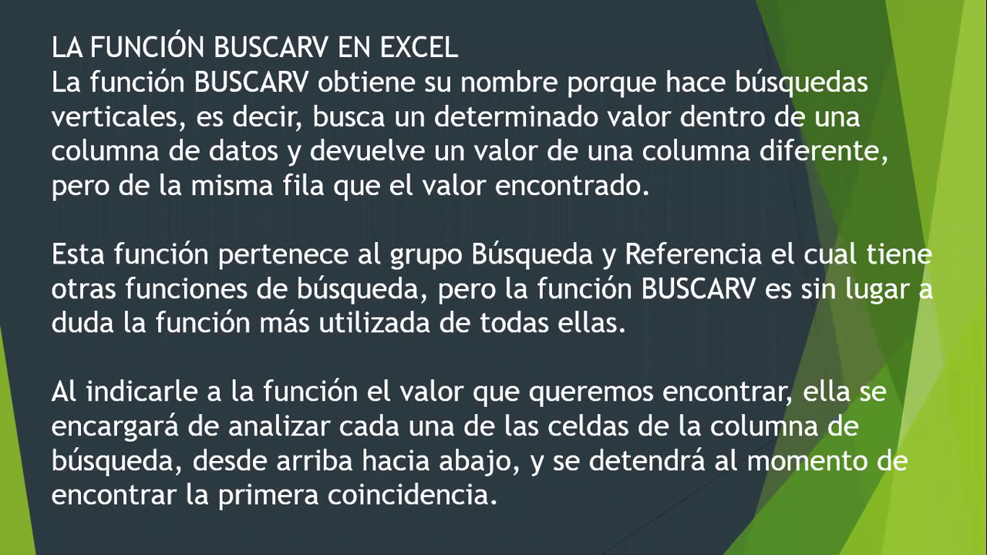
Step: Advance to the 'BUSCARV: Búsqueda vertical' diagram slide
key("Right")
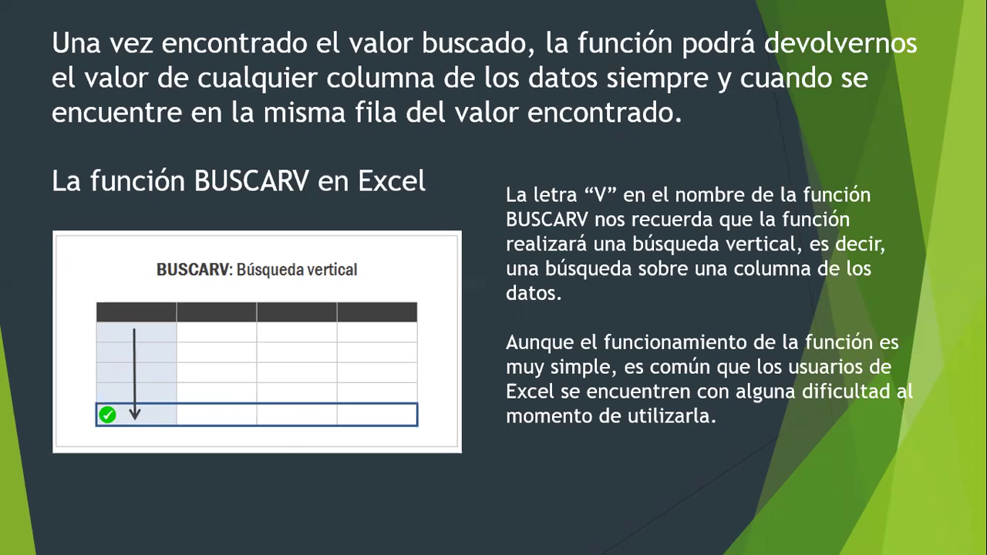
Step: Advance to the slide on Valor_buscado, Matriz_buscar_en, Indicador_columnas and Ordenado
left_click(482, 496)
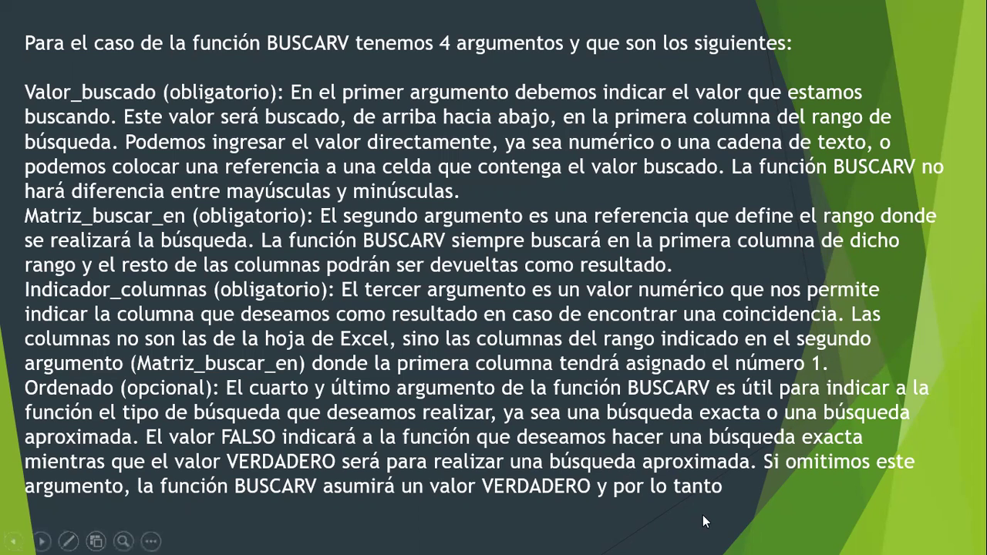
Step: Advance to the PREPARACIÓN DE LOS DATOS slide with its three data rules
left_click(259, 490)
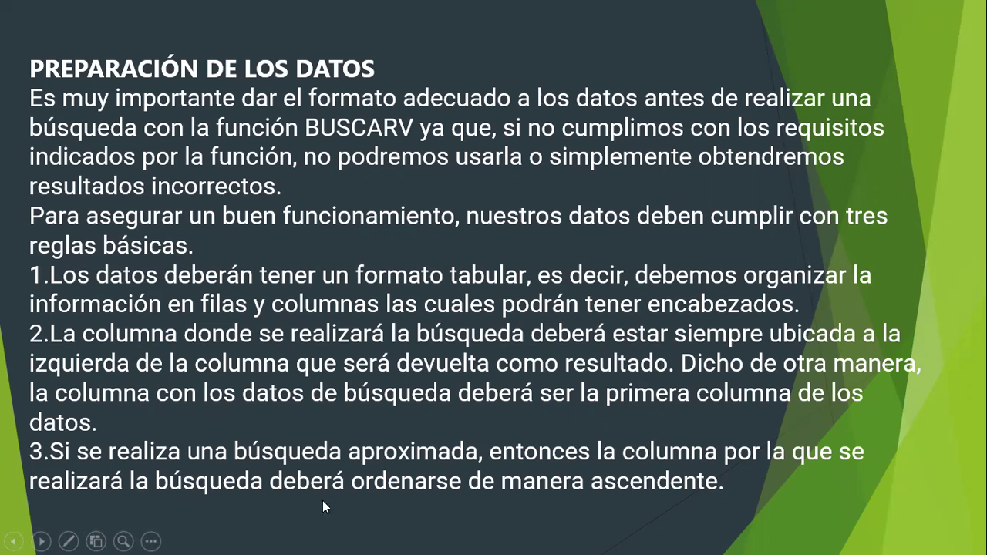
Step: Page through the last slides, revisit the tabular A2:D11 comparison, then end the show
left_click(775, 509)
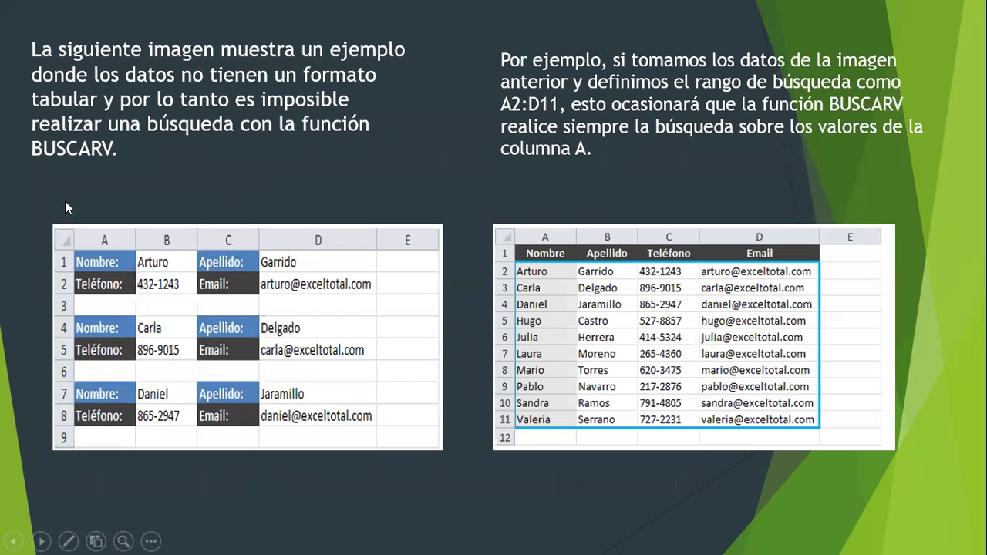
left_click(265, 185)
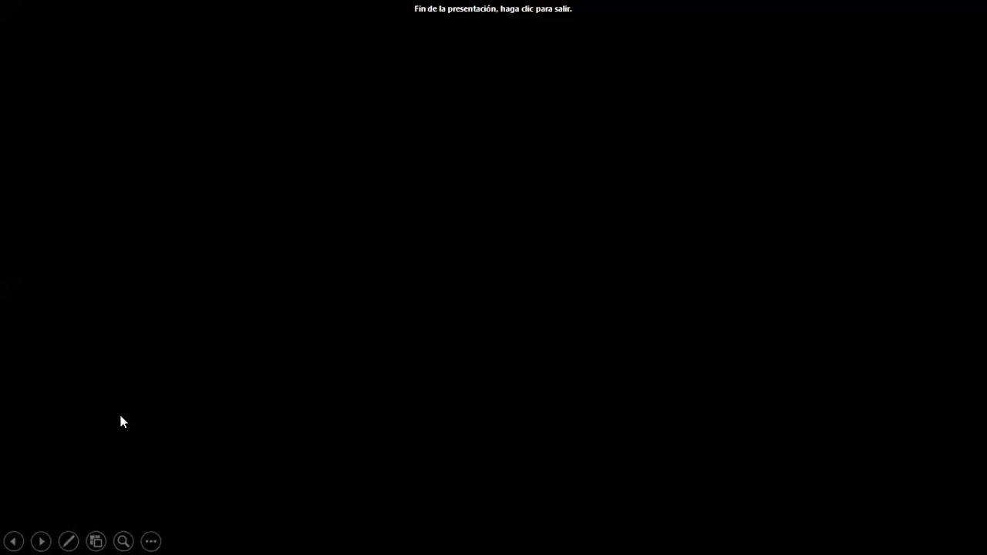
left_click(14, 541)
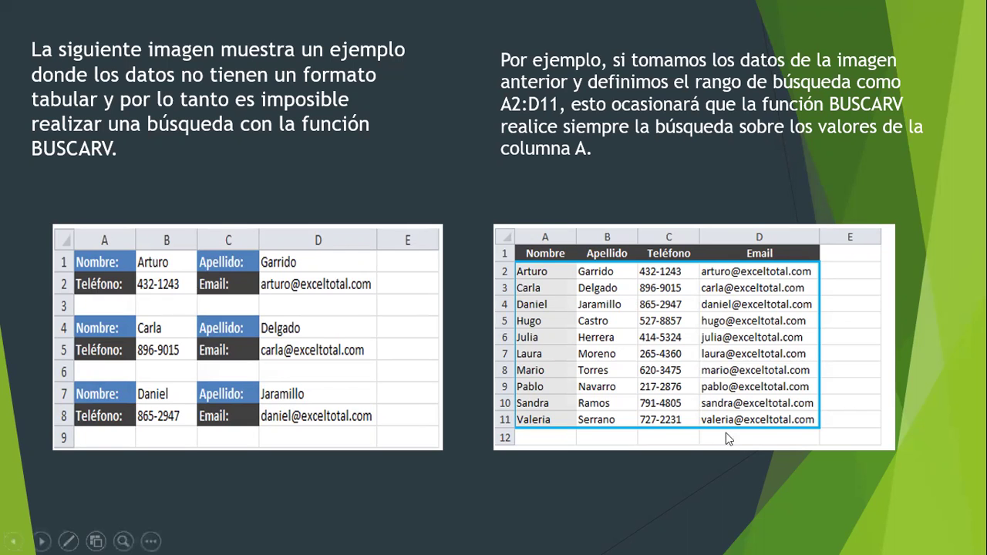
left_click(554, 510)
left_click(161, 533)
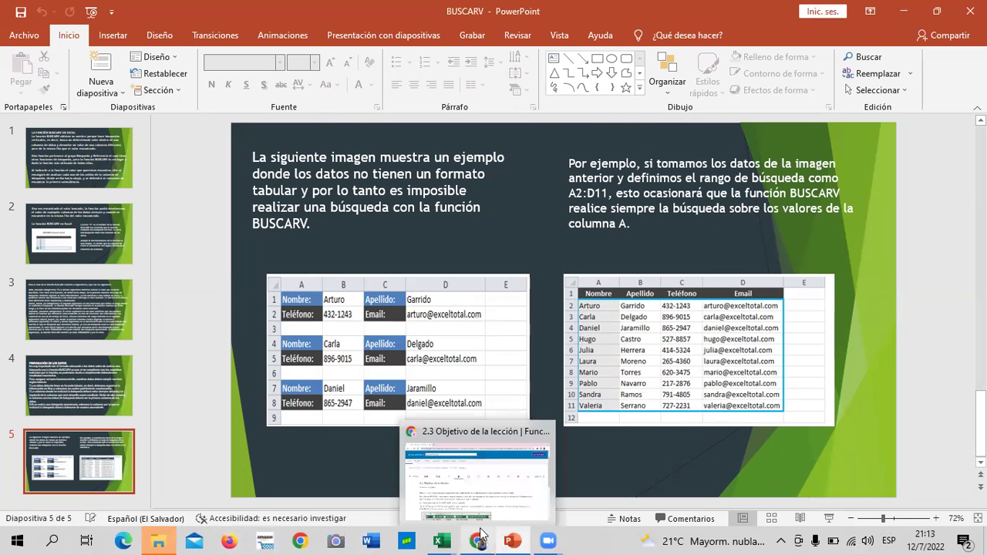
Step: Bring the Open edX course in Chrome forward and scroll through lesson 2.3
left_click(478, 540)
scroll(409, 324, "down", 2)
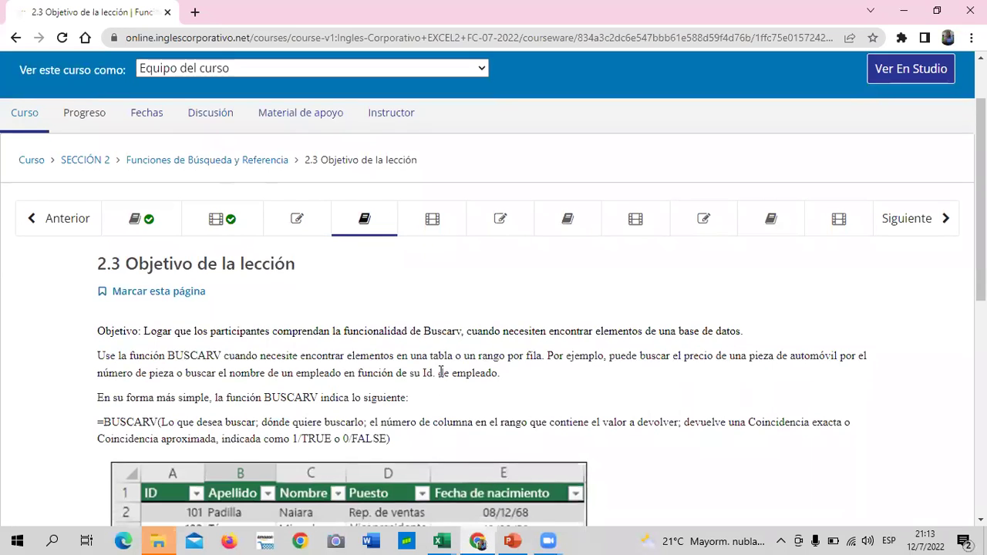
scroll(445, 369, "down", 3)
scroll(428, 363, "up", 3)
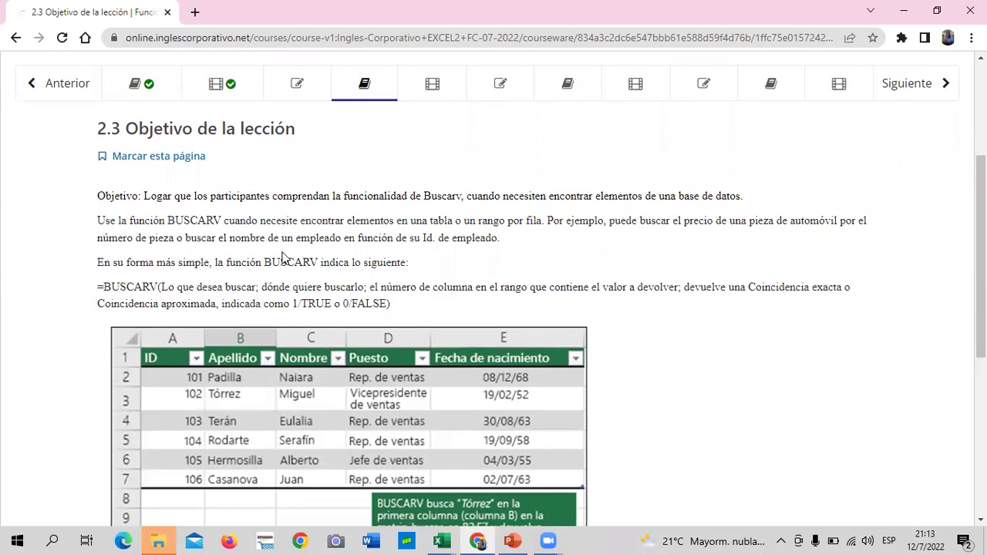
scroll(383, 263, "down", 2)
scroll(515, 365, "down", 2)
scroll(515, 365, "down", 2)
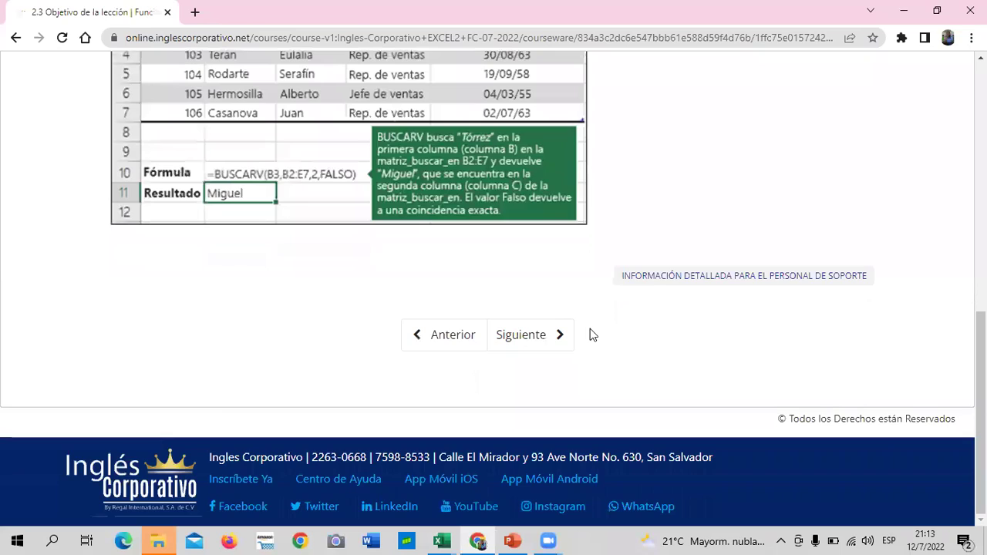
Step: Advance to lesson 2.4 Función BuscarV and review its video and practice-file link
left_click(512, 337)
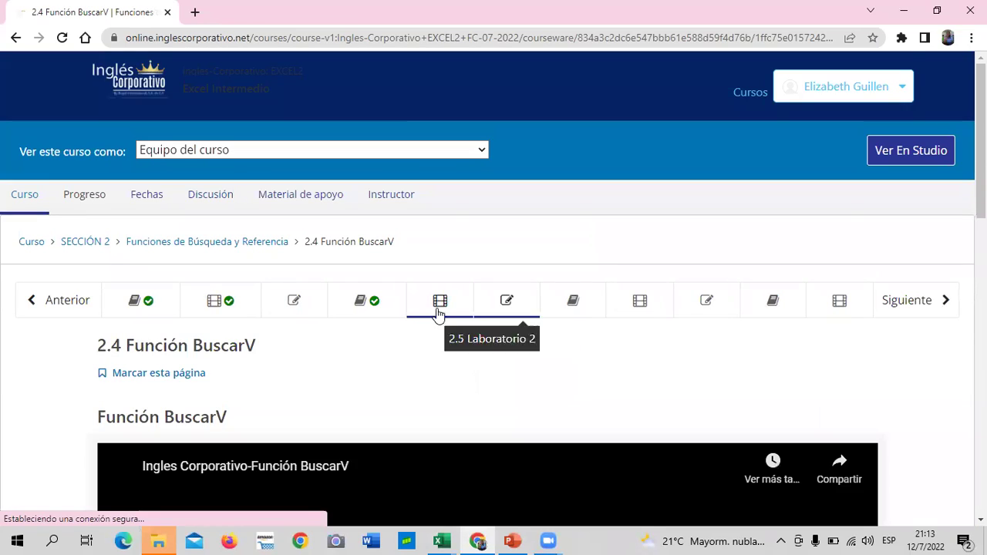
scroll(421, 348, "down", 3)
scroll(425, 348, "down", 2)
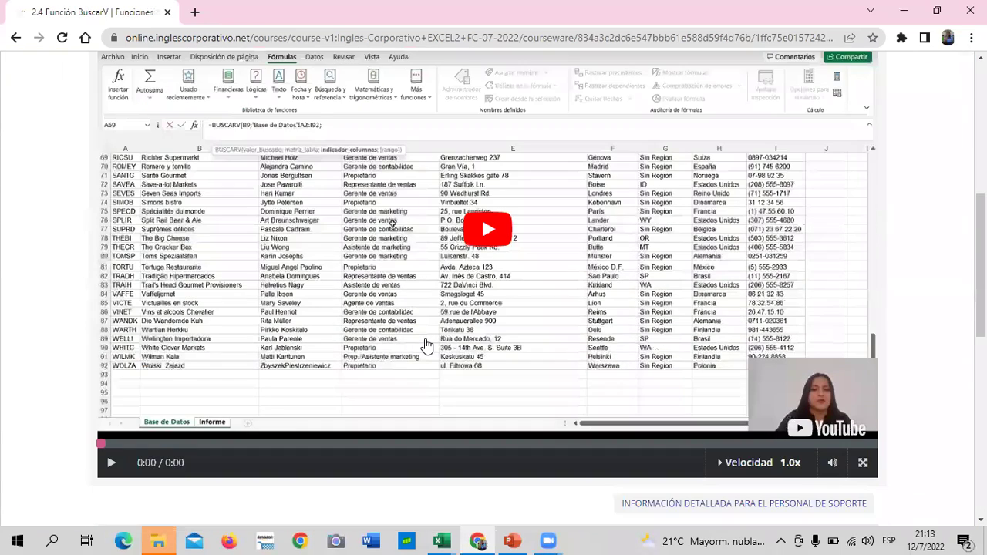
scroll(425, 347, "down", 2)
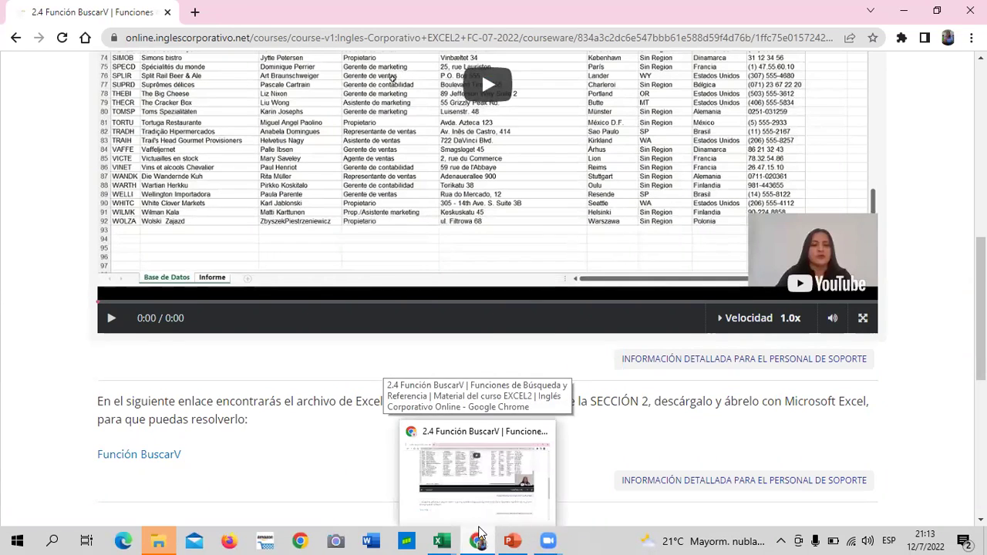
mouse_move(441, 541)
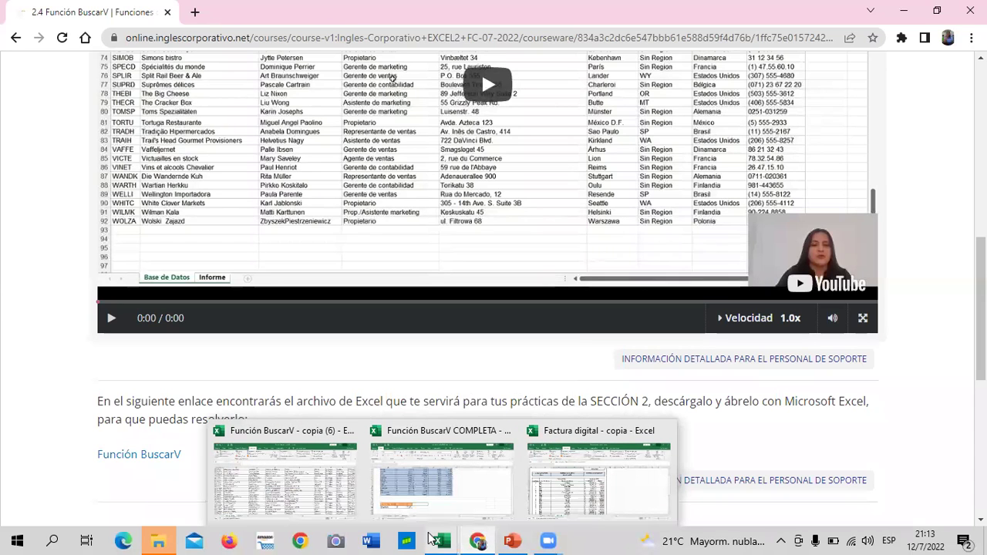
left_click(287, 494)
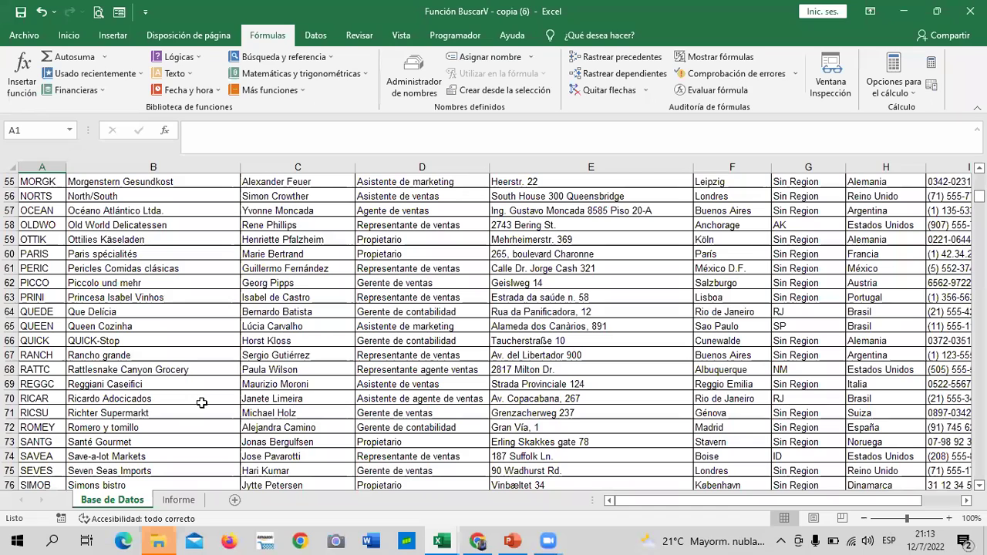
Step: Zoom the Base de Datos sheet out to 90% and scroll back to its header row
scroll(324, 392, "down", 4)
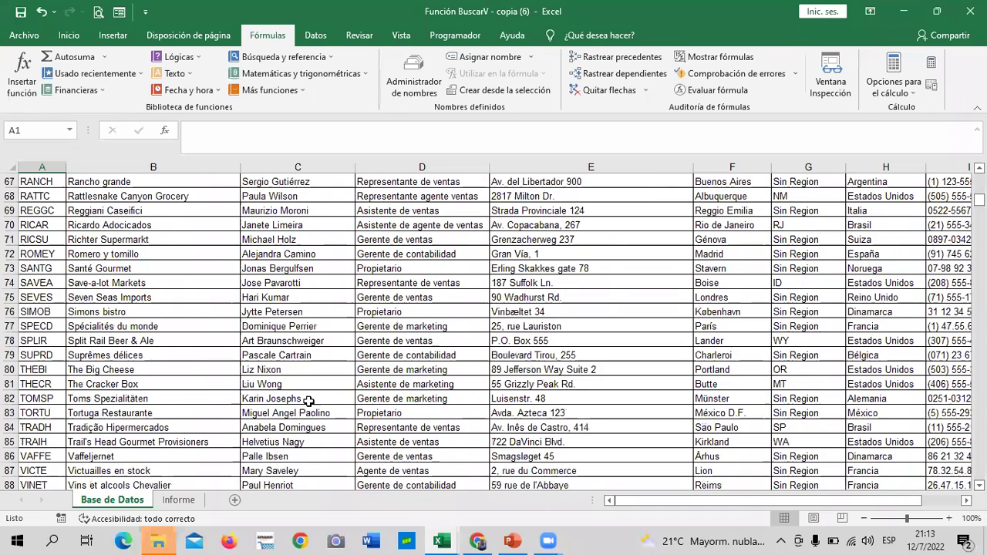
scroll(309, 402, "down", 5)
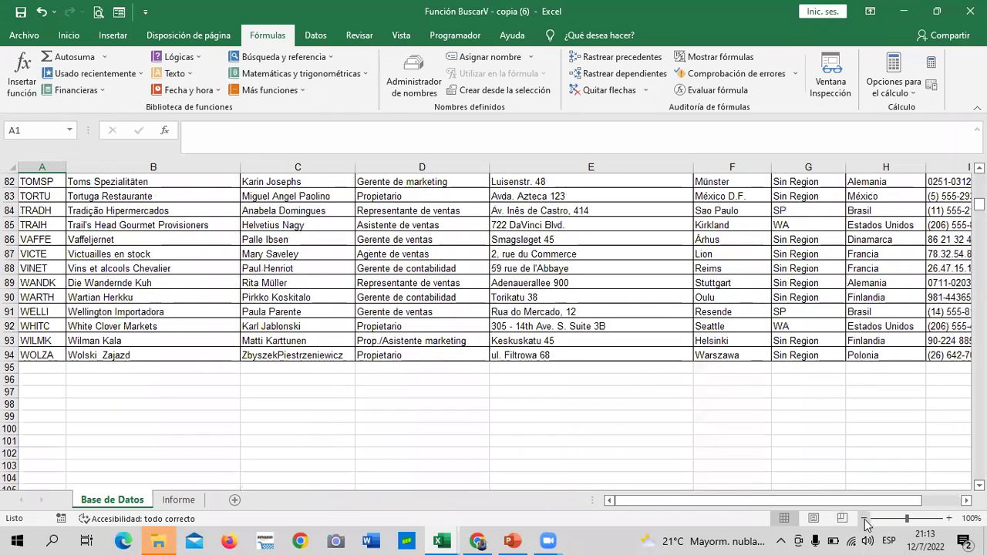
left_click(864, 517)
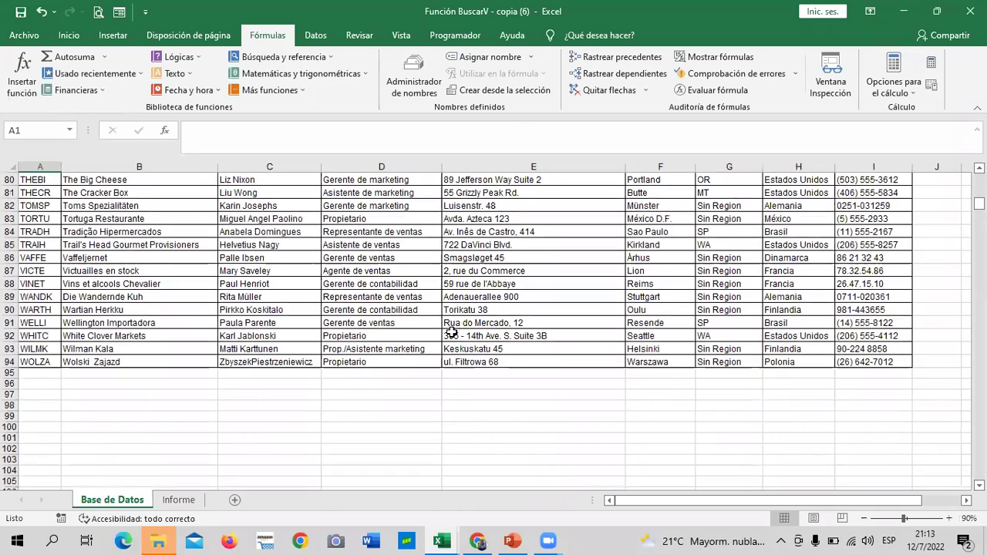
scroll(451, 330, "down", 3)
scroll(451, 330, "up", 1)
scroll(447, 330, "up", 4)
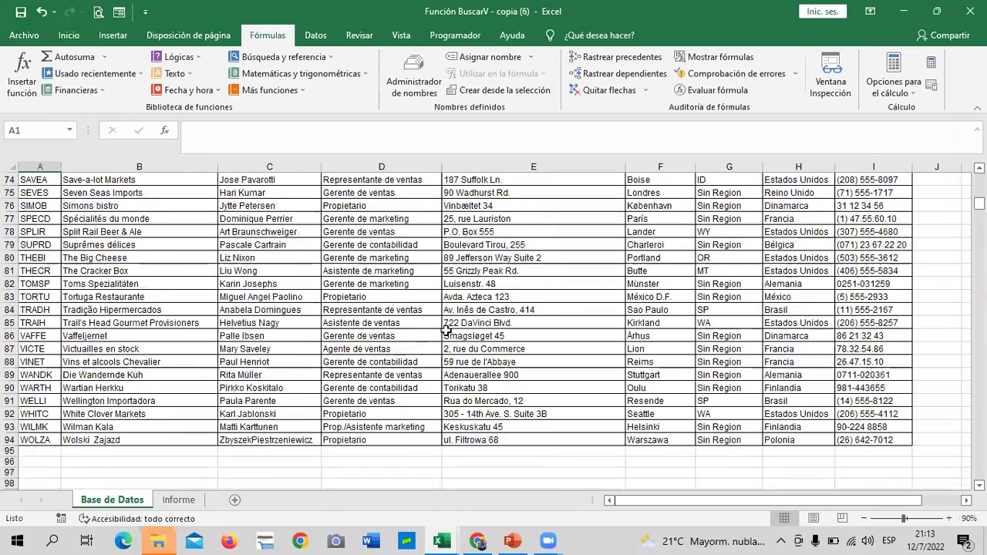
scroll(441, 330, "up", 1)
scroll(441, 331, "up", 11)
scroll(432, 249, "up", 11)
scroll(391, 251, "up", 1)
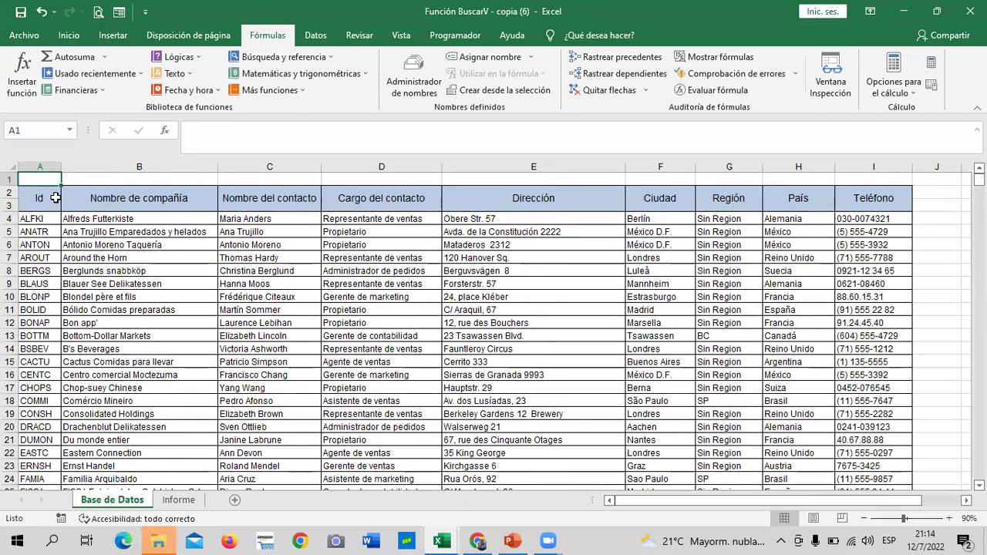
scroll(208, 320, "down", 6)
scroll(211, 322, "down", 1)
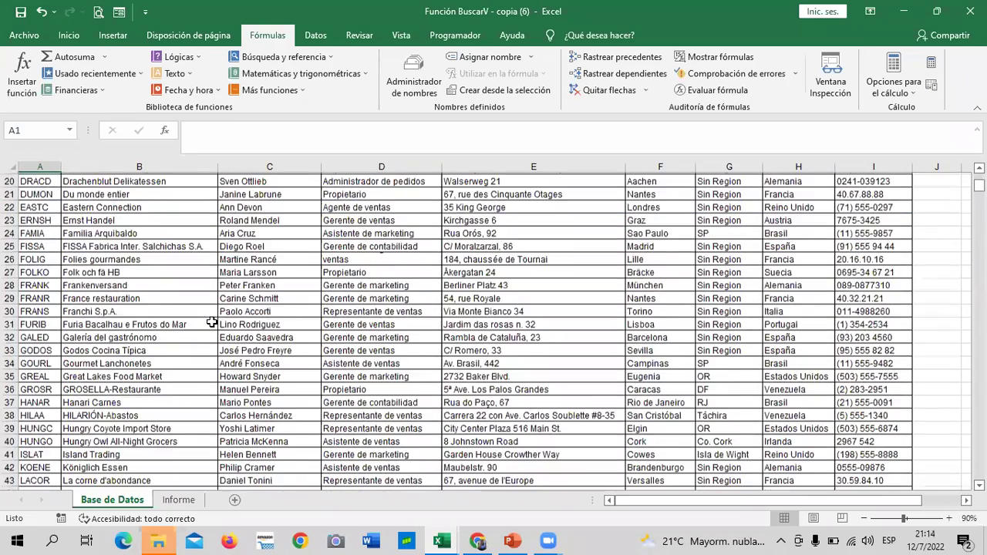
scroll(212, 322, "down", 4)
scroll(211, 322, "down", 3)
scroll(208, 308, "up", 1)
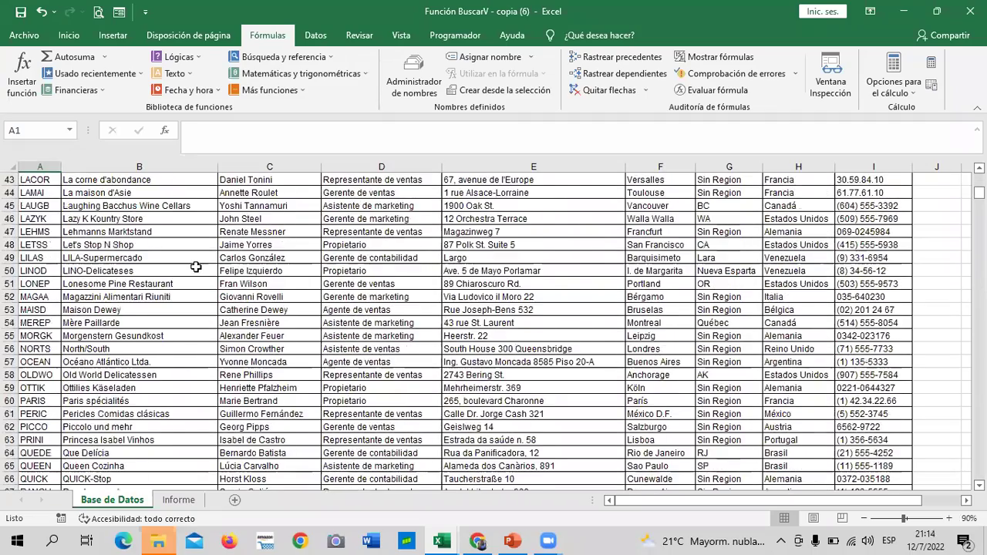
scroll(196, 265, "up", 14)
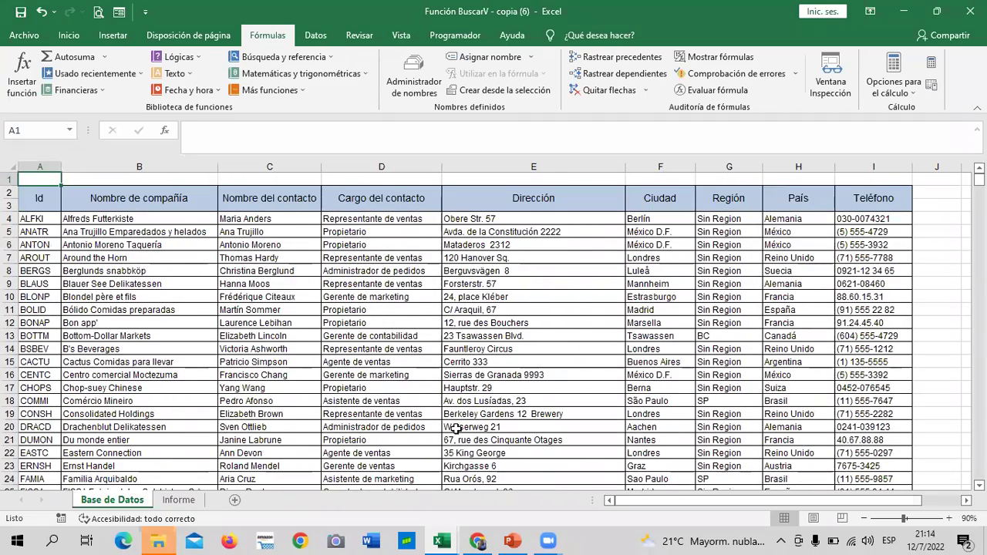
left_click(39, 201)
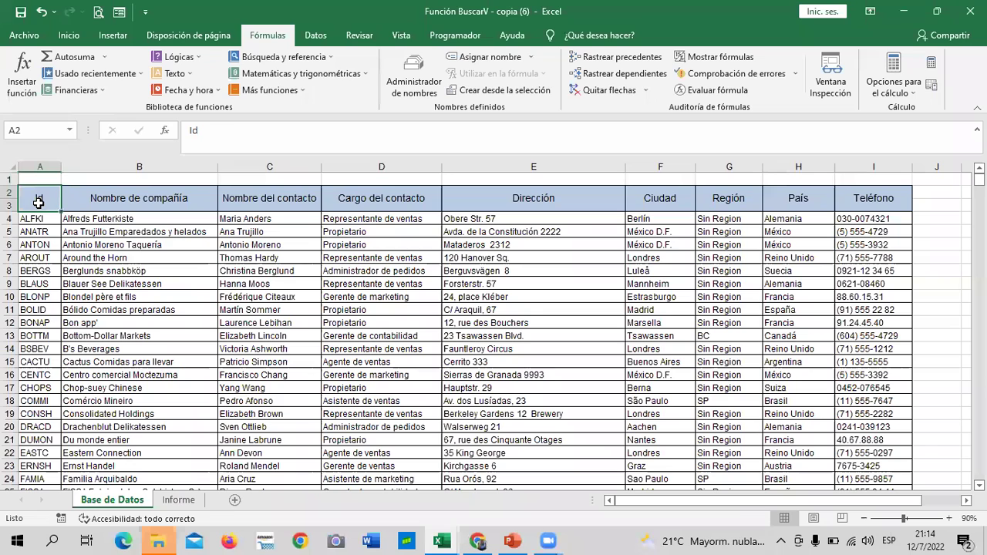
left_click(162, 203)
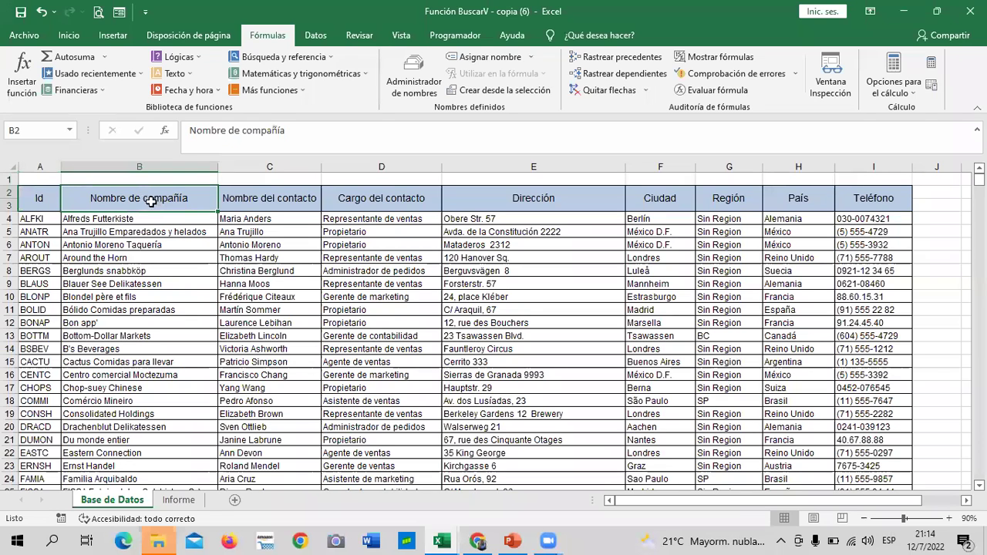
left_click(290, 203)
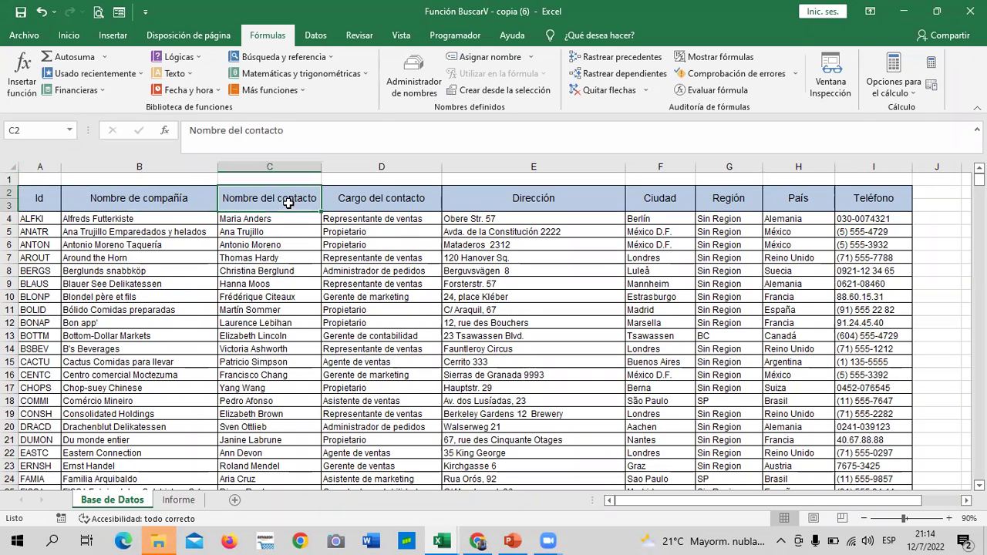
left_click(390, 206)
left_click(570, 201)
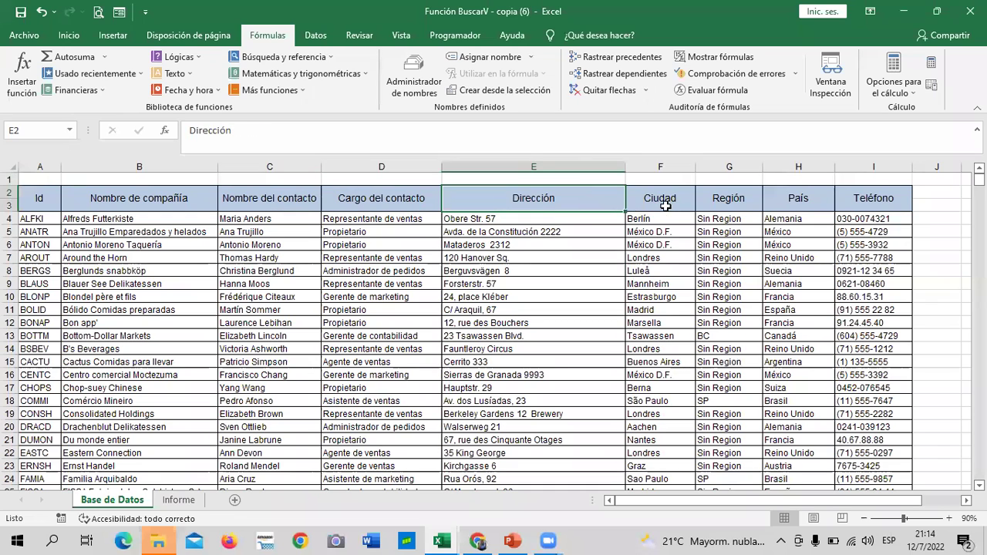
left_click(665, 207)
left_click(731, 209)
left_click(798, 203)
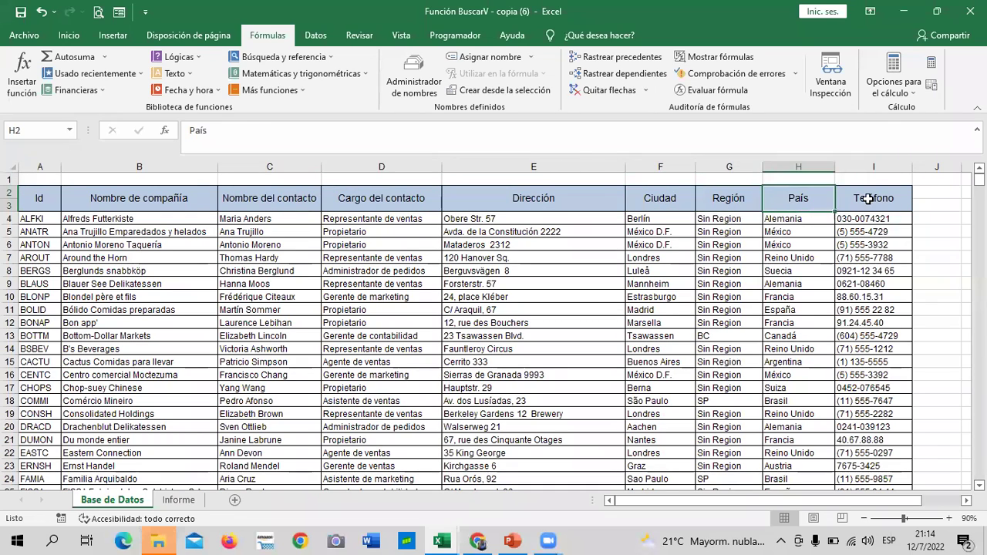
left_click(866, 199)
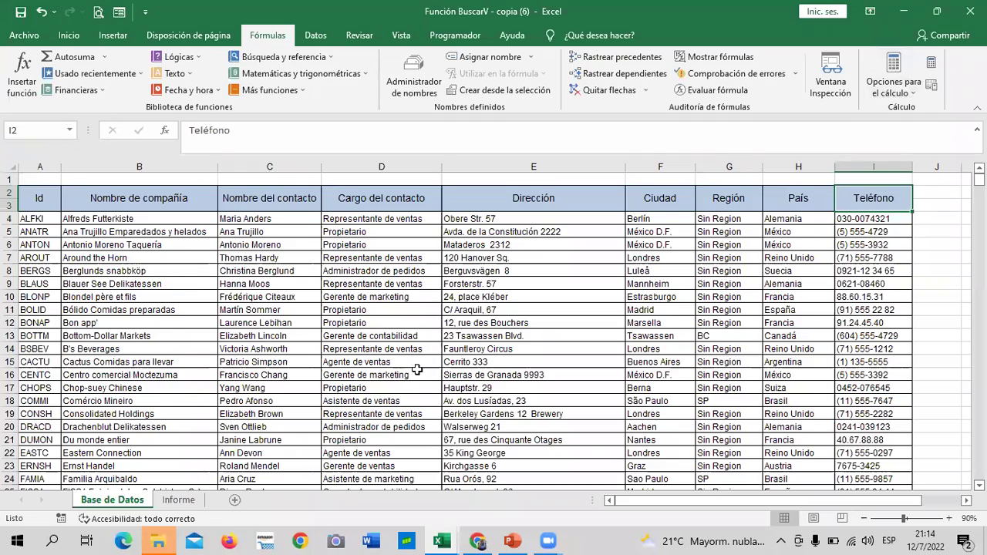
scroll(416, 370, "down", 2)
scroll(416, 370, "down", 5)
scroll(415, 375, "down", 5)
scroll(415, 374, "down", 4)
scroll(415, 374, "down", 6)
scroll(415, 374, "up", 6)
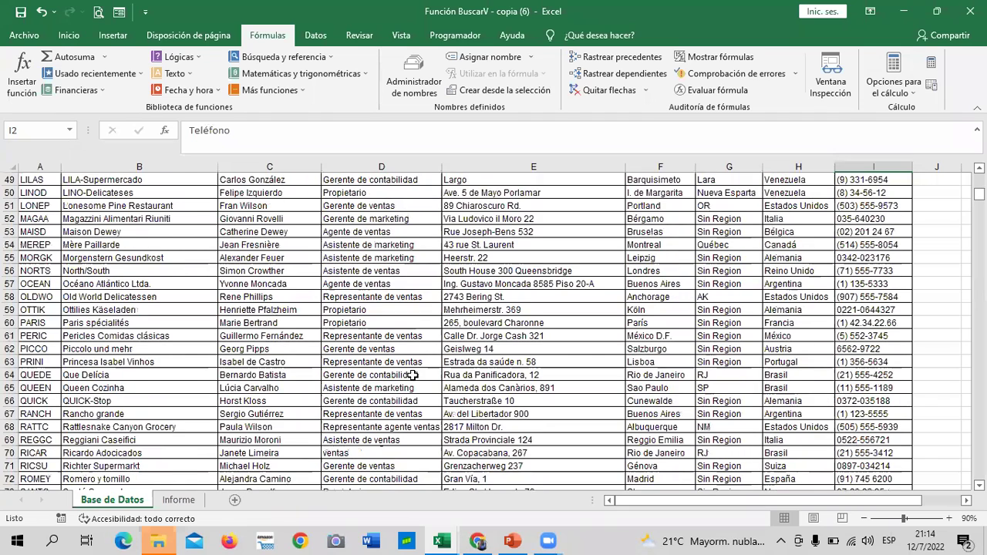
scroll(414, 375, "up", 16)
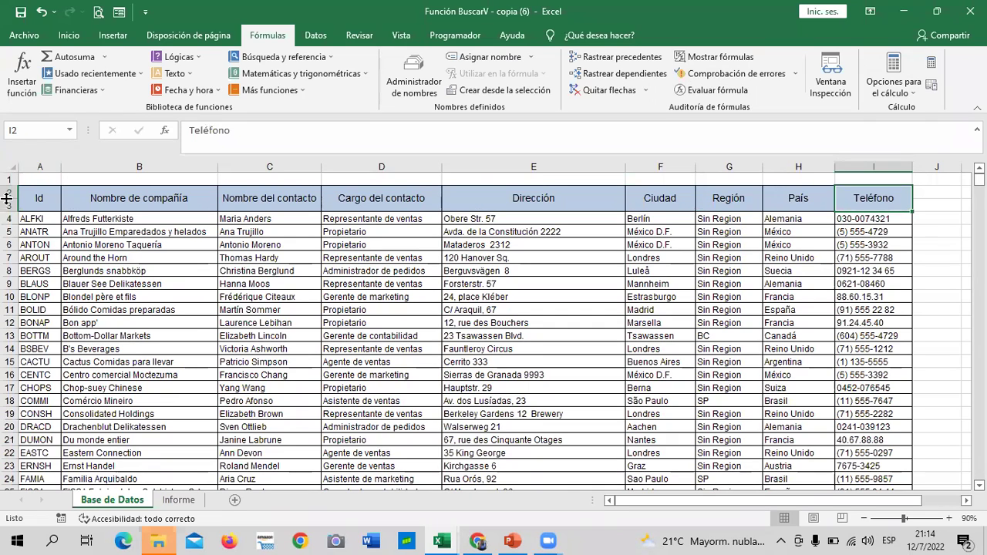
scroll(43, 343, "down", 4)
scroll(44, 360, "down", 6)
scroll(44, 361, "up", 10)
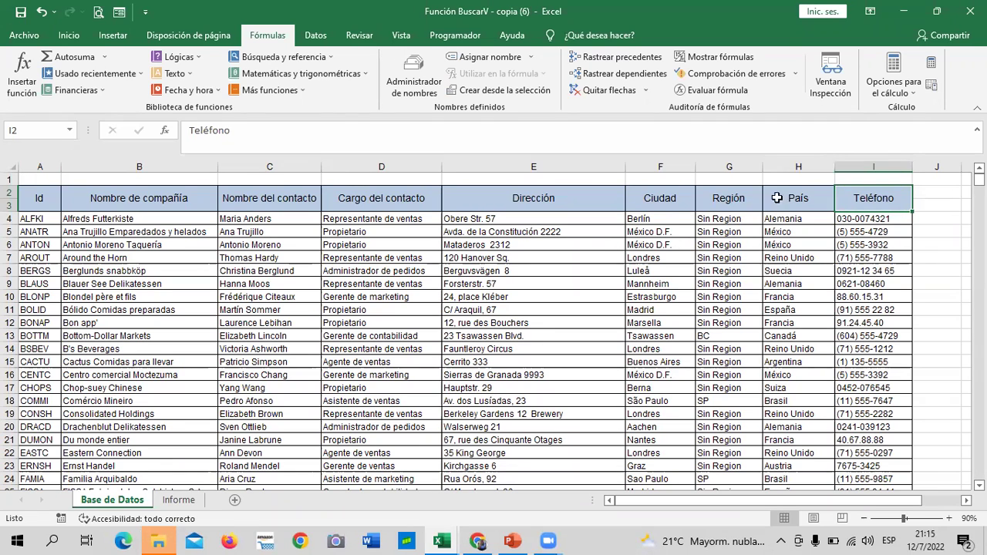
left_click(798, 202)
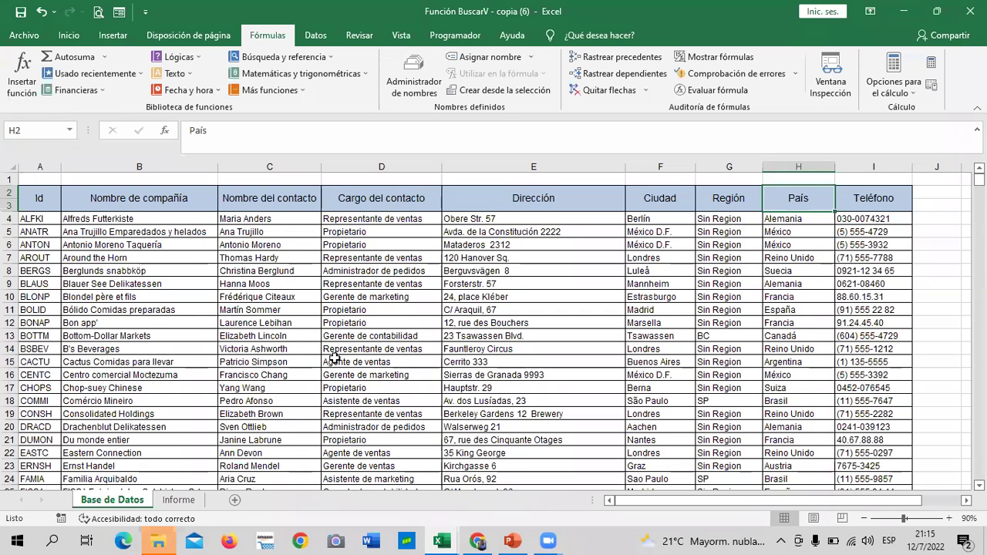
Step: On the Informe de Cliente sheet, inspect the empty cells B10 and C10
left_click(185, 503)
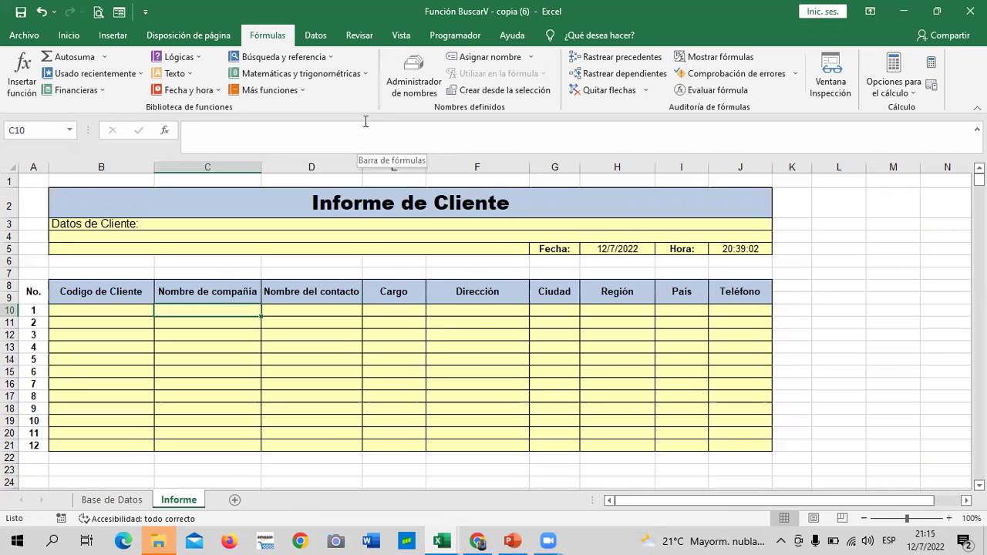
left_click(112, 309)
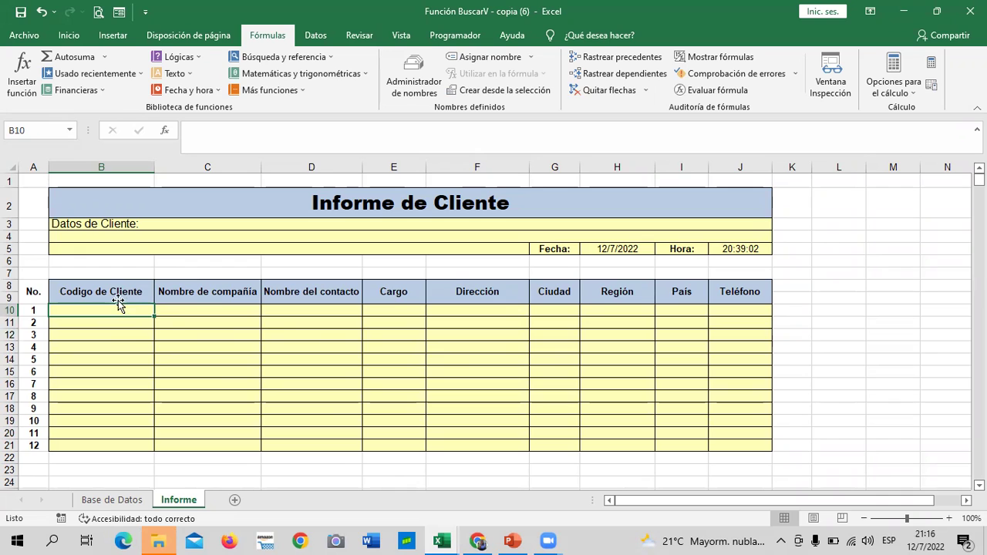
left_click(205, 302)
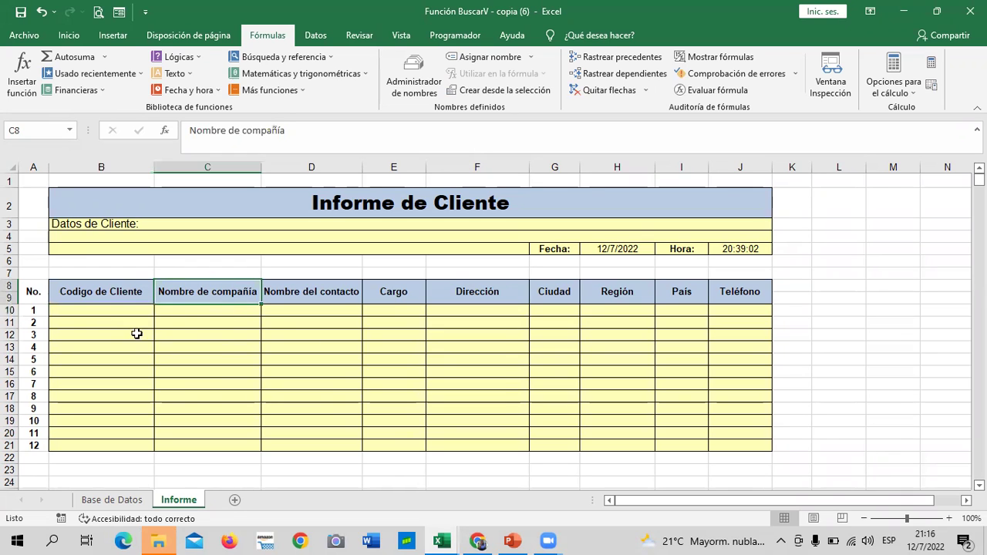
left_click(110, 312)
left_click(214, 309)
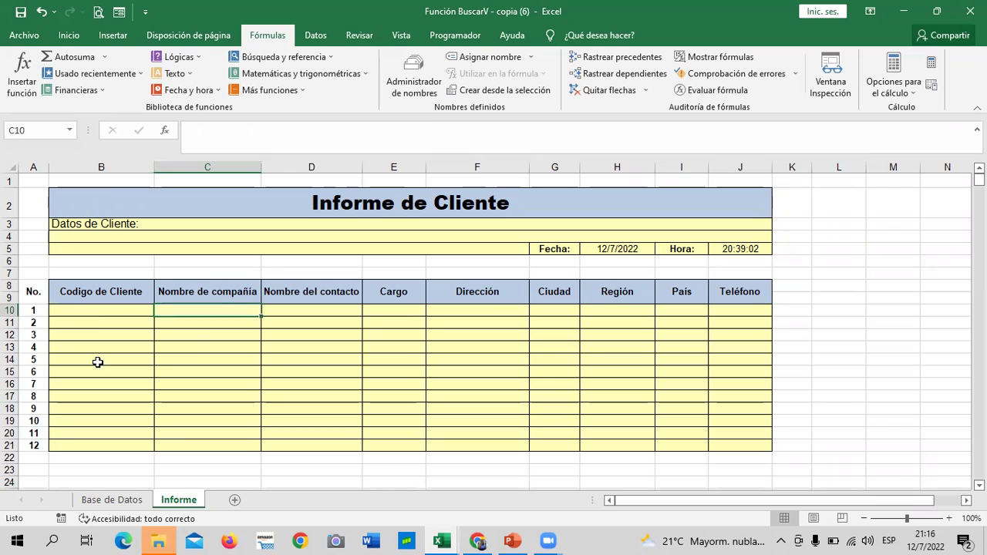
left_click(104, 310)
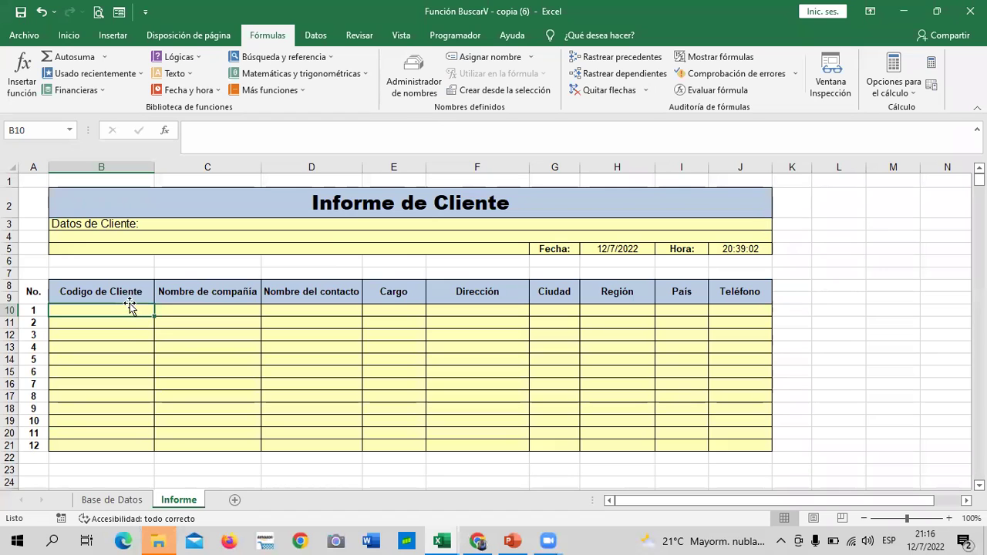
Step: Compare against the Base de Datos customer table, then return to the course lesson page
left_click(108, 500)
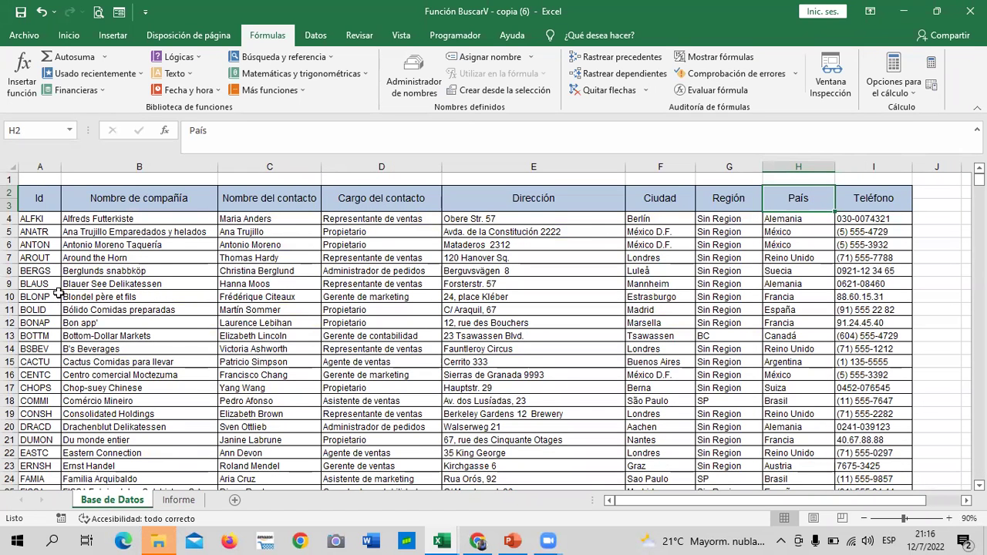
left_click(179, 500)
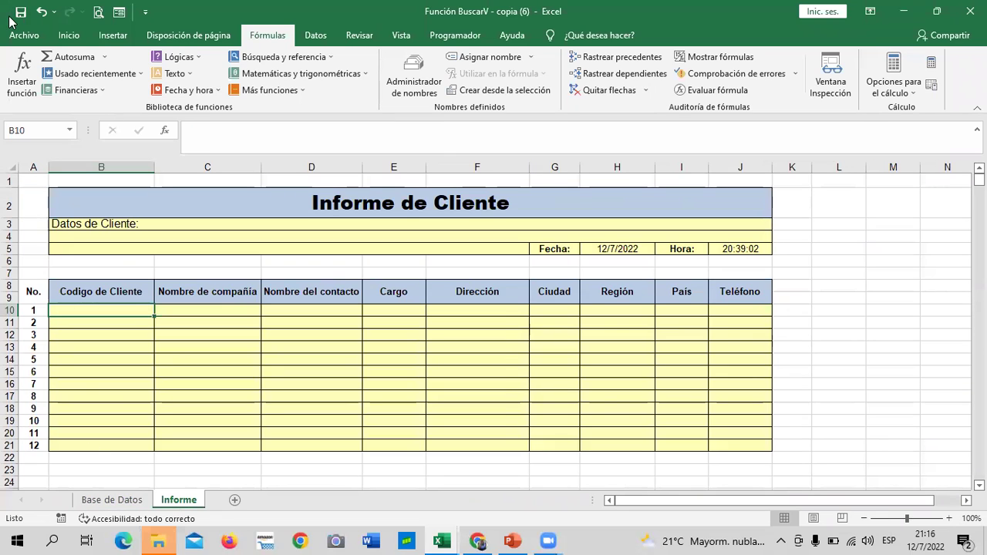
scroll(760, 404, "down", 4)
scroll(577, 418, "up", 4)
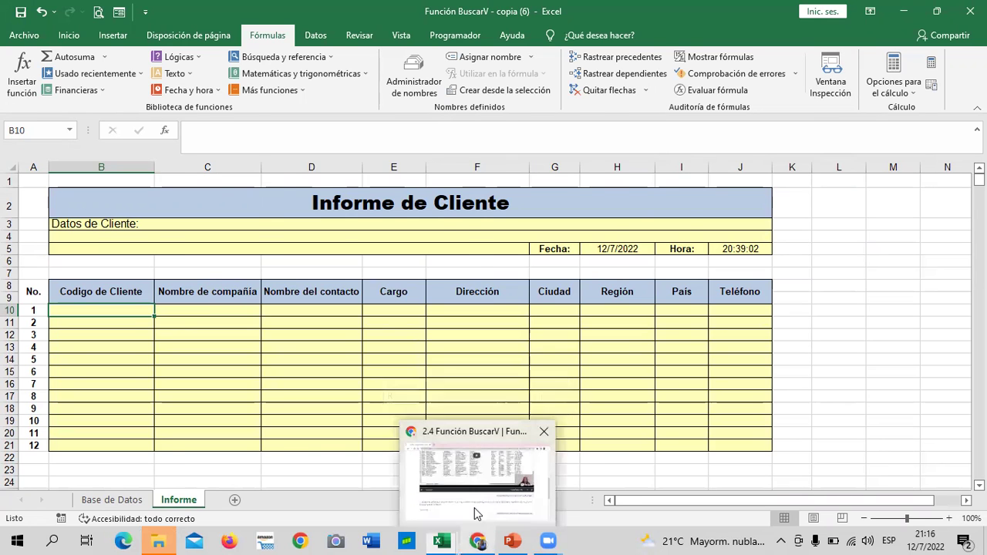
mouse_move(477, 541)
left_click(474, 513)
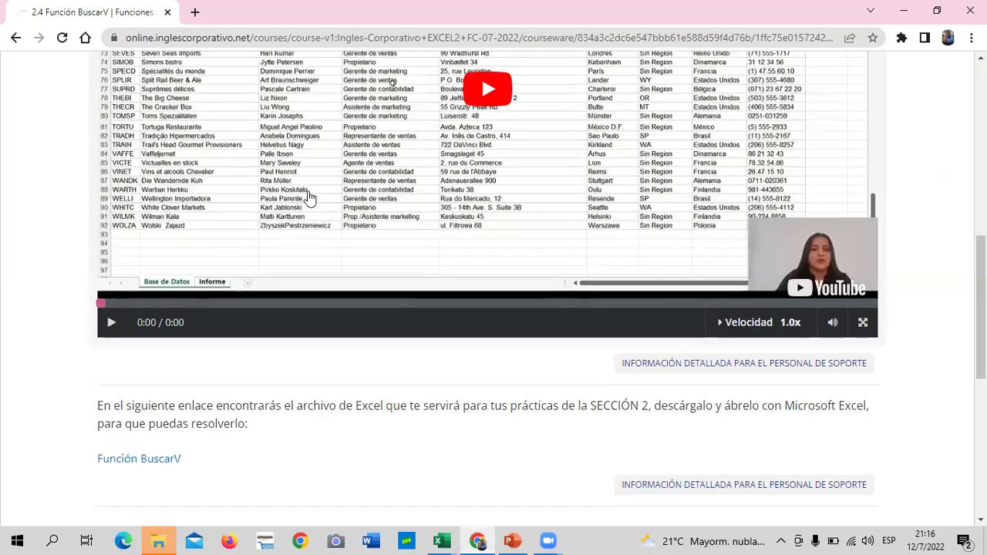
scroll(316, 194, "up", 2)
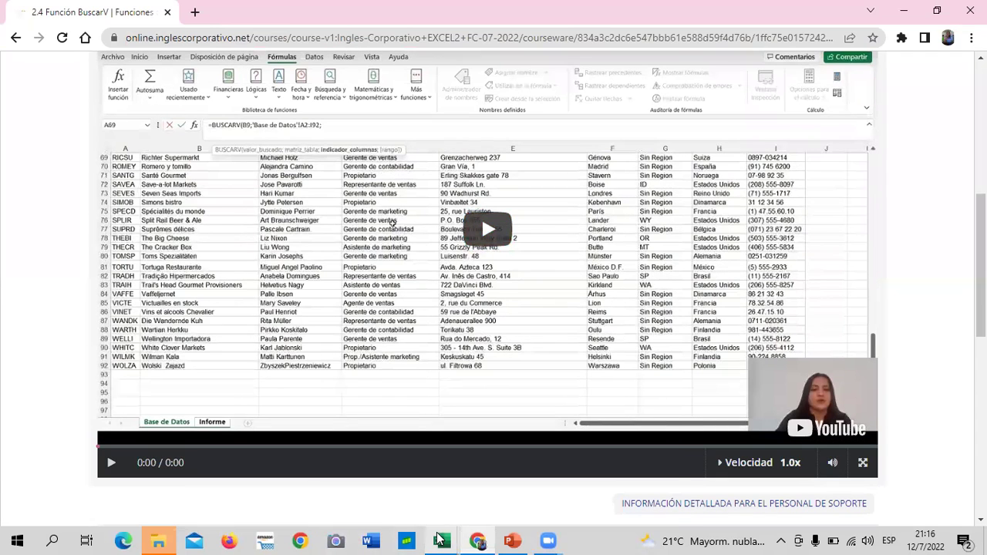
Step: Review the completed BuscarV workbook's Base de Datos and filled Informe sheets, then return to the practice copy
left_click(444, 478)
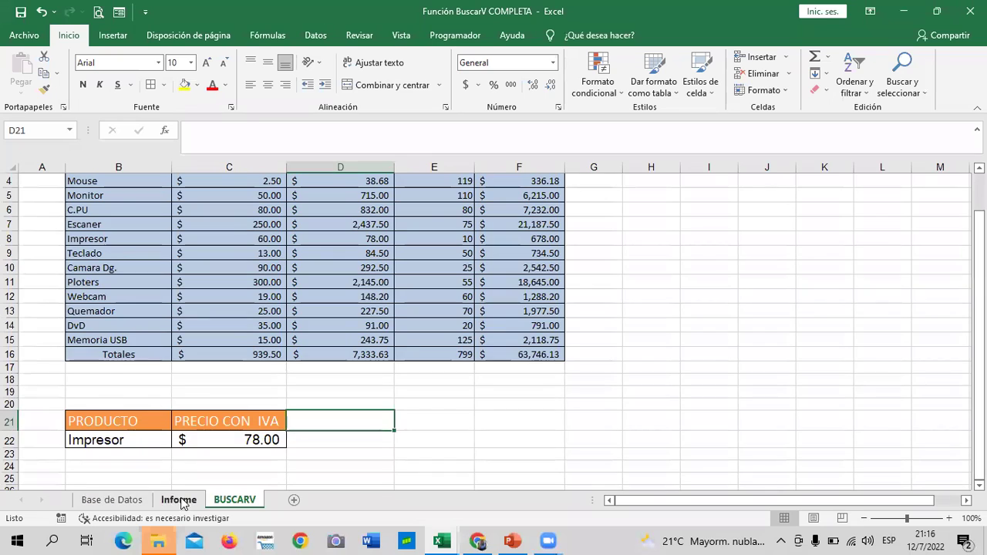
left_click(116, 501)
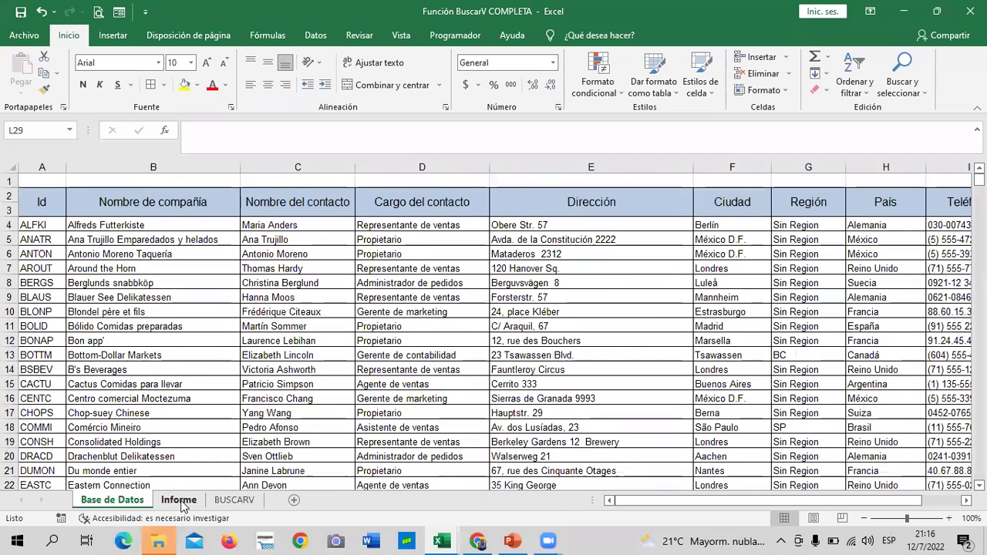
left_click(179, 501)
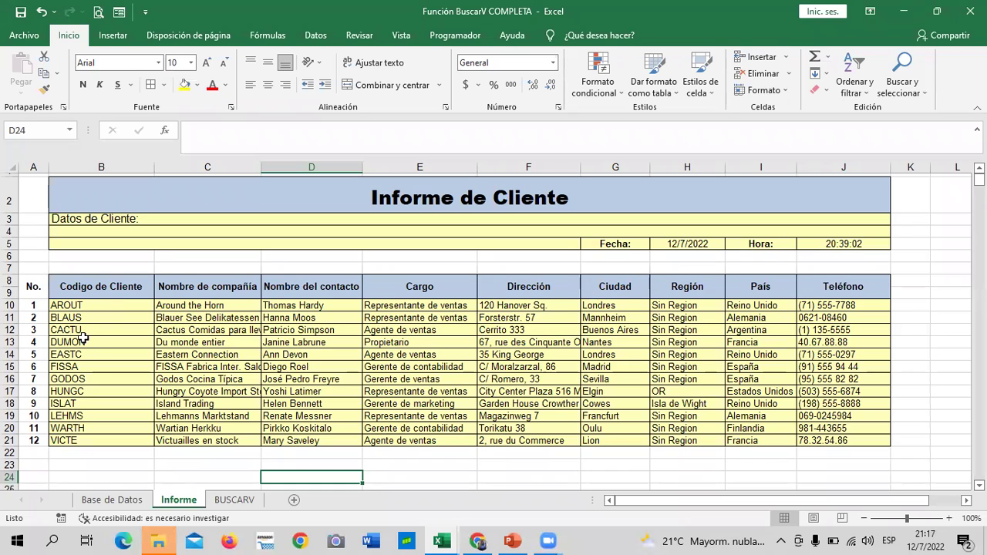
left_click(106, 305)
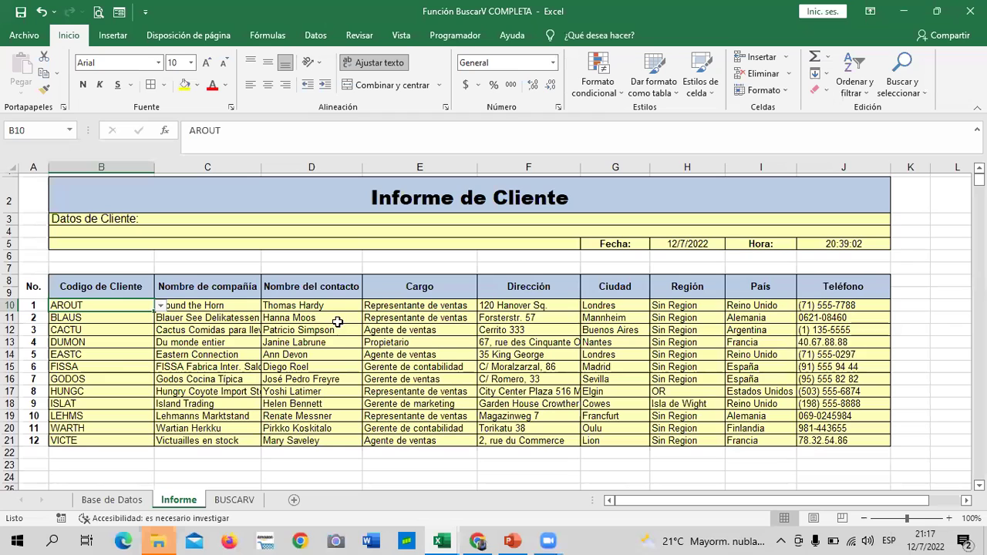
scroll(440, 425, "up", 1)
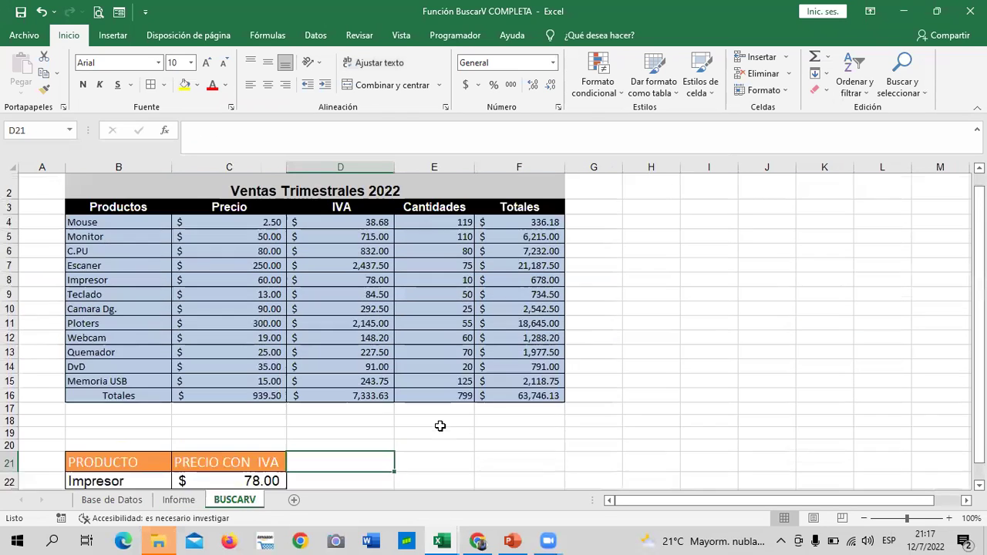
scroll(412, 478, "down", 2)
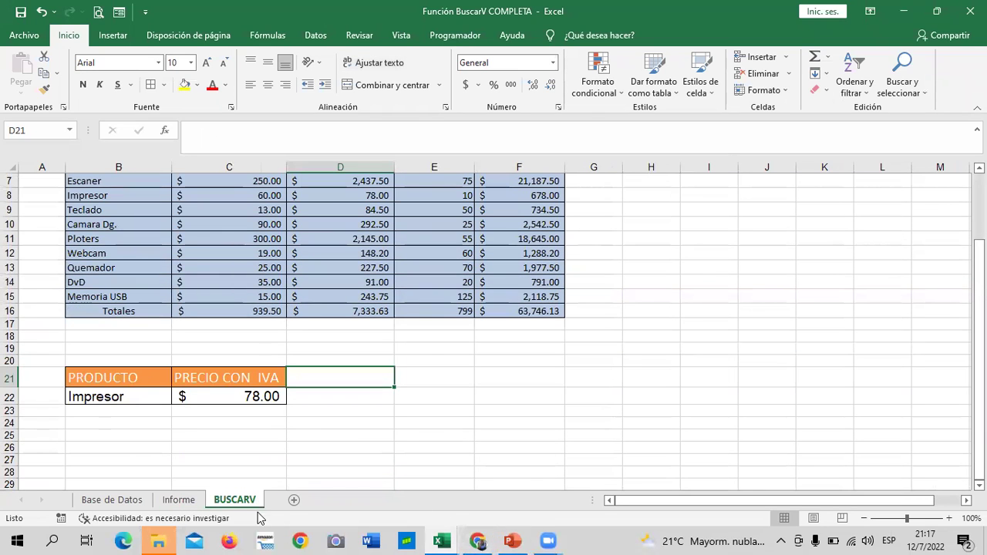
mouse_move(441, 541)
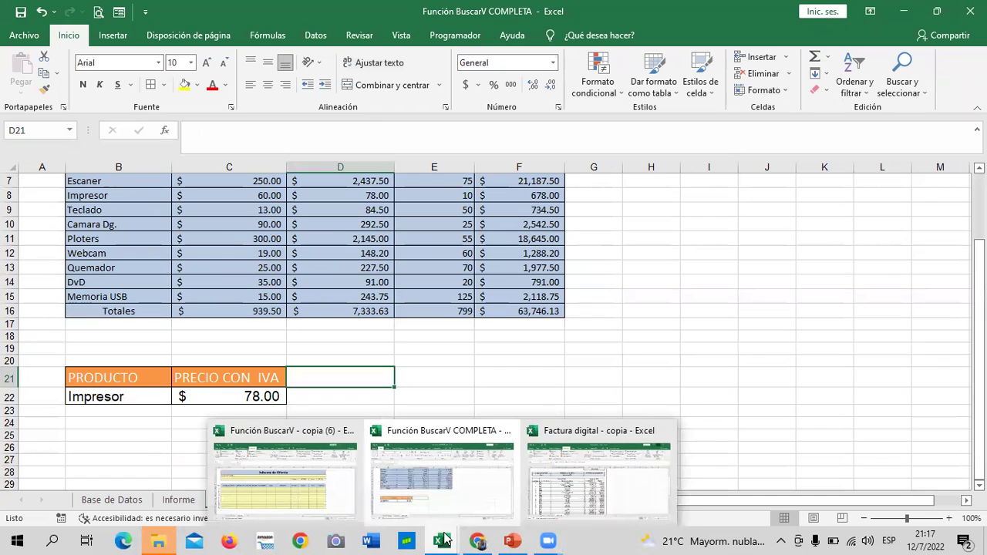
left_click(256, 494)
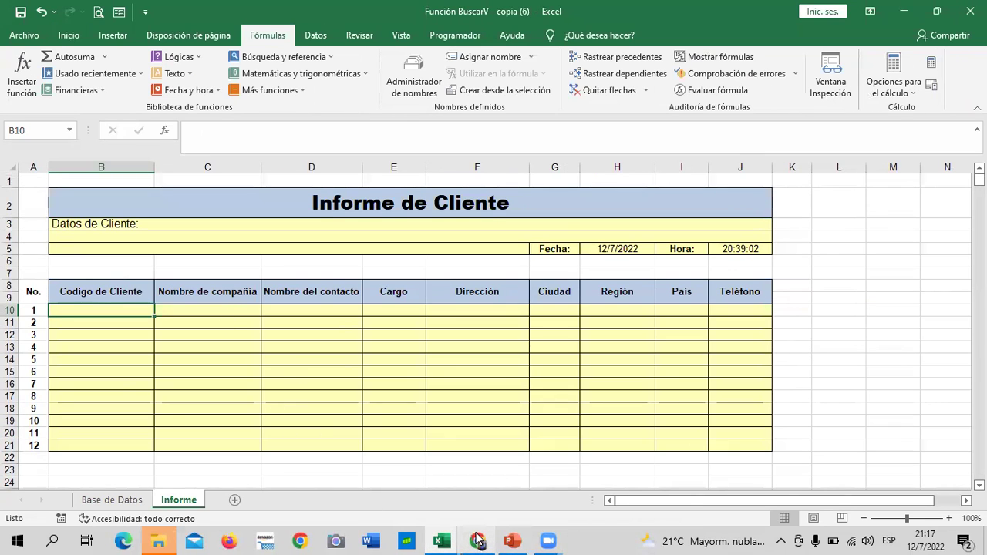
Step: Scroll the 2.4 Función BuscarV lesson page until its YouTube video is fully visible
left_click(478, 492)
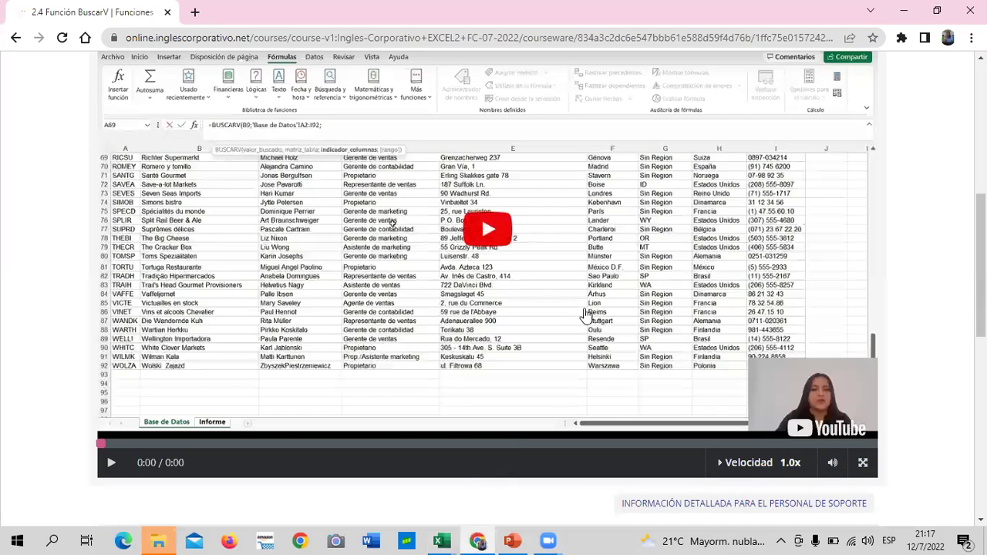
scroll(505, 383, "up", 3)
scroll(502, 384, "down", 1)
scroll(502, 384, "down", 2)
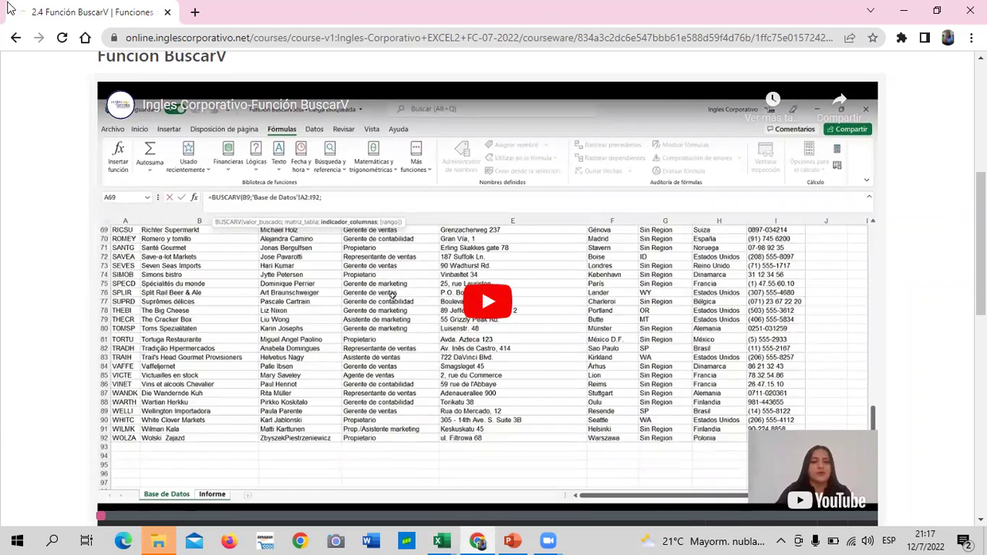
Step: Play the Función BuscarV lesson video to the end, then switch to Función BuscarV - copia (6)
left_click(553, 423)
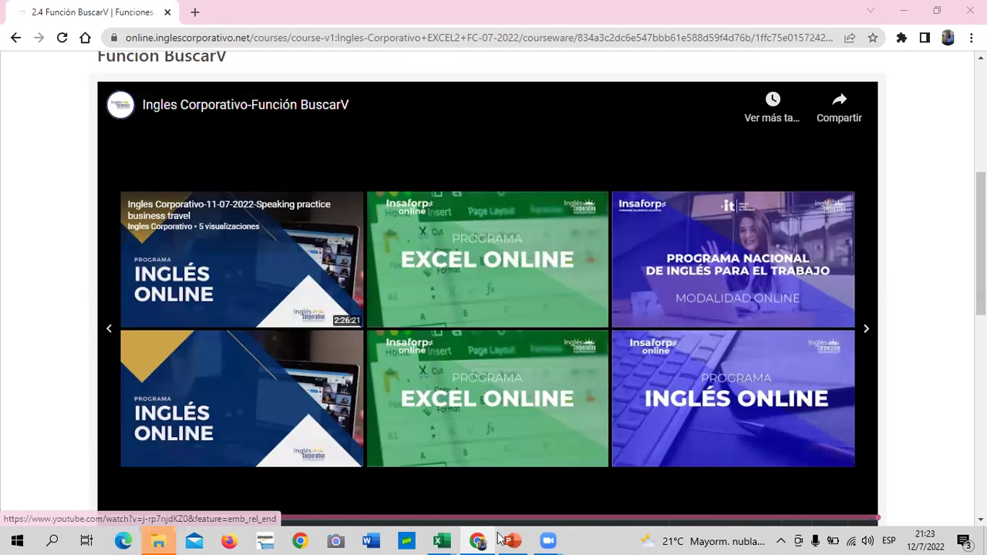
mouse_move(441, 541)
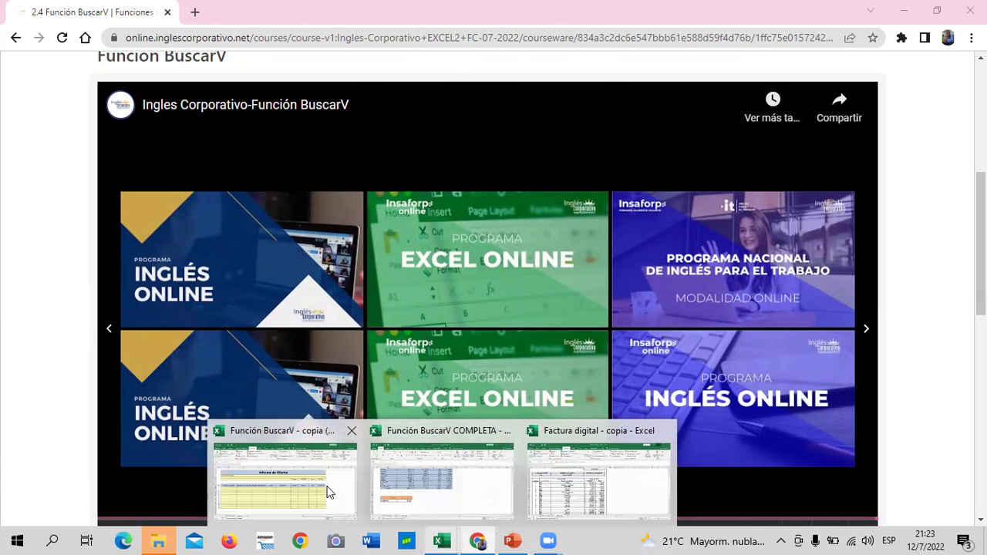
left_click(325, 486)
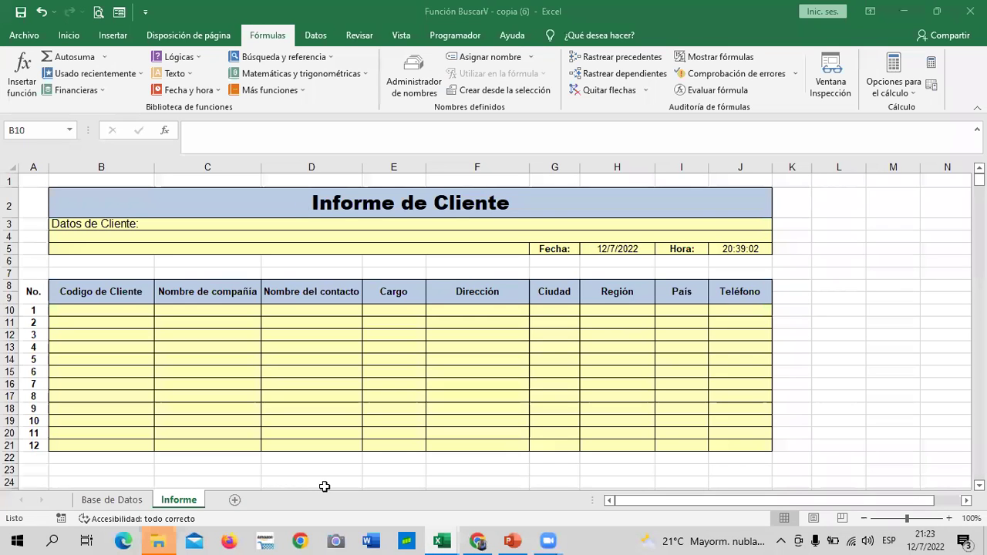
Step: On the Informe sheet, inspect the =HOY() date in H5 and =AHORA() time in J5
left_click(179, 502)
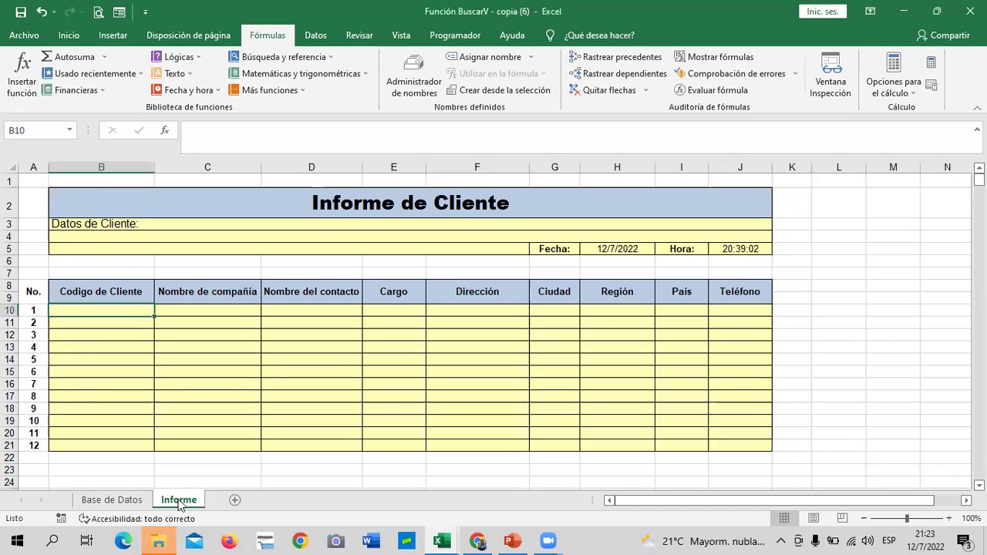
left_click(611, 245)
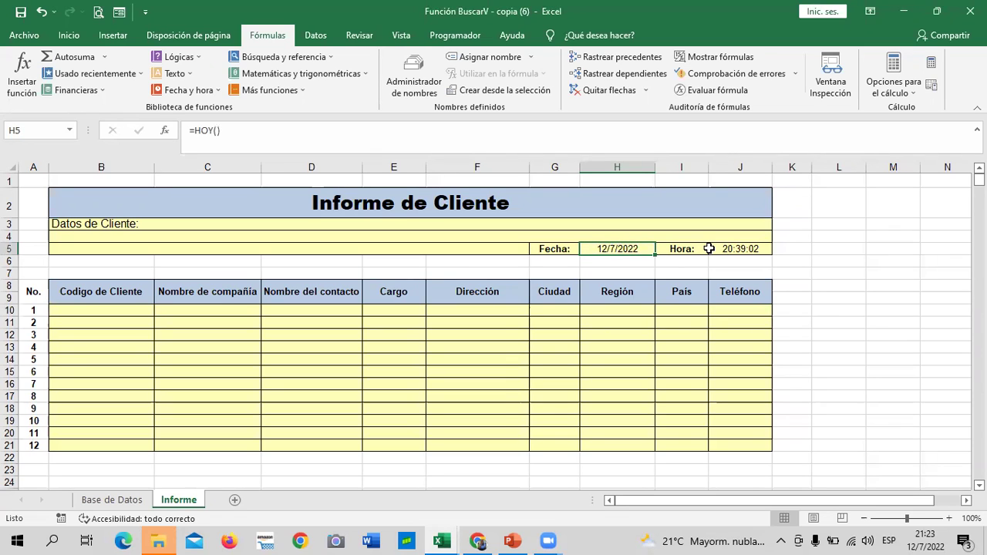
left_click(746, 248)
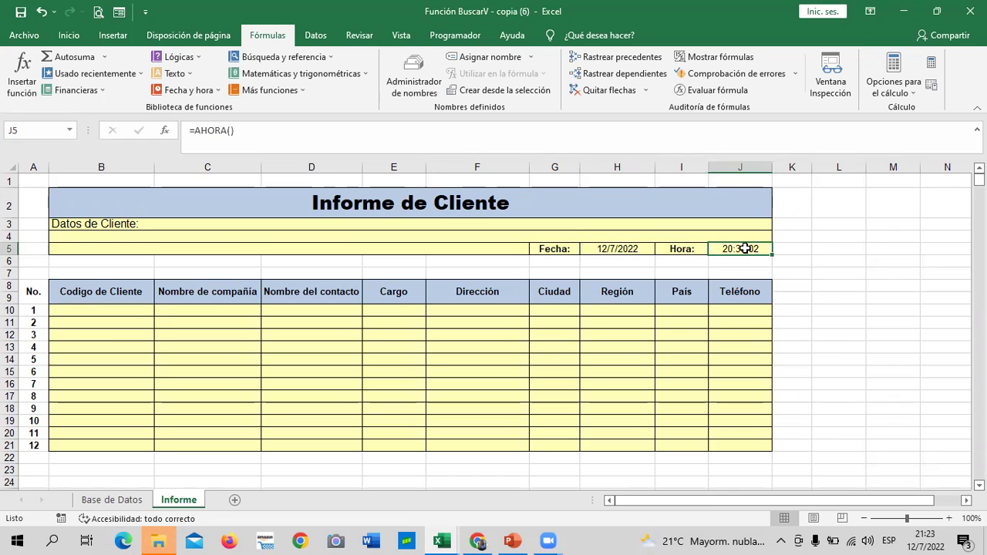
left_click(621, 249)
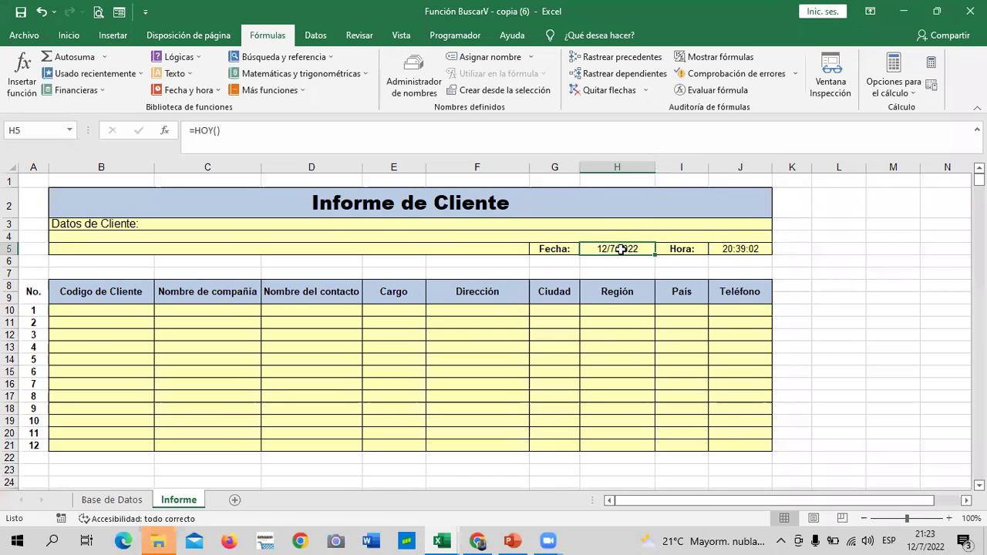
left_click(739, 248)
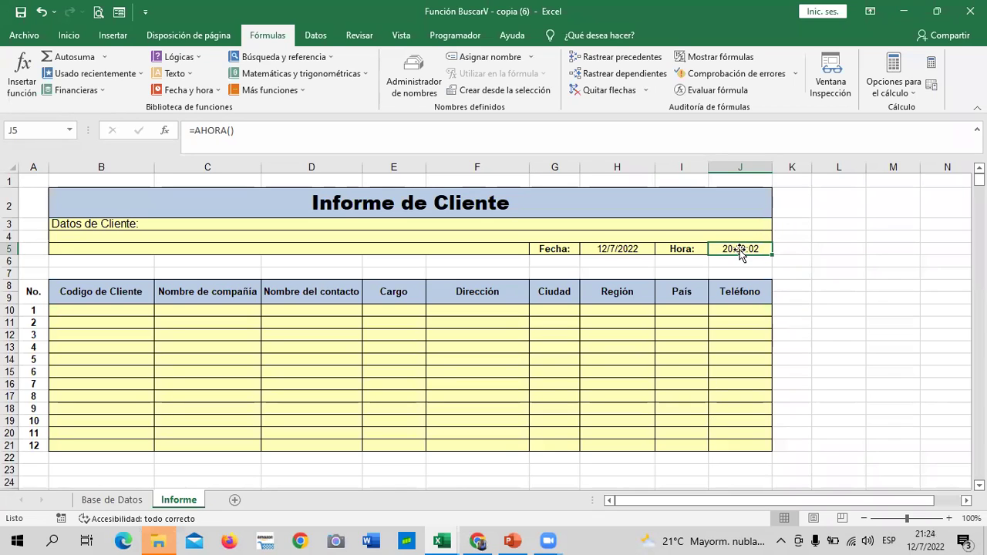
Step: Move off the date and time cells and select Codigo de Cliente cell B10
left_click(853, 324)
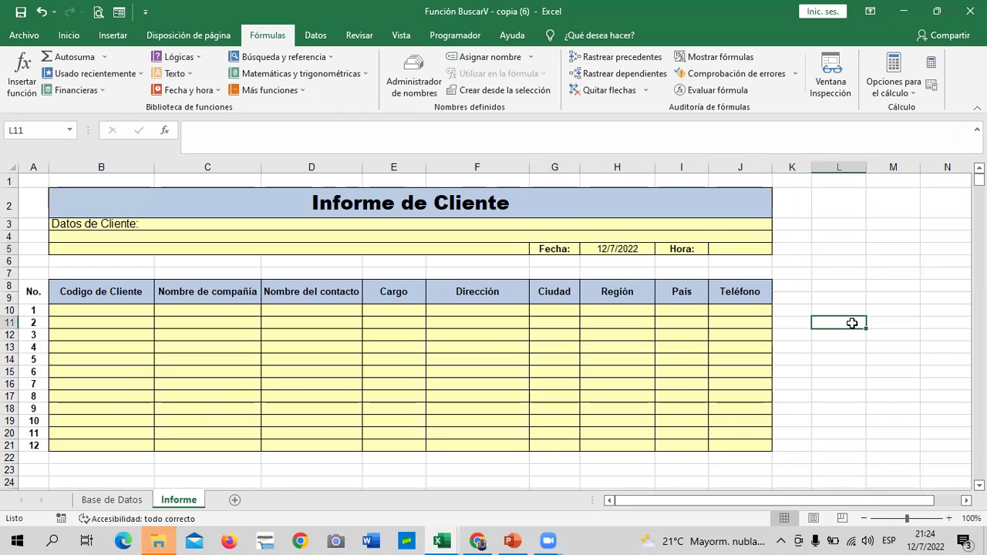
left_click(225, 400)
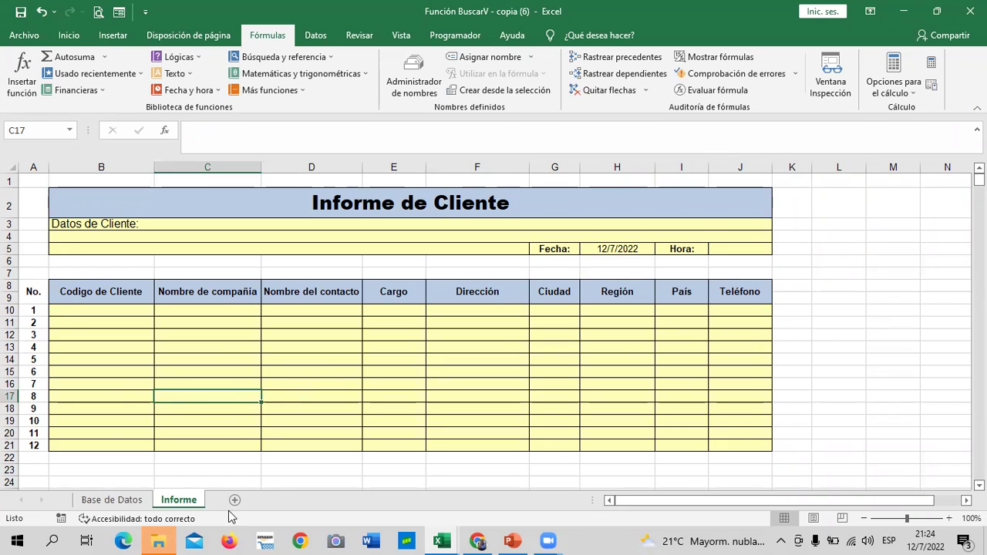
left_click(115, 312)
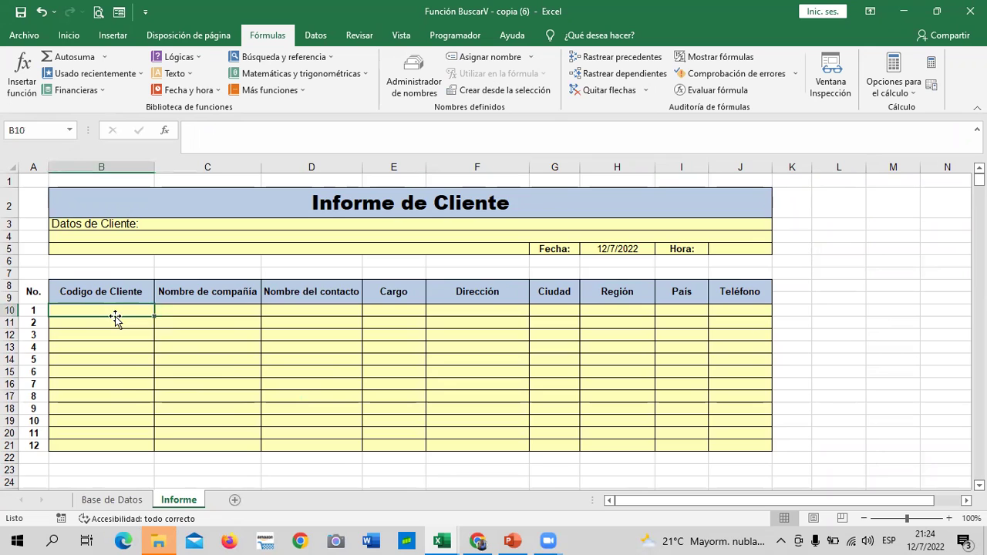
scroll(146, 401, "down", 2)
scroll(147, 399, "up", 1)
scroll(438, 444, "up", 1)
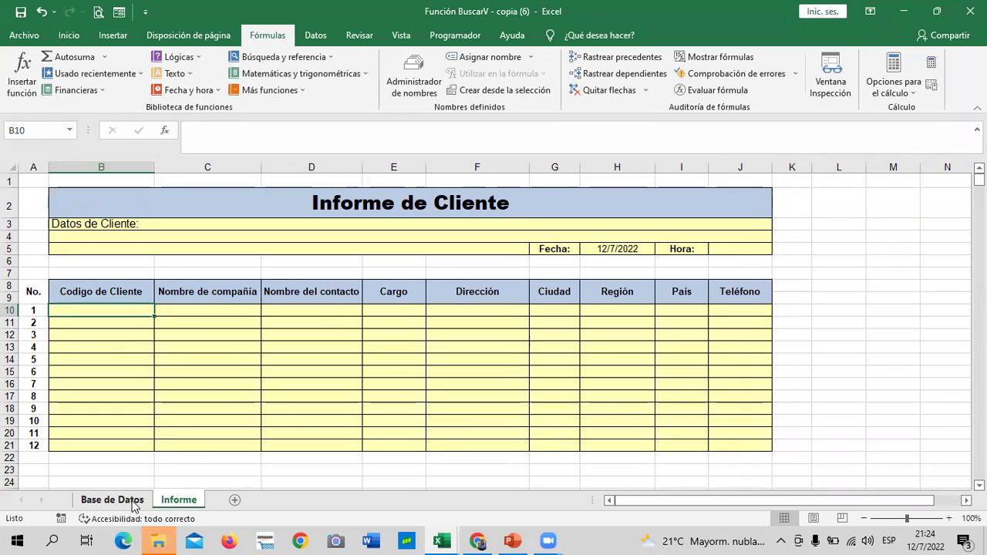
left_click(378, 359)
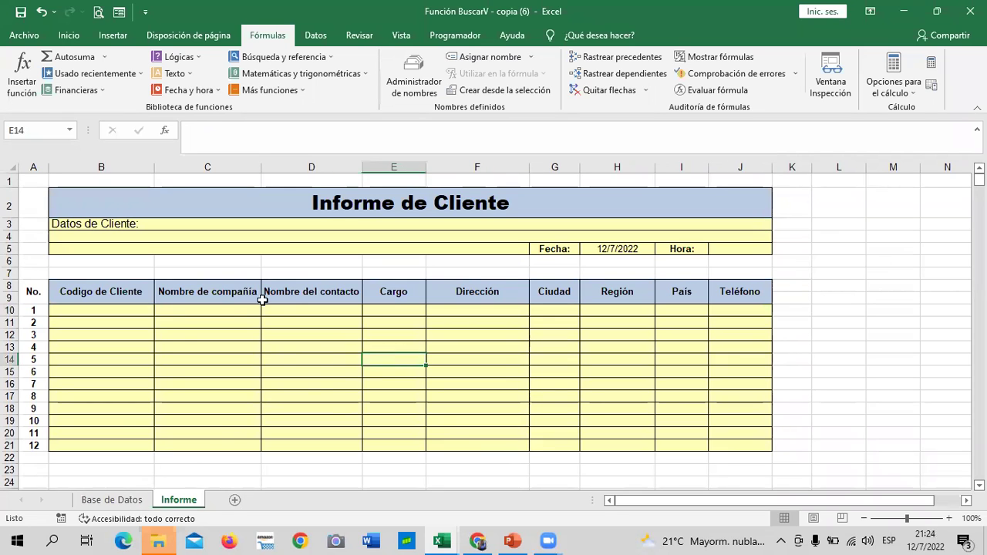
left_click(123, 314)
left_click(253, 373)
left_click(115, 311)
Step: Check the client Ids in Base de Datos column A, then select Informe cells B10:B21
left_click(108, 502)
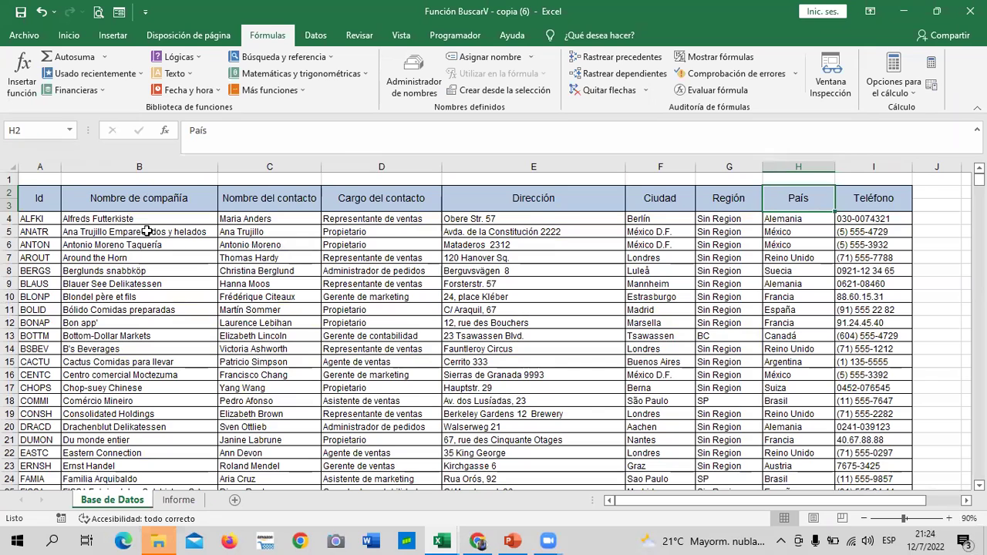
left_click_drag(34, 222, 34, 427)
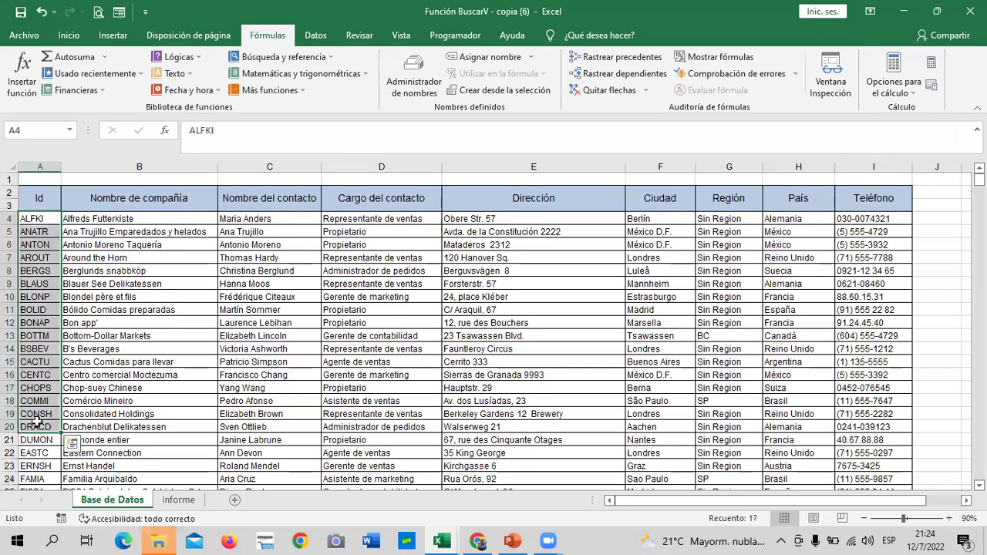
left_click(175, 501)
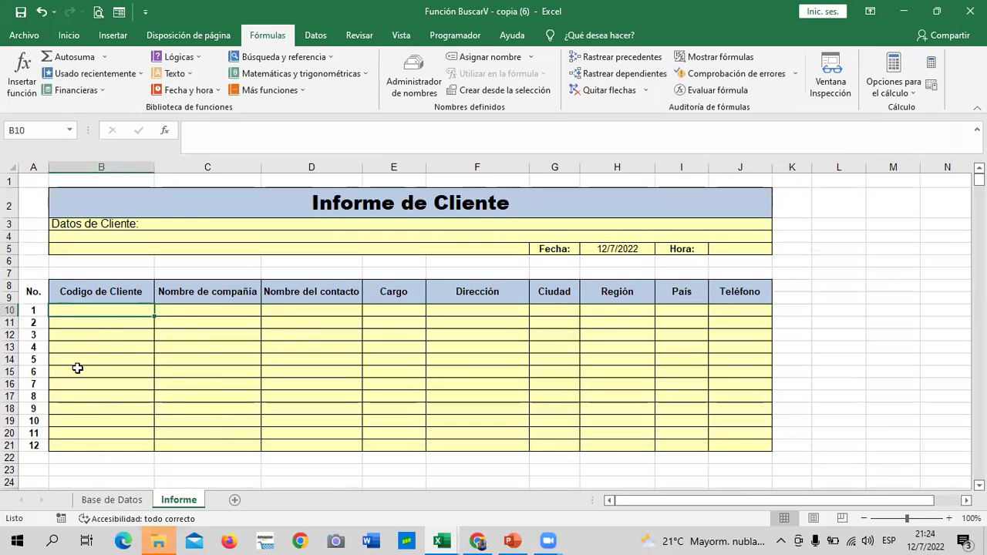
left_click(271, 379)
left_click(122, 311)
left_click(242, 381)
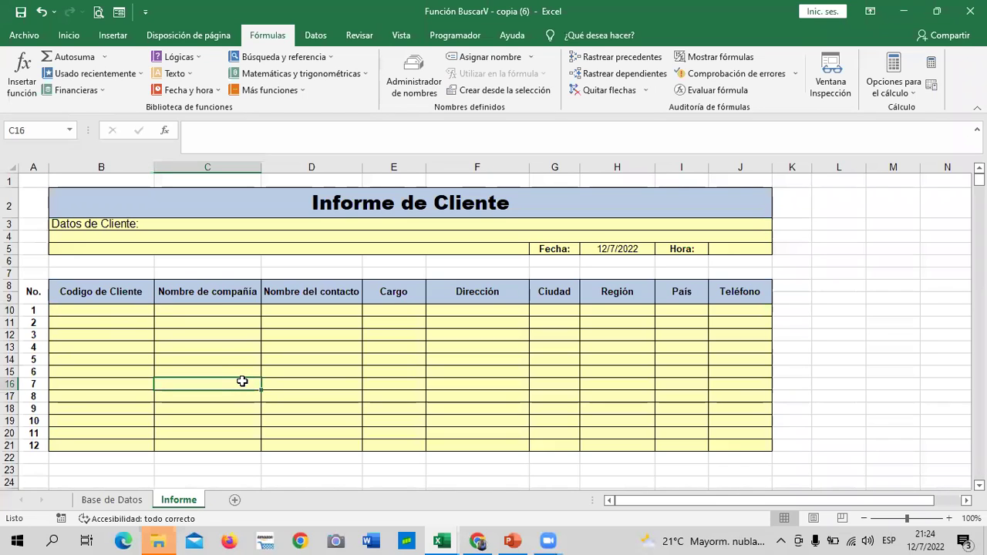
left_click_drag(133, 309, 119, 445)
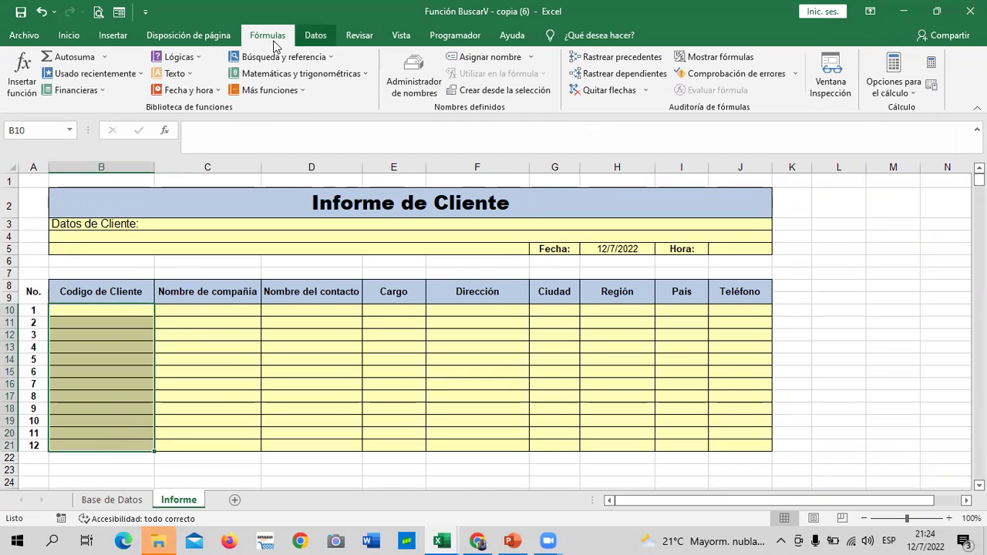
Step: Give B10:B21 a Lista validation with source 'Base de Datos'!$A$4:$A$94
left_click(312, 37)
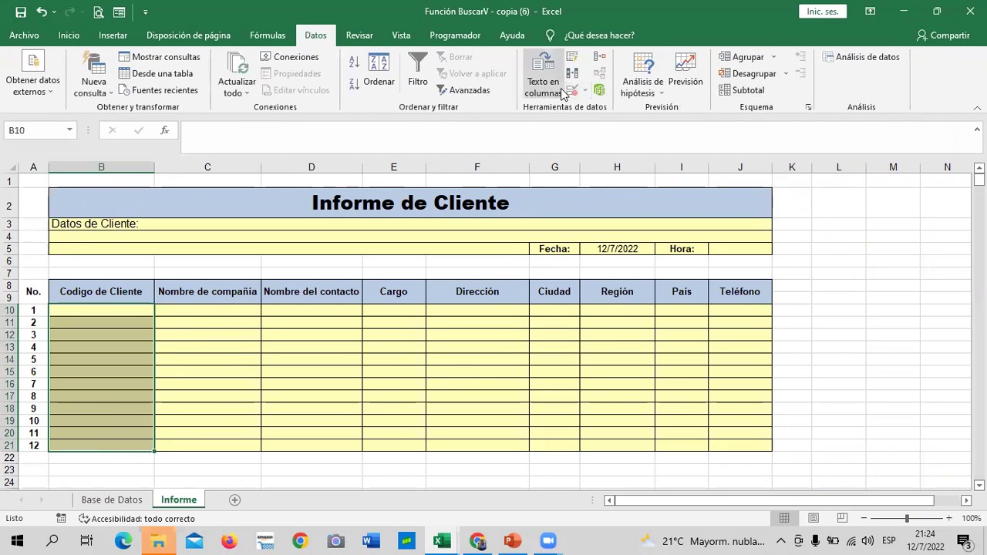
left_click(573, 88)
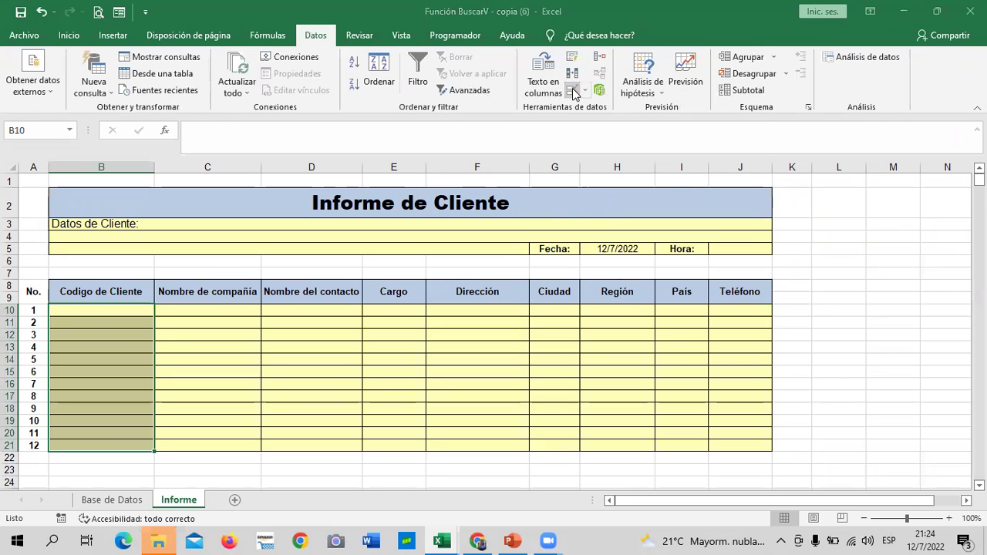
left_click(556, 119)
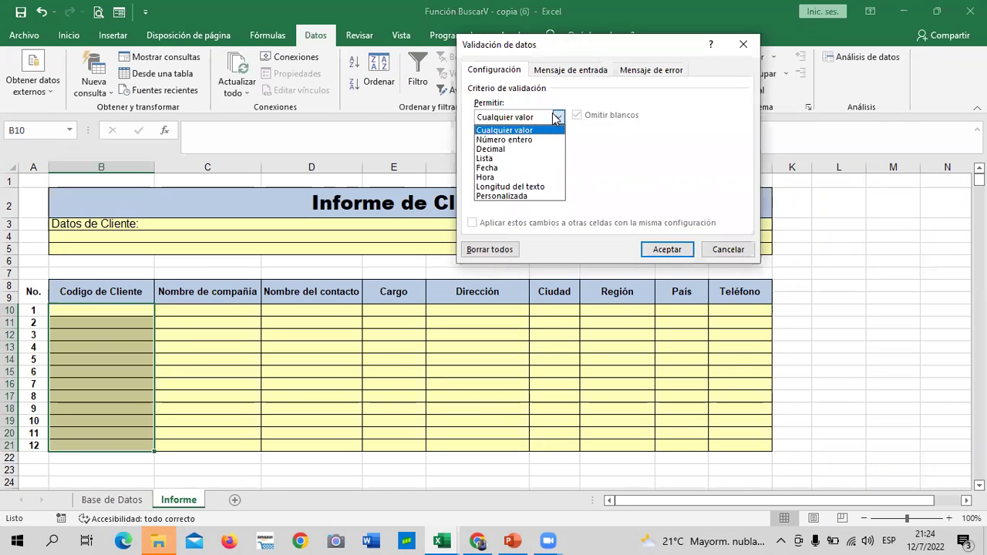
left_click(503, 158)
left_click(680, 176)
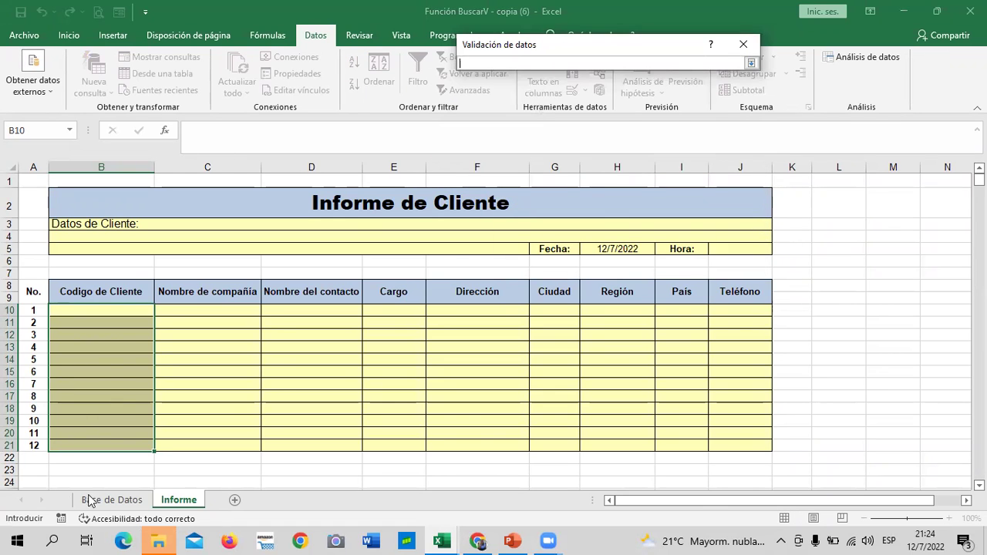
left_click(100, 500)
left_click(36, 220)
left_click_drag(35, 224, 48, 517)
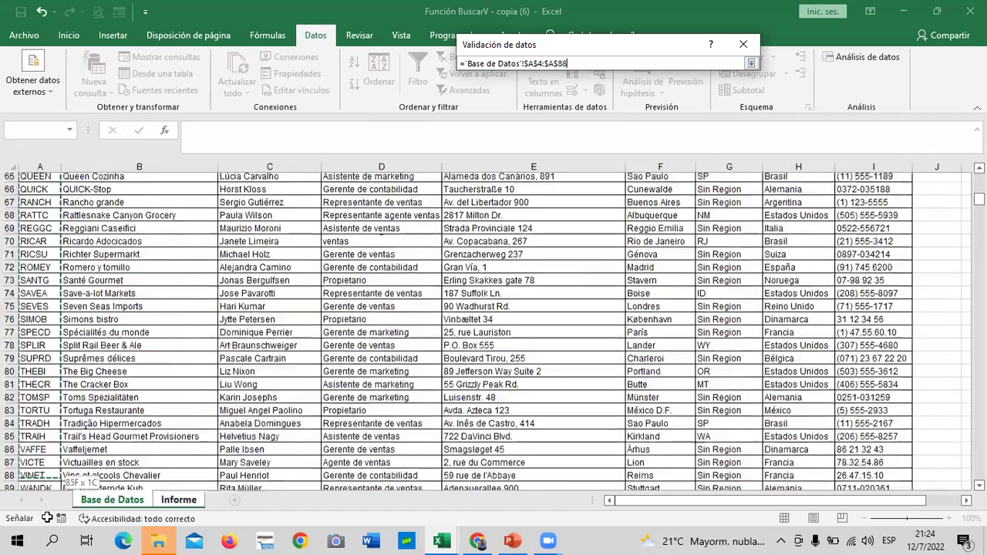
left_click_drag(47, 518, 44, 456)
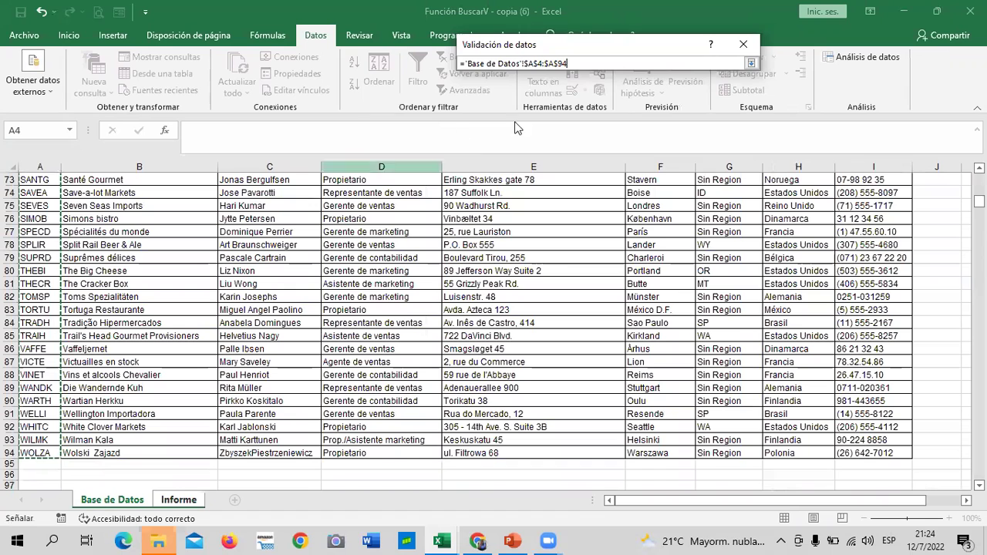
left_click(751, 63)
left_click(667, 250)
left_click_drag(300, 422, 300, 410)
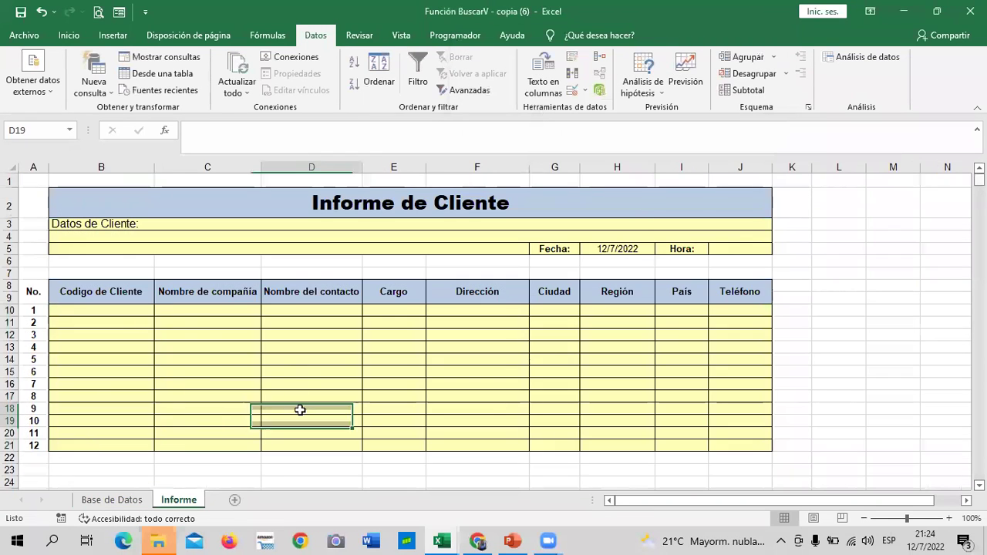
left_click(134, 313)
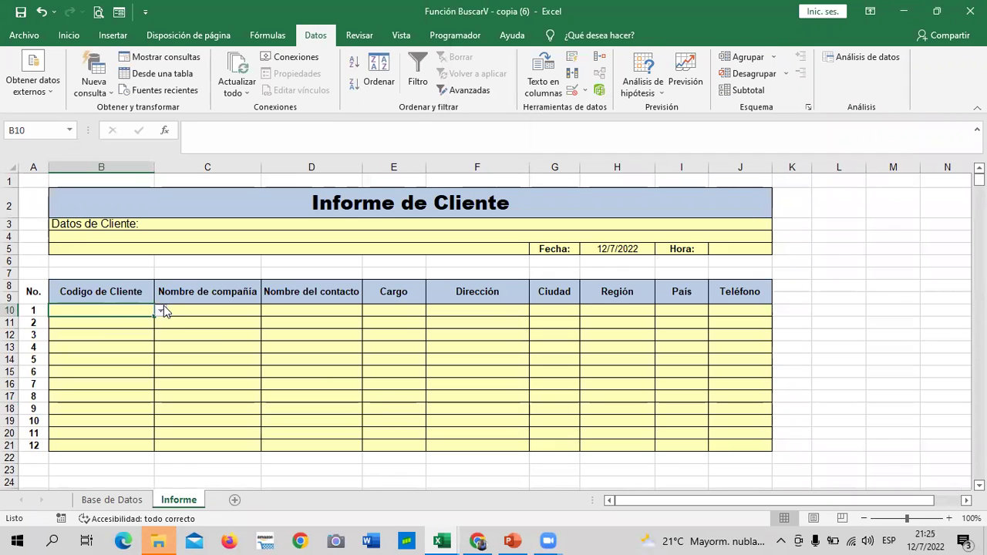
Step: Pick client codes from the list: WOLZA in B10, BLONP in B11 and B12
left_click(161, 311)
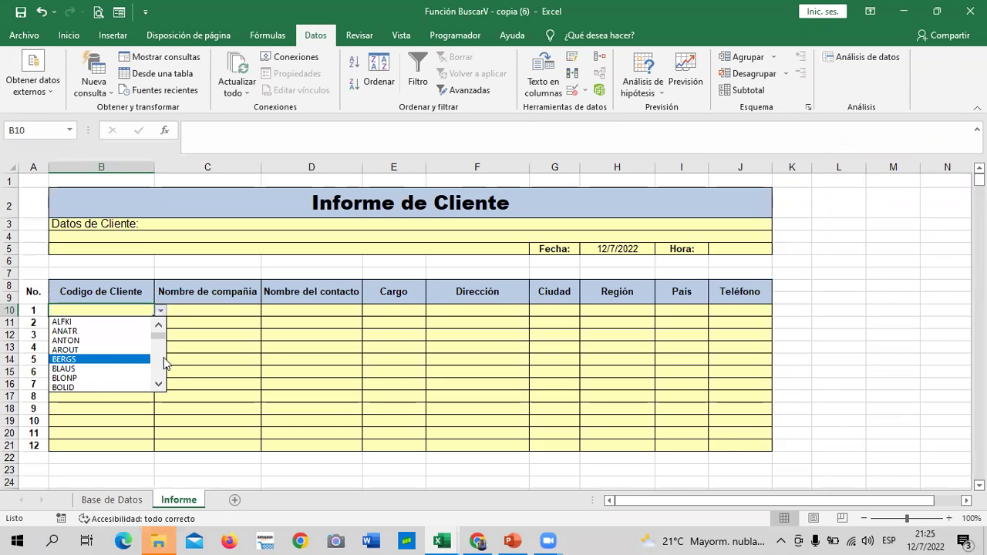
left_click_drag(159, 339, 159, 386)
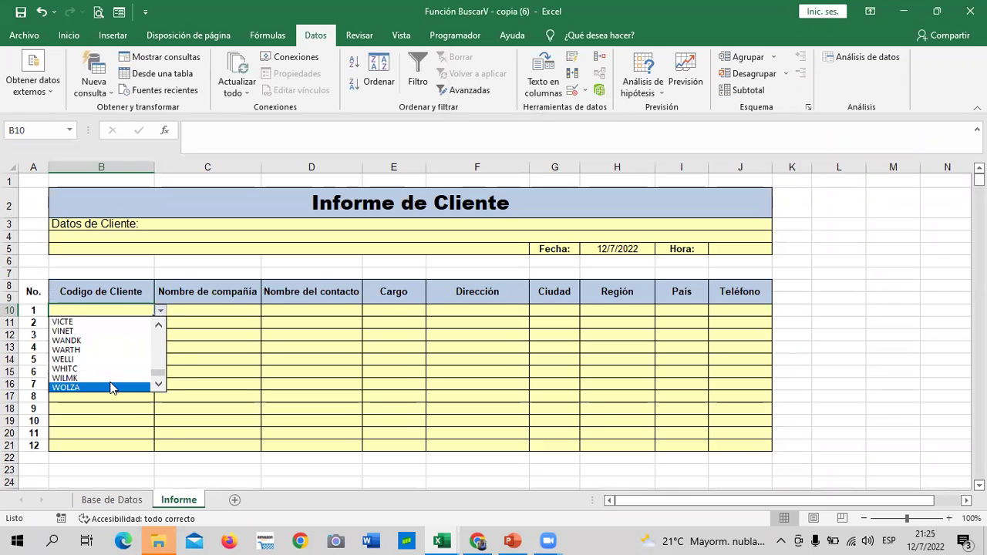
left_click(115, 387)
left_click(116, 323)
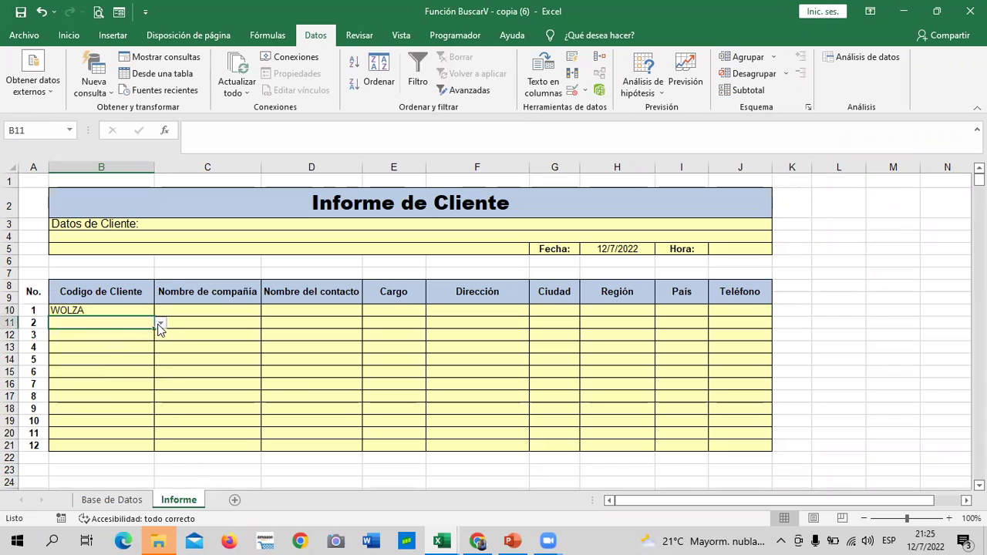
left_click(159, 326)
left_click(108, 396)
left_click(129, 337)
left_click(161, 335)
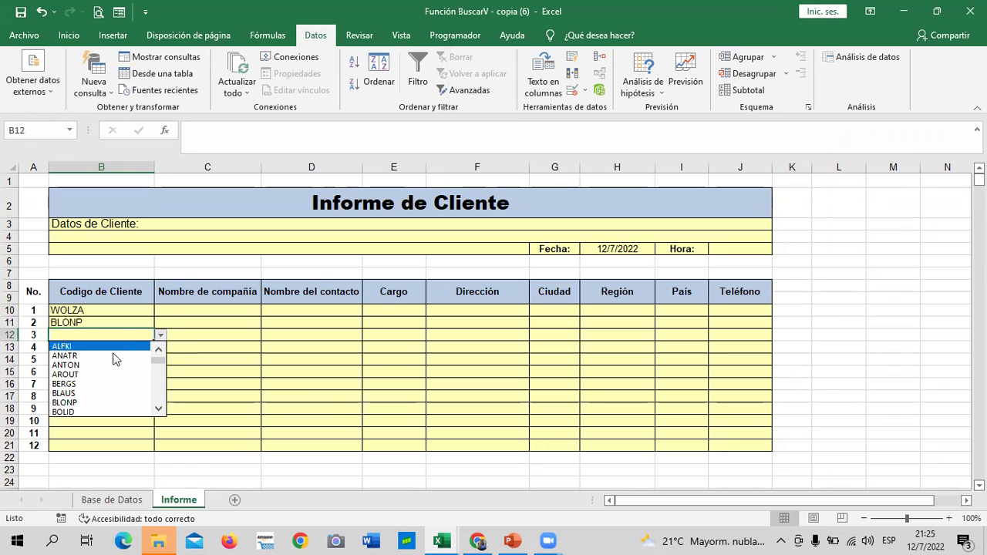
left_click(108, 403)
Step: Set B13 to CHOPS (replacing BLONP) and B14 to TRADH from the list
left_click(147, 352)
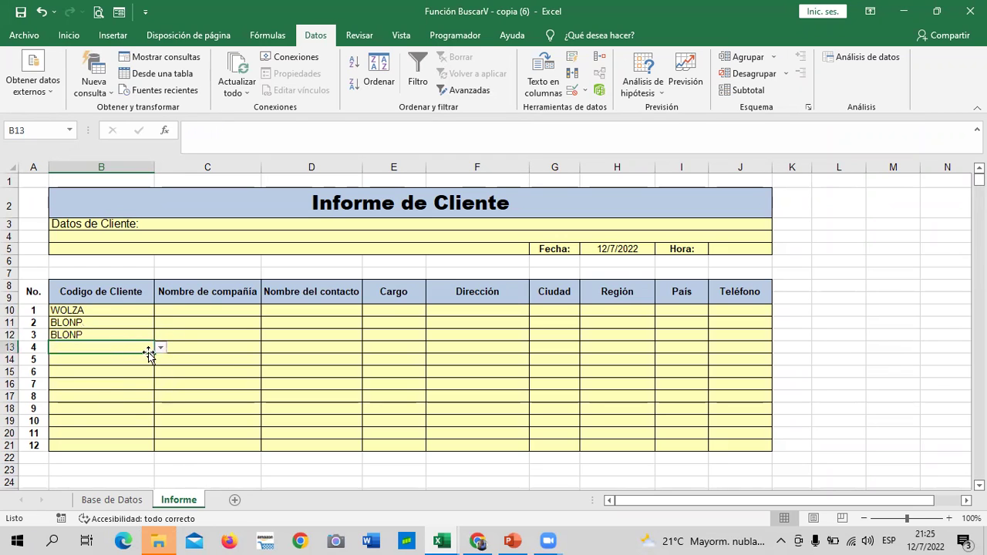
left_click(160, 348)
left_click(107, 416)
left_click(160, 348)
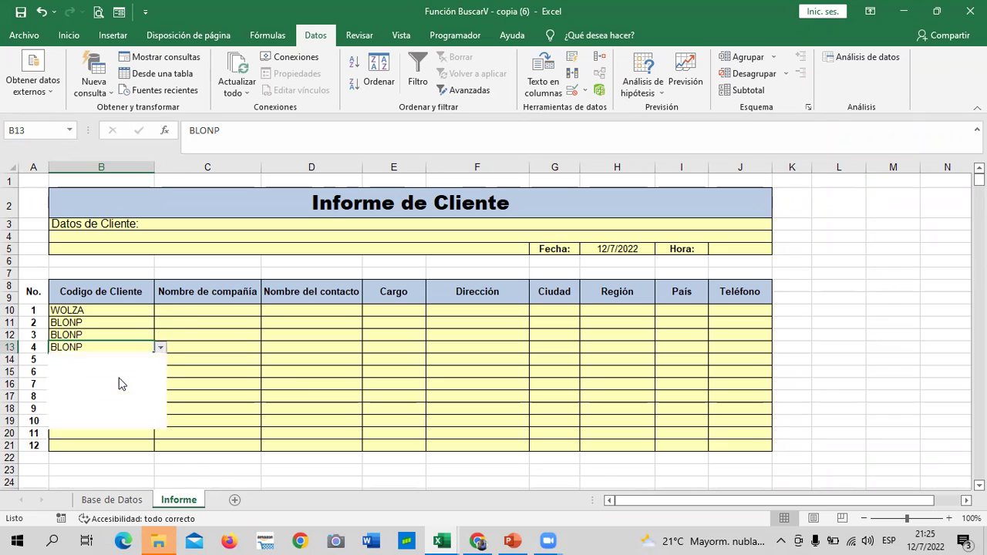
left_click(114, 423)
left_click(116, 361)
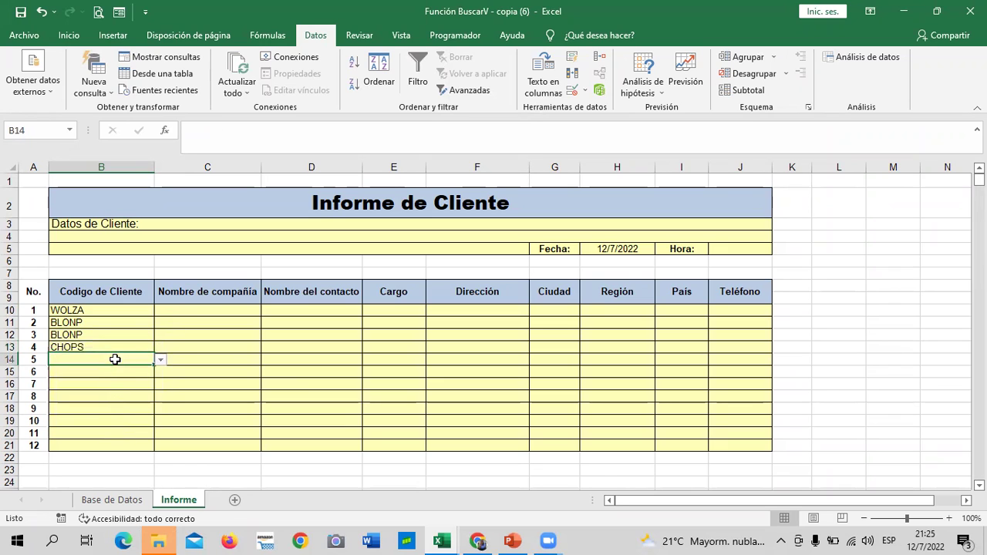
left_click(160, 361)
left_click_drag(157, 393, 157, 429)
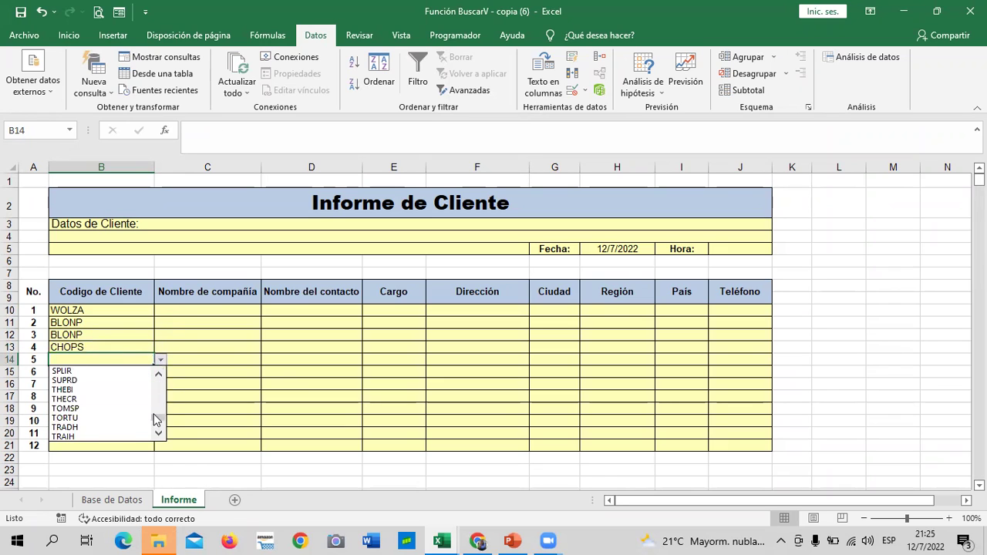
left_click(97, 419)
Step: Choose CONSH for B15 and SUPRD for B16 from the client-code list
left_click(93, 371)
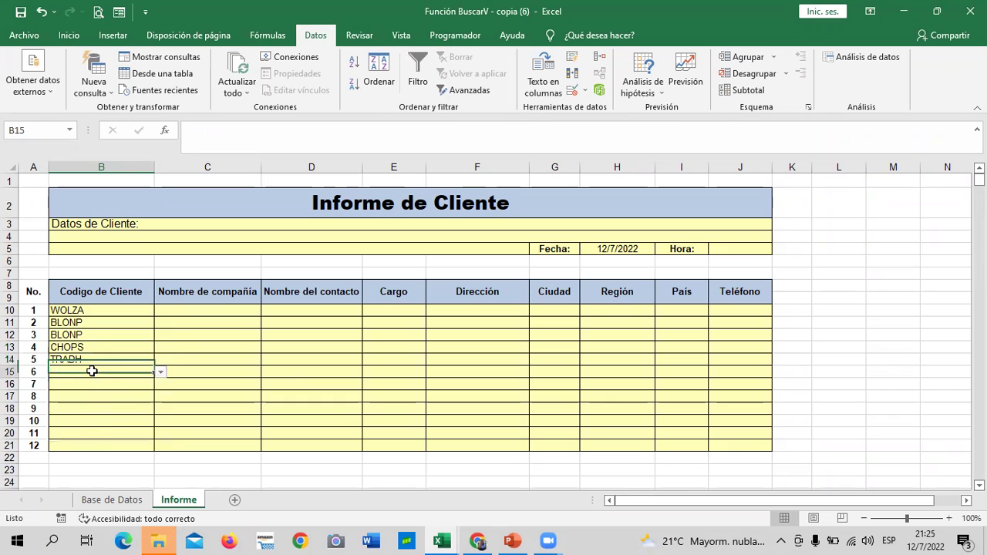
left_click(160, 372)
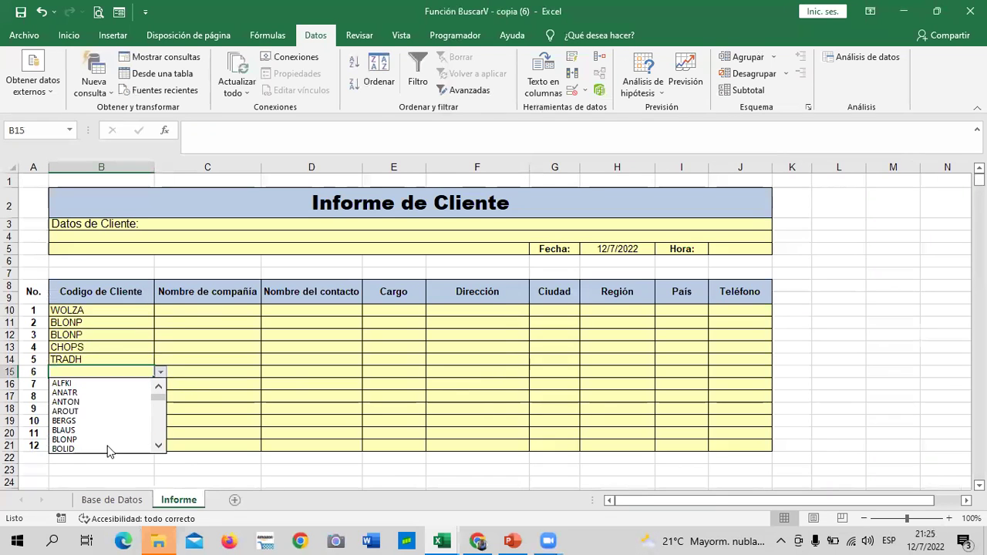
scroll(108, 432, "down", 2)
scroll(106, 436, "down", 2)
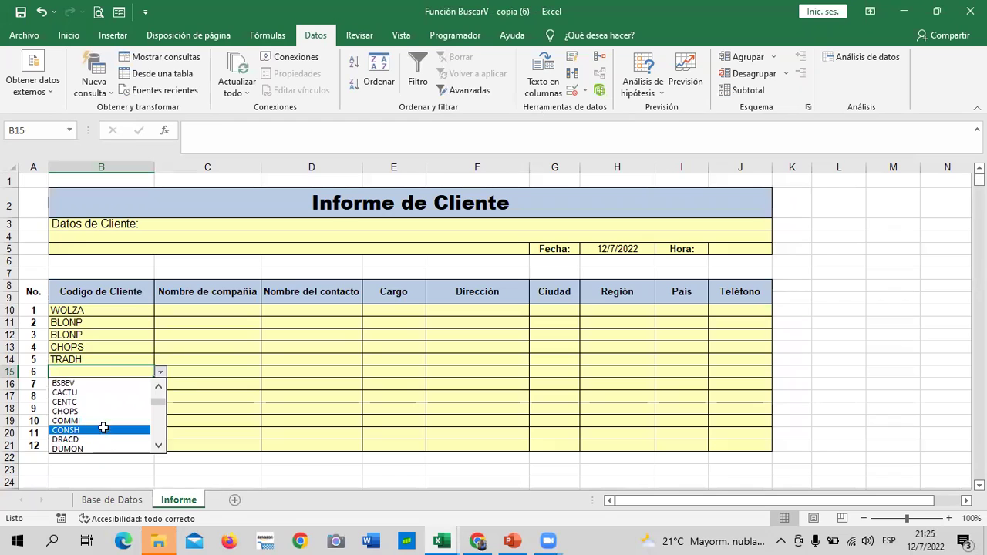
left_click(104, 429)
left_click(105, 385)
left_click(161, 384)
scroll(139, 424, "down", 10)
scroll(135, 432, "down", 10)
scroll(128, 447, "down", 3)
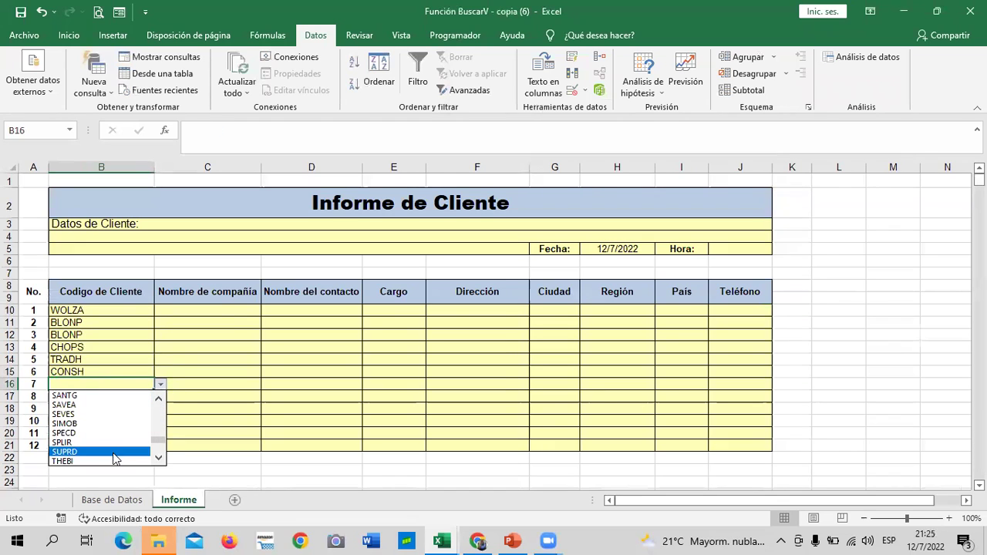
left_click(113, 459)
left_click(139, 397)
left_click(160, 396)
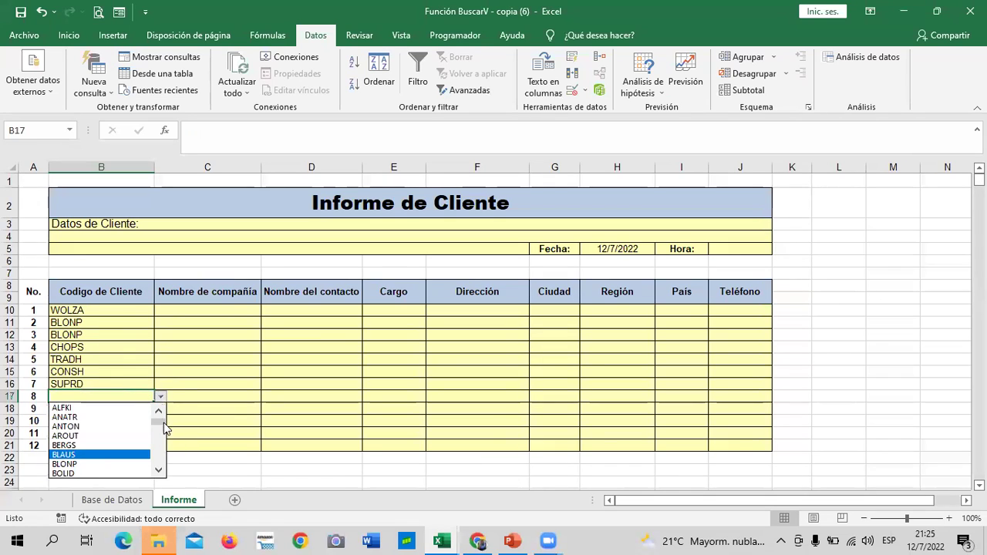
Step: Pick codes PICCO, ALFKI and WELLI from the dropdowns in B17, B18 and B19
left_click_drag(162, 427, 160, 455)
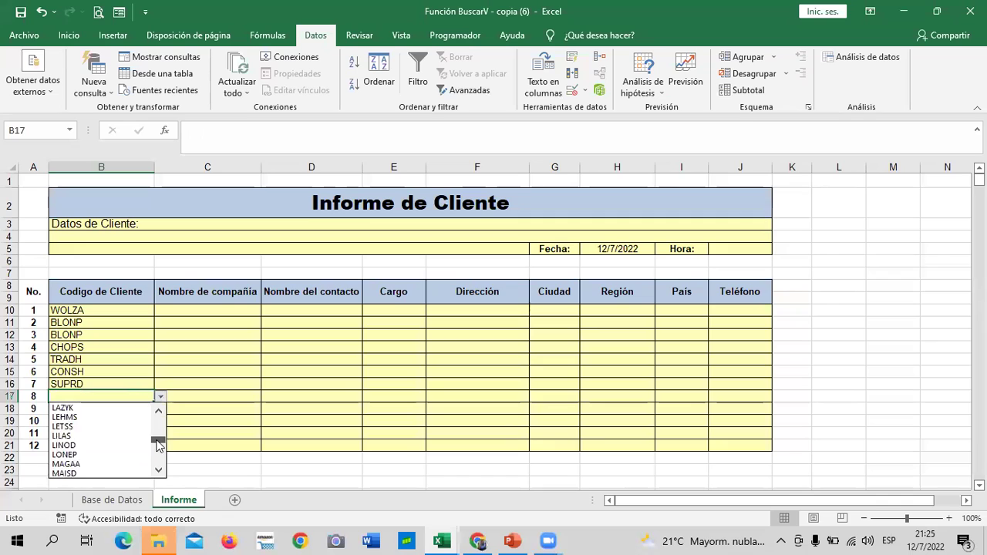
left_click(105, 464)
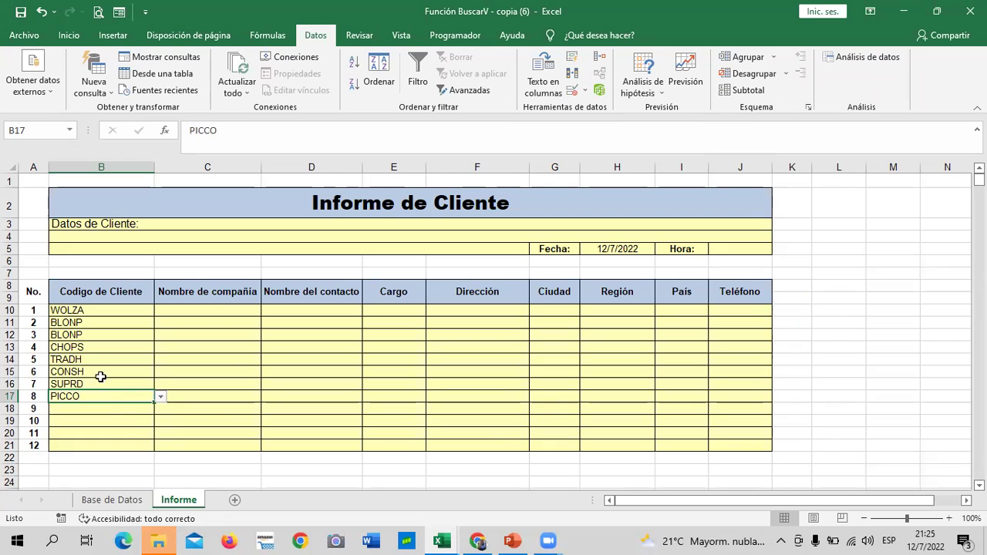
left_click(105, 407)
left_click(160, 409)
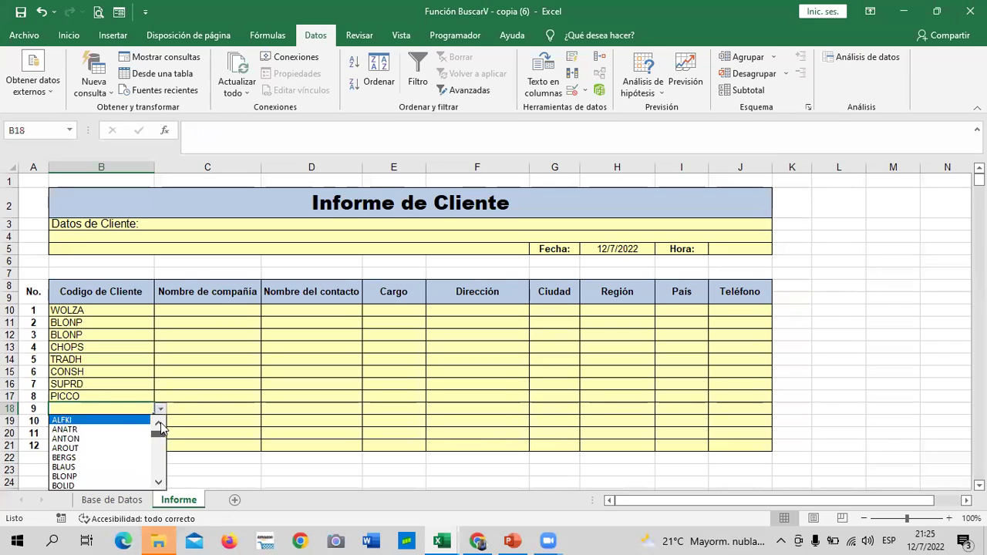
left_click(123, 421)
left_click(132, 420)
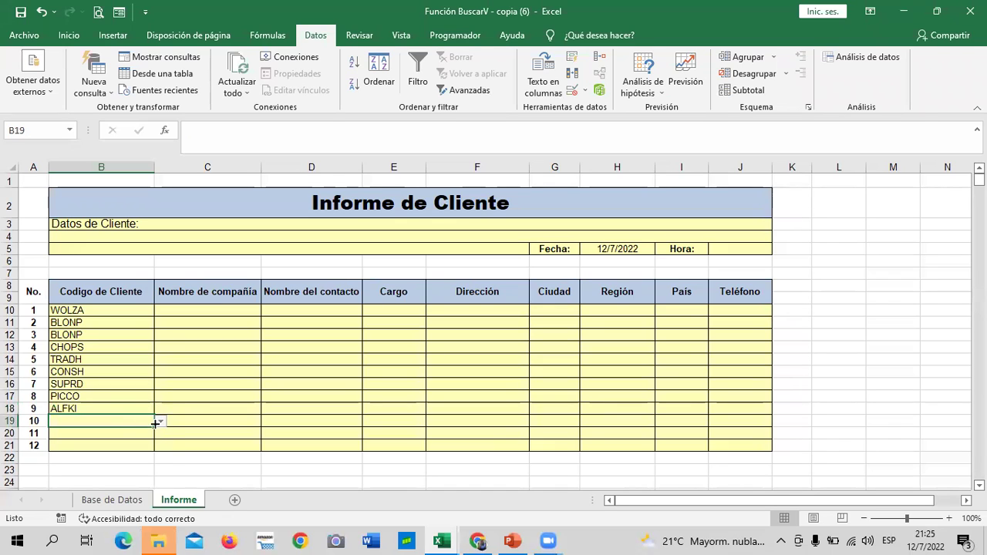
left_click(160, 421)
scroll(146, 455, "down", 3)
scroll(131, 471, "down", 15)
scroll(123, 486, "down", 4)
scroll(160, 486, "down", 4)
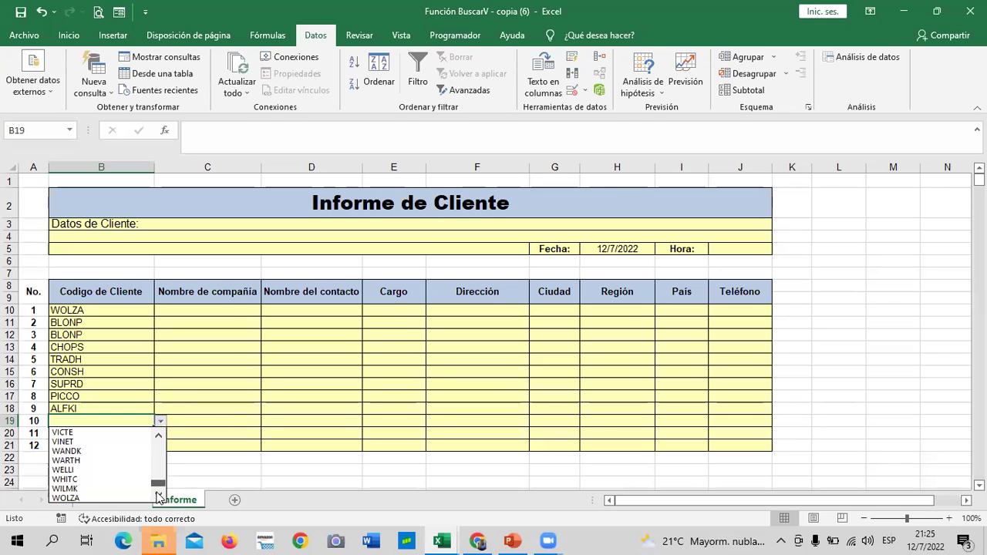
left_click(120, 470)
Step: Pick codes BERGS for B20 and OTTIK for B21 from the validation dropdowns
left_click(109, 433)
left_click(160, 434)
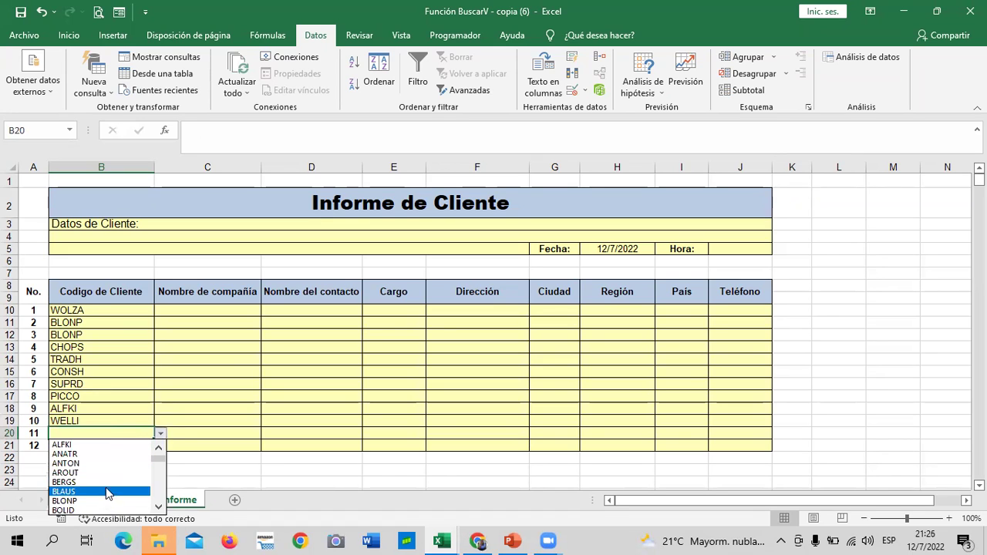
left_click(108, 482)
left_click(102, 446)
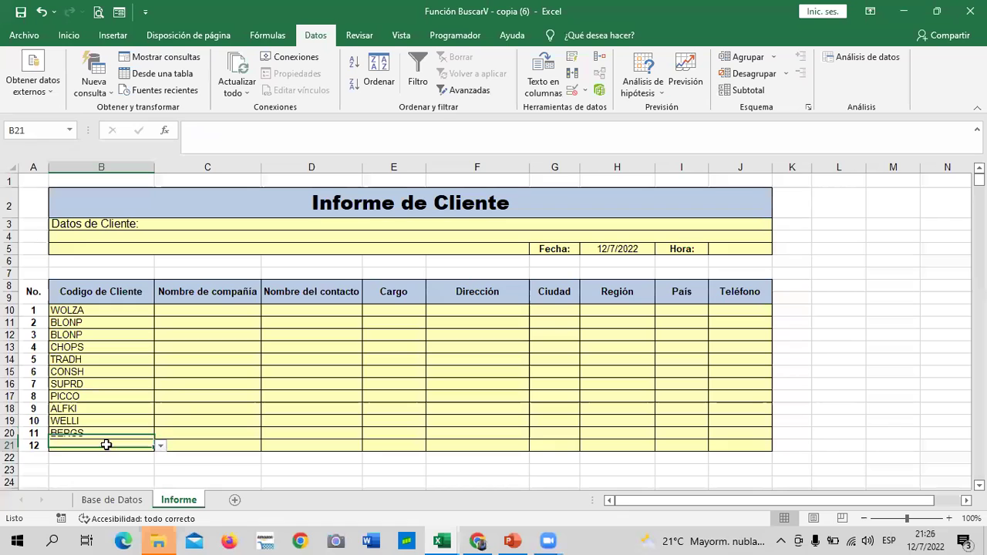
left_click(160, 446)
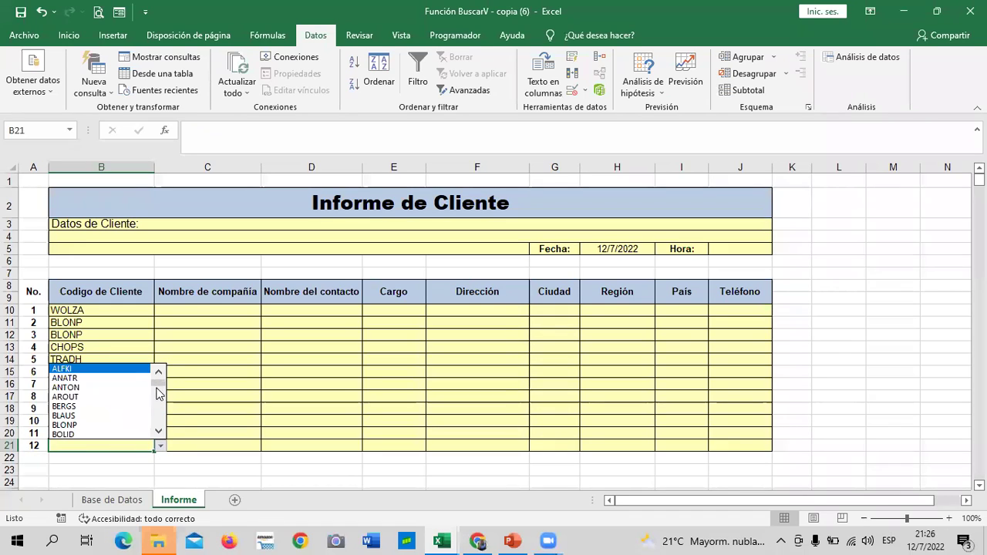
mouse_move(158, 383)
left_mouse_down()
mouse_move(158, 406)
mouse_move(190, 413)
left_mouse_up()
left_click(89, 370)
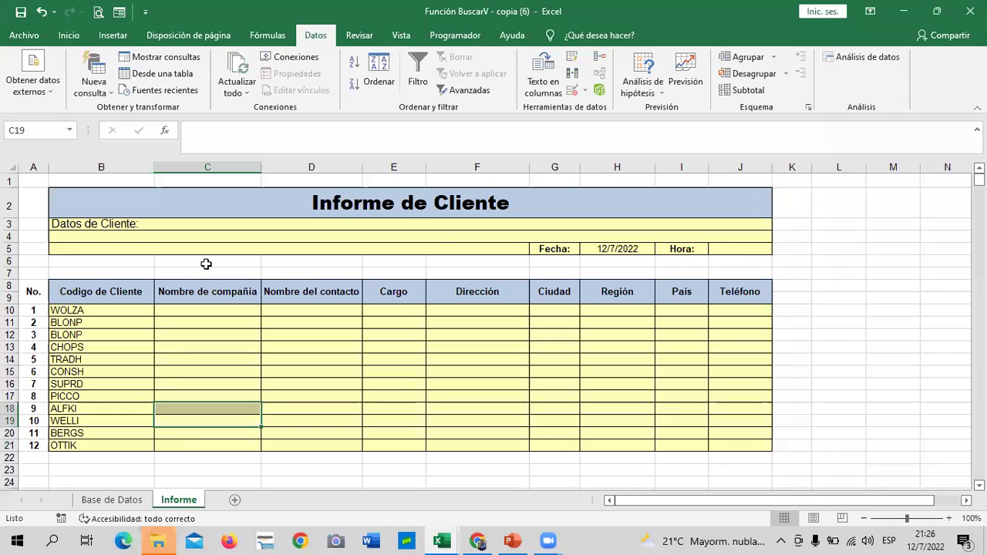
Step: Narrow the Informe sheet's column B slightly, then switch to the Base de Datos sheet
left_click(403, 386)
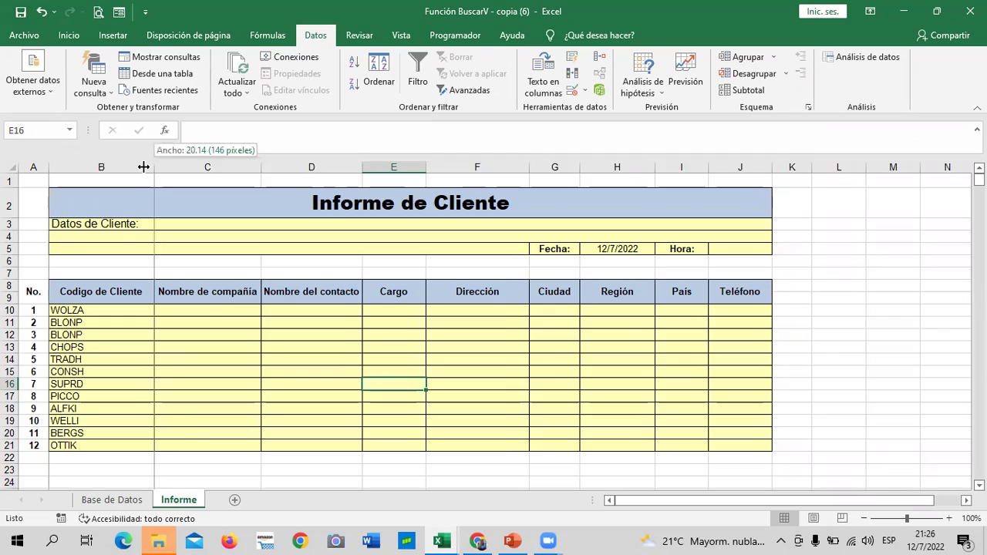
left_click_drag(154, 168, 143, 168)
left_click(268, 404)
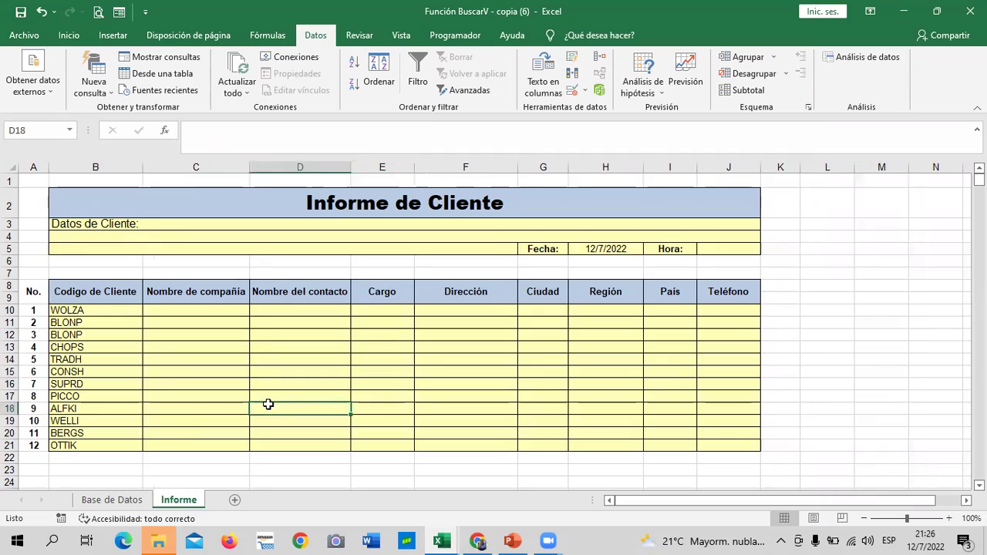
left_click(138, 502)
Step: Scroll Base de Datos to the top, select a contact-name cell, then return to Informe
scroll(173, 414, "up", 10)
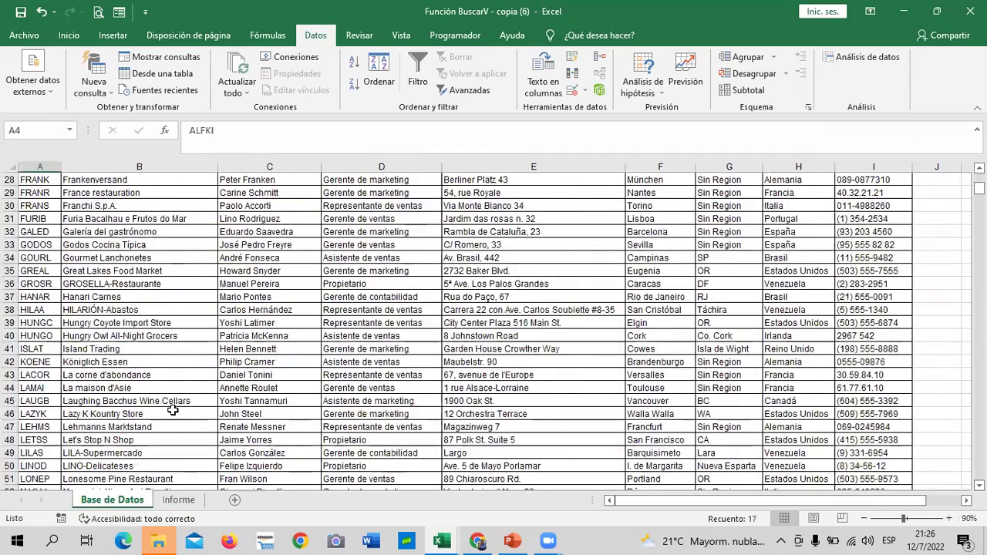
scroll(172, 413, "up", 7)
scroll(172, 413, "up", 3)
left_click(269, 375)
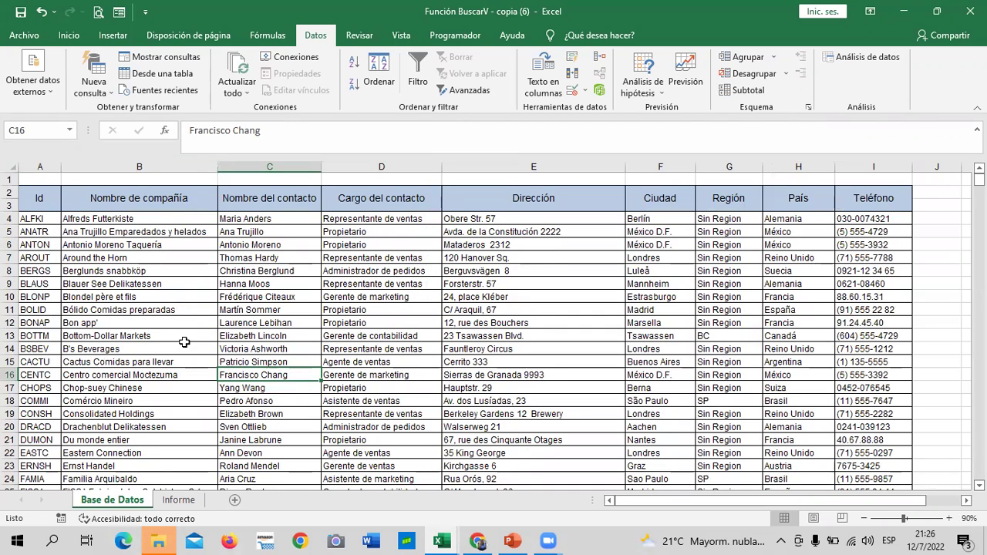
left_click(178, 500)
left_click_drag(443, 396, 442, 384)
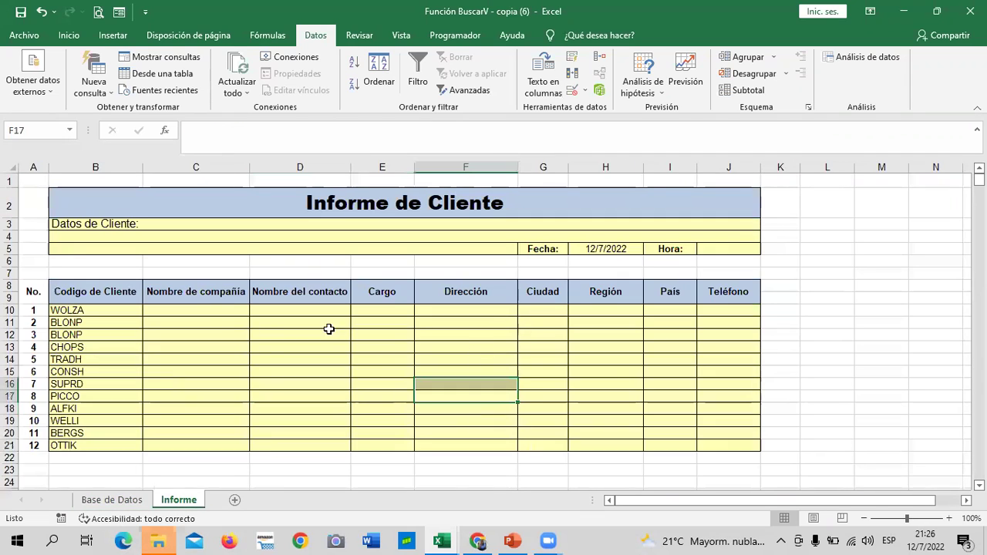
Step: Start C10's formula as =BUSCARV(B10; using B10's client code as the lookup value
left_click(210, 308)
type("=")
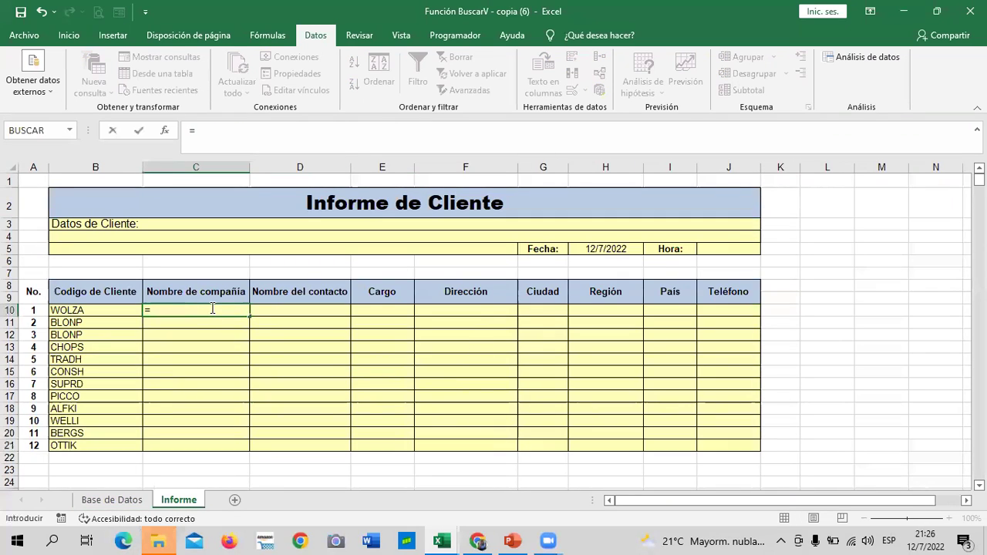
type("BUS")
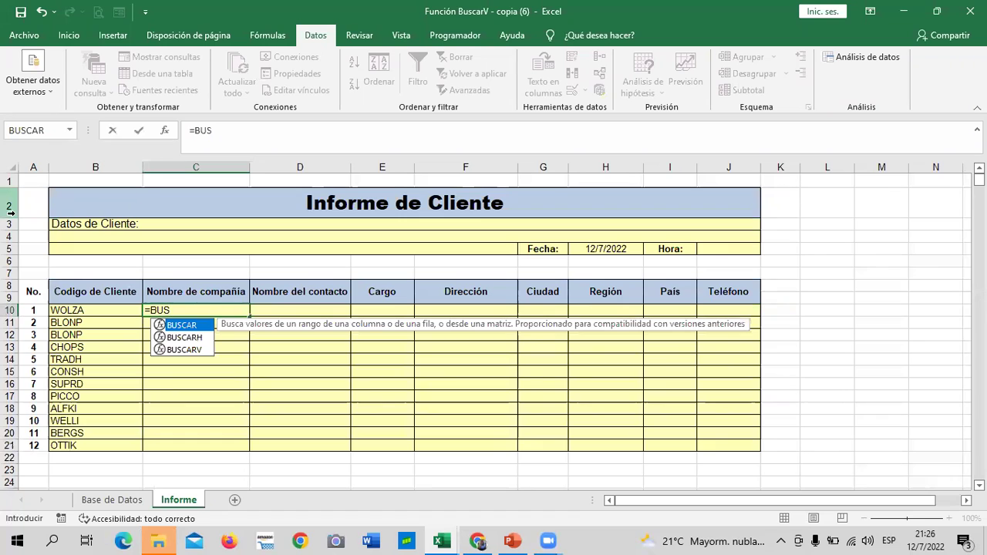
left_click(192, 351)
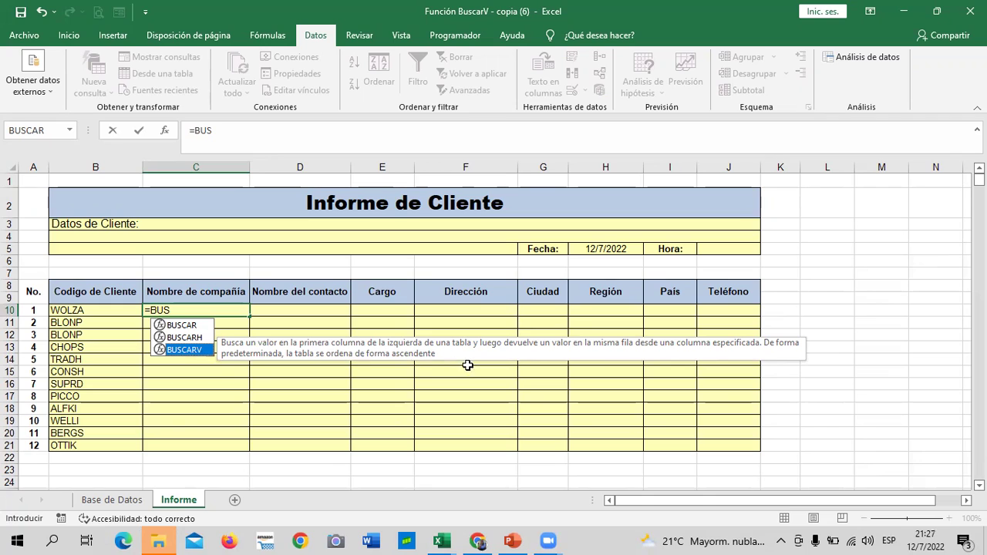
double_click(191, 352)
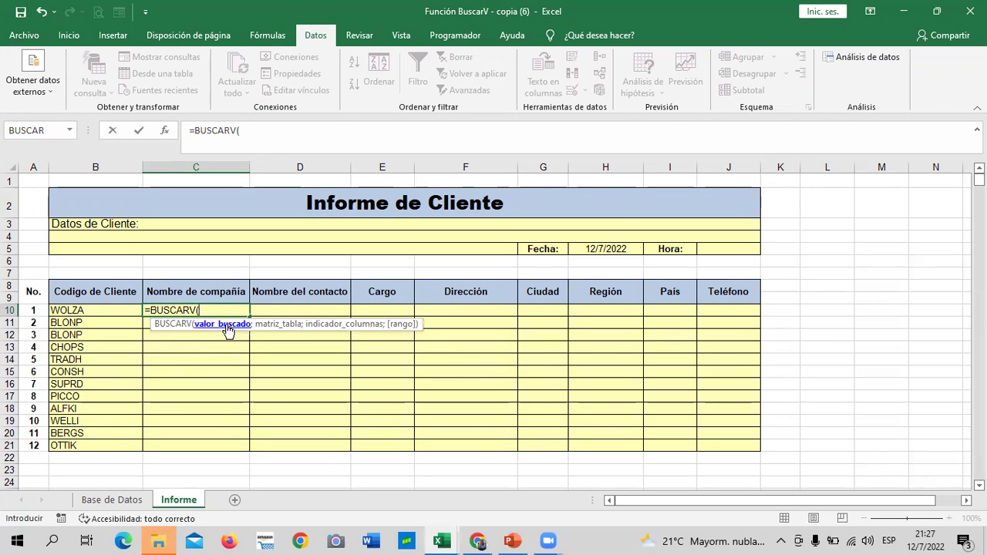
left_click(95, 311)
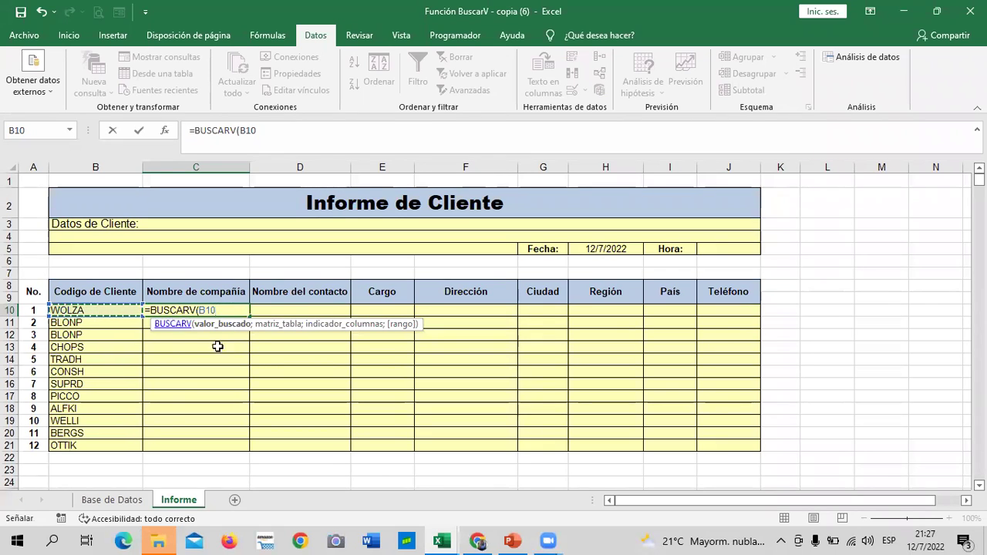
type(";")
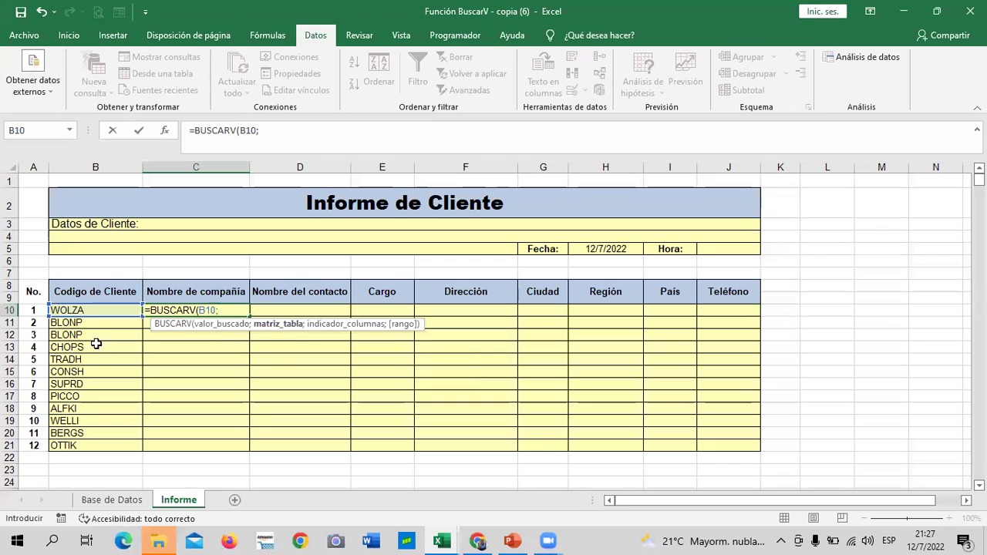
Step: Complete it with 'Base de Datos'!A2:I94, column 2 and FALSO, and commit the formula
left_click(99, 500)
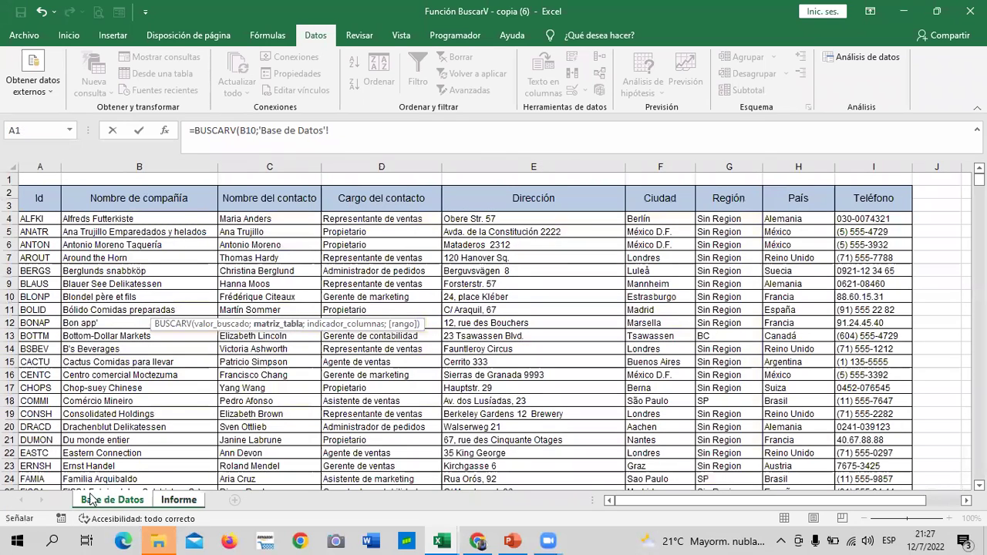
mouse_move(23, 196)
left_mouse_down()
mouse_move(833, 490)
mouse_move(865, 515)
mouse_move(857, 401)
left_mouse_up()
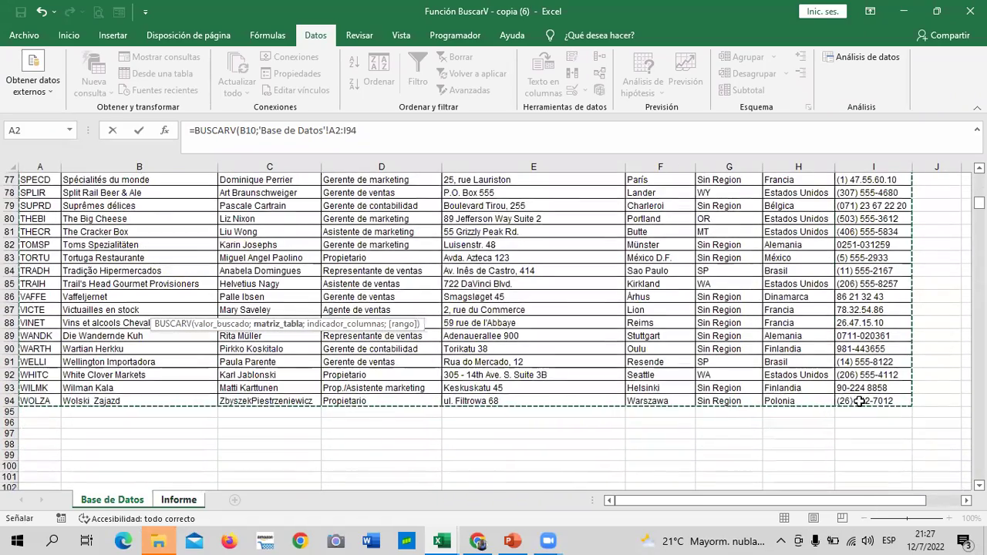
left_click(406, 132)
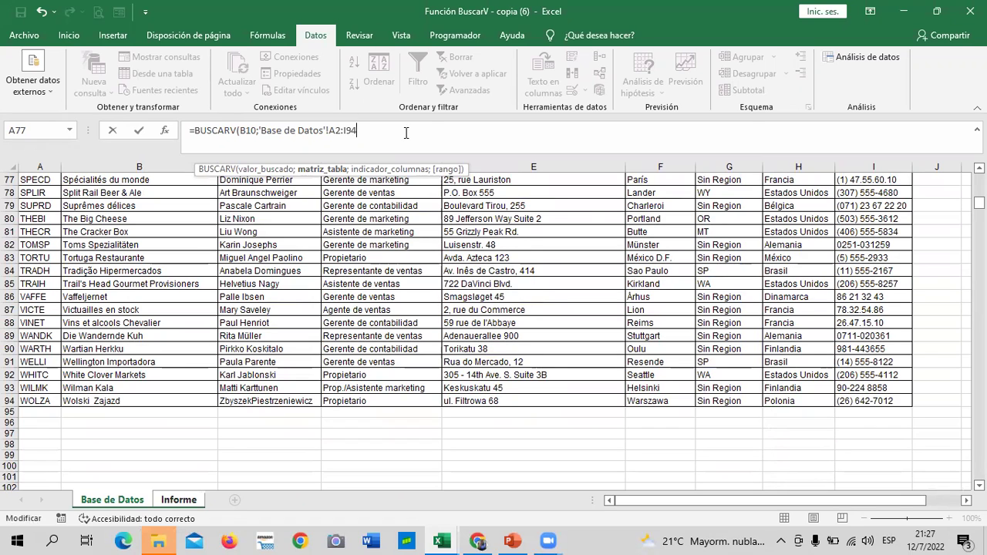
type(";2")
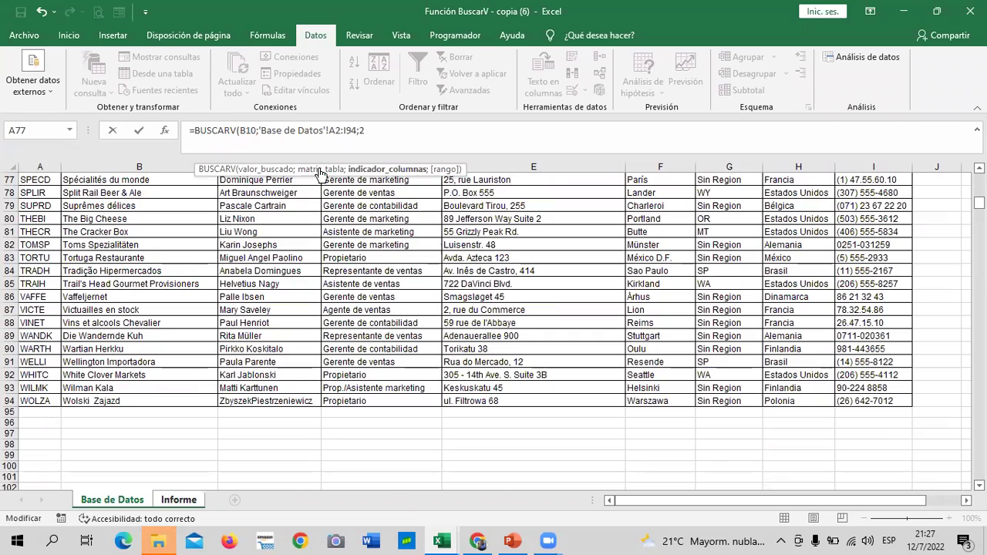
scroll(334, 312, "up", 6)
scroll(337, 322, "up", 7)
scroll(337, 322, "up", 12)
scroll(337, 322, "up", 1)
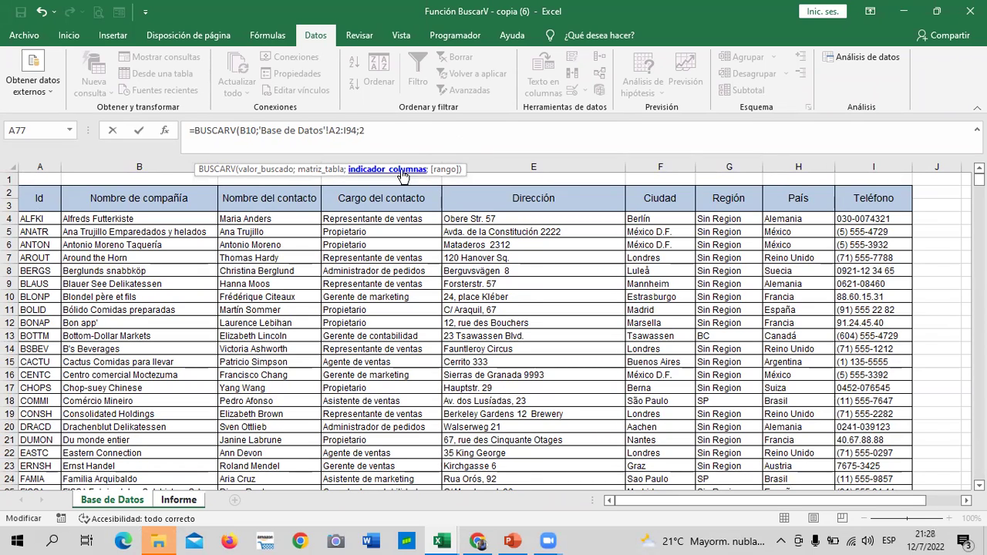
type(";")
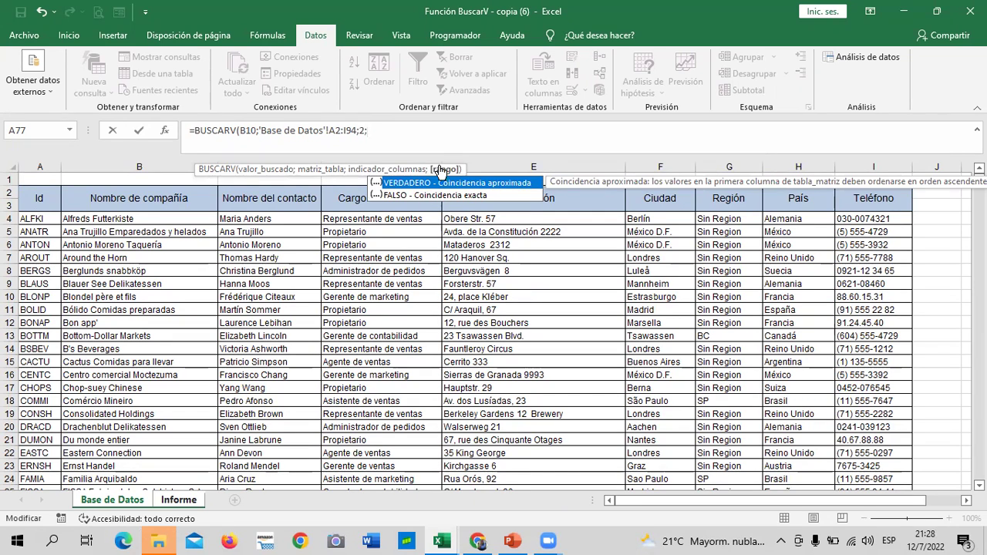
double_click(398, 196)
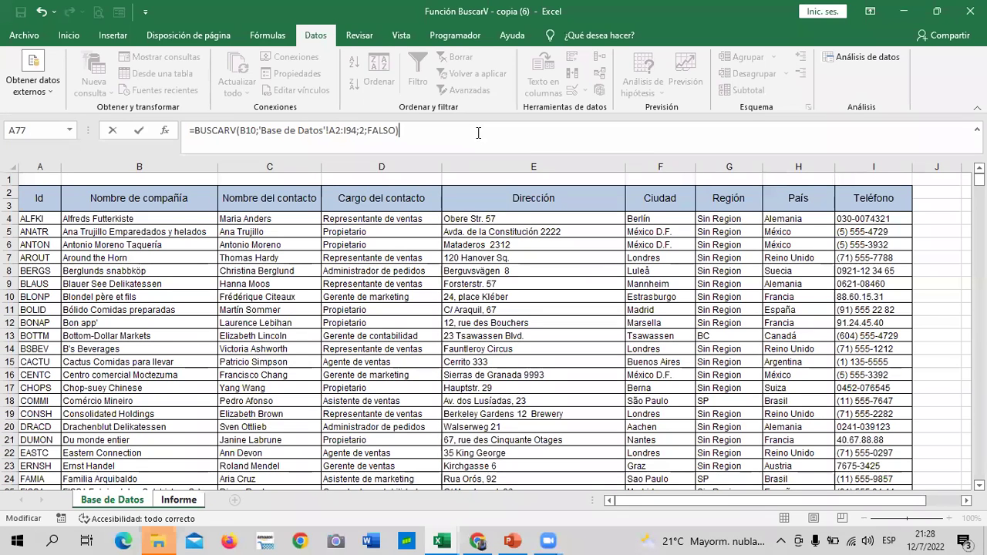
key("Return")
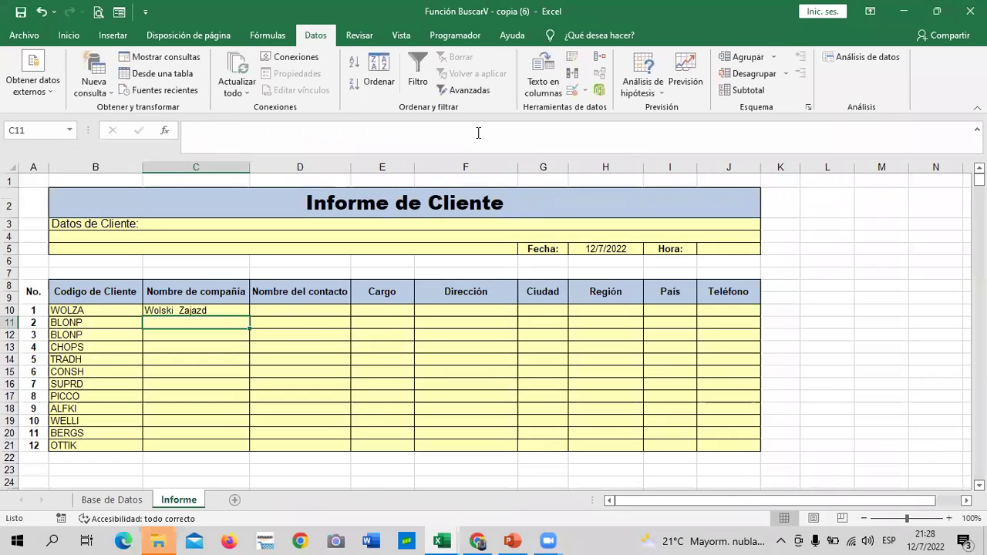
left_click(121, 310)
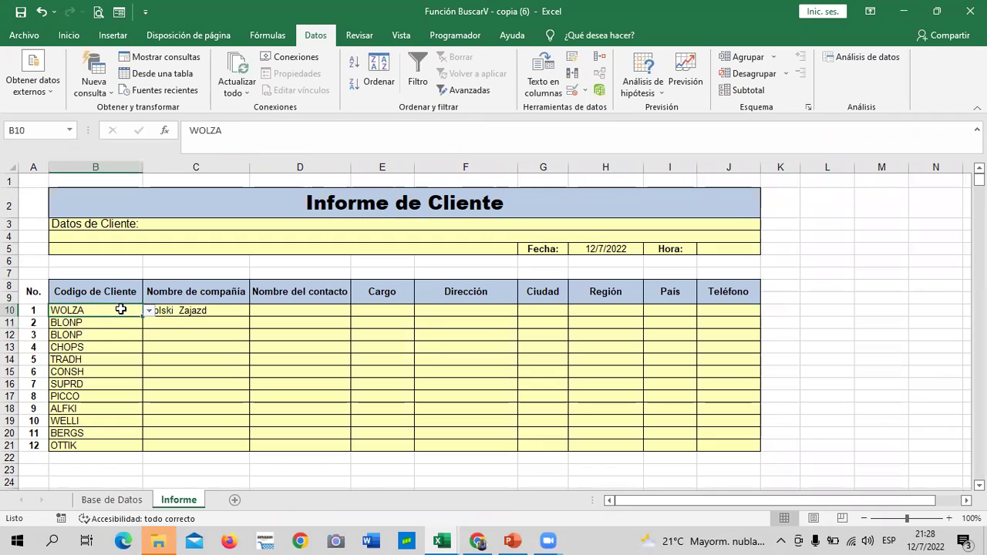
left_click(217, 310)
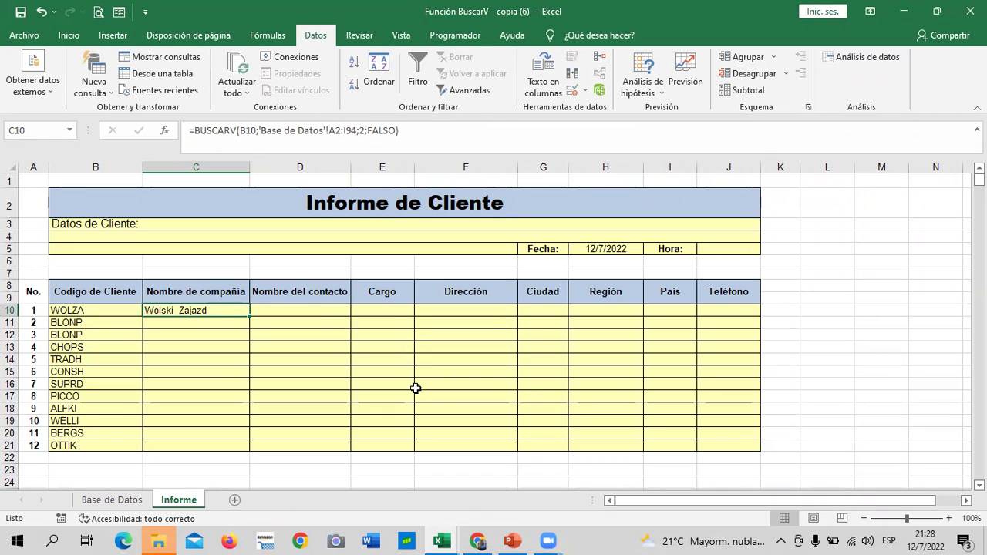
left_click(273, 380)
left_click(594, 361)
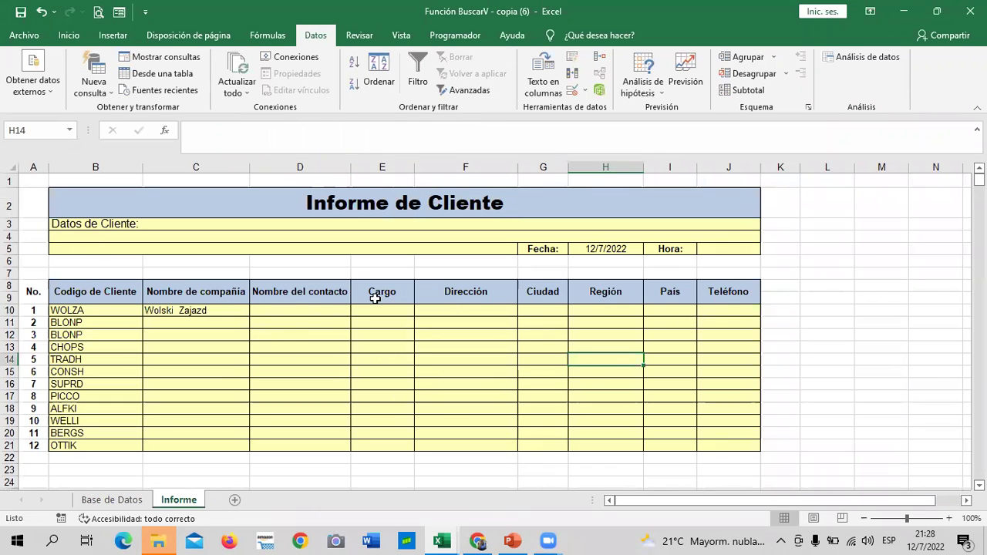
left_click(308, 374)
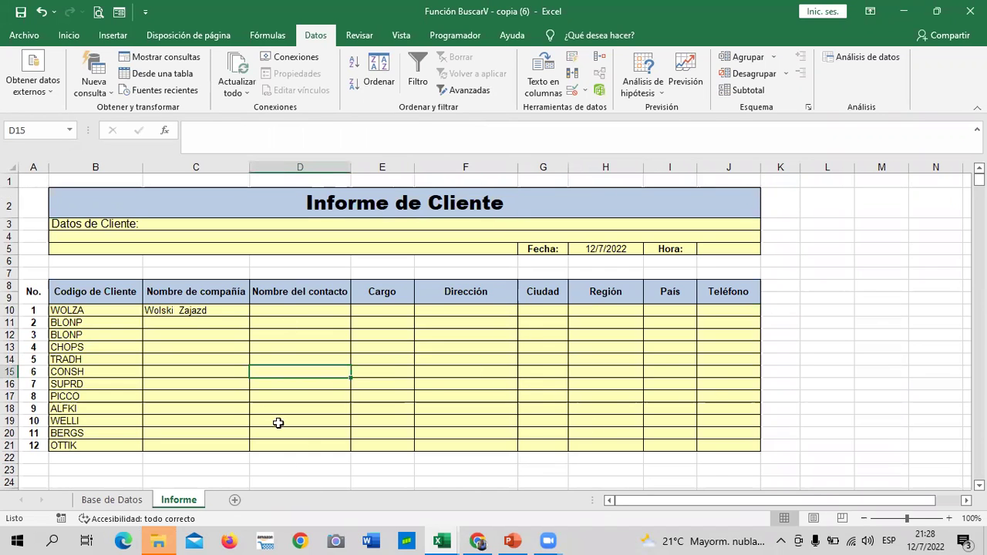
left_click(304, 308)
Step: Start D10's formula as =BUSCARV(B10; with B10's client code as the lookup value
type("=")
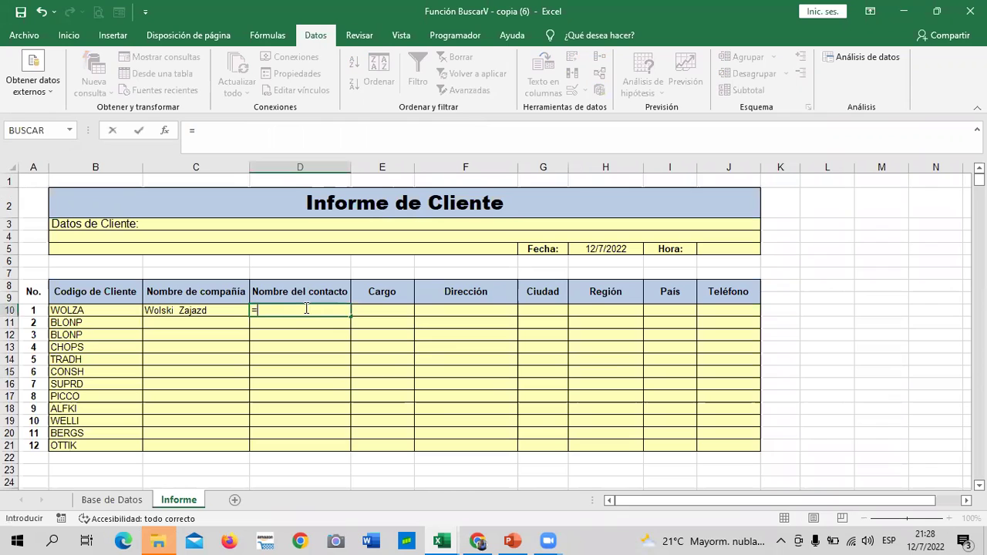
type("BUSCAR")
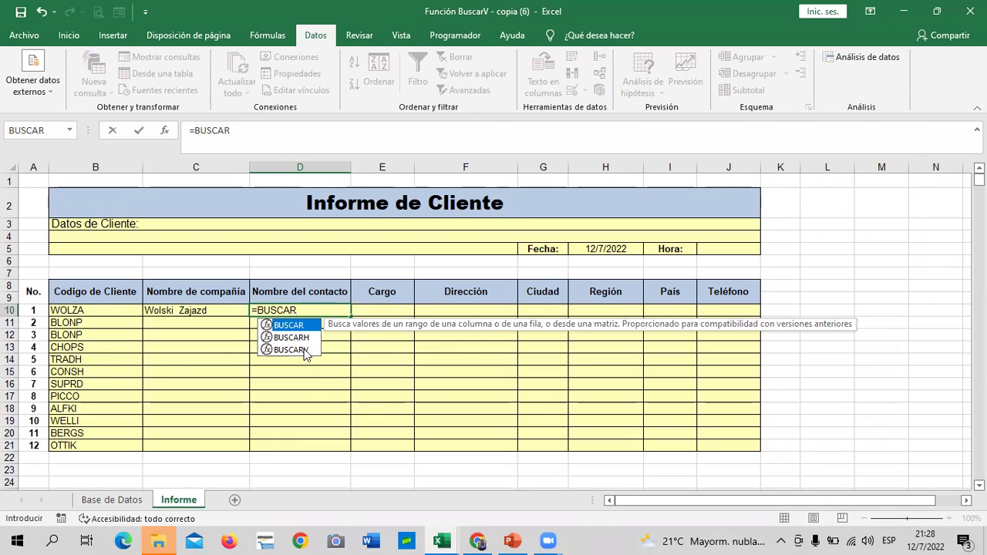
double_click(302, 350)
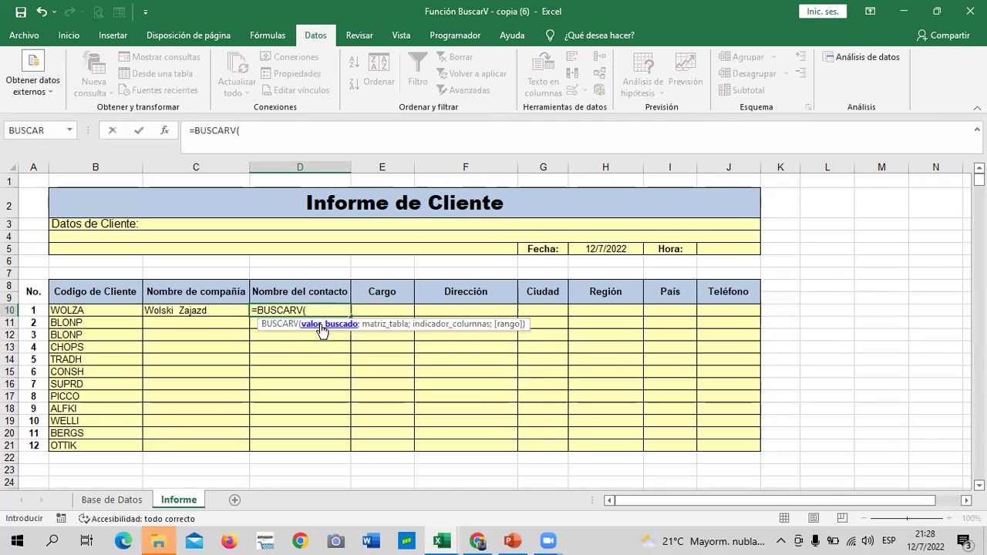
left_click(116, 312)
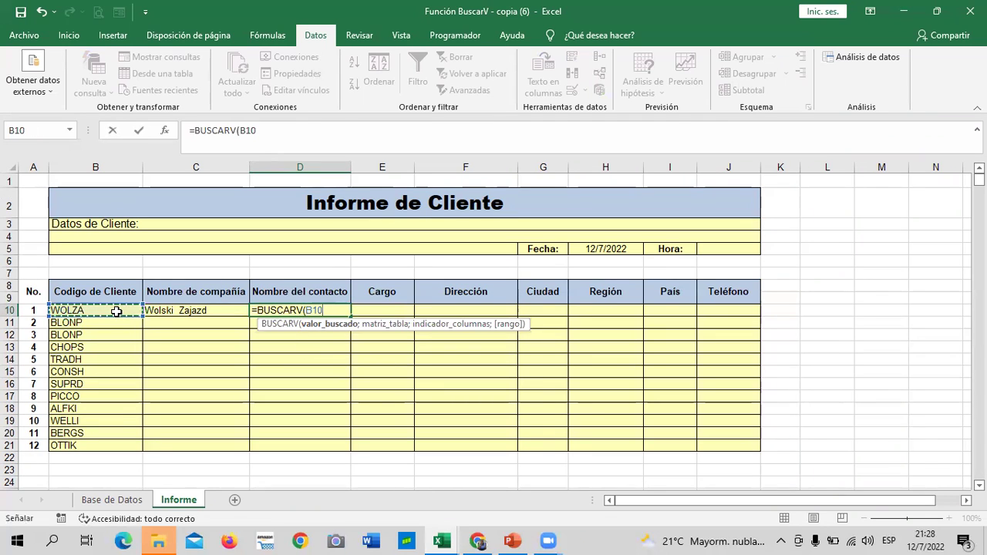
type(";")
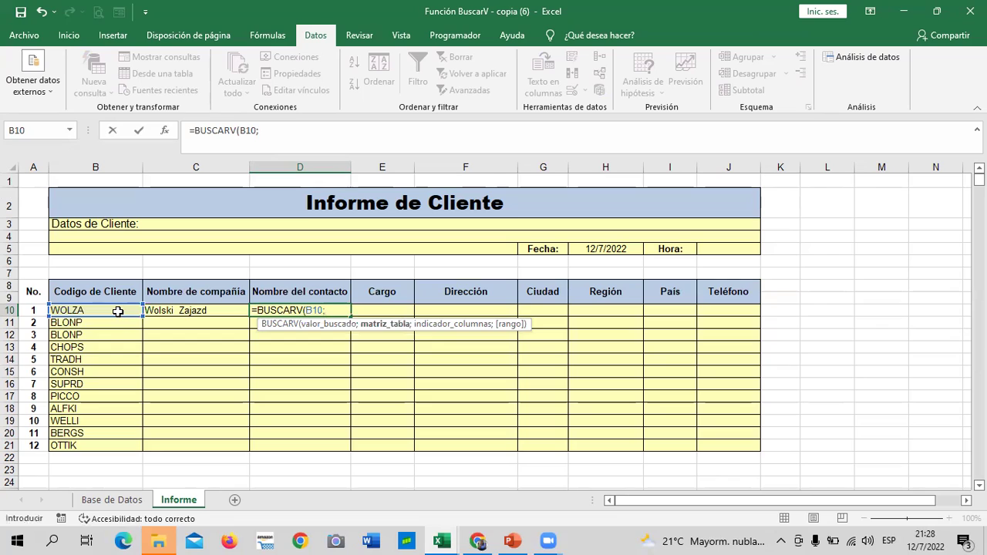
Step: Complete it with 'Base de Datos'!A2:I94, column 3 and FALSO, and commit the formula
left_click(114, 499)
mouse_move(39, 199)
left_mouse_down()
mouse_move(746, 443)
mouse_move(854, 538)
left_mouse_up()
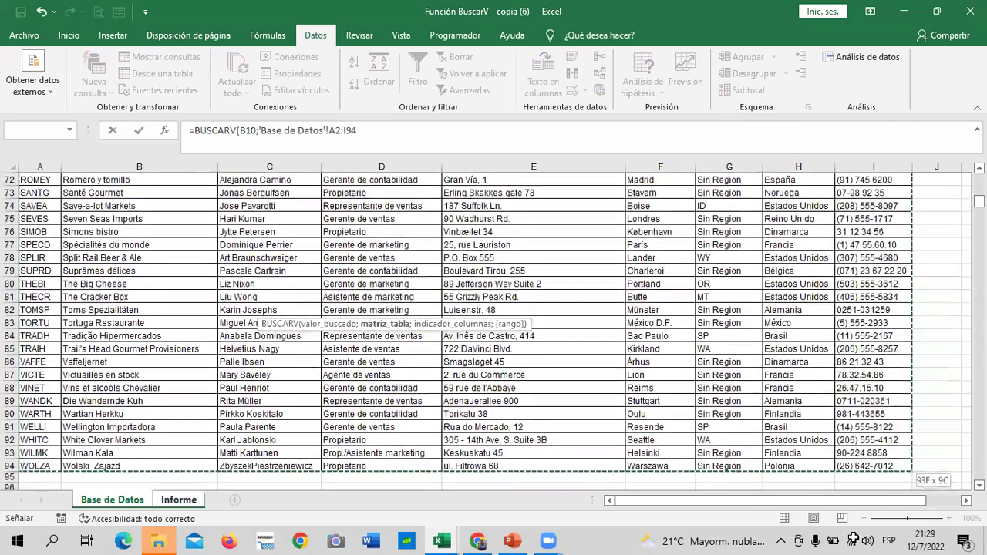
left_click(414, 129)
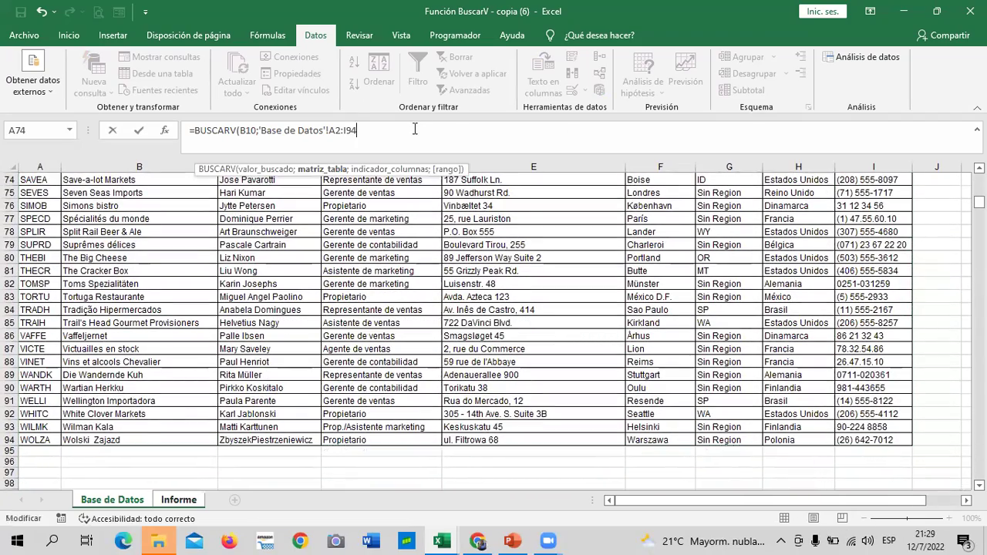
type(";")
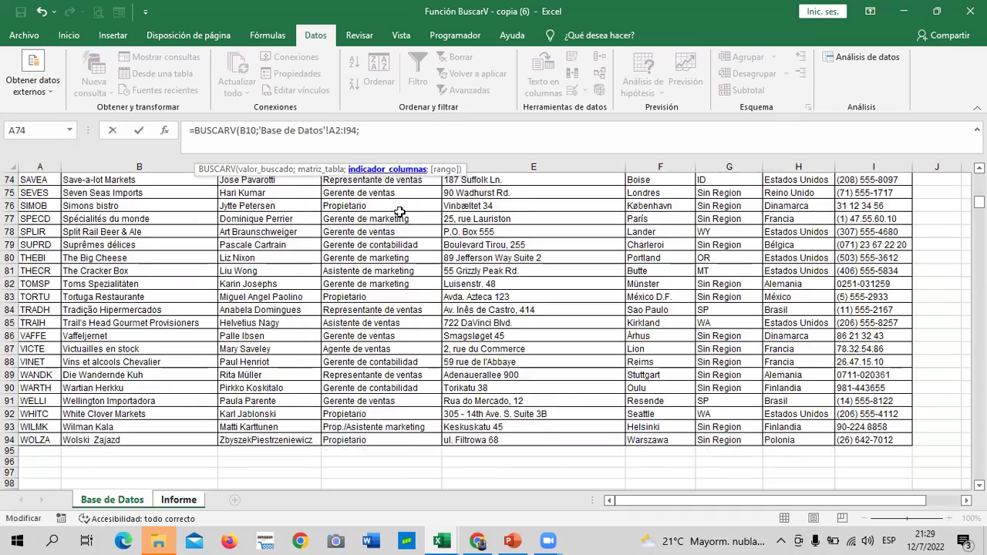
scroll(373, 296, "up", 5)
scroll(372, 296, "up", 6)
scroll(373, 296, "up", 12)
scroll(372, 296, "up", 2)
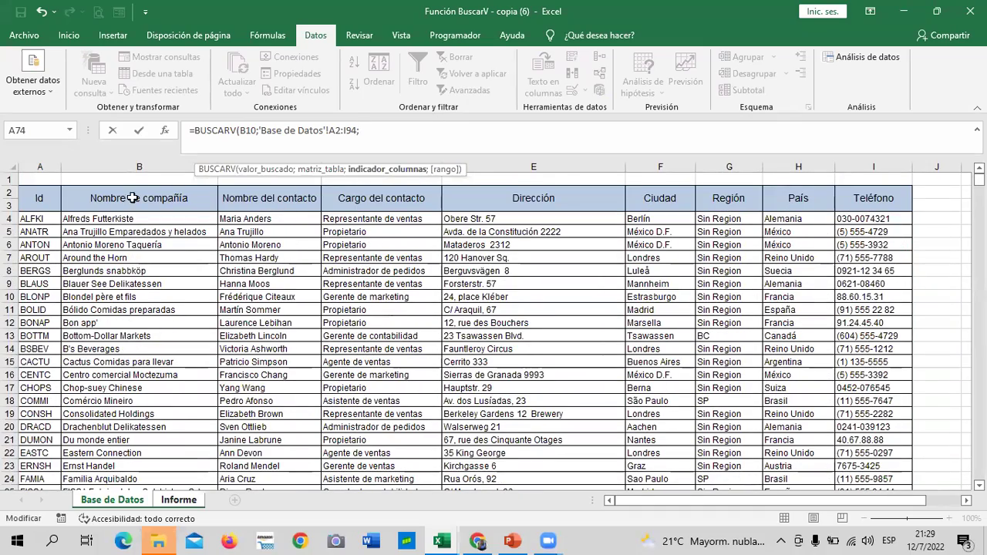
type("3;")
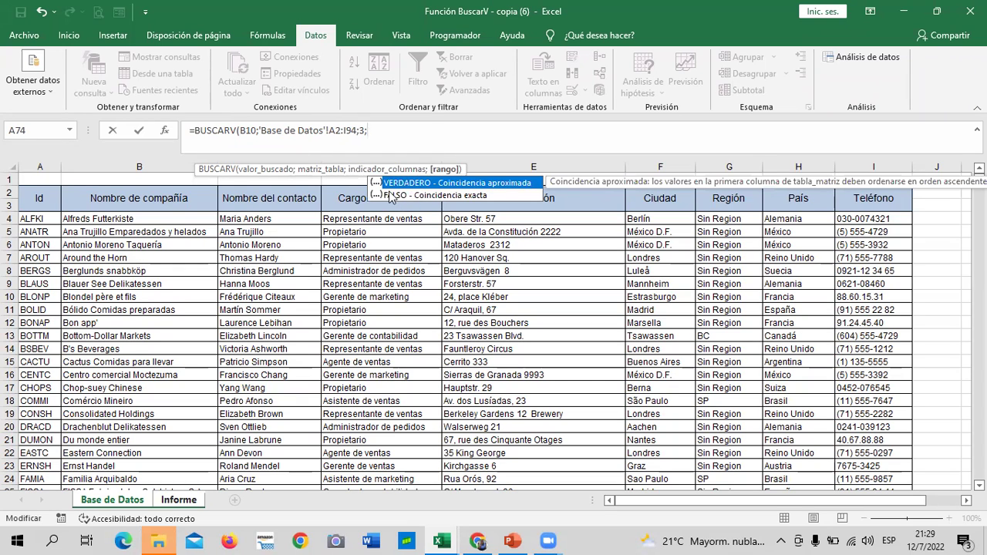
double_click(398, 196)
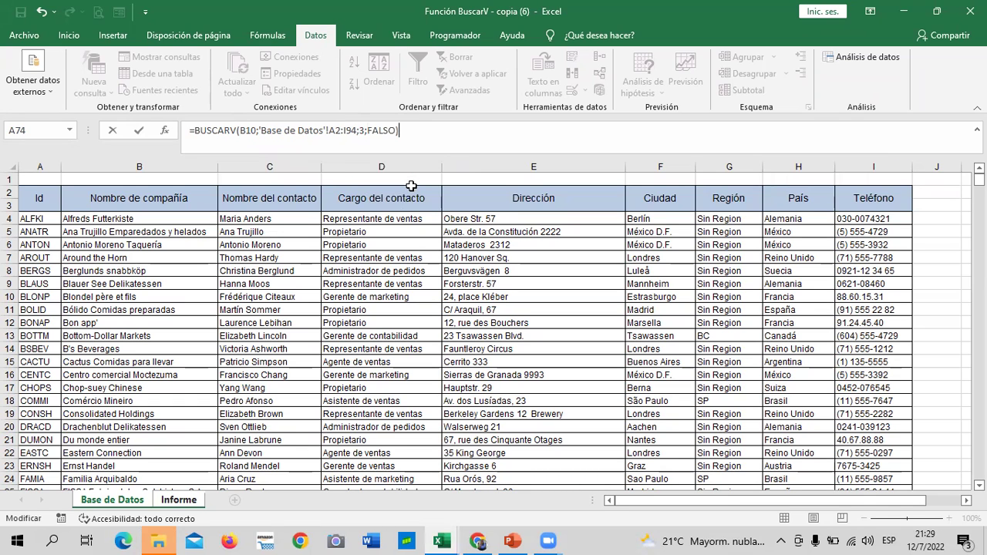
key("Return")
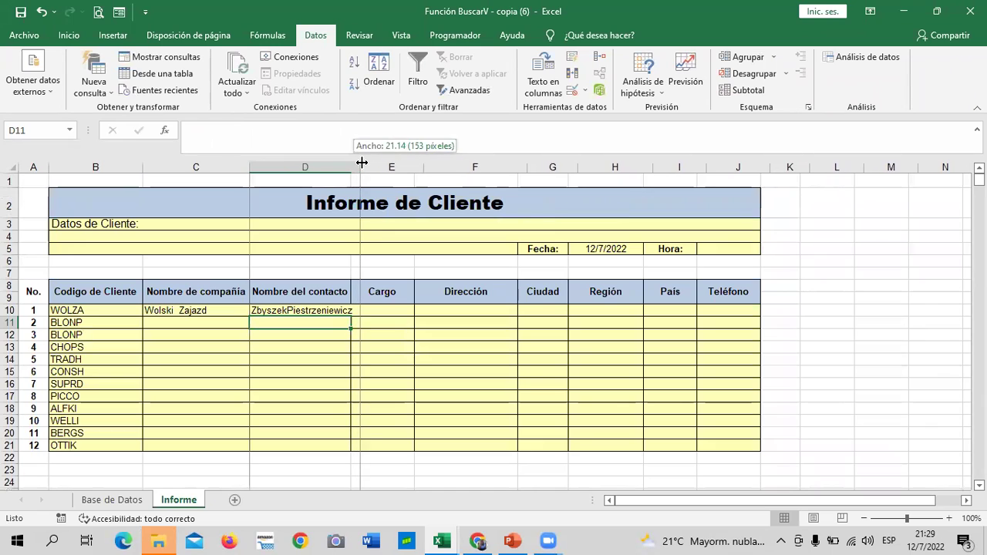
Step: Widen column D so the full contact name in D10 is visible, and recheck D10's formula
left_click_drag(354, 163, 370, 164)
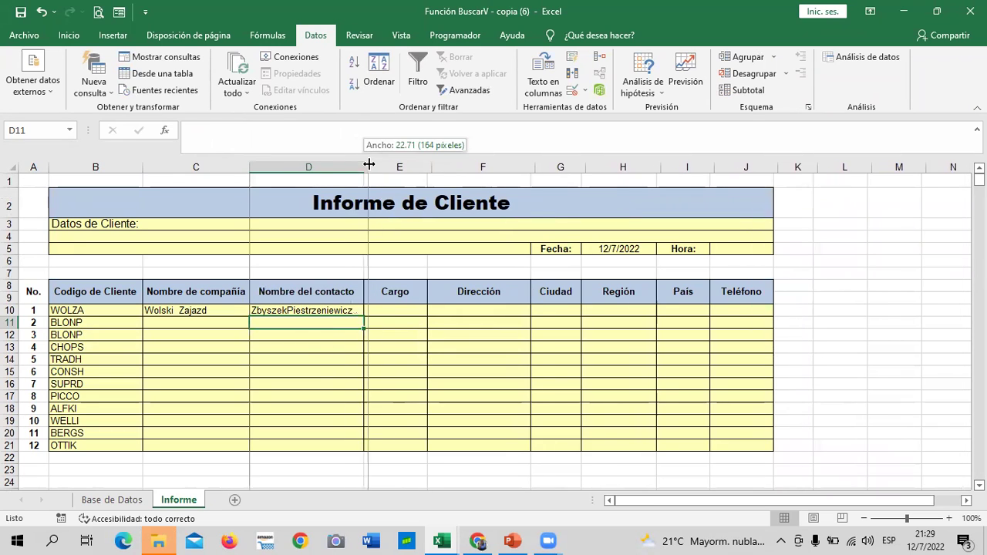
left_click(328, 310)
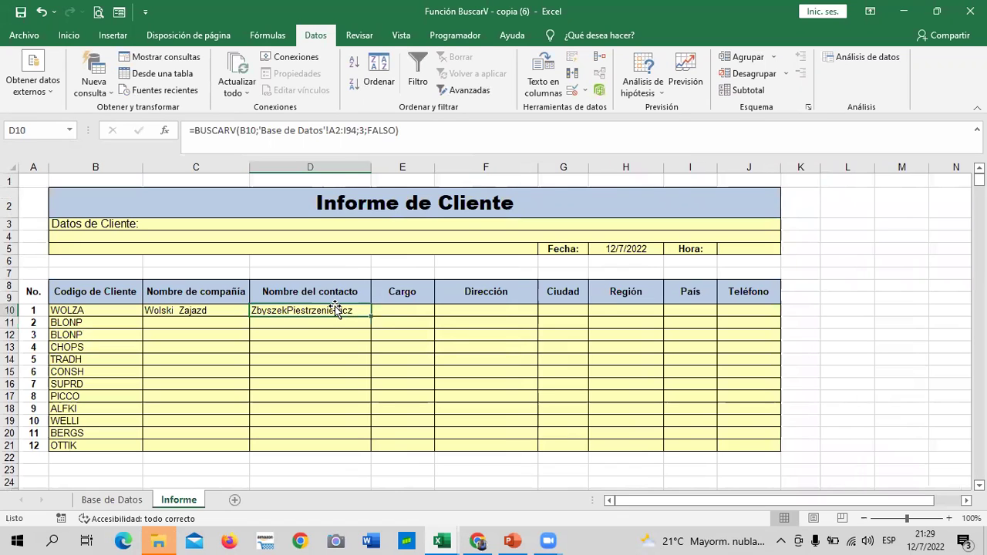
left_click(323, 374)
left_click(308, 311)
left_click(544, 381)
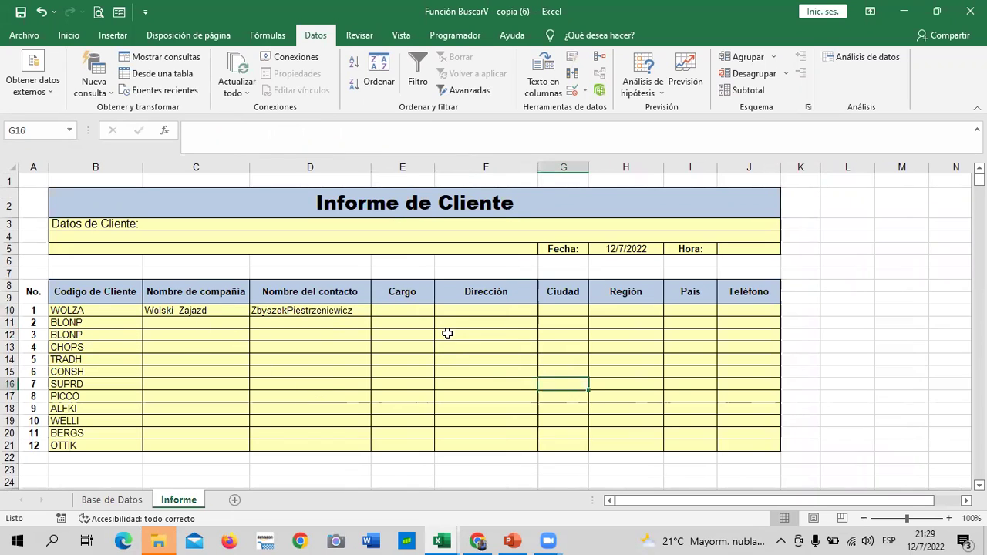
left_click(411, 307)
Step: Begin E10's Cargo formula as =BUSCARV(B10; with B10's client code as lookup value
type("=")
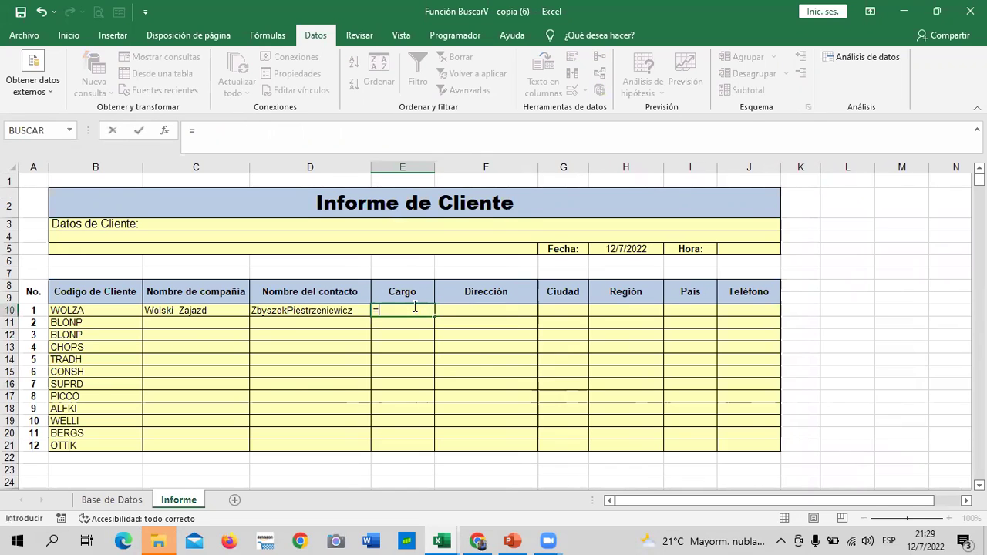
type("BUSCAR")
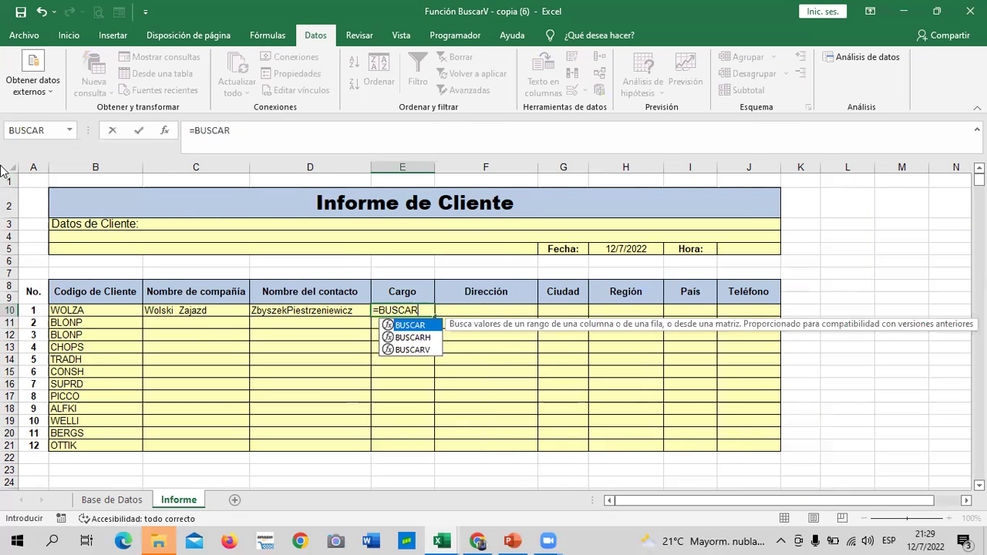
double_click(415, 350)
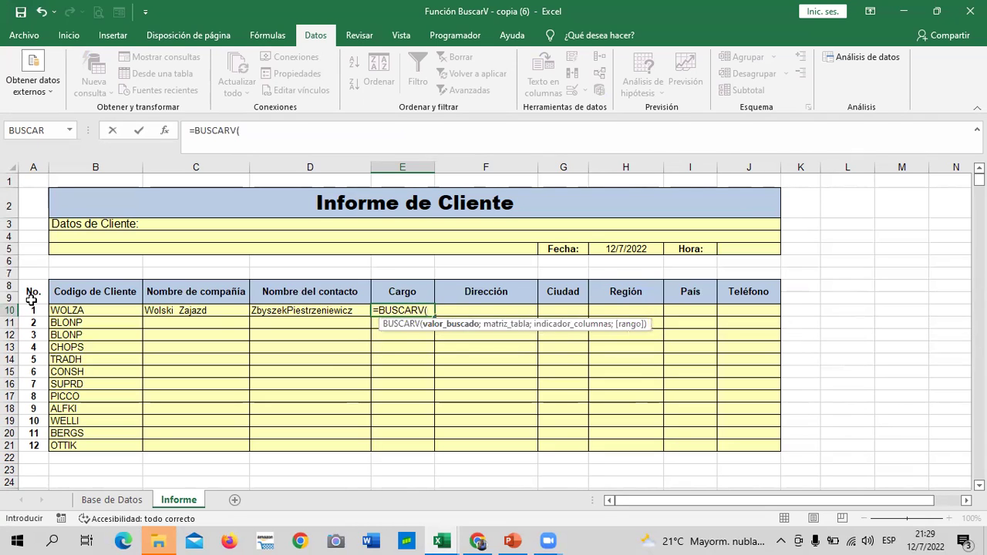
left_click(115, 312)
type(";")
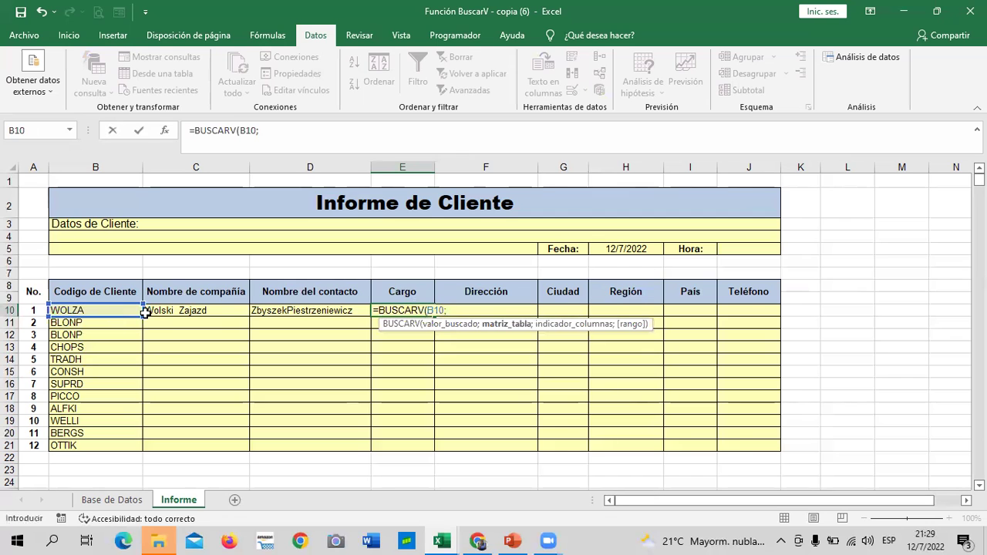
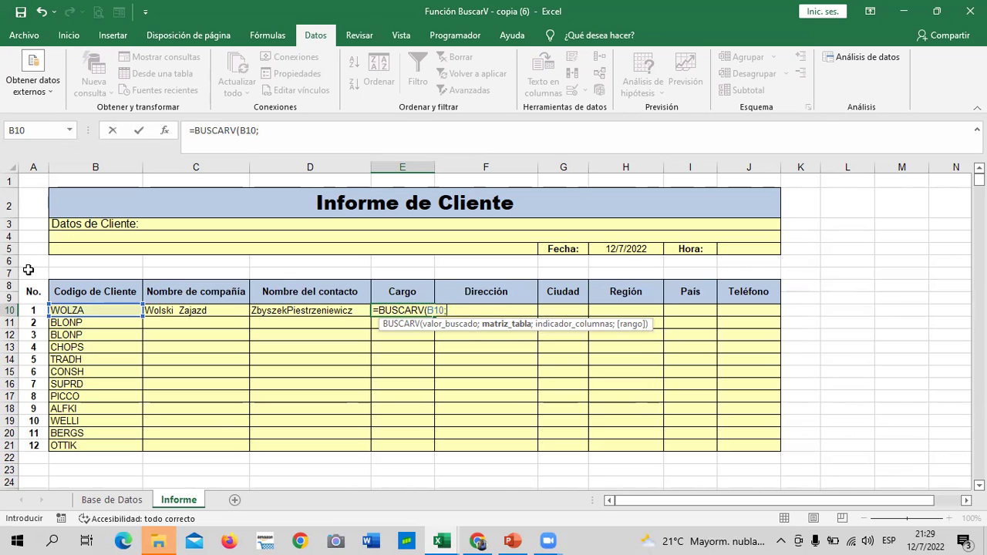
Step: Complete E10 as =BUSCARV(B10;'Base de Datos'!A2:I94;4;FALSO) so it shows Propietario
left_click(123, 500)
mouse_move(38, 198)
left_mouse_down()
mouse_move(876, 505)
mouse_move(888, 538)
mouse_move(903, 436)
left_mouse_up()
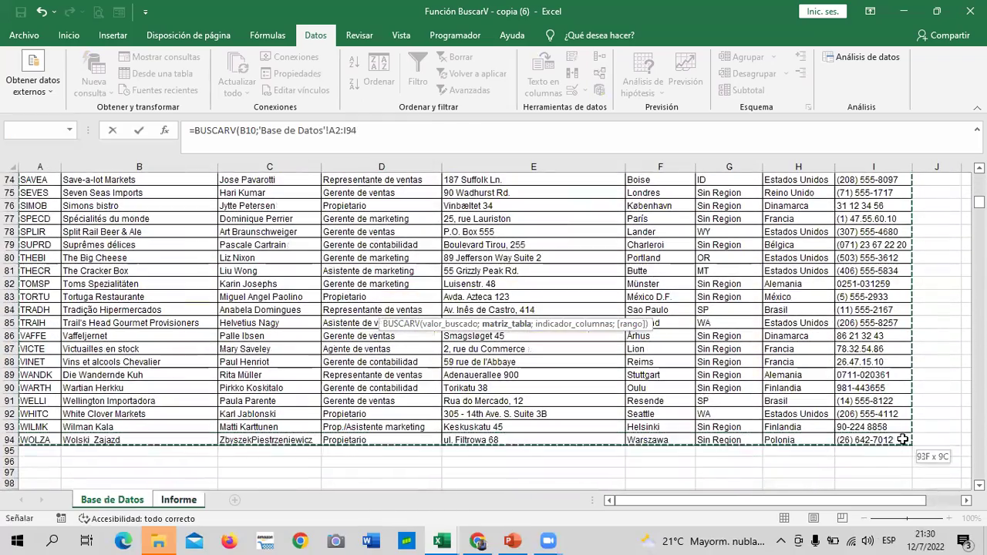
left_click(426, 133)
type(";")
scroll(432, 362, "up", 5)
scroll(436, 363, "up", 5)
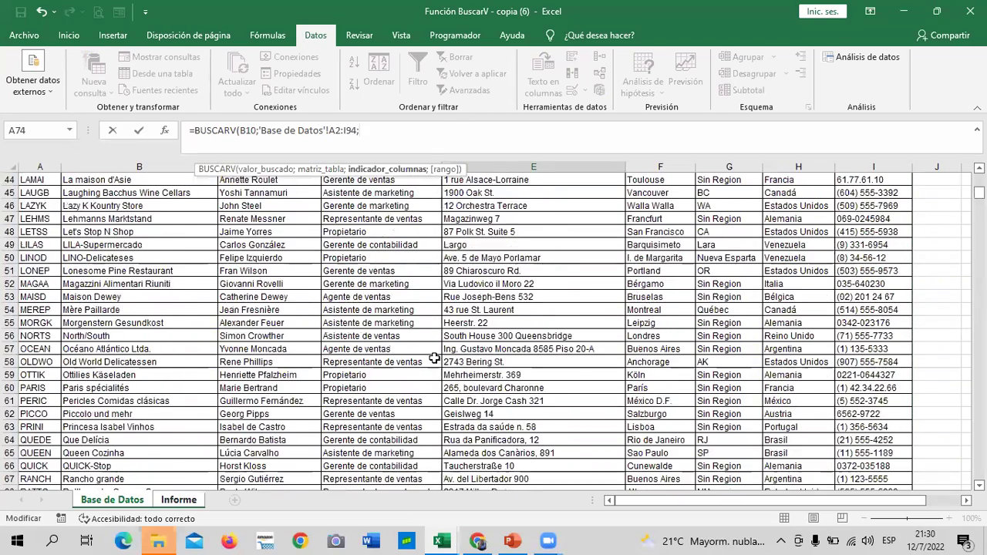
scroll(370, 293, "up", 11)
scroll(232, 277, "up", 4)
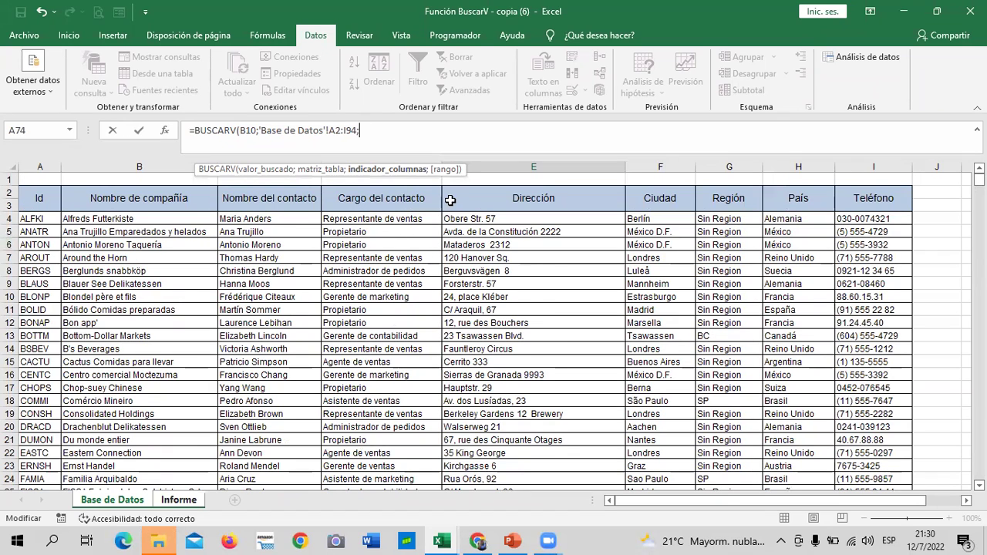
type("4;")
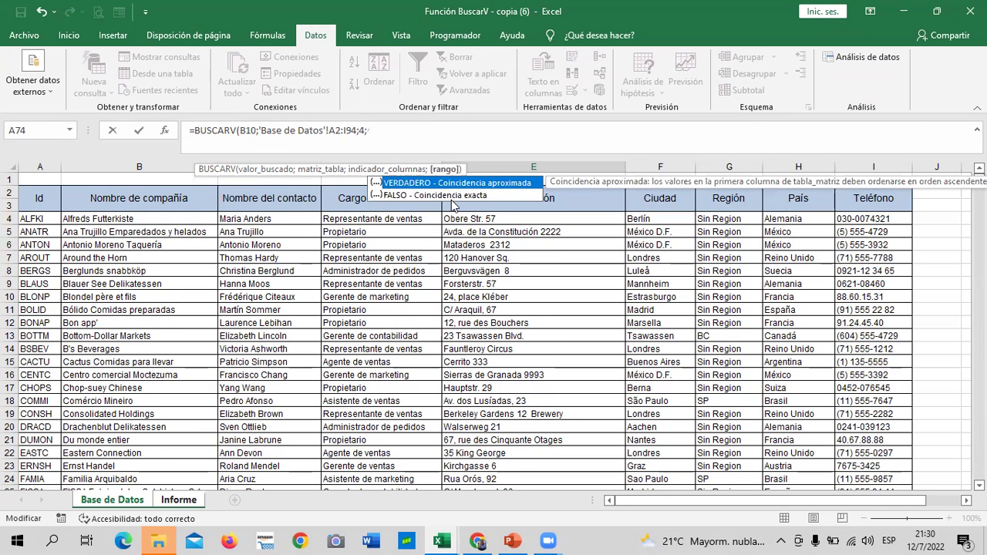
double_click(460, 197)
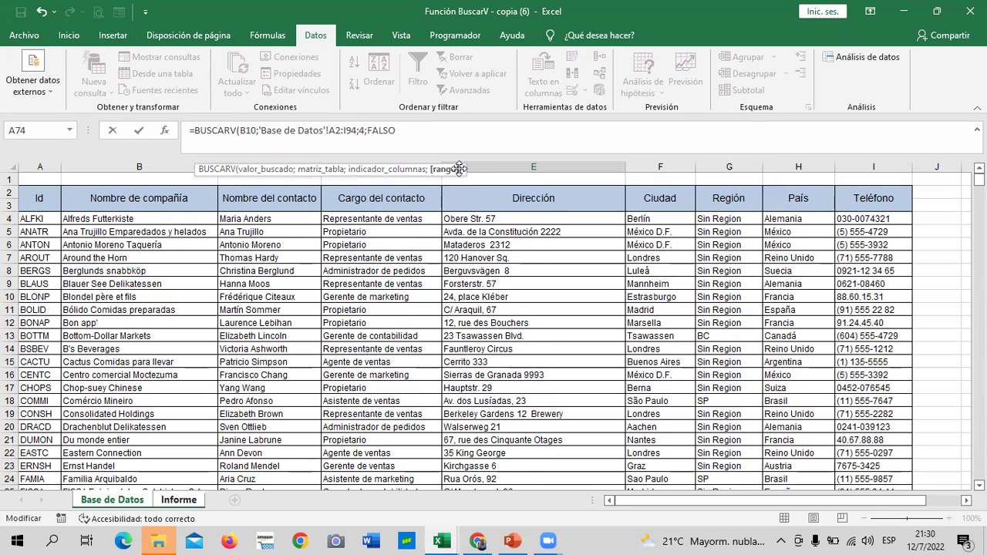
key("Return")
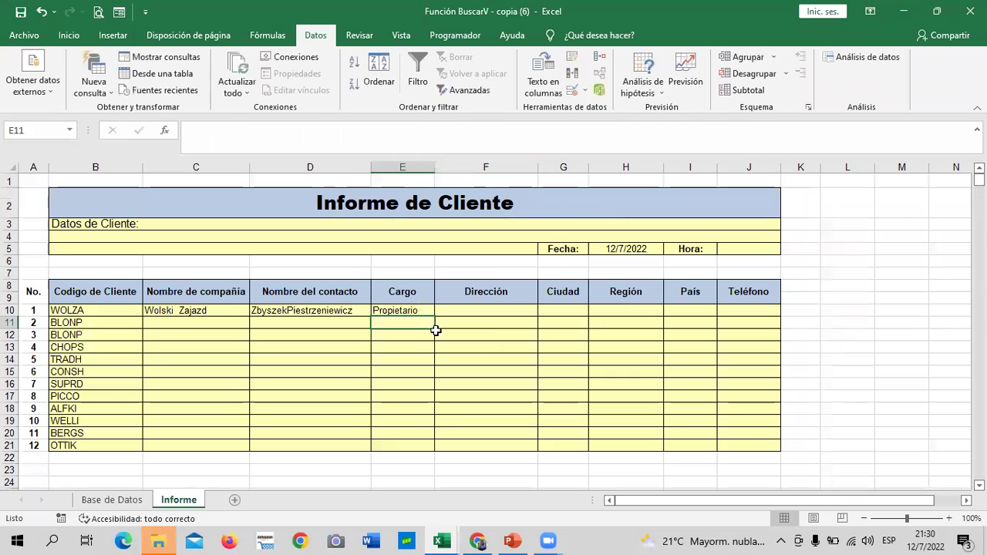
left_click(411, 309)
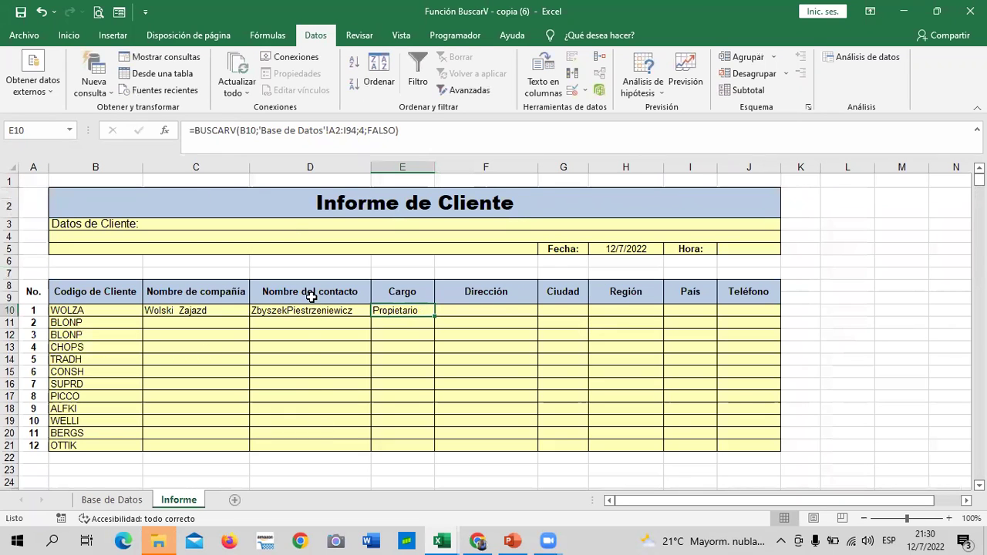
Step: Start a BUSCARV formula in F10 with B10's customer code as lookup value
left_click(515, 311)
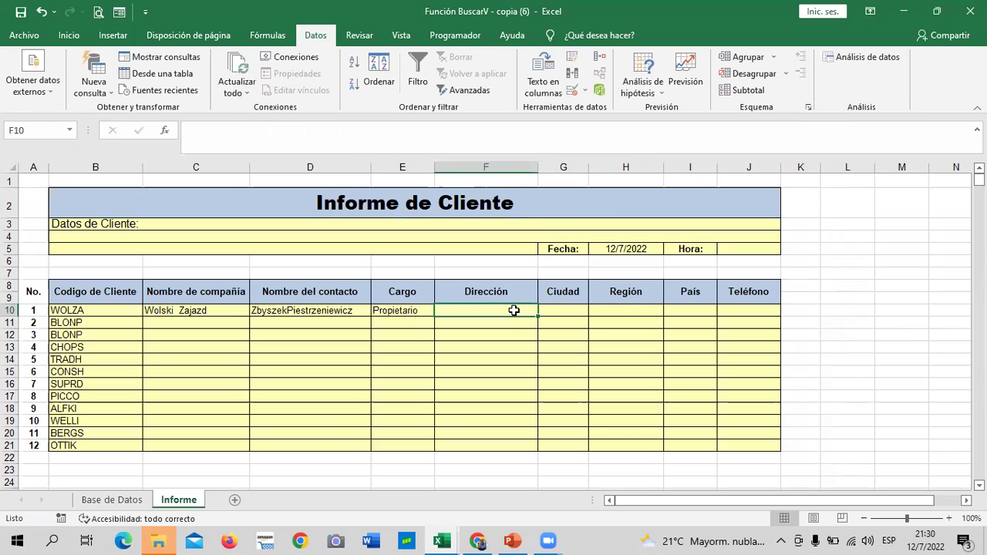
left_click(573, 310)
left_click(634, 309)
left_click(742, 310)
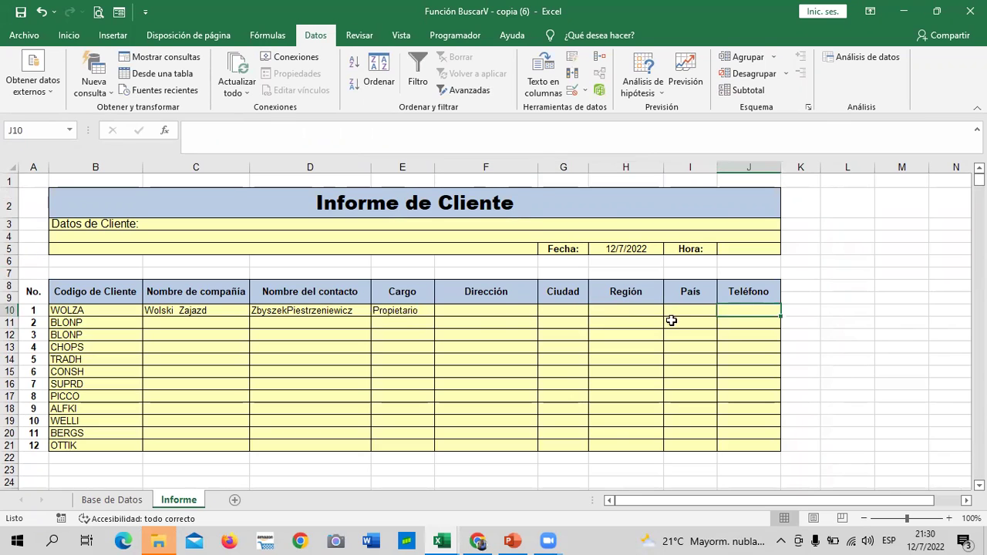
left_click(487, 310)
type("=")
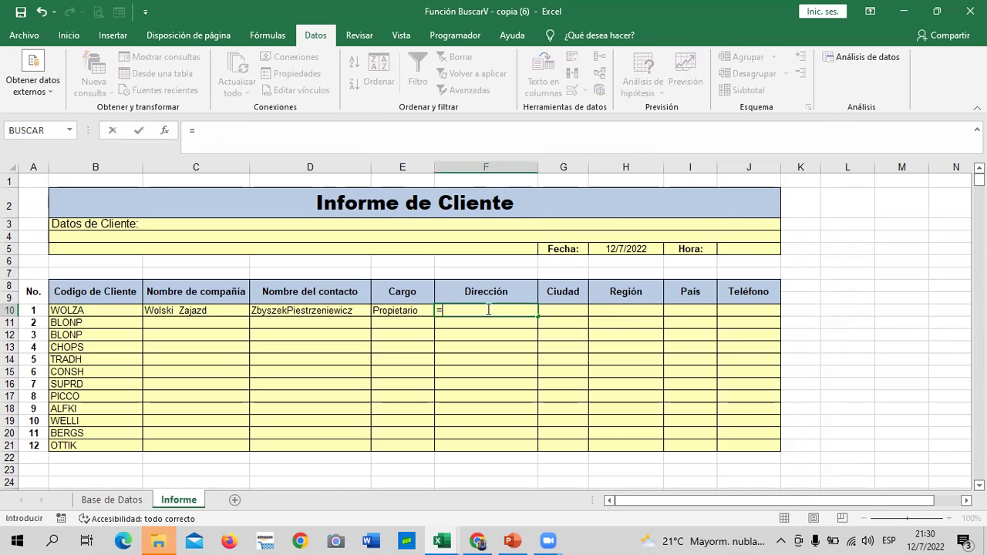
type("BUSCA")
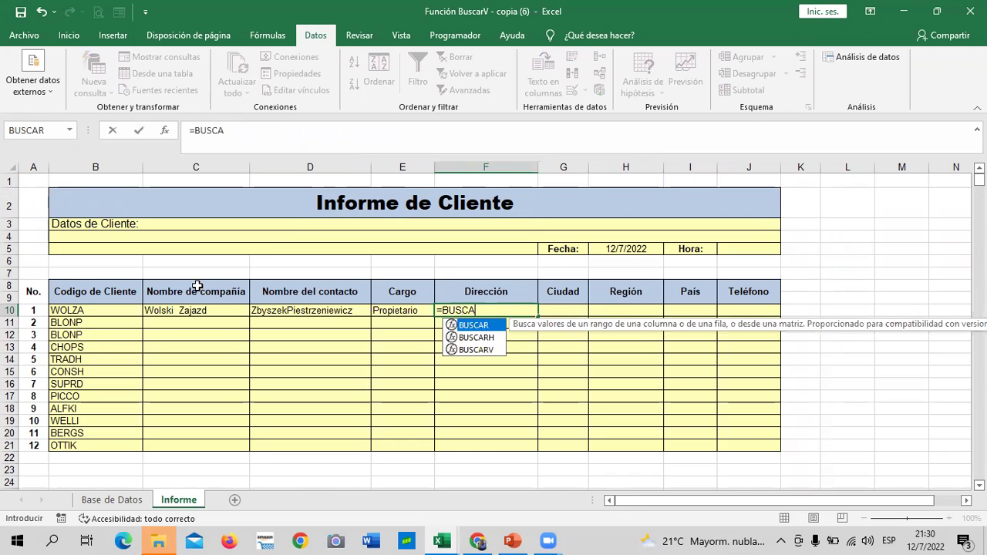
type("V")
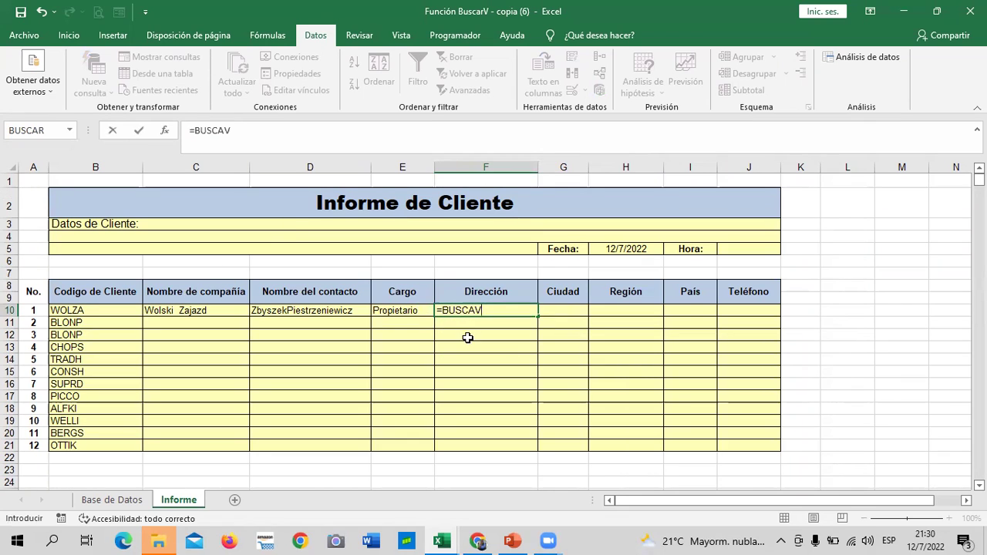
key("BackSpace")
type("R")
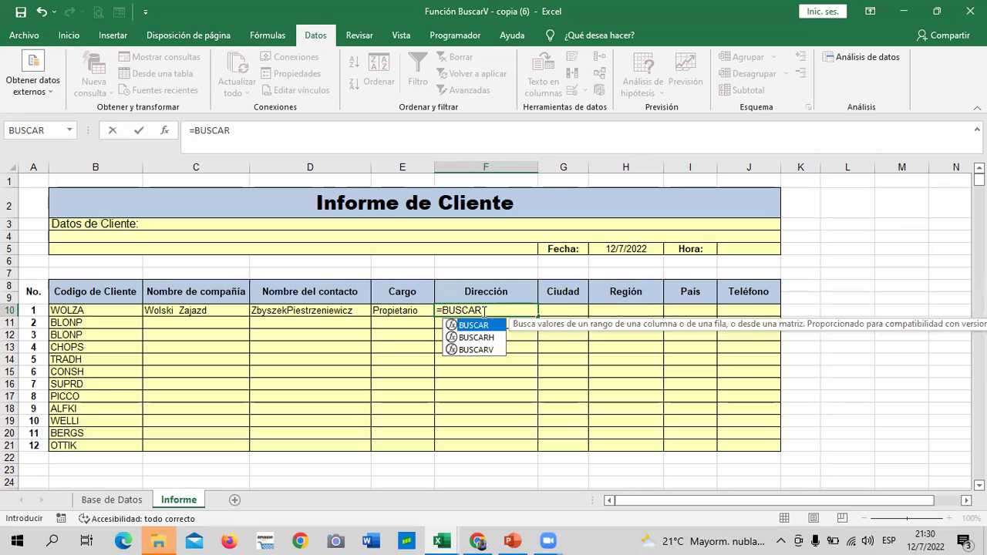
double_click(472, 350)
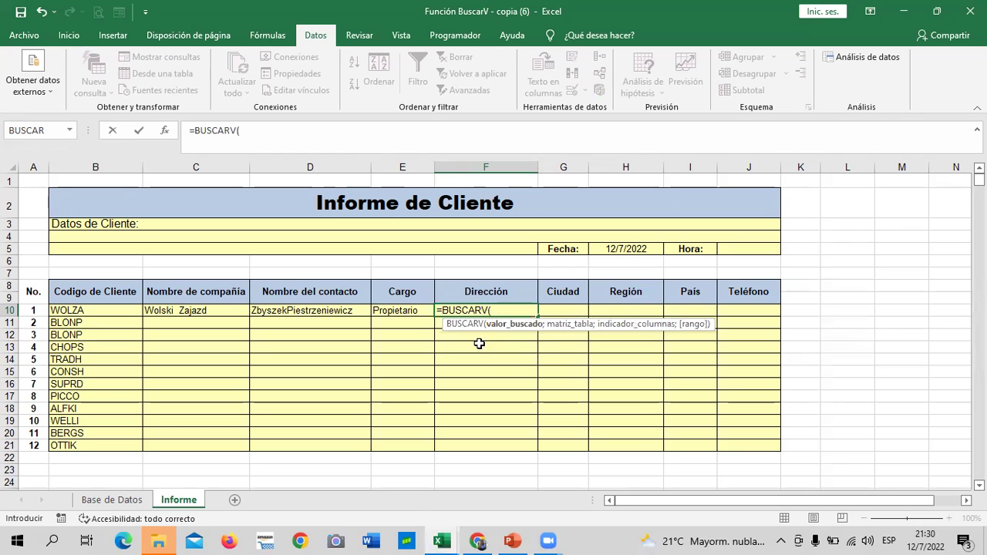
left_click(105, 311)
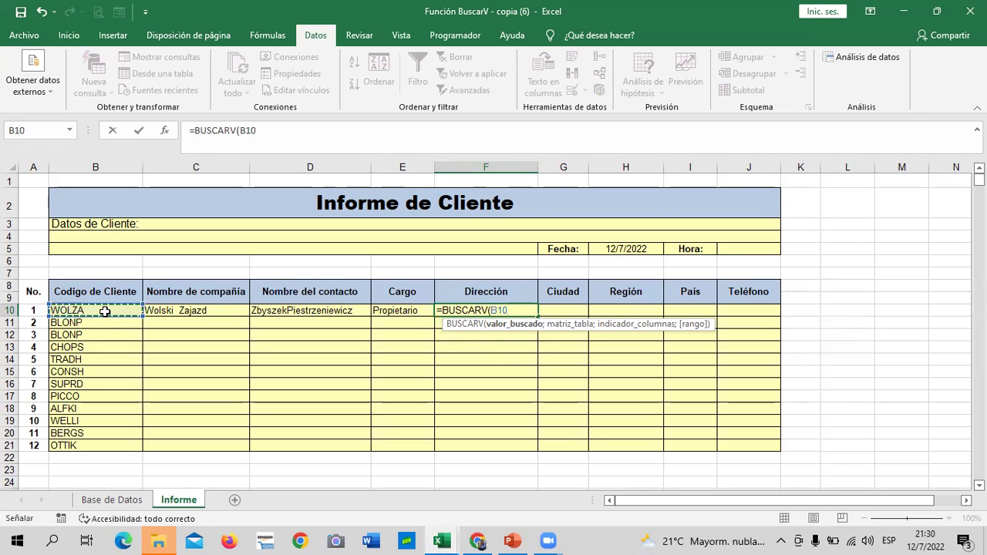
type(";")
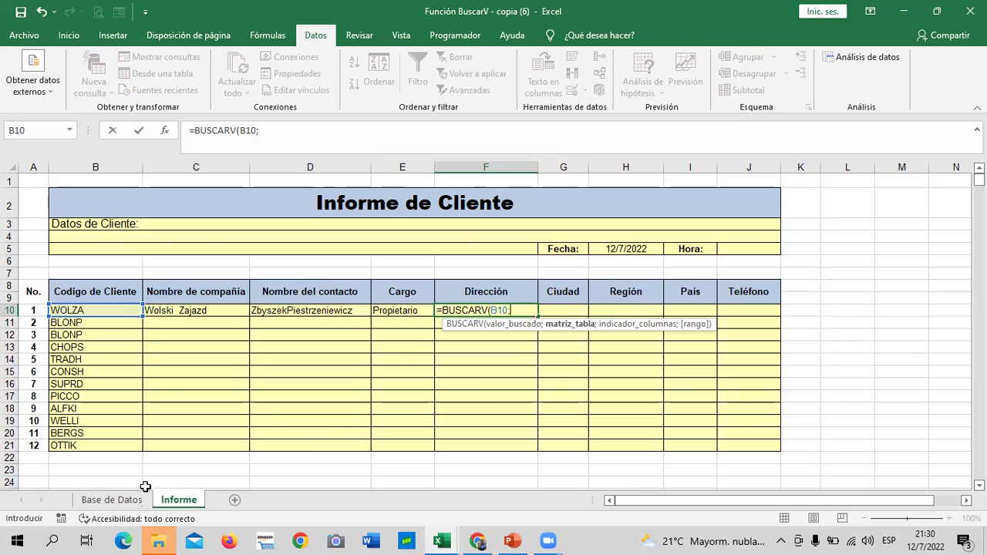
Step: Finish F10 with range 'Base de Datos'!A2:I94, column 5 and FALSO to show the address
left_click(124, 501)
mouse_move(43, 199)
left_mouse_down()
mouse_move(688, 413)
mouse_move(888, 539)
mouse_move(873, 220)
left_mouse_up()
scroll(760, 280, "up", 3)
scroll(761, 280, "up", 12)
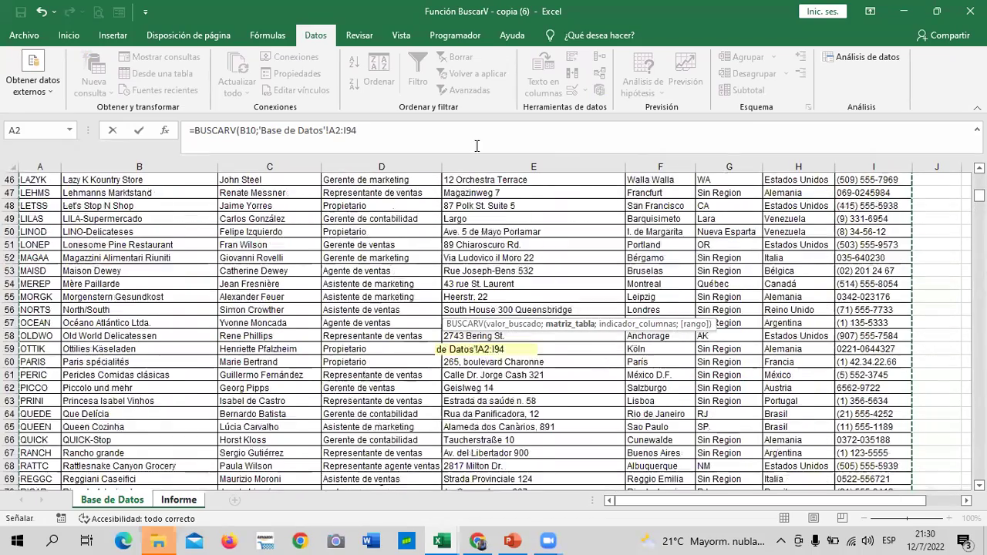
scroll(477, 145, "up", 2)
type(";")
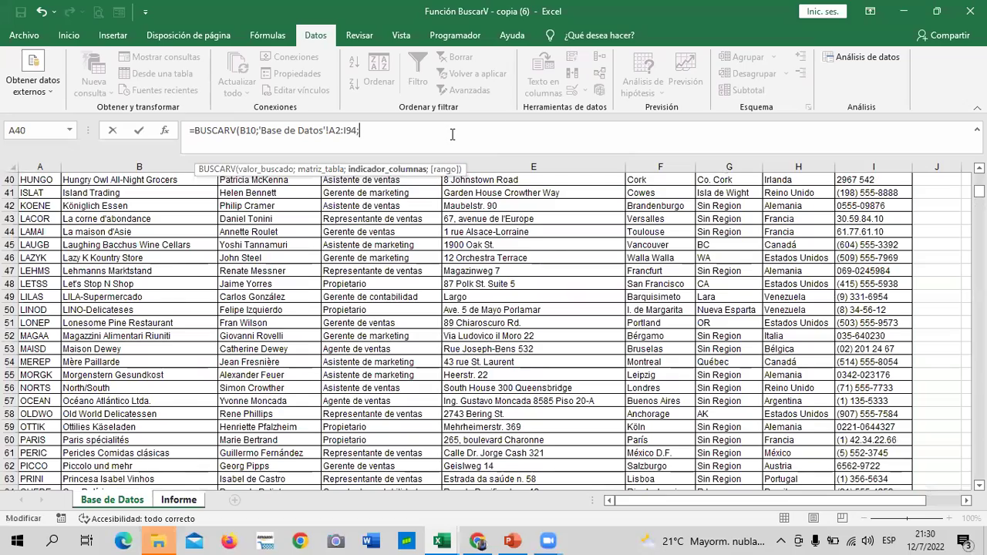
scroll(299, 297, "up", 6)
scroll(299, 297, "up", 6)
scroll(299, 297, "up", 1)
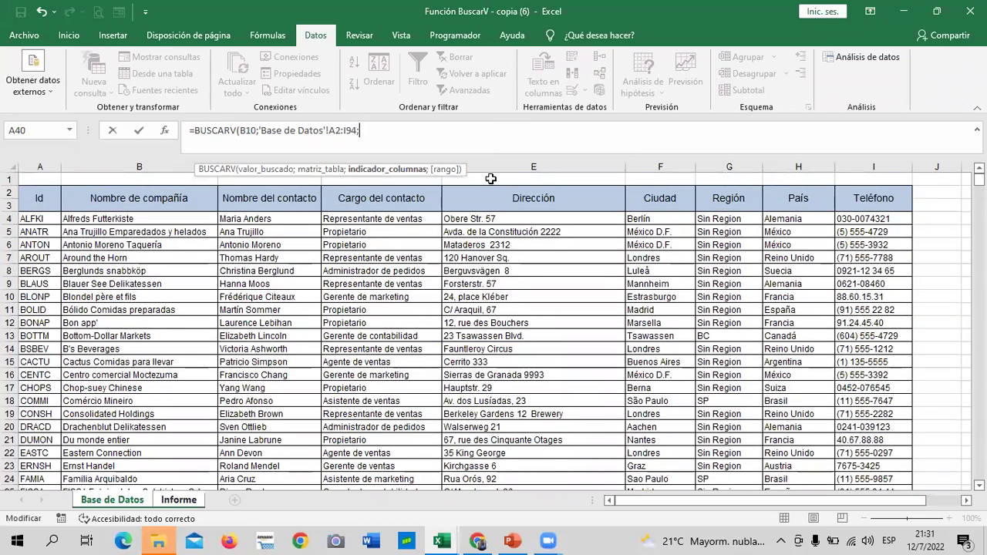
type("5;")
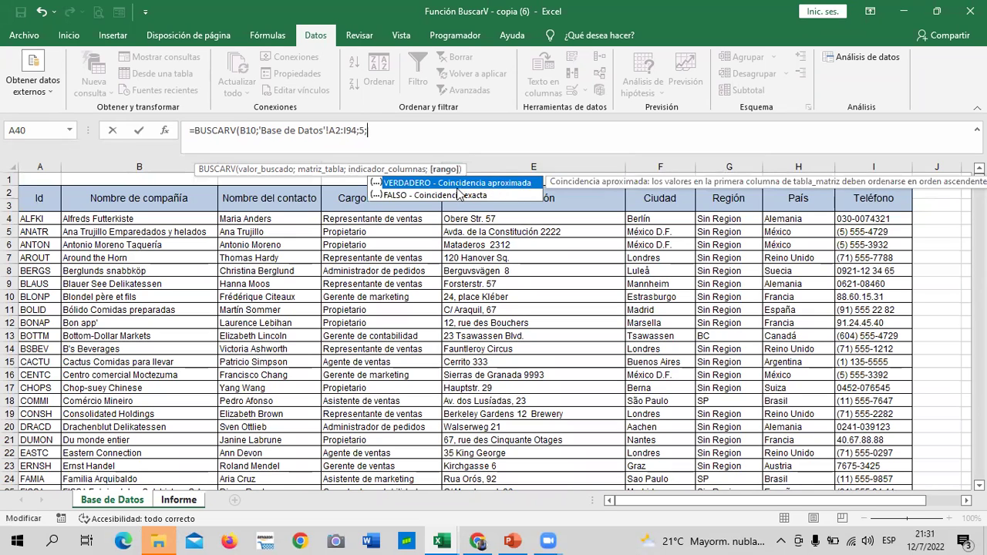
double_click(459, 195)
type(")")
key("Return")
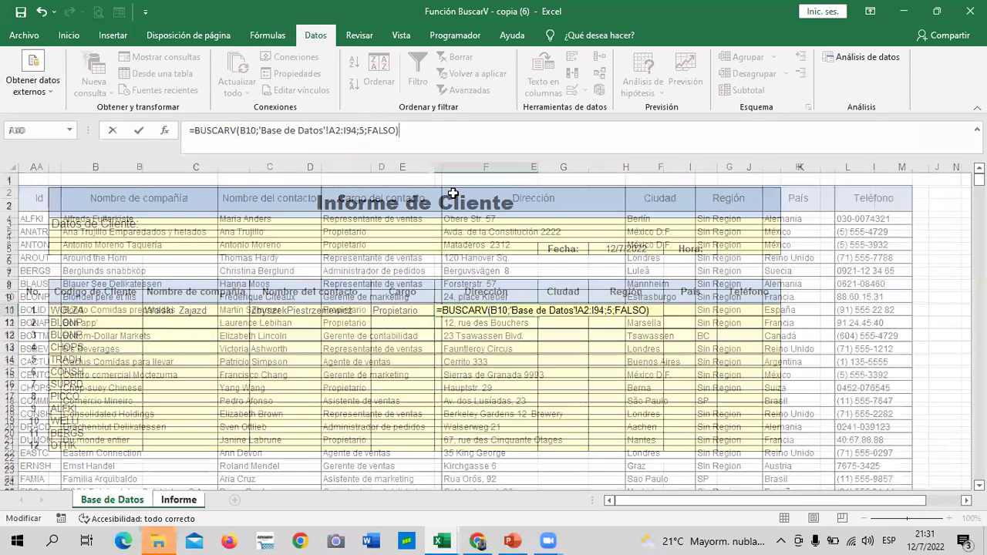
left_click(456, 309)
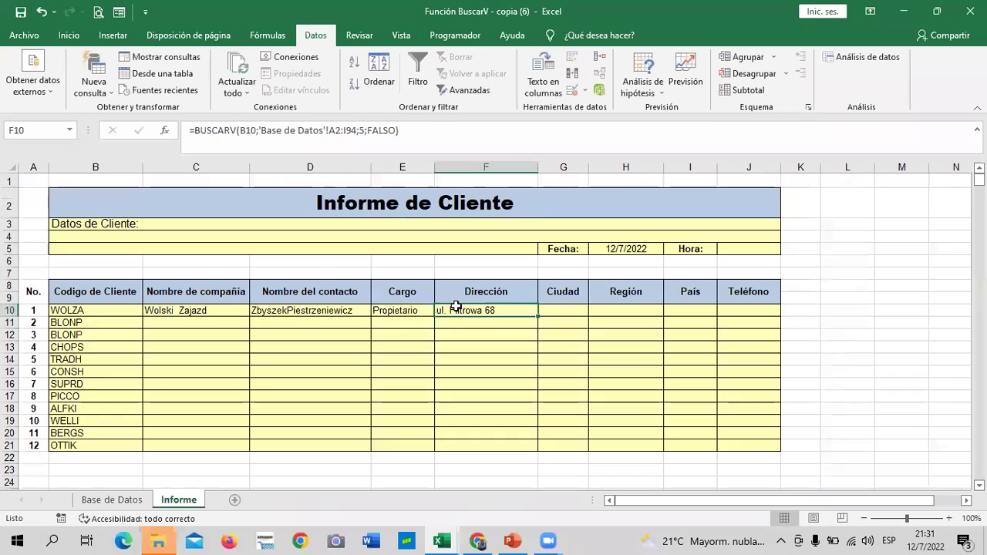
left_click(564, 301)
Step: Start G10's BUSCARV with lookup value B10 and range 'Base de Datos'!A2:I94
left_click(557, 313)
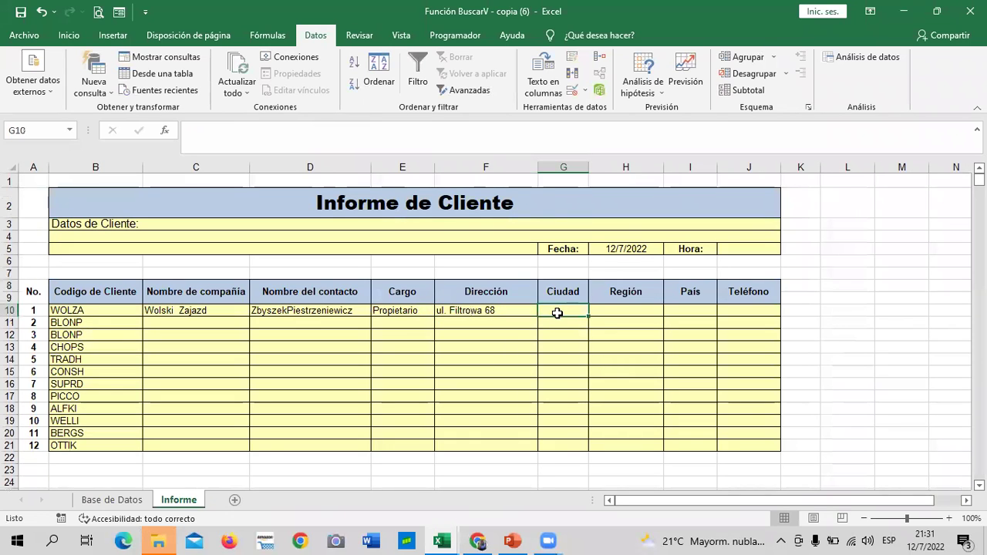
type("=BUSCAR")
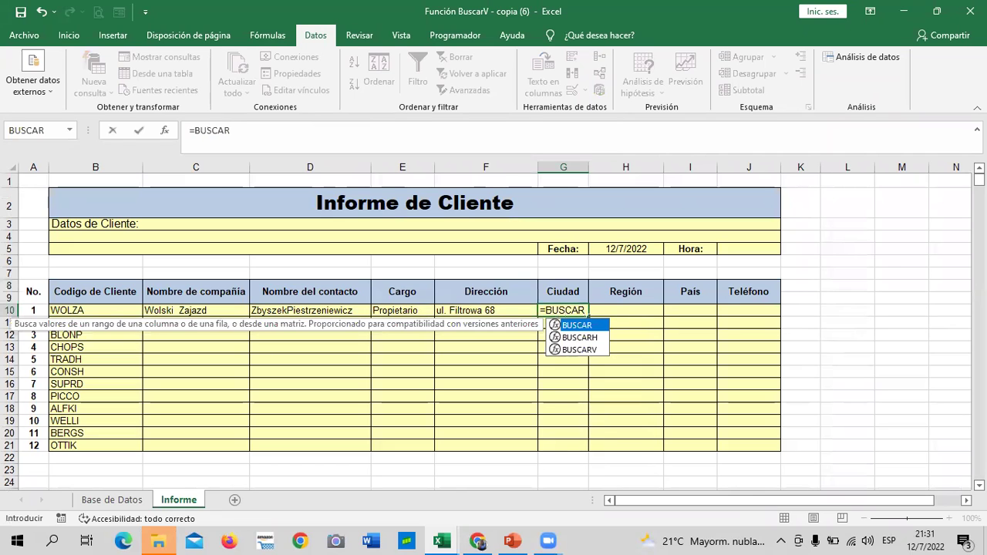
double_click(579, 350)
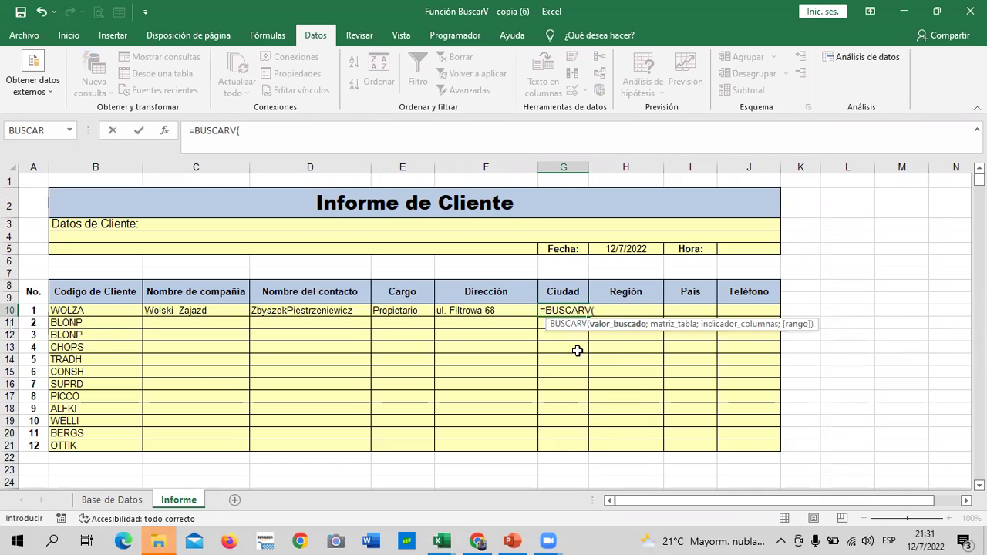
left_click(126, 309)
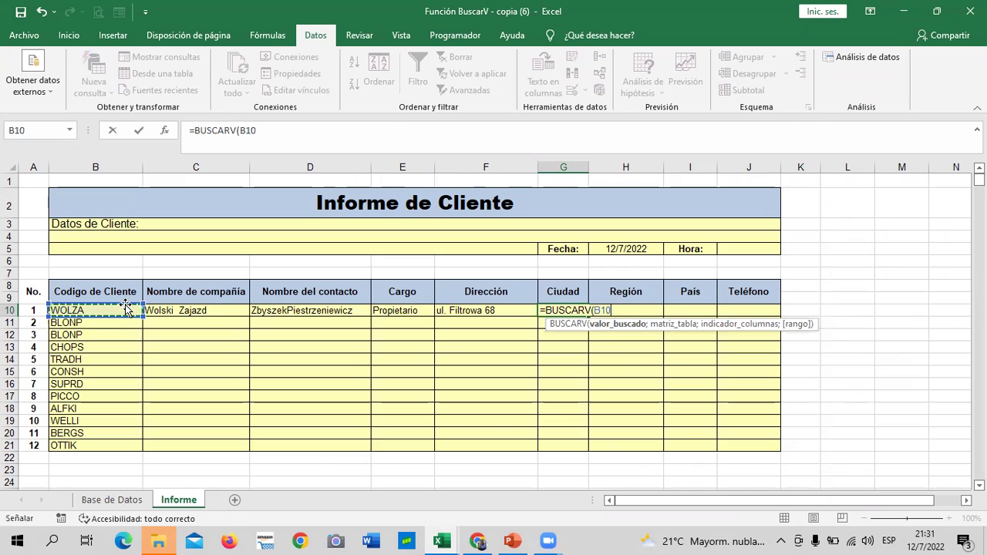
type(";")
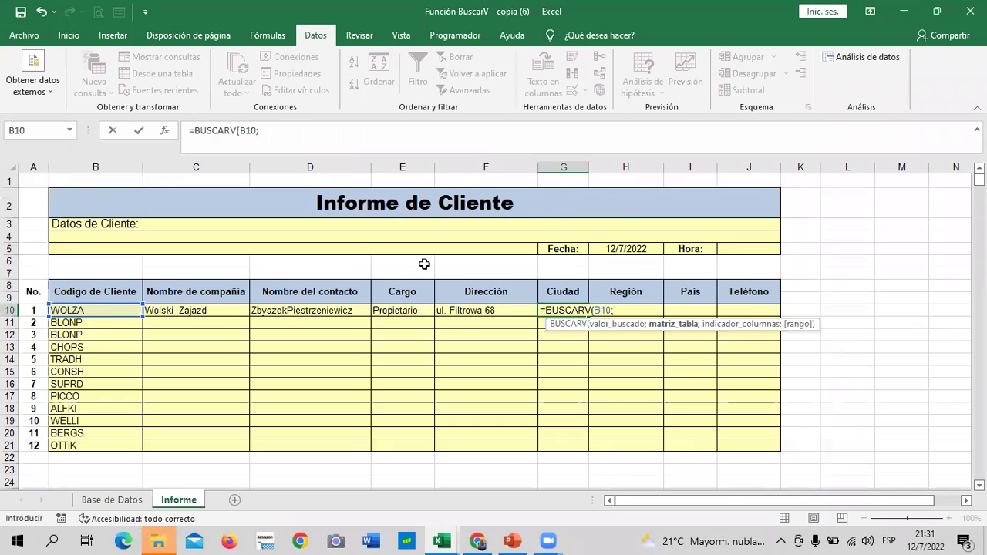
left_click(112, 500)
mouse_move(40, 196)
left_mouse_down()
mouse_move(870, 538)
mouse_move(875, 440)
left_mouse_up()
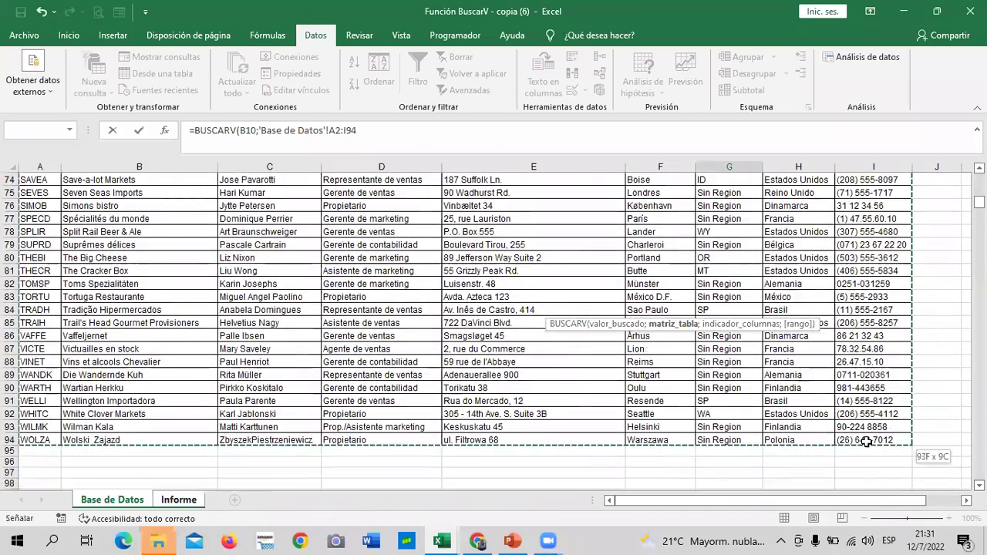
Step: Finish G10 with column 6 and FALSO to show Warszawa, then widen column G slightly
left_click(393, 130)
type(";")
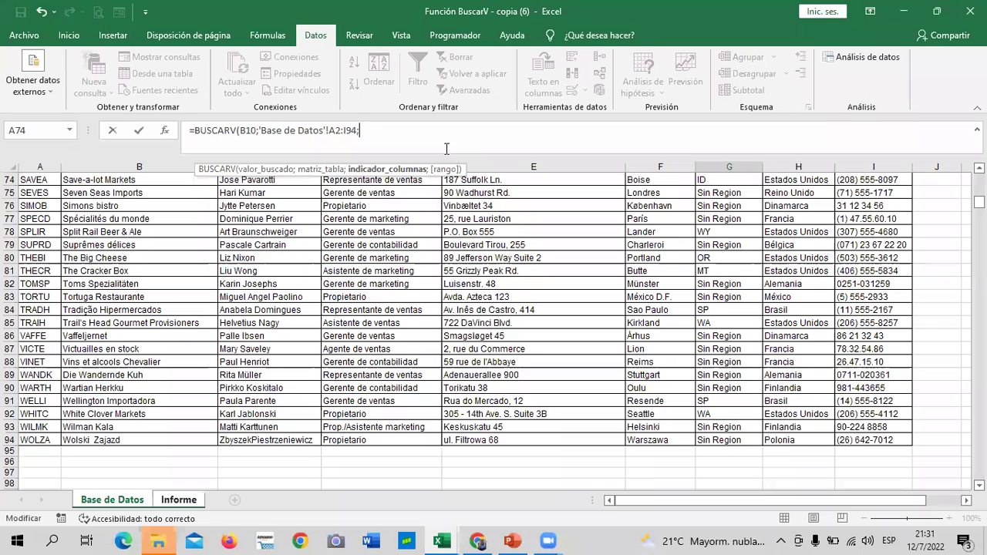
left_click_drag(980, 203, 979, 180)
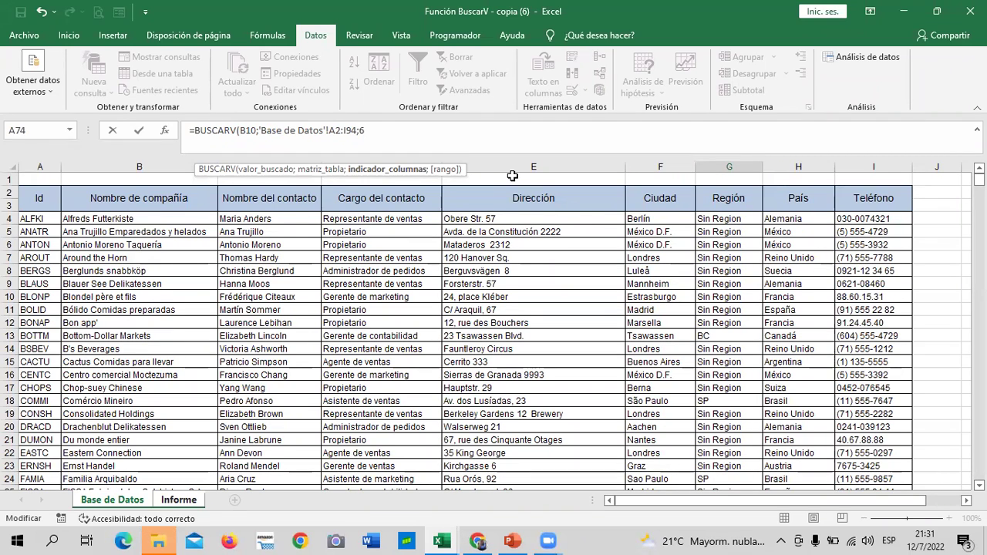
type(";")
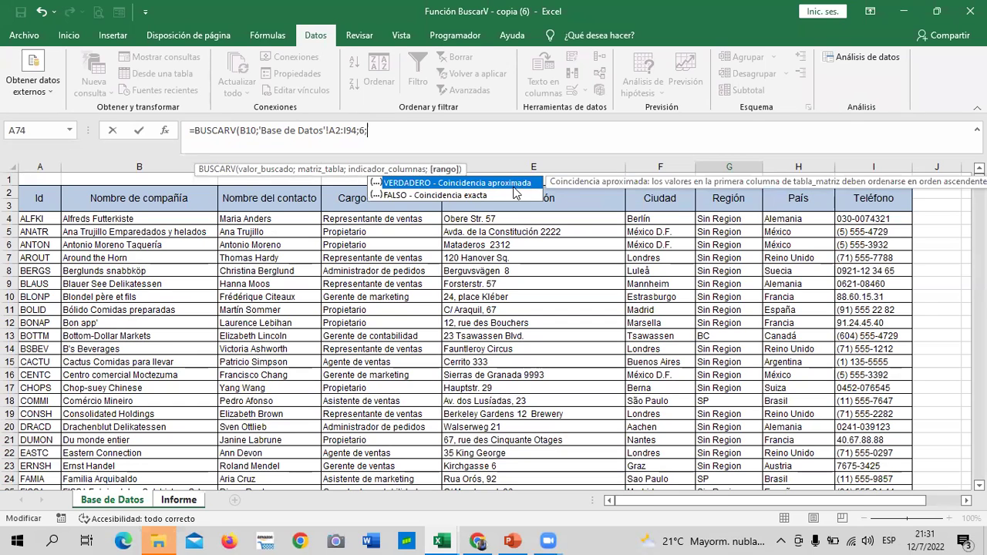
double_click(513, 194)
type(")")
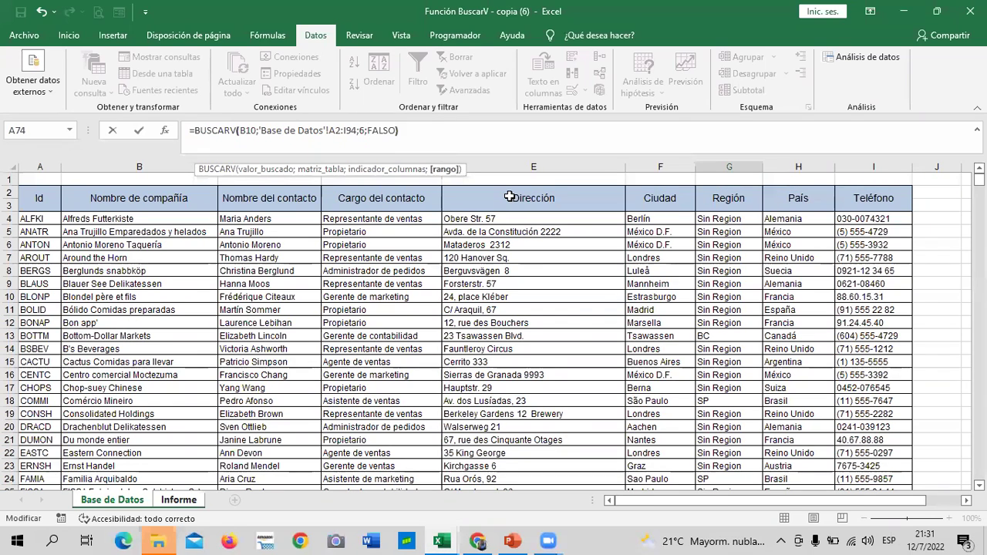
key("Return")
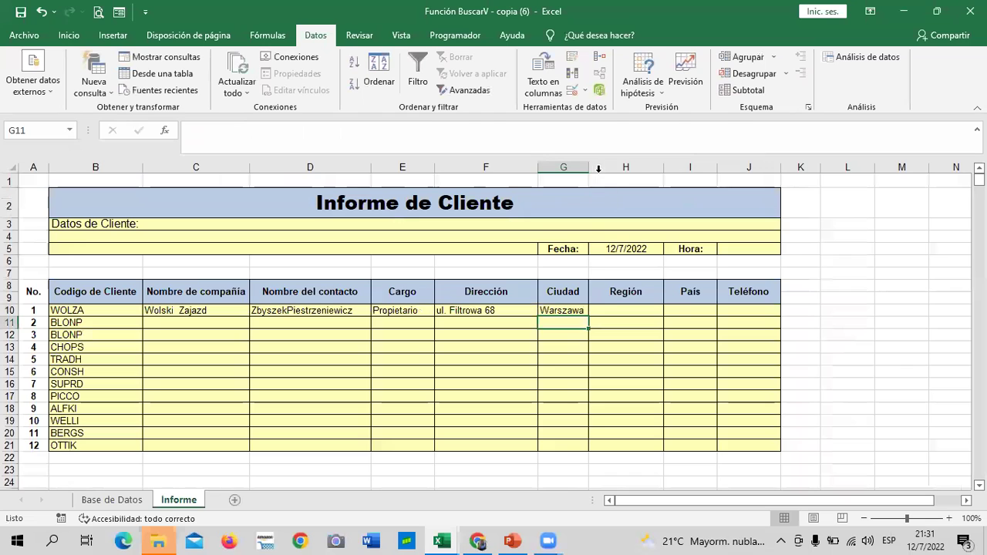
left_click_drag(590, 167, 596, 167)
Step: Start a BUSCARV formula in H10 using B10's client code as lookup value
left_click(659, 395)
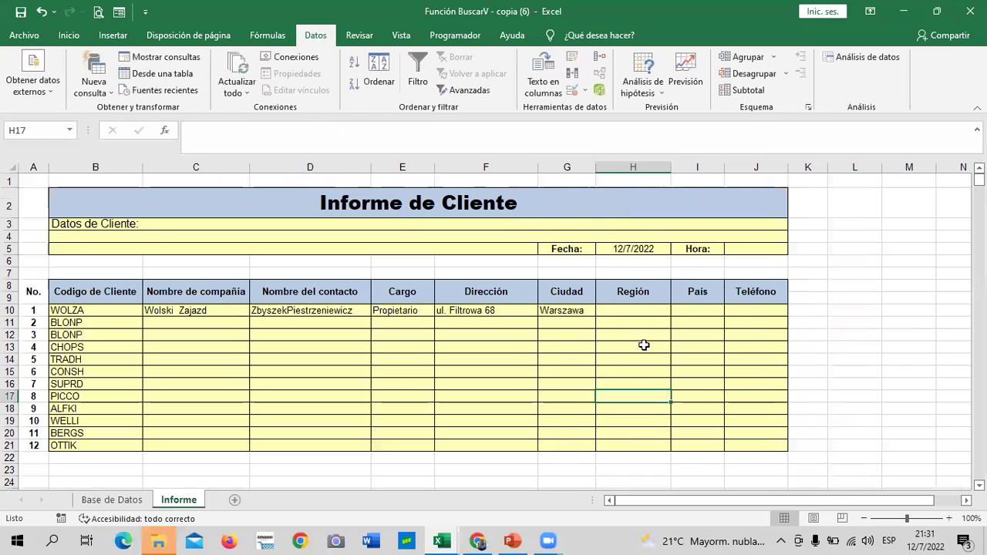
left_click(633, 309)
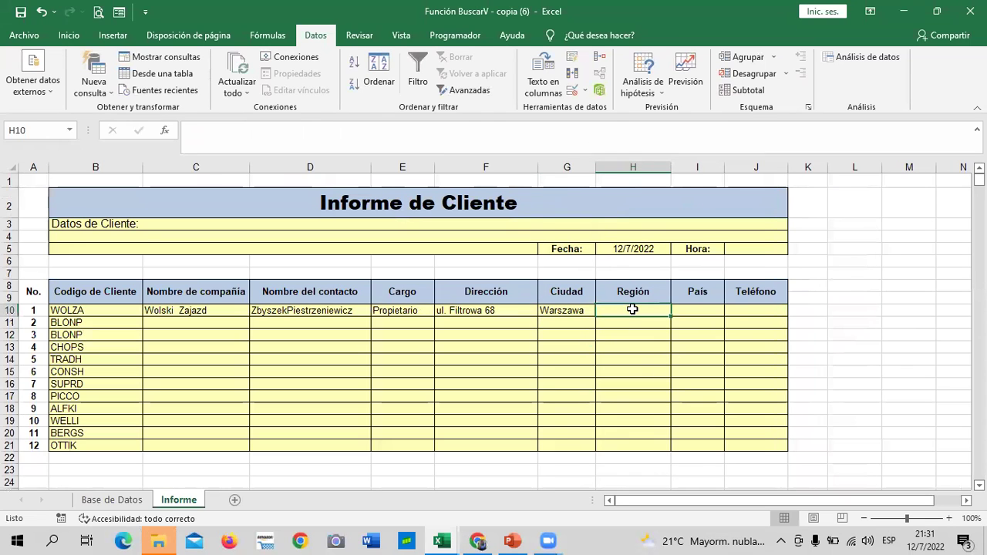
type("=BUSCAR")
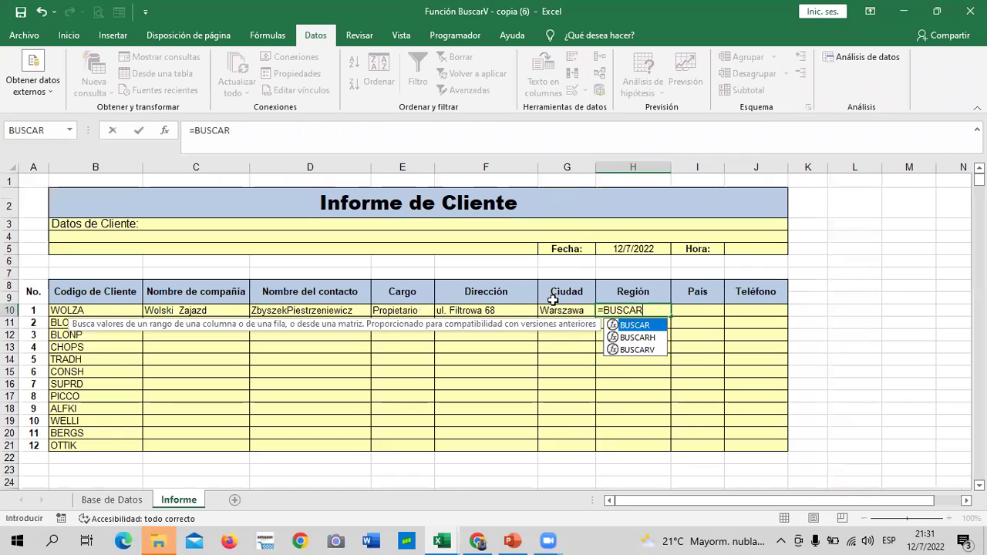
double_click(636, 350)
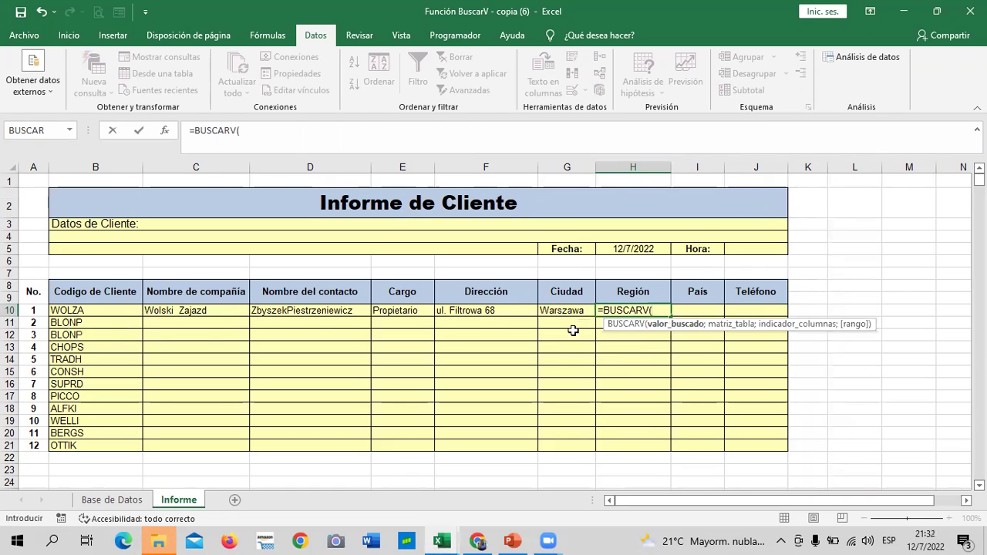
left_click(91, 311)
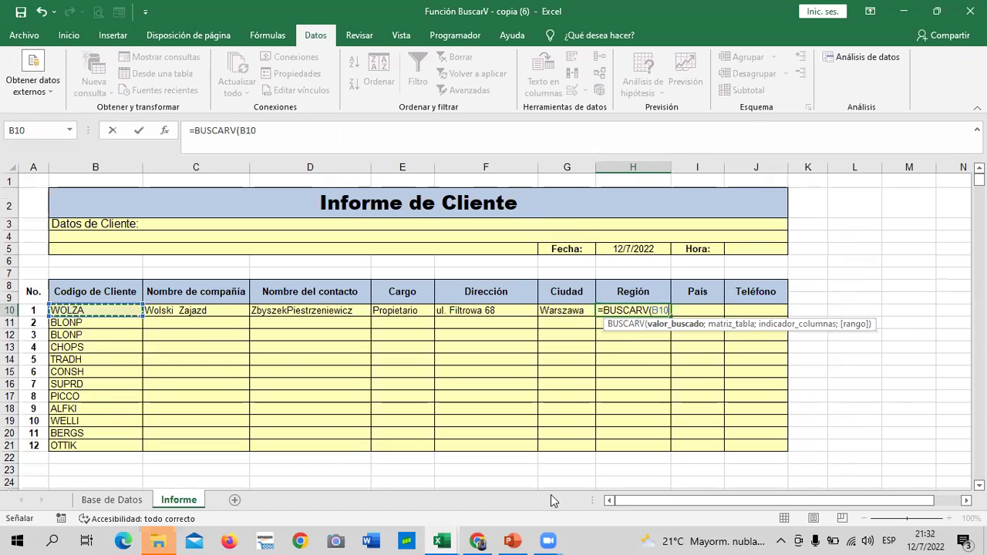
type(";")
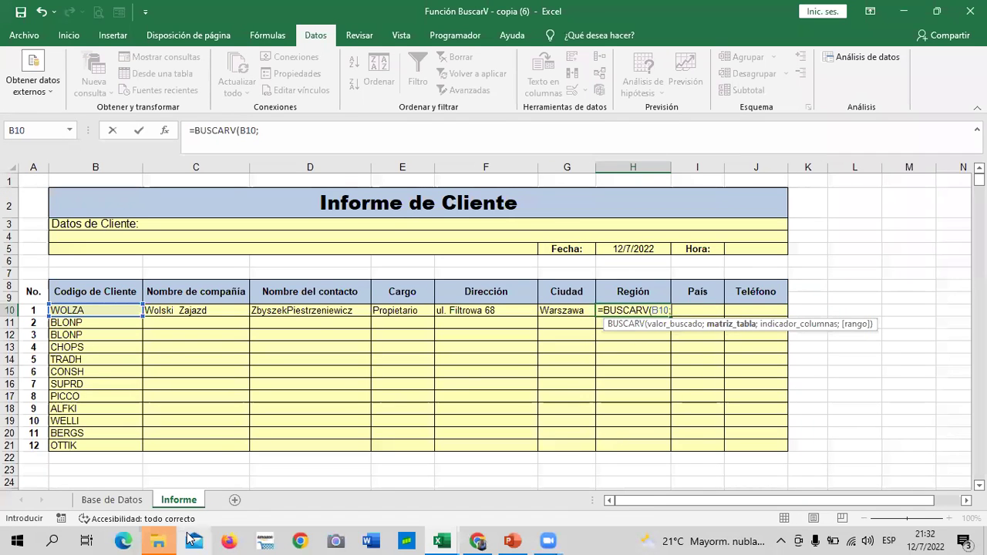
Step: Set H10's lookup range to the client table 'Base de Datos'!A2:I94
left_click(110, 501)
left_click_drag(42, 195, 769, 537)
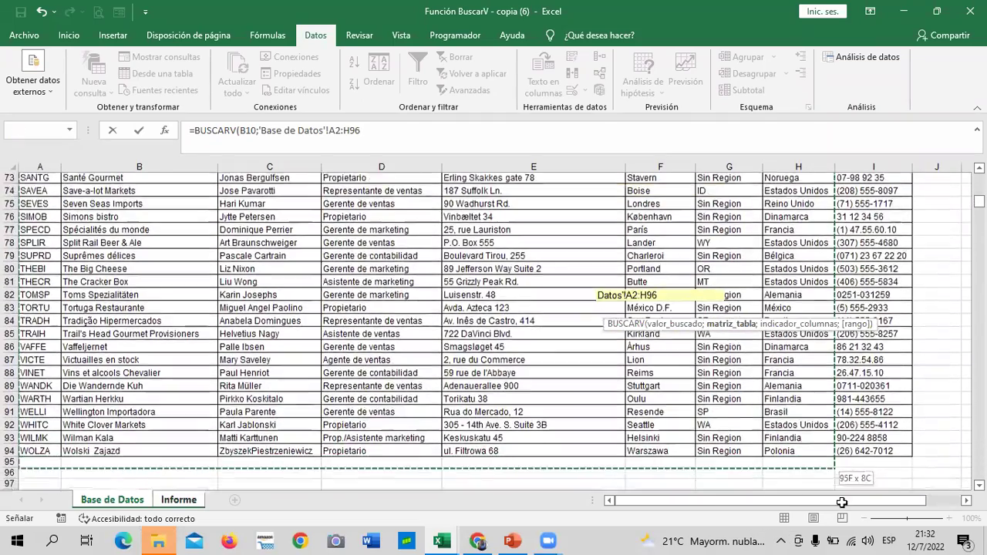
left_click_drag(769, 538, 875, 426)
left_click(409, 129)
type(";")
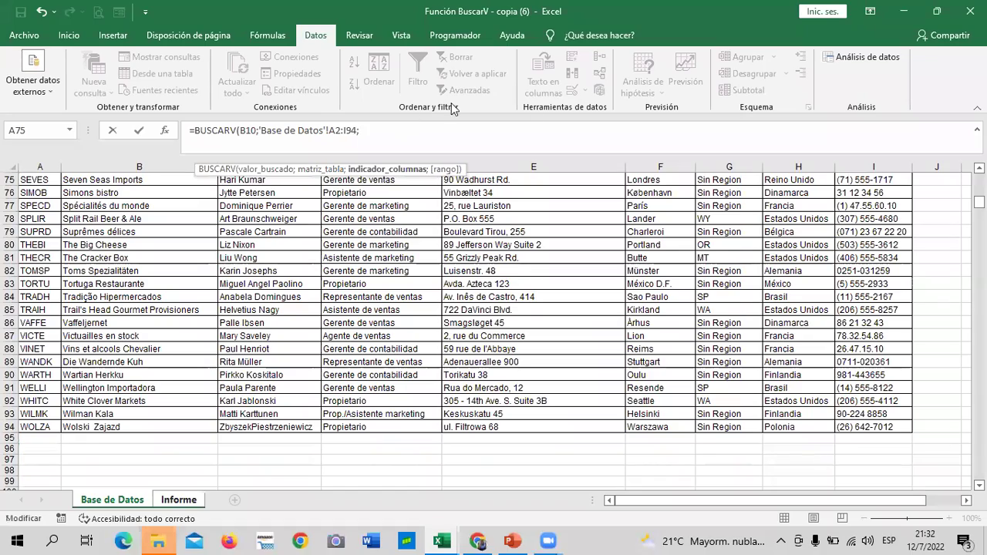
Step: Finish H10 with column 7 and FALSO so it shows Sin Region
scroll(628, 233, "up", 3)
scroll(624, 233, "up", 5)
scroll(618, 231, "up", 10)
scroll(610, 231, "up", 6)
scroll(597, 229, "up", 1)
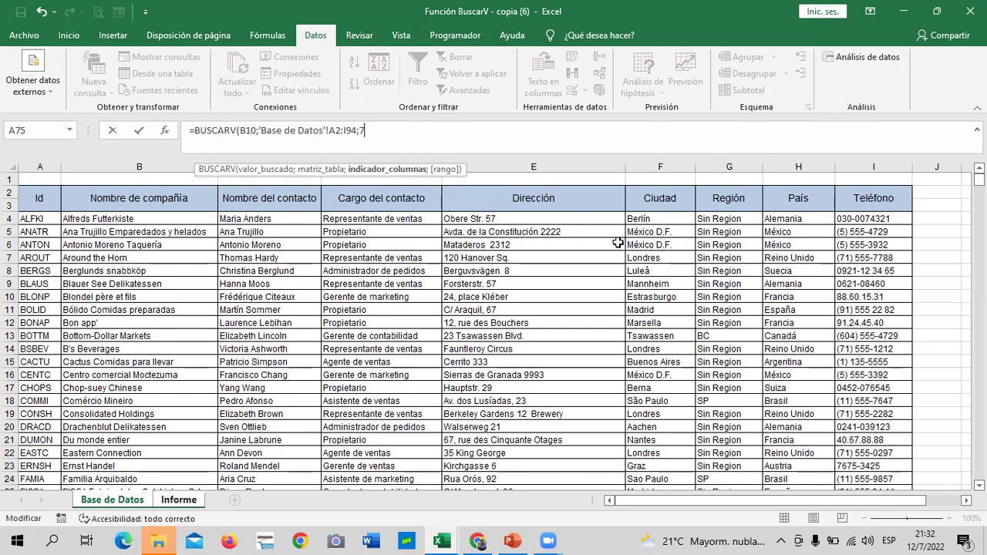
type(";")
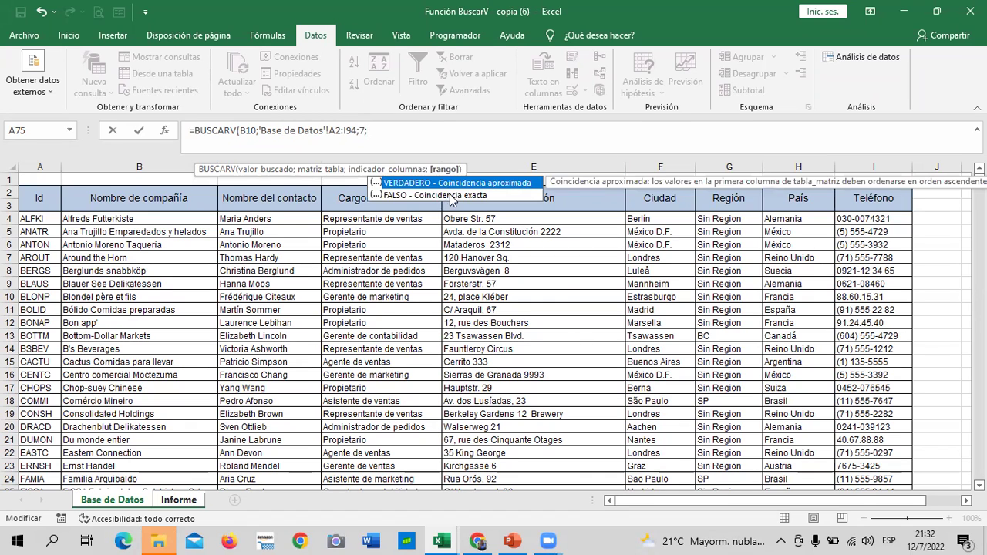
double_click(447, 194)
type(")")
key("Return")
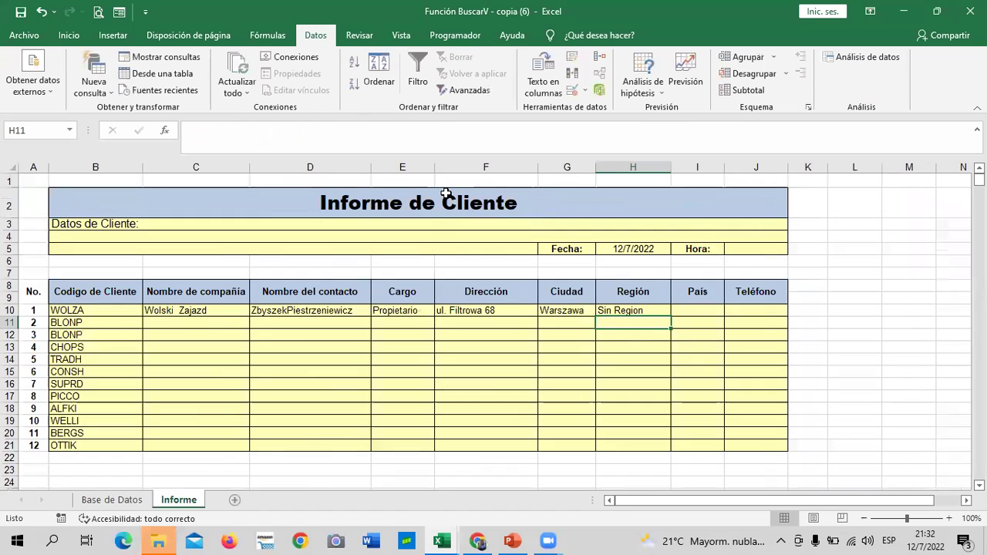
left_click(630, 309)
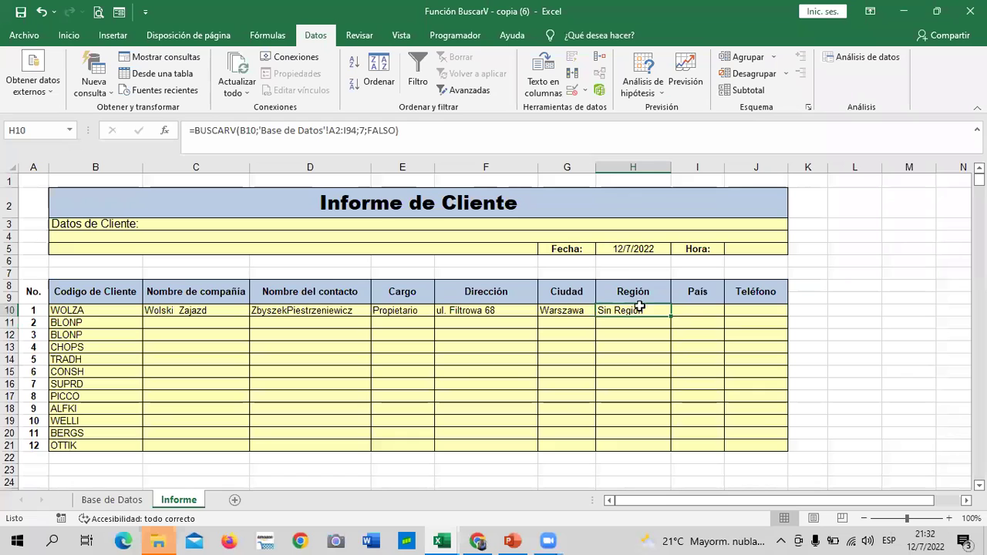
left_click(692, 307)
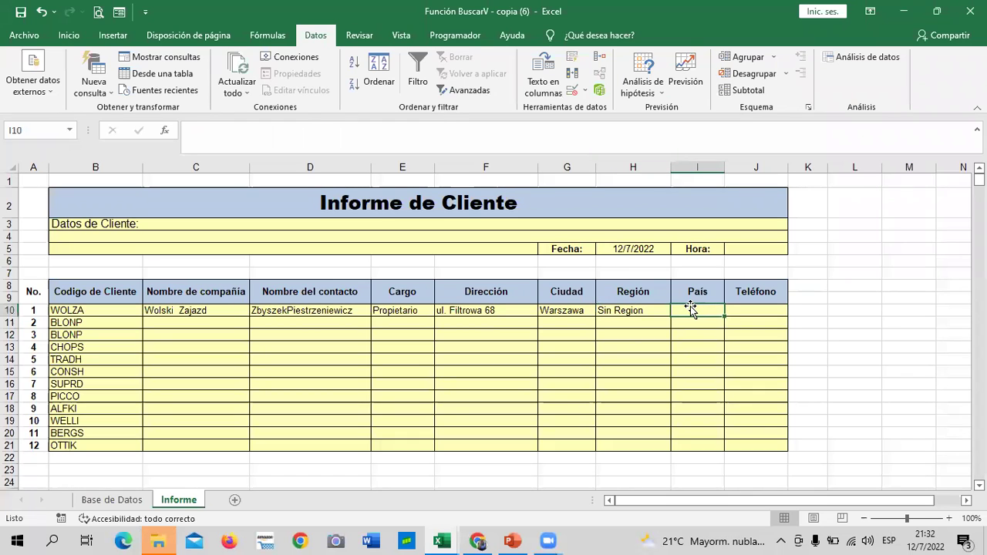
Step: Start I10's BUSCARV with lookup value B10 and range 'Base de Datos'!A2:I94
type("=BUSCARV(")
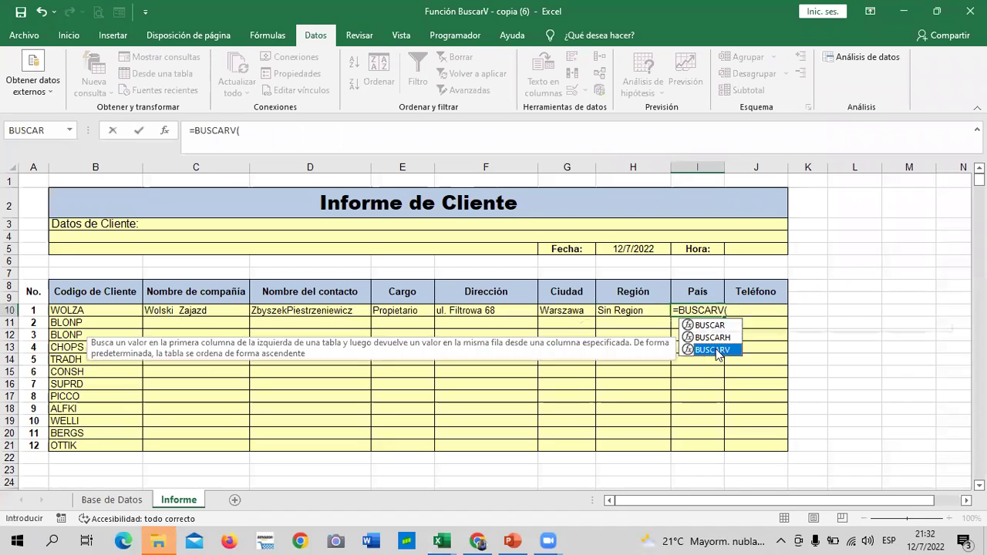
double_click(713, 349)
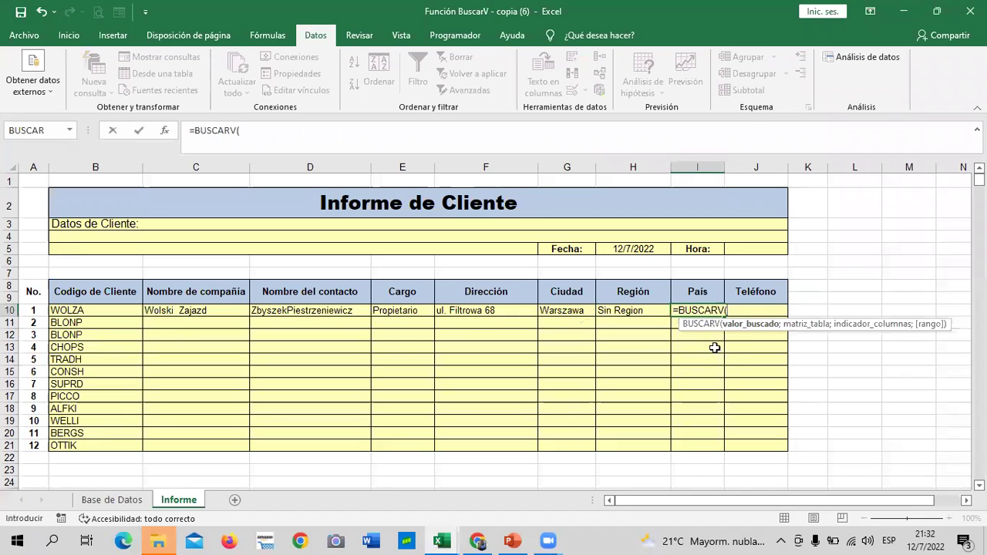
left_click(80, 310)
type(";")
left_click(112, 500)
left_click_drag(42, 199, 824, 538)
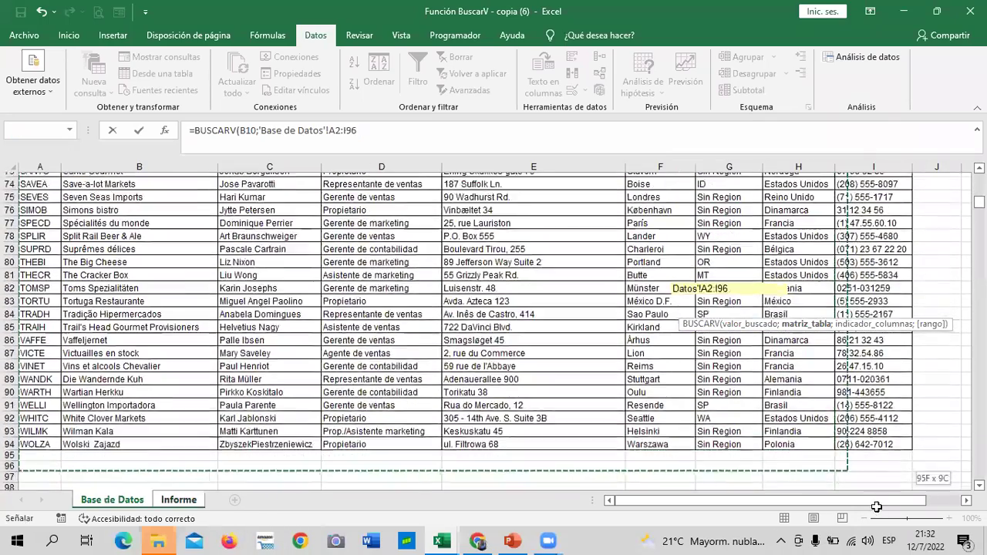
left_click_drag(823, 538, 877, 395)
left_click(416, 136)
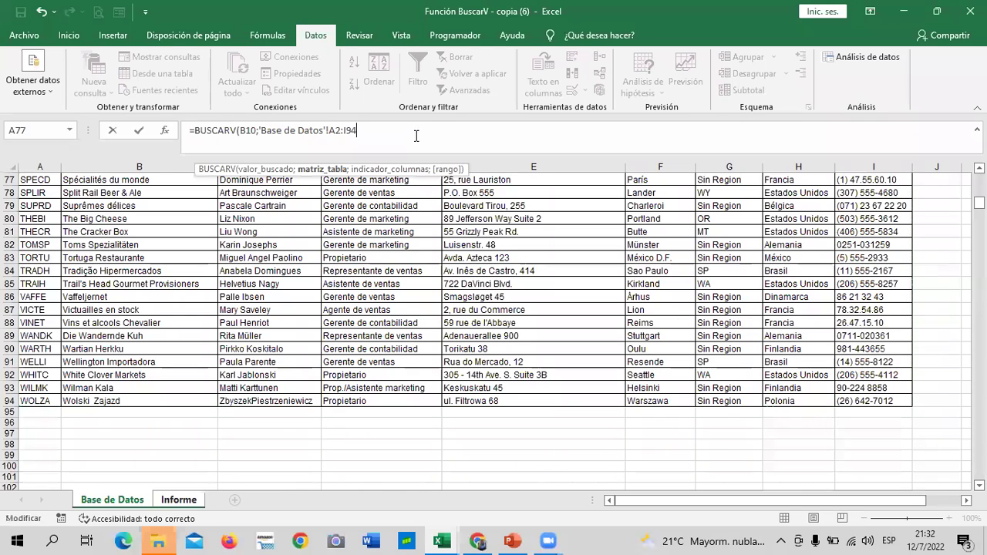
Step: Finish I10 with column 8 and FALSO so it shows Polonia
type(";8")
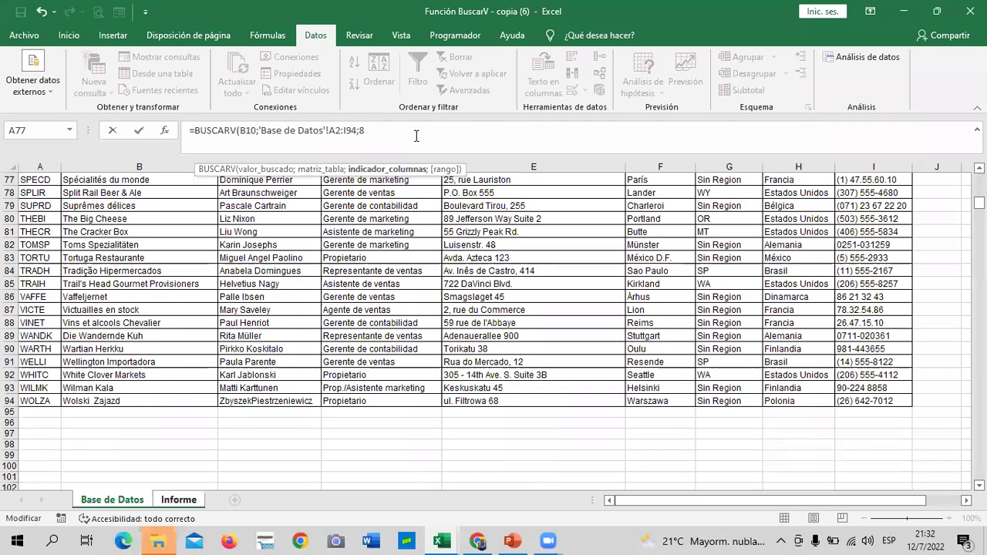
type(";")
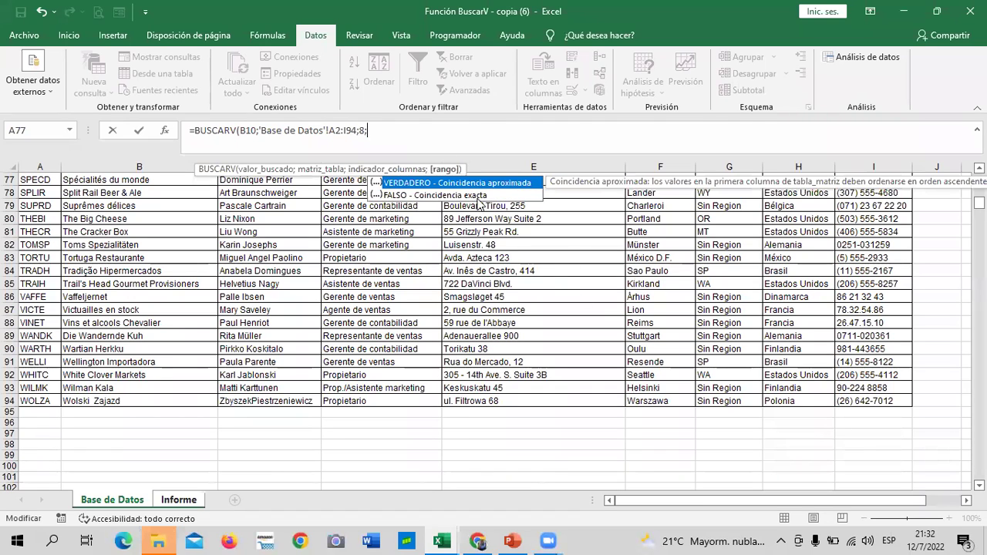
double_click(478, 197)
type(")")
key("Return")
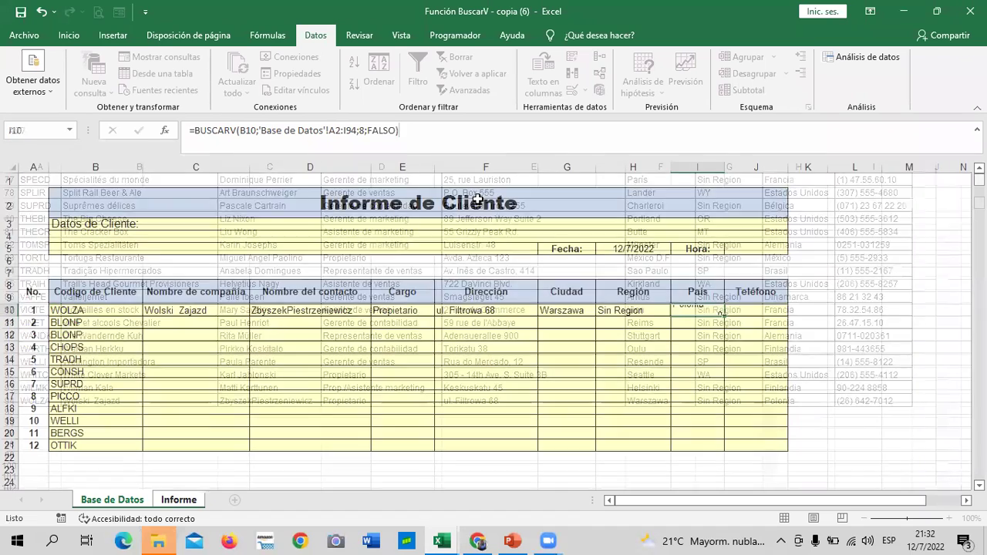
left_click(688, 310)
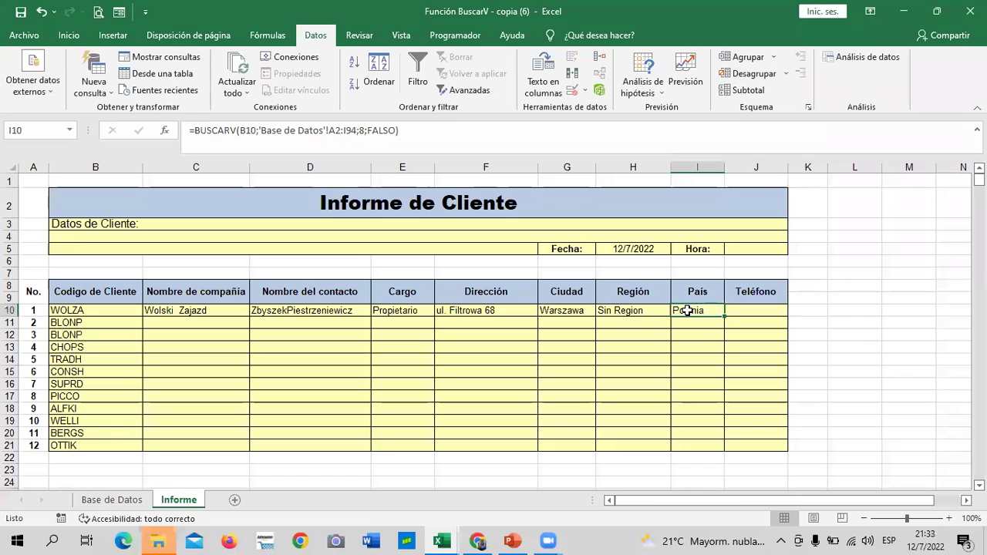
left_click(763, 310)
Step: Widen column J and start a BUSCARV in J10 with B10 as lookup value
left_click_drag(791, 166, 812, 165)
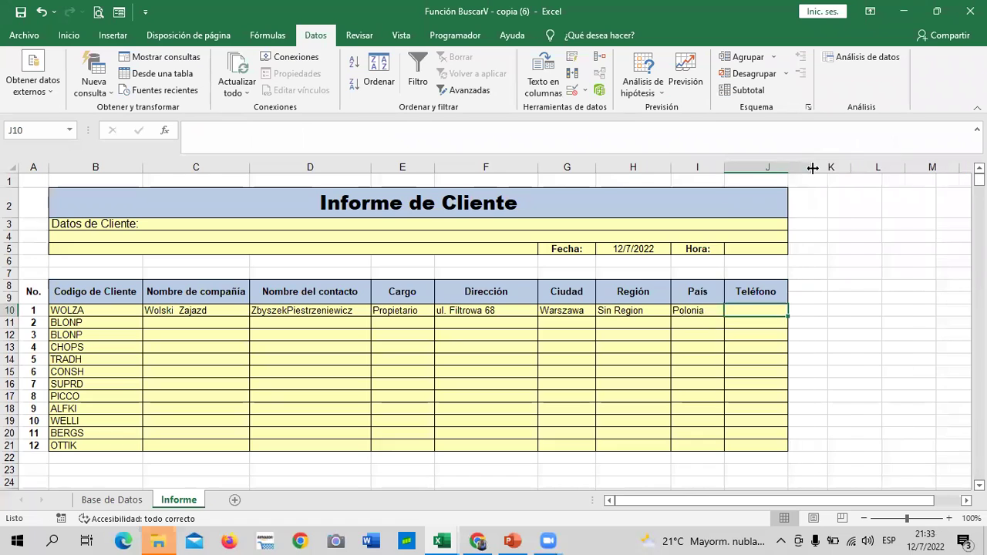
type("=")
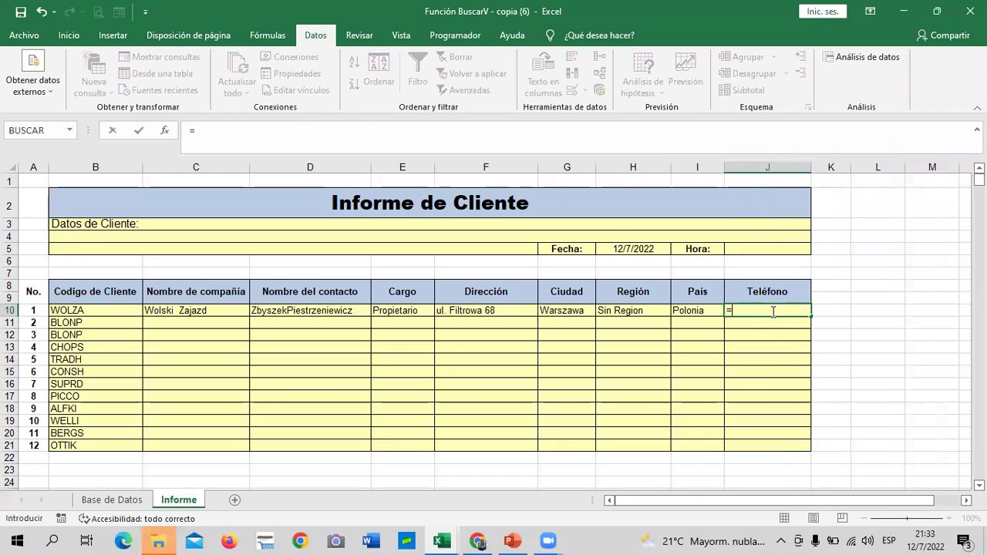
type("BUSCAR")
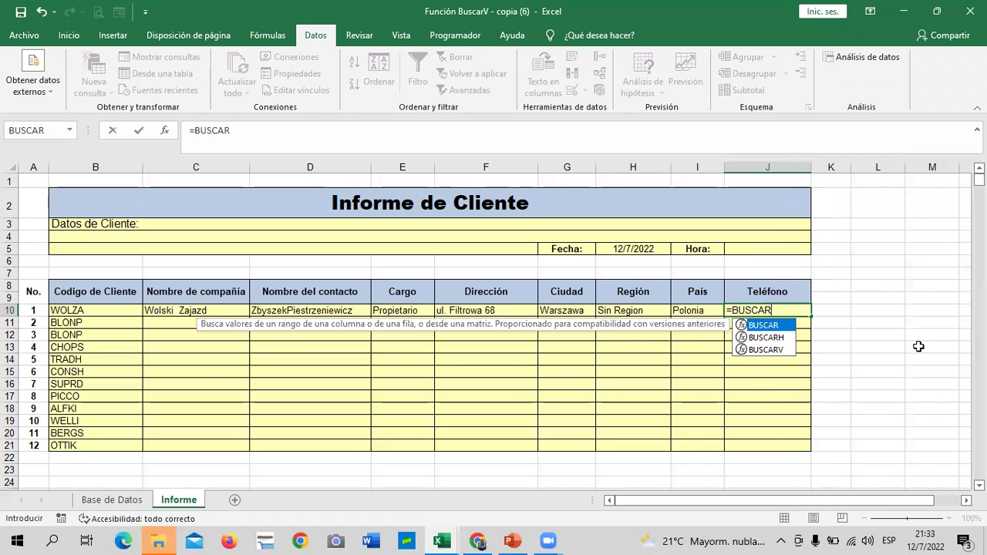
double_click(781, 349)
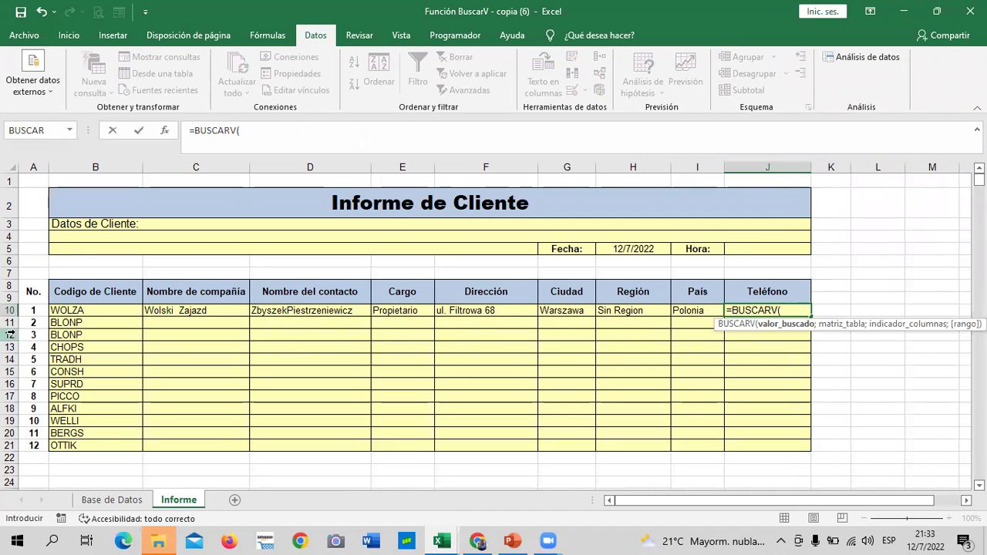
left_click(87, 310)
type(";")
Step: Set J10's lookup range to 'Base de Datos'!A2:I94
left_click(99, 500)
scroll(155, 254, "up", 6)
scroll(139, 253, "up", 5)
scroll(143, 254, "up", 6)
scroll(181, 266, "up", 5)
scroll(181, 267, "up", 3)
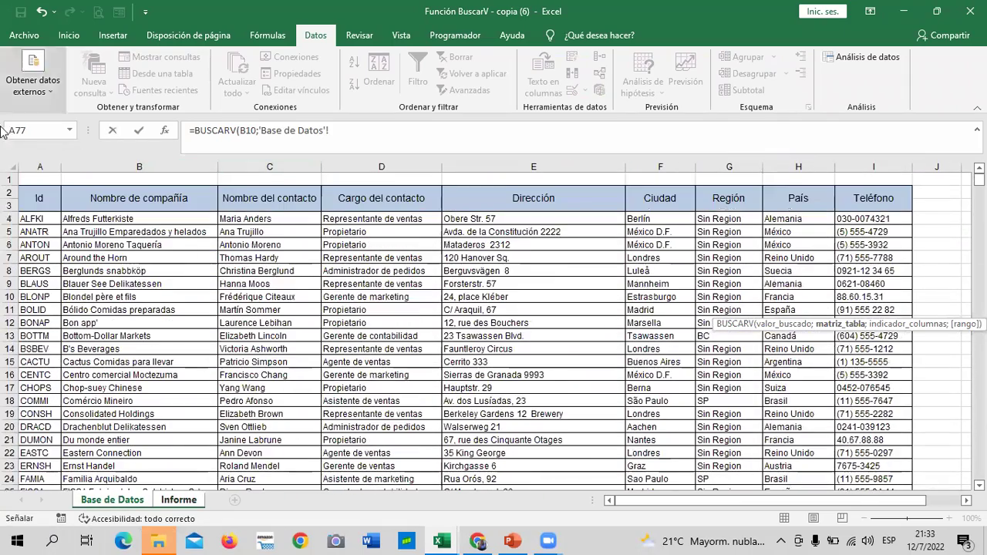
mouse_move(34, 198)
left_mouse_down()
mouse_move(582, 360)
mouse_move(859, 538)
left_mouse_up()
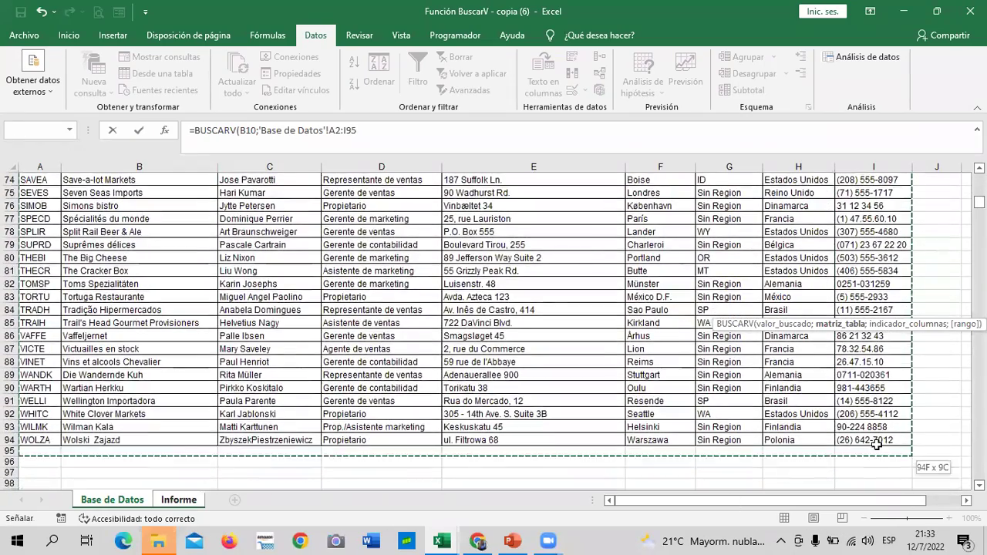
left_click_drag(859, 537, 879, 441)
Step: Finish J10 with column 9 and FALSO to show WOLZA's phone number
left_click(440, 138)
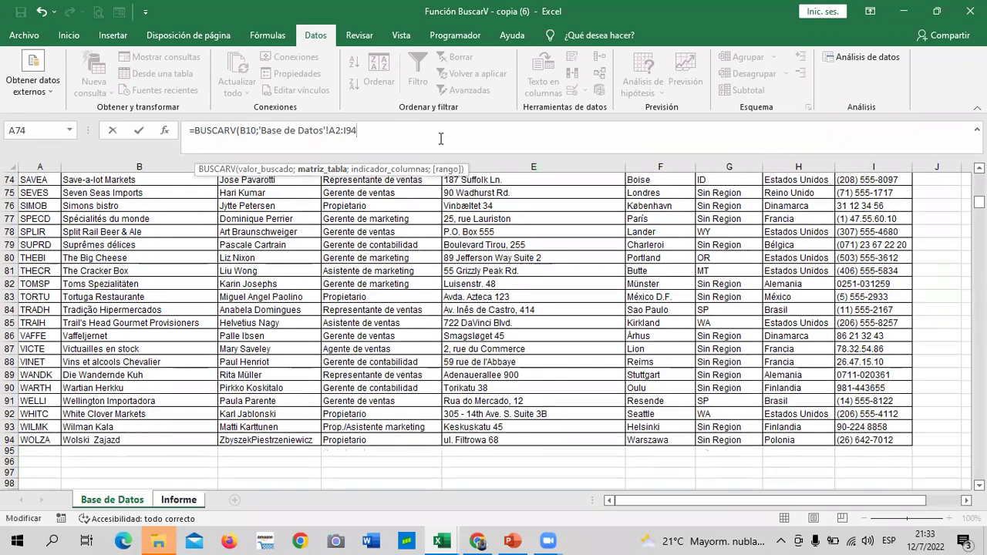
type(";9")
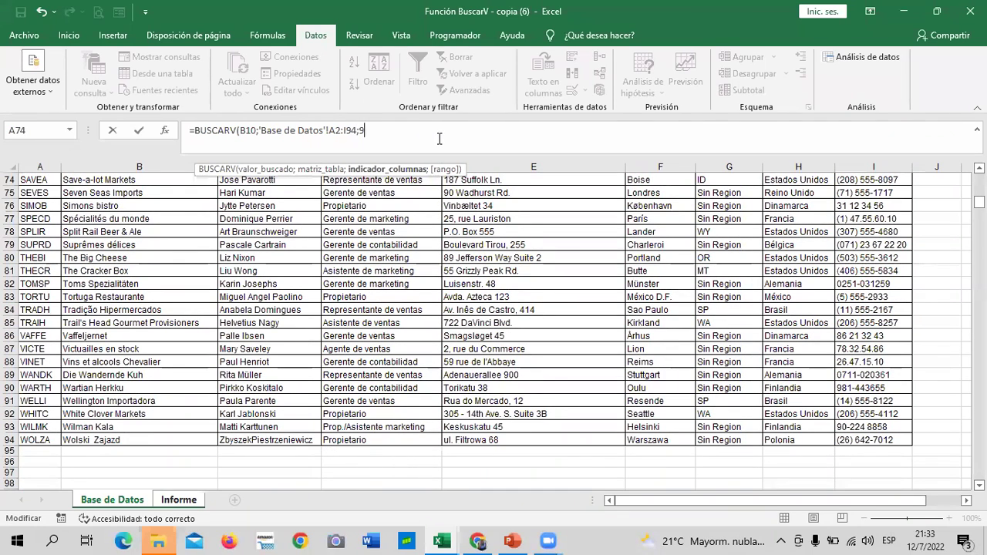
type(";")
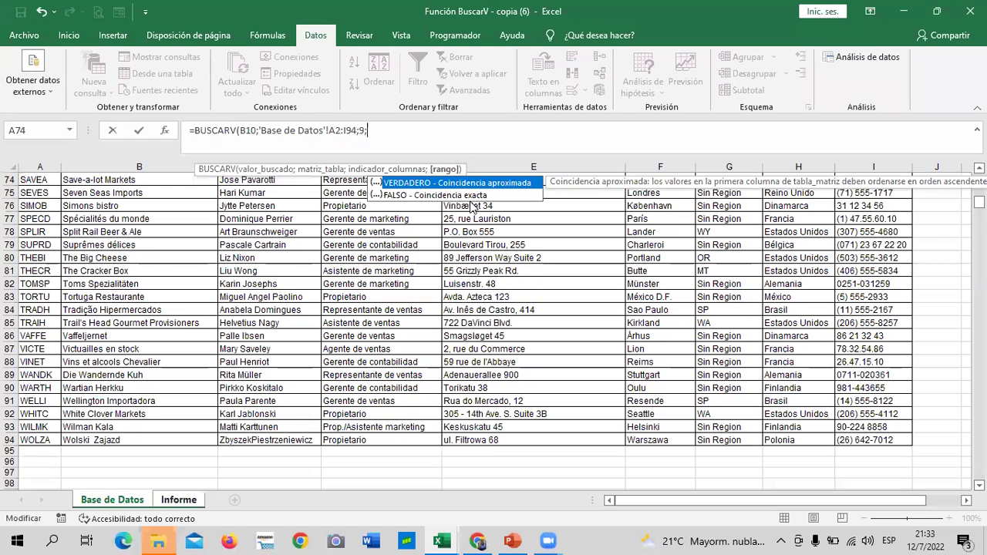
double_click(468, 194)
key("Return")
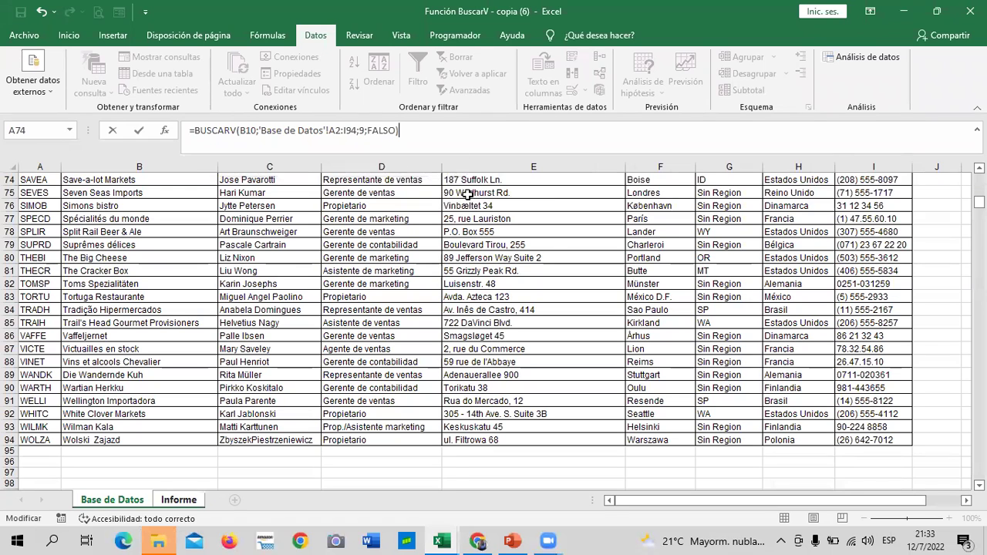
left_click_drag(507, 371, 461, 379)
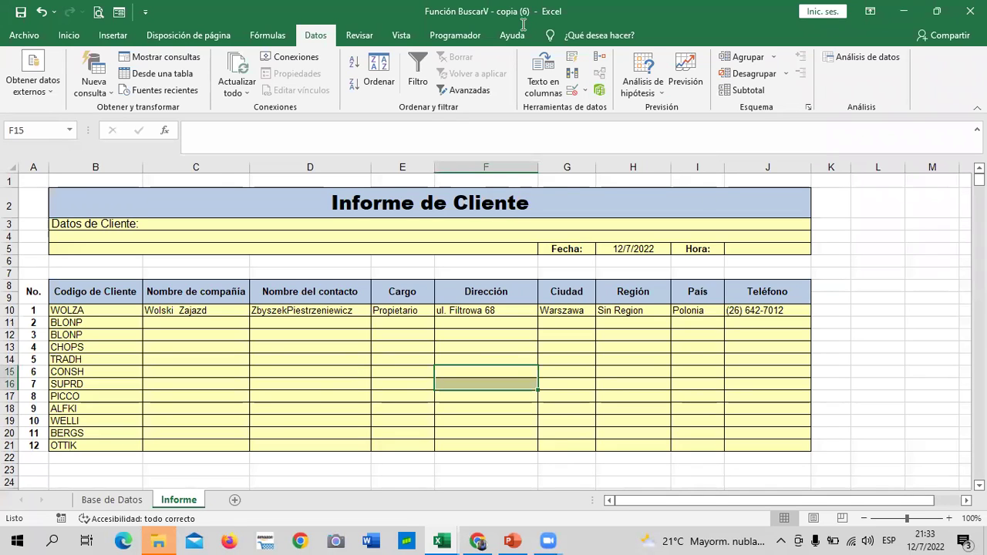
left_click(228, 311)
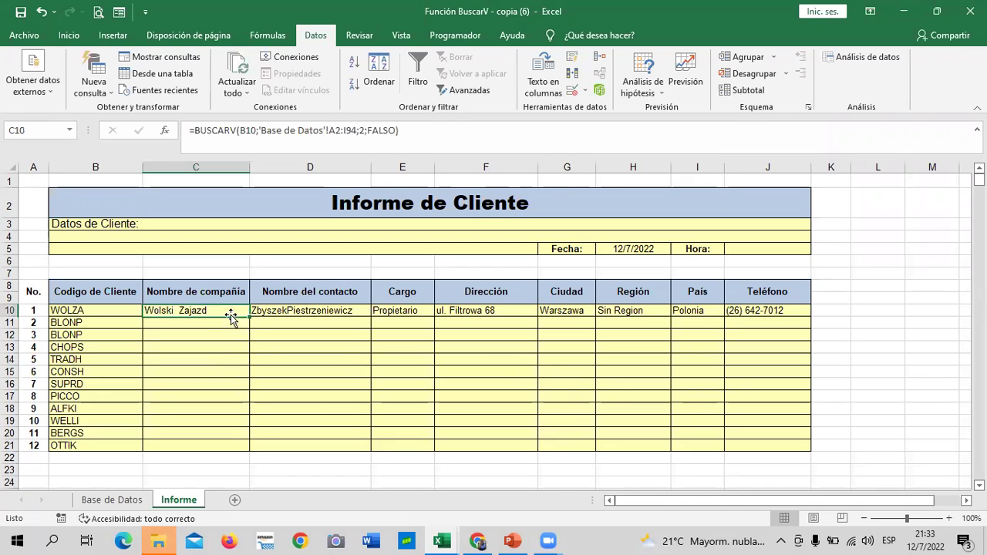
left_click_drag(249, 316, 258, 452)
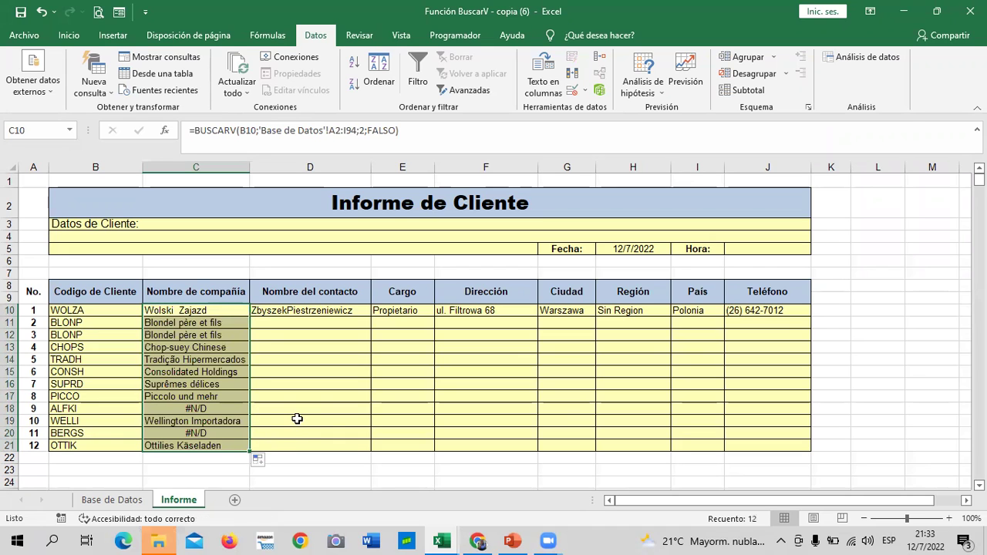
left_click(329, 418)
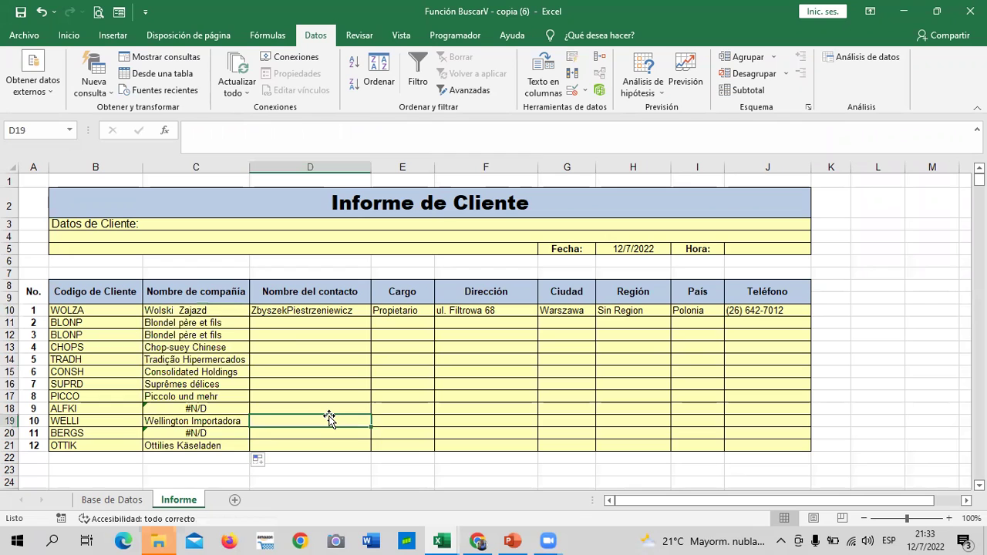
left_click(193, 408)
left_click(324, 312)
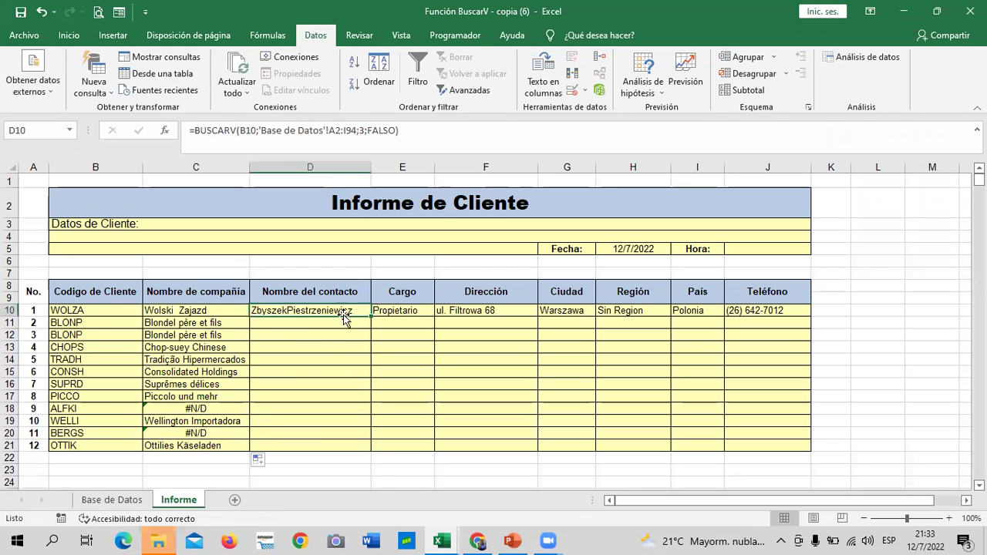
left_click_drag(370, 317, 378, 448)
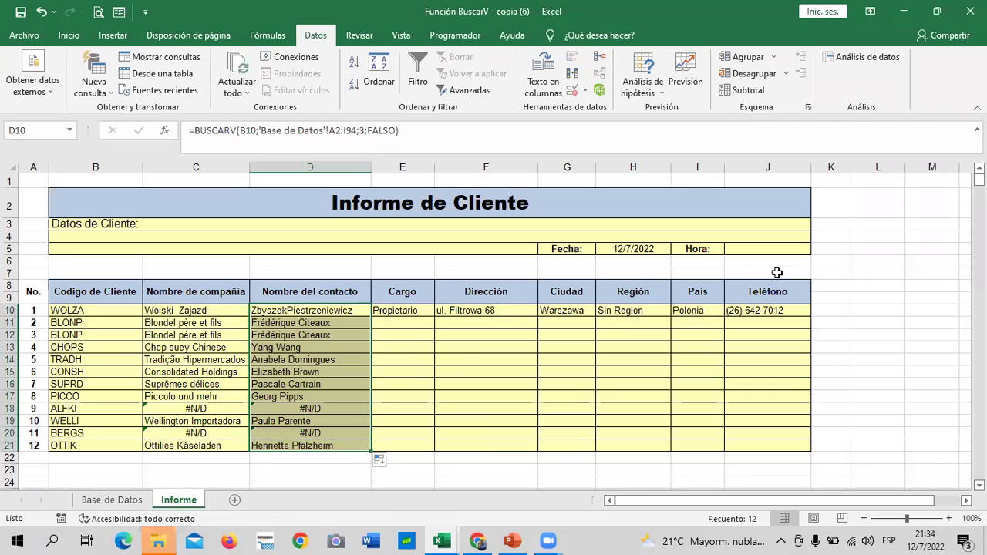
left_click(40, 12)
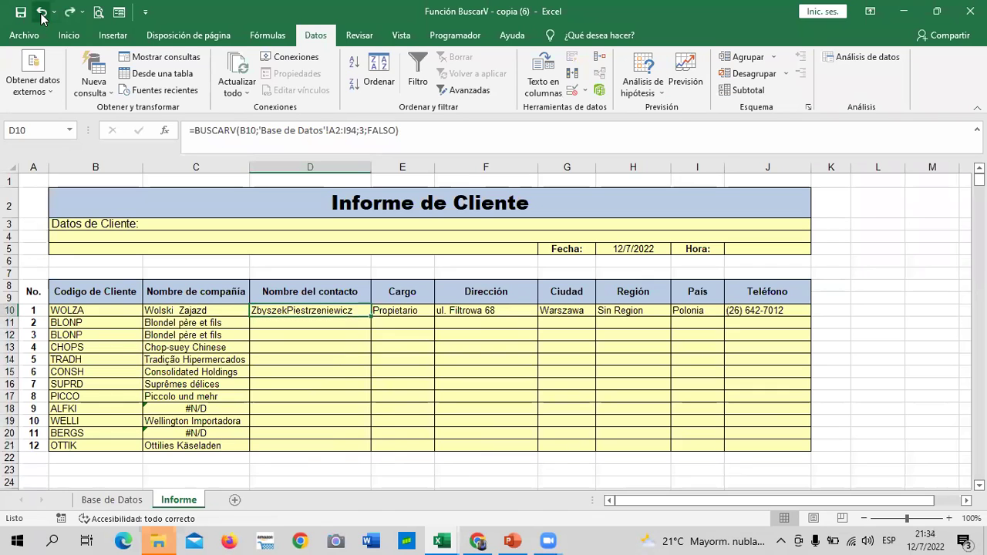
left_click(40, 12)
left_click(324, 384)
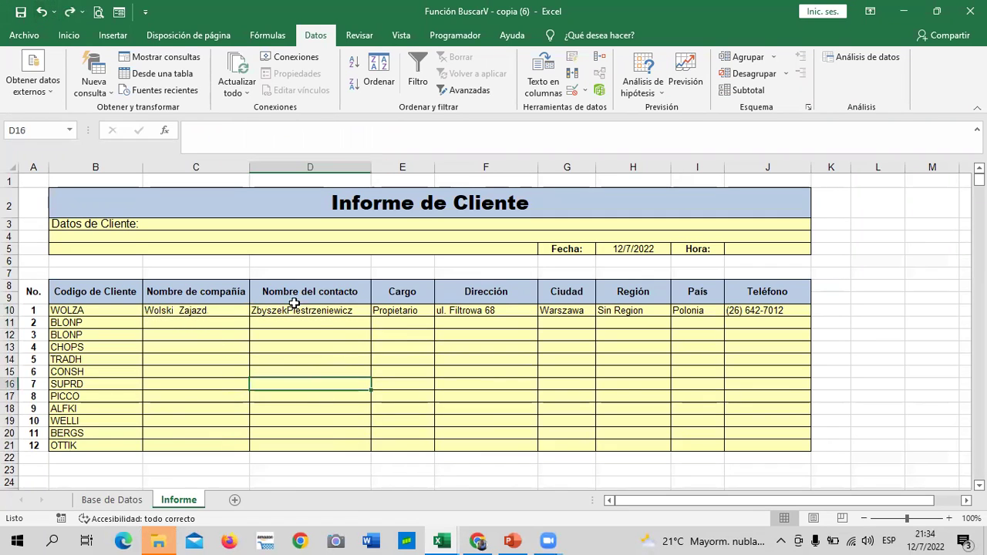
left_click(219, 310)
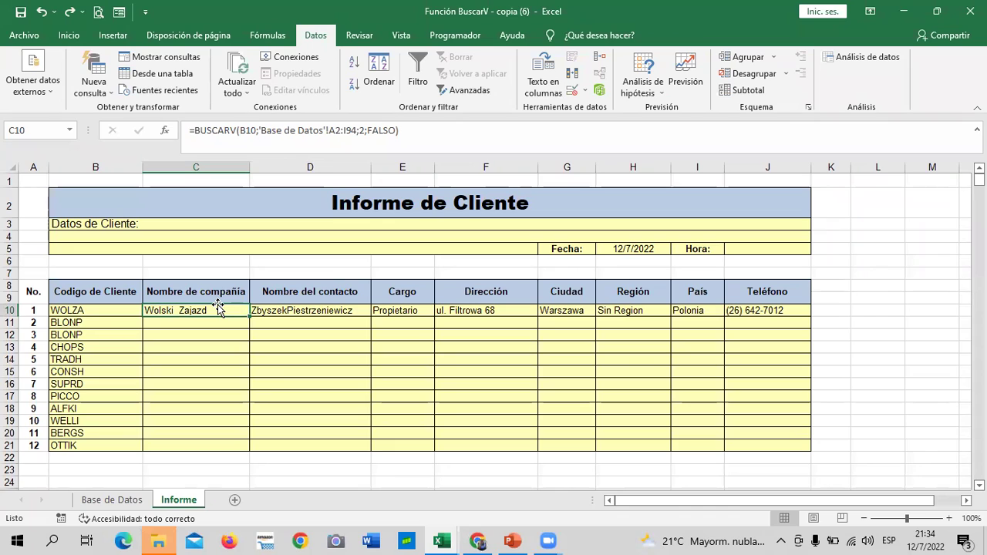
left_click(580, 60)
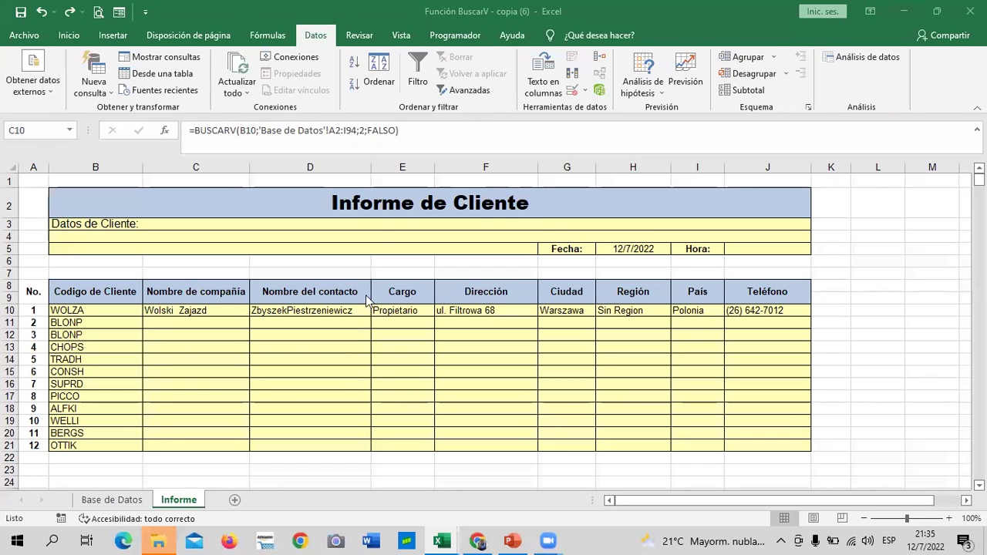
left_click(166, 310)
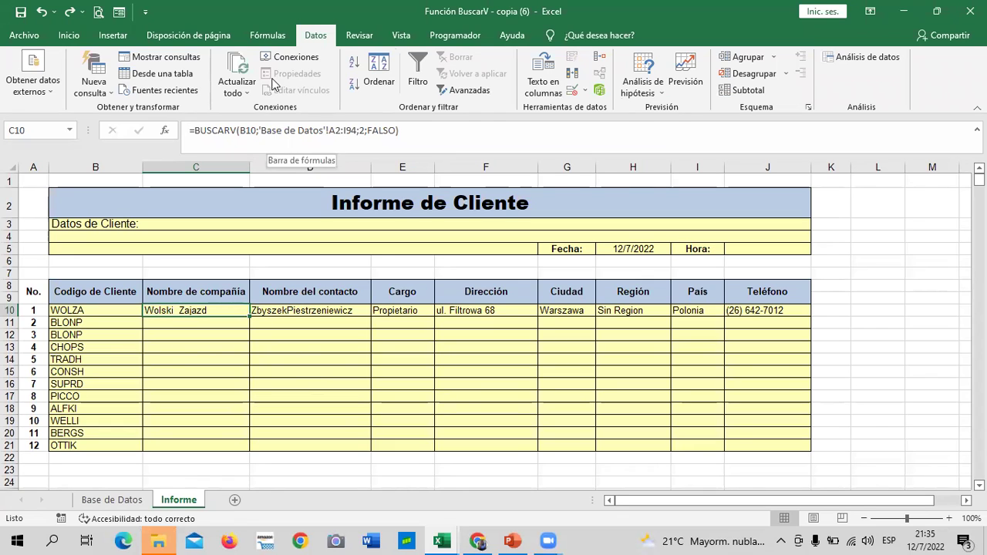
Step: Anchor C10's lookup range as 'Base de Datos'!$A$2:$I$94, still returning Wolski Zajazd
left_click(330, 132)
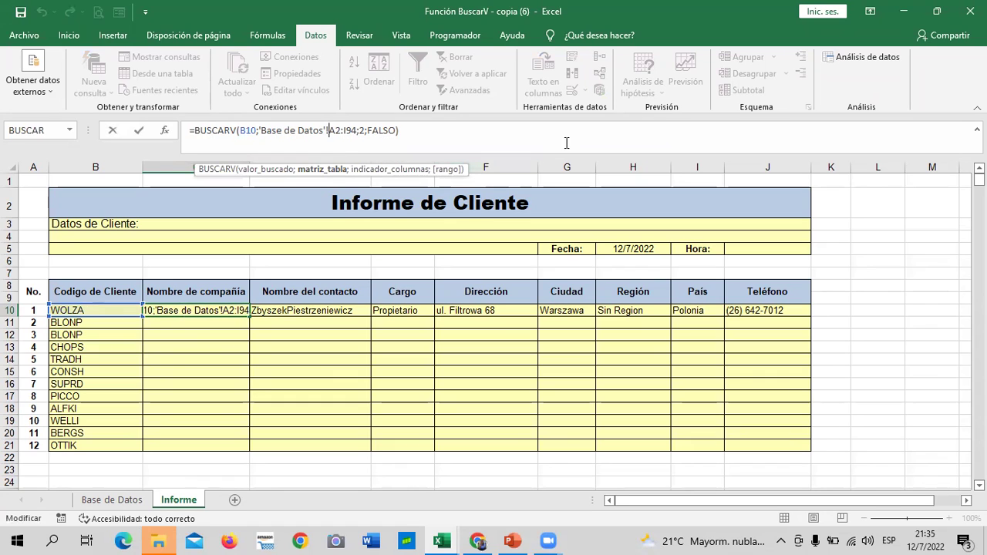
type("$")
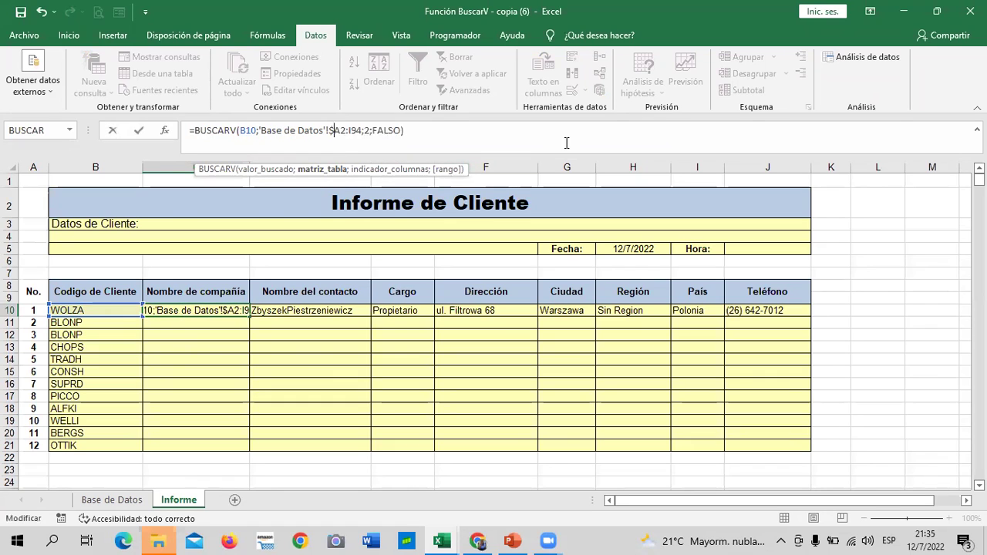
key("Left")
key("Left")
key("Left")
type("$")
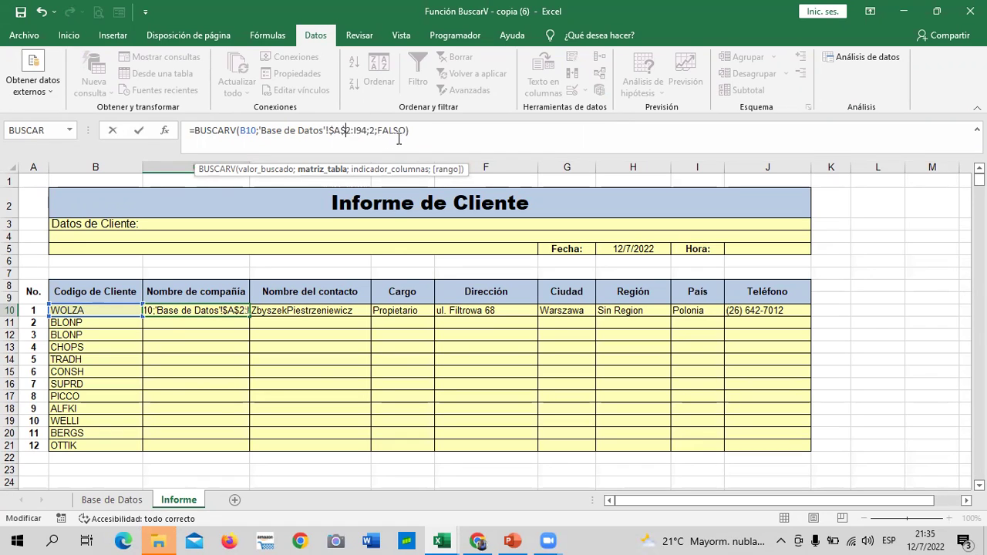
key("Right")
key("Right")
key("Right")
type("$")
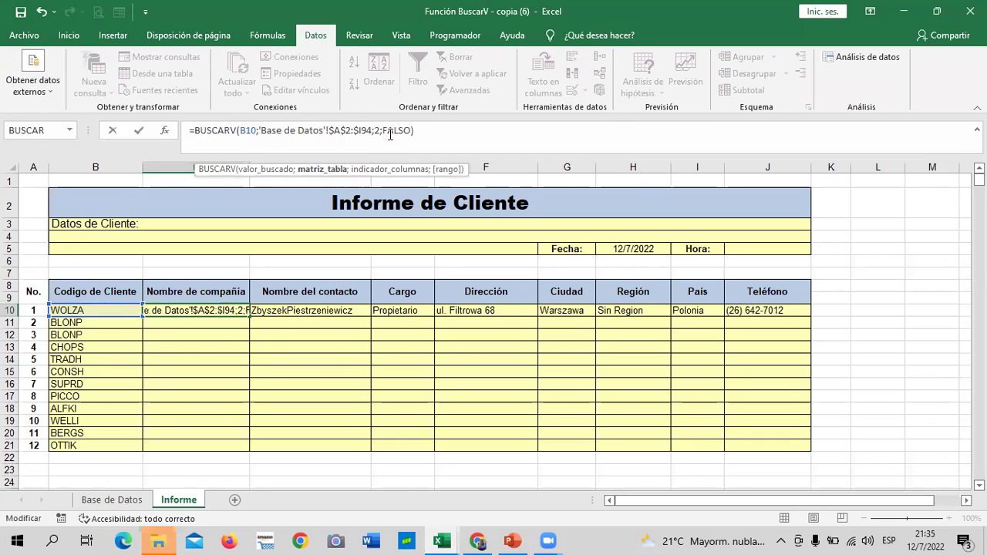
key("Right")
type("$")
key("Return")
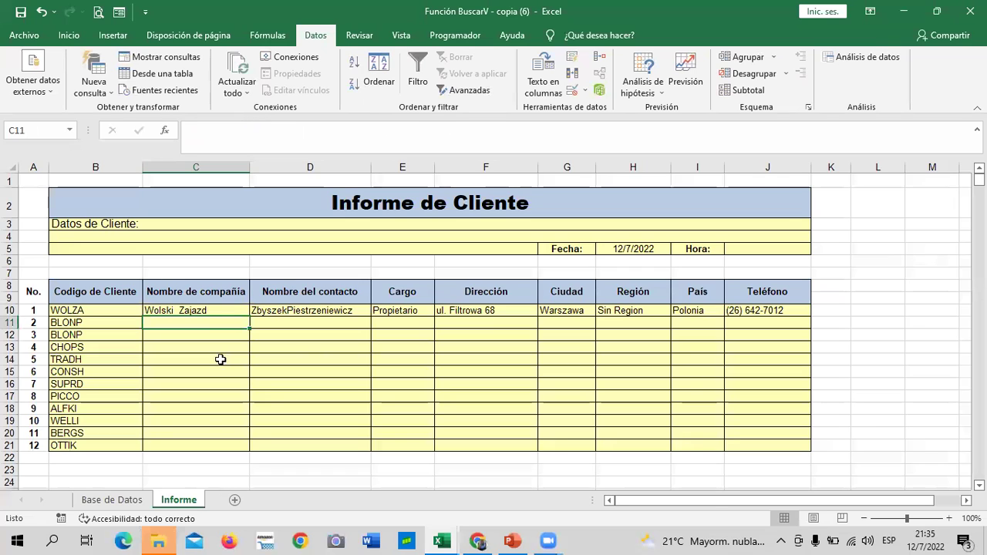
Step: Fill the C8:C10 company-name block down column C to row 22
left_click_drag(221, 311, 220, 303)
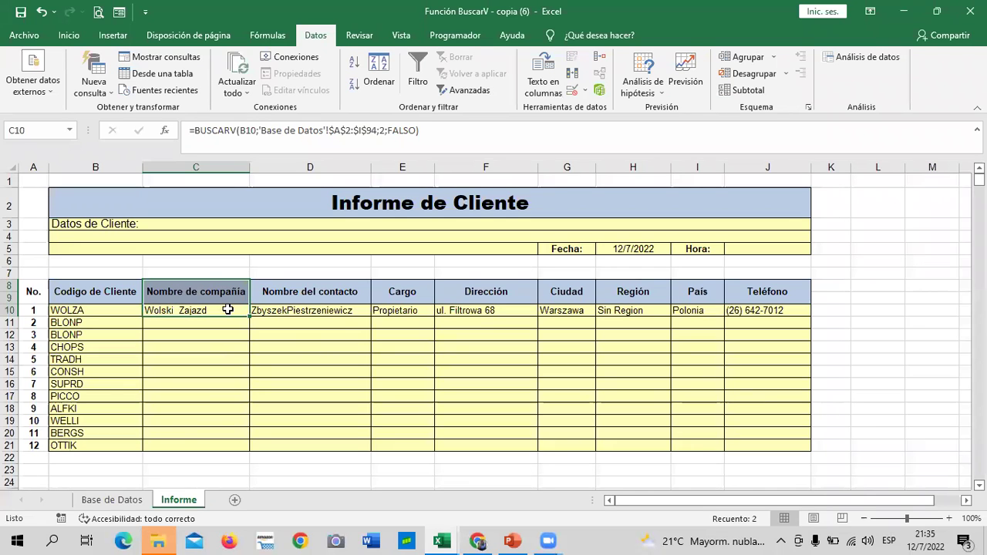
mouse_move(249, 316)
left_mouse_down()
mouse_move(246, 447)
mouse_move(247, 435)
left_mouse_up()
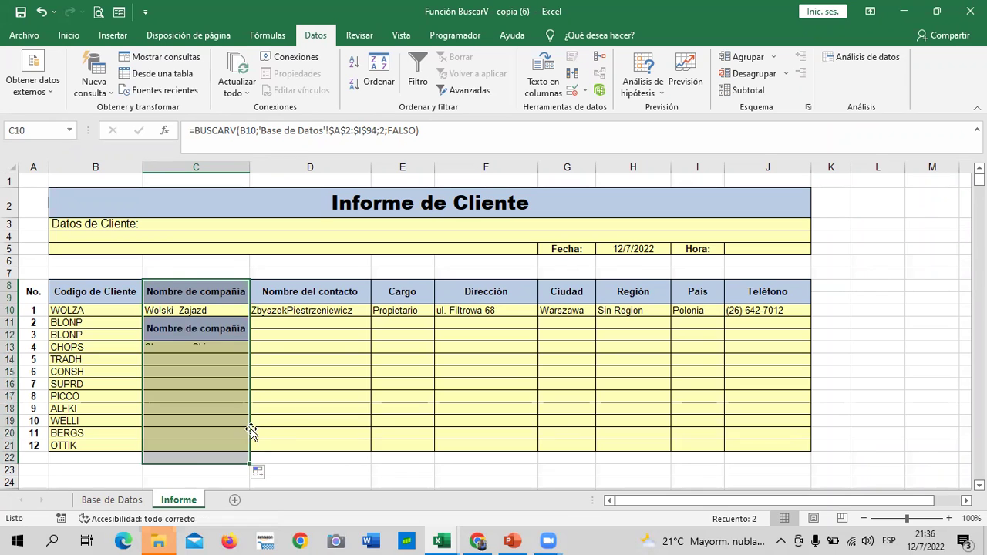
left_click(322, 419)
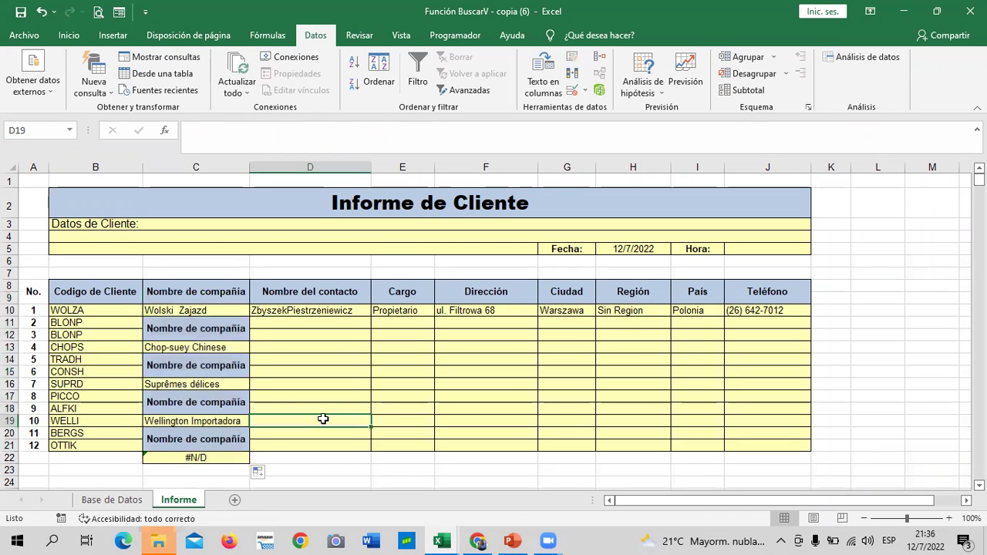
scroll(323, 416, "down", 1)
Step: Clear the stray #N/D from C22
left_click(199, 401)
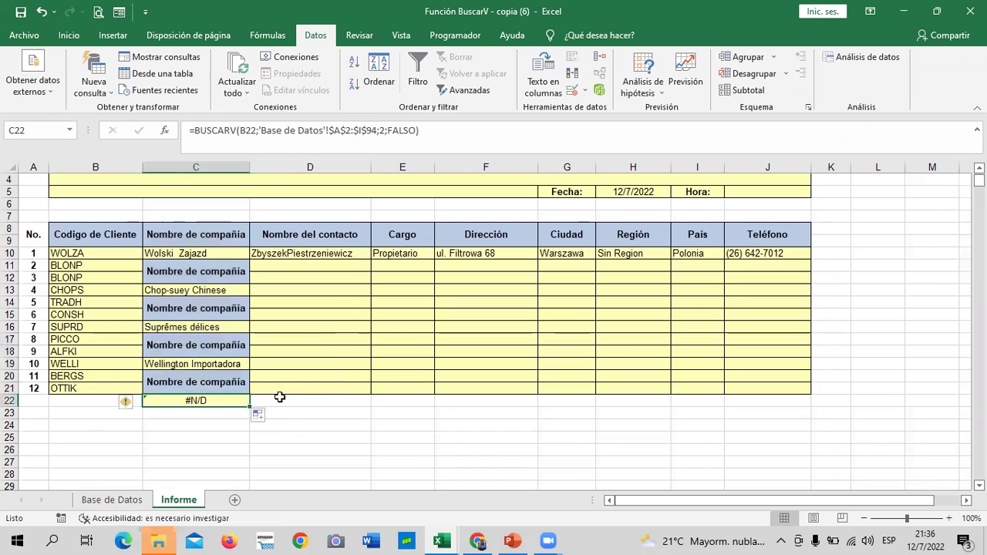
key("Delete")
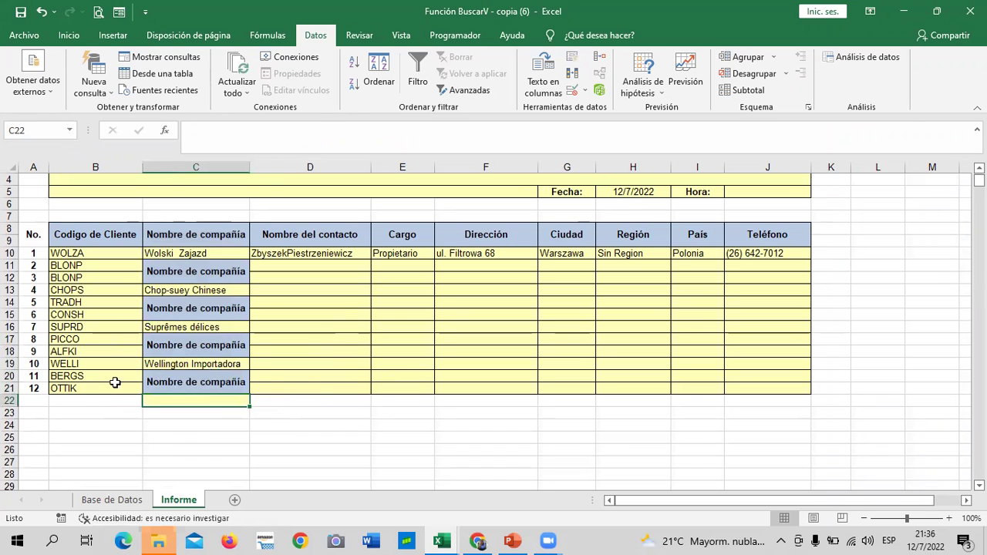
left_click(89, 398)
left_click(331, 415)
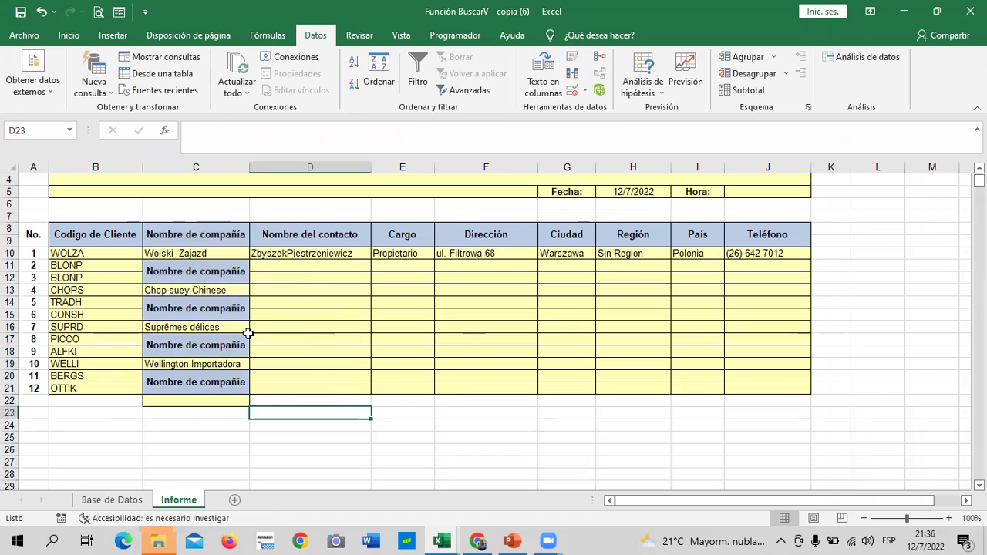
Step: Try customer codes ALFKI and then FOLKO from B10's dropdown list
left_click(297, 253)
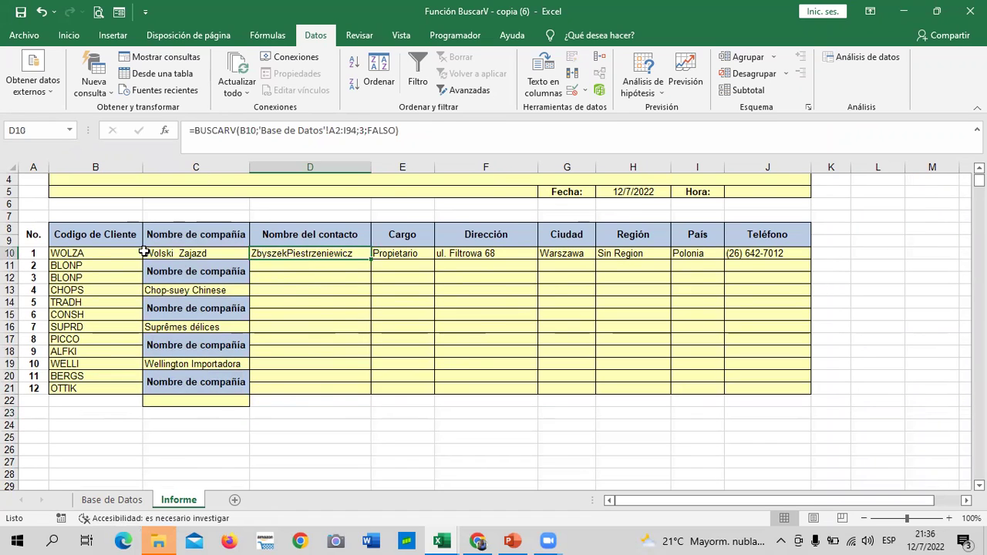
left_click(92, 251)
left_click(149, 253)
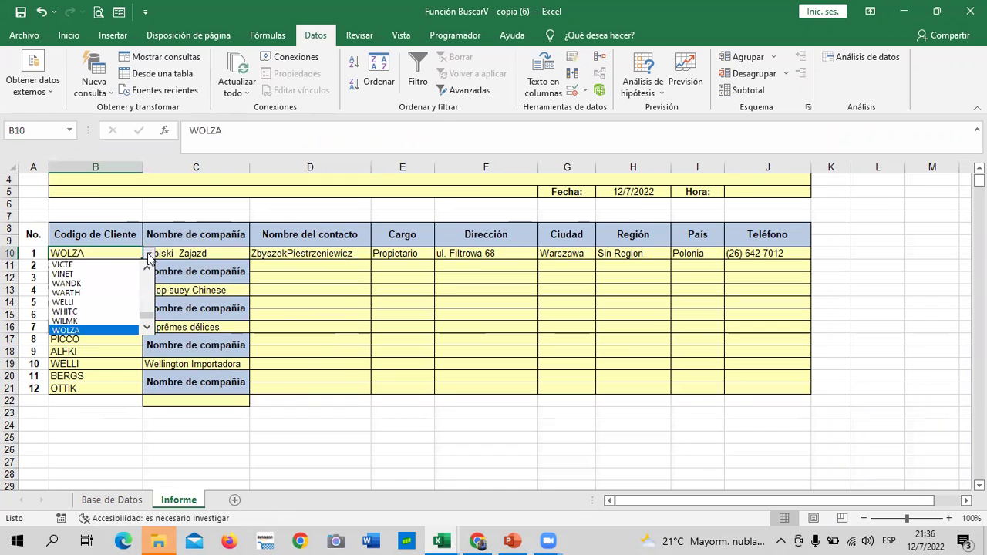
mouse_move(151, 314)
left_mouse_down()
mouse_move(156, 296)
mouse_move(146, 284)
left_mouse_up()
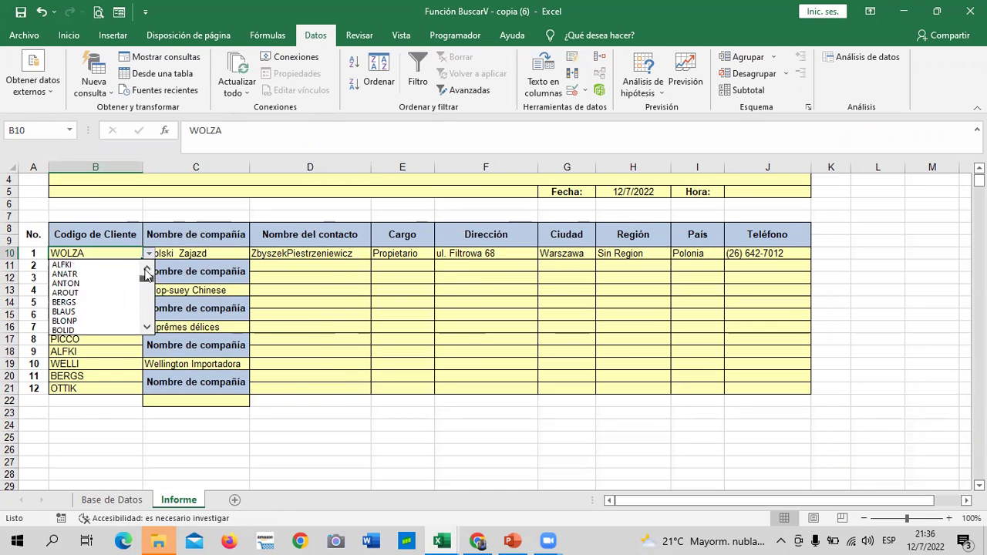
left_click(87, 266)
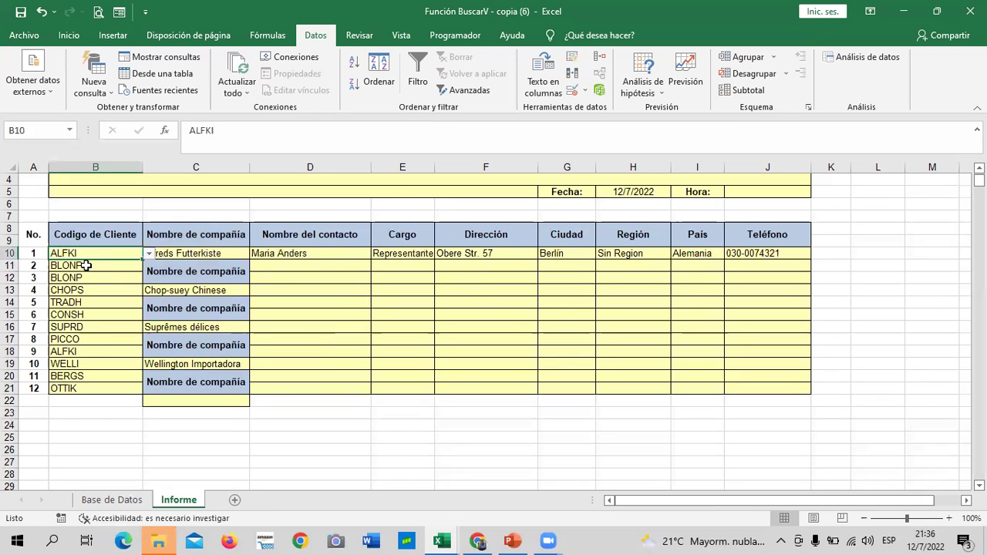
left_click(150, 254)
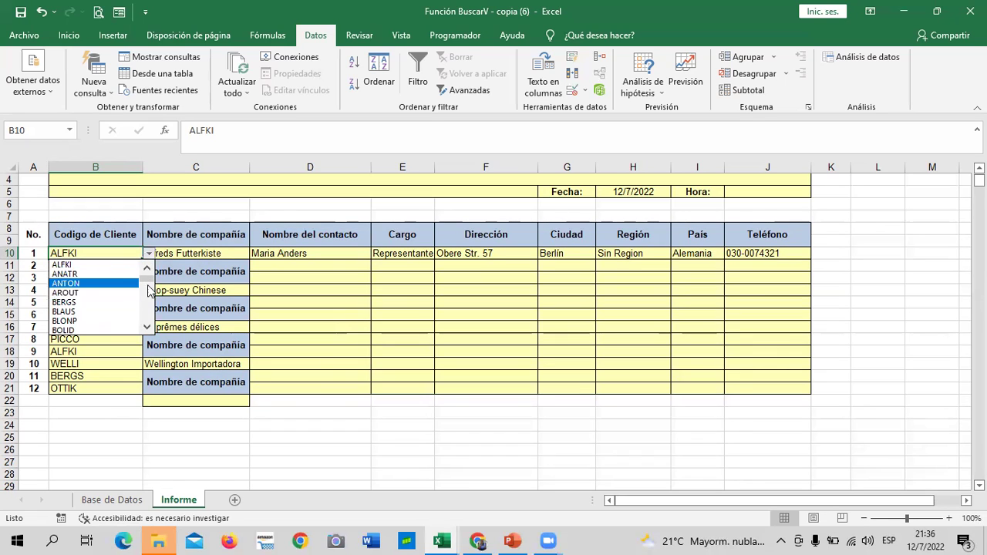
left_click_drag(146, 279, 147, 289)
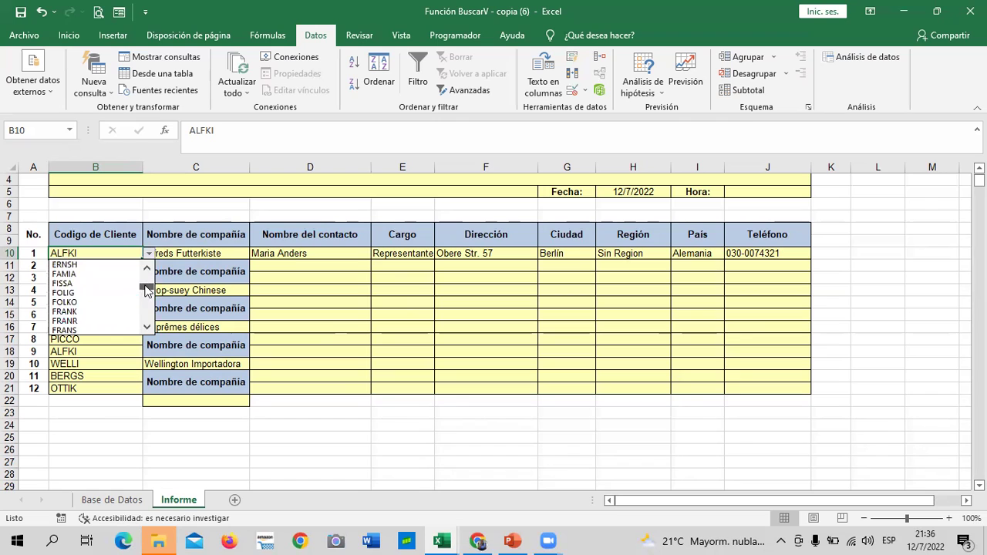
left_click(77, 303)
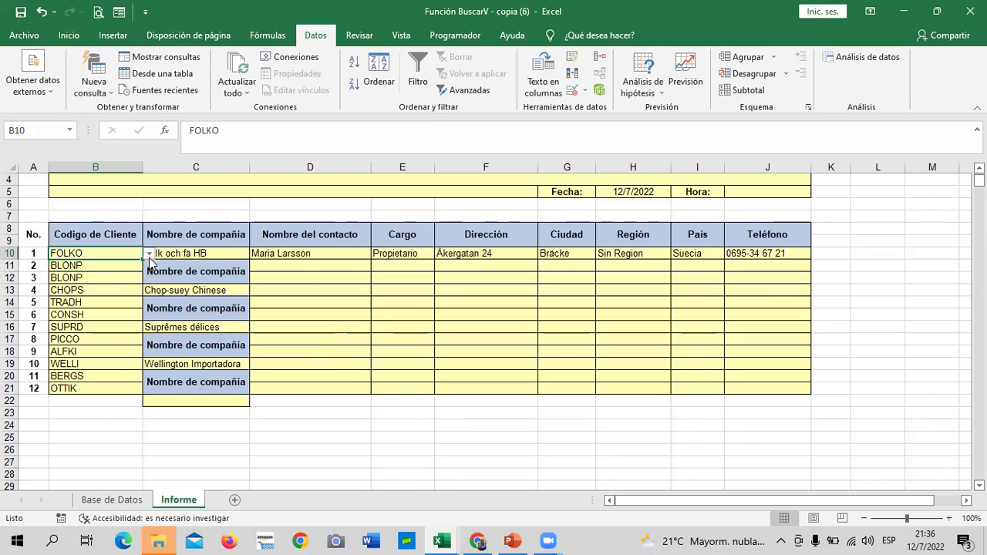
Step: Choose WILMK in B10 so row 10 shows Wilman Kala, Helsinki, Finlandia
left_click(149, 254)
left_click_drag(148, 292, 148, 330)
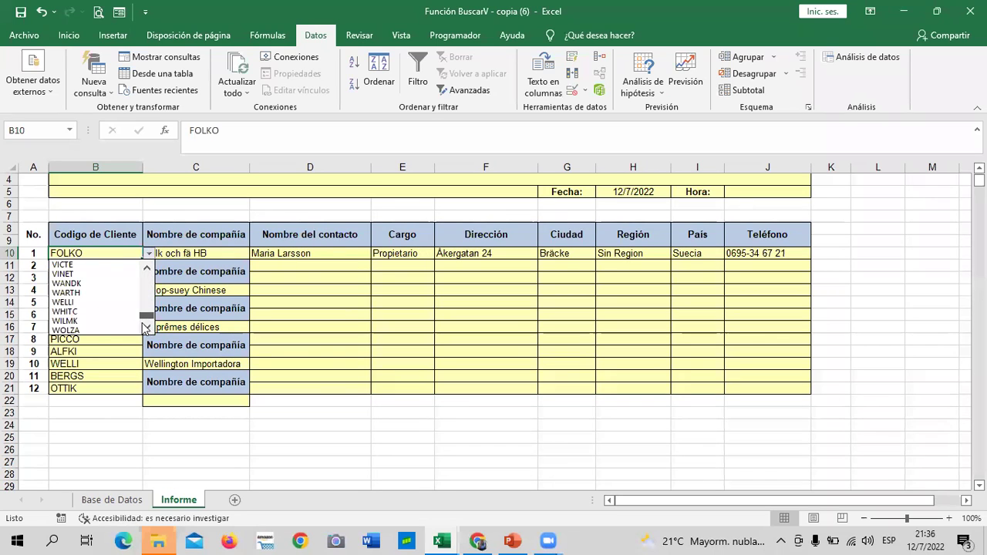
left_click(97, 318)
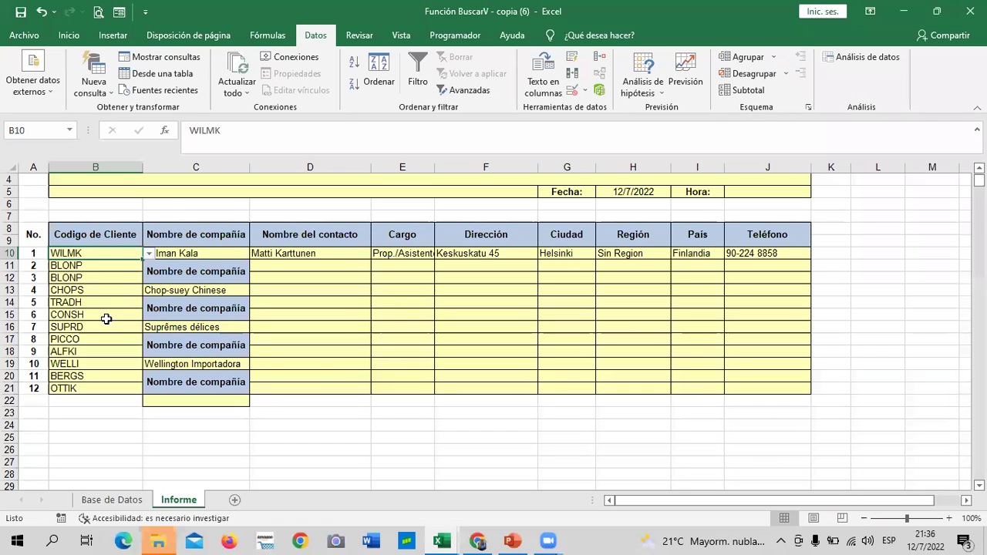
left_click(342, 374)
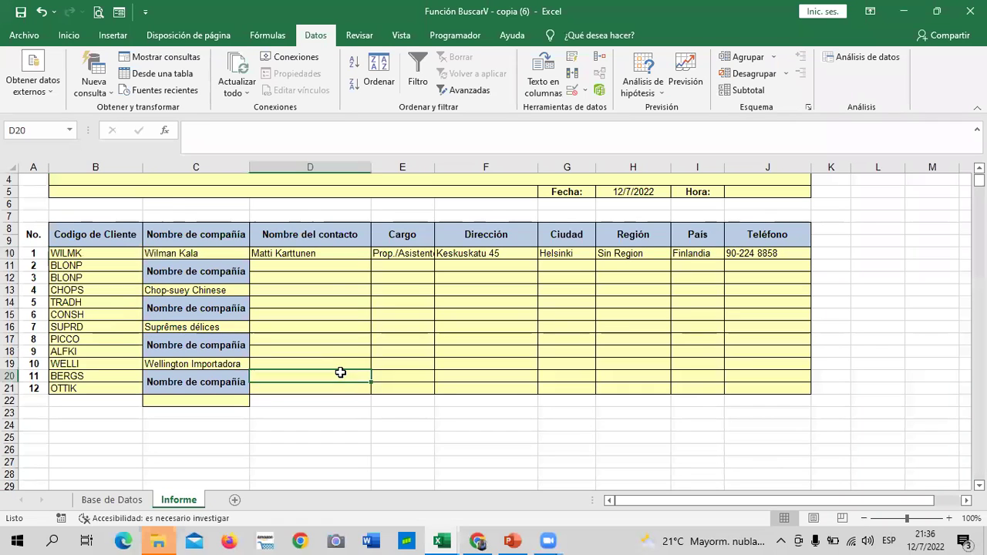
Step: Undo the contact formula fill-down from D10 to D21
left_click(324, 255)
left_click_drag(371, 259, 372, 394)
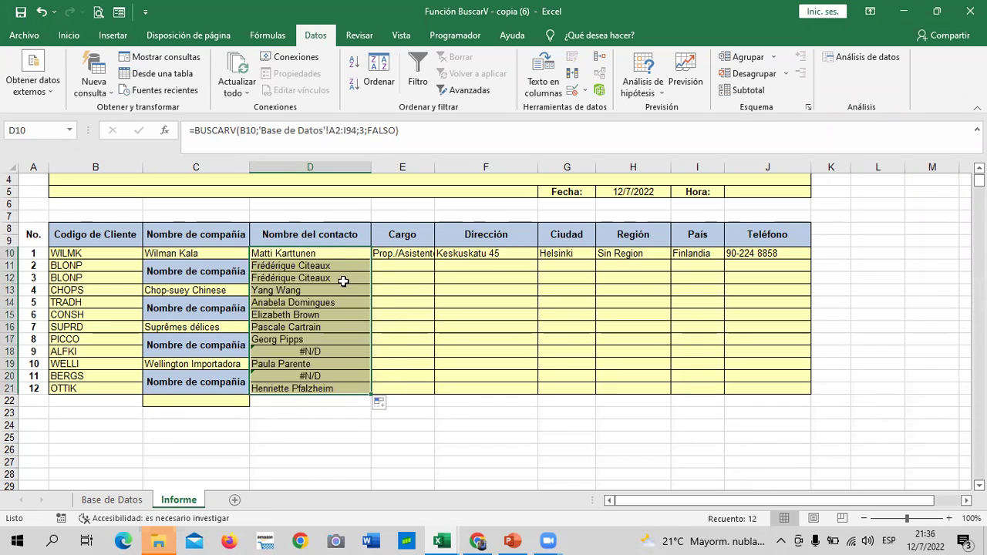
left_click(41, 12)
left_click(421, 330)
left_click(337, 257)
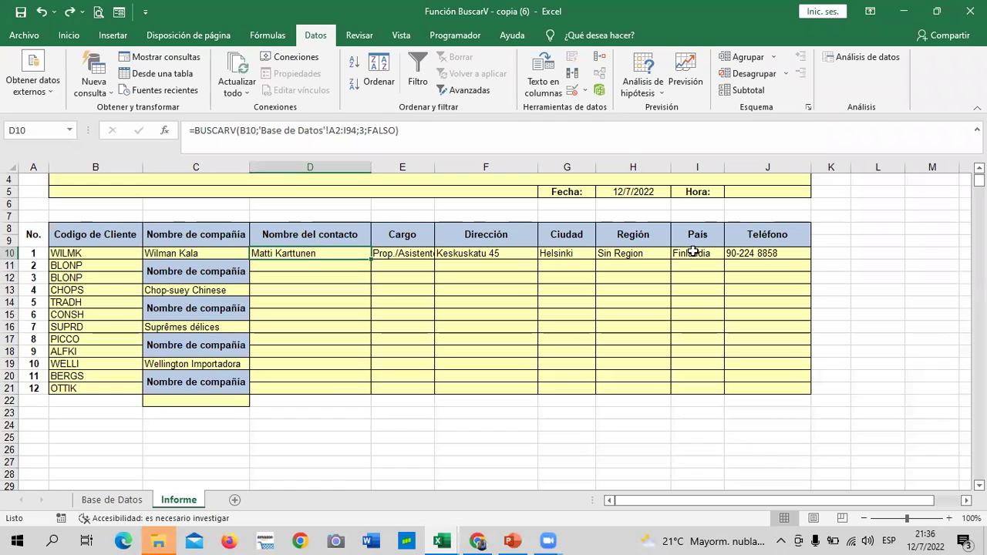
Step: Make D10's lookup range absolute as 'Base de Datos'!$A$2:$I$94
left_click(331, 131)
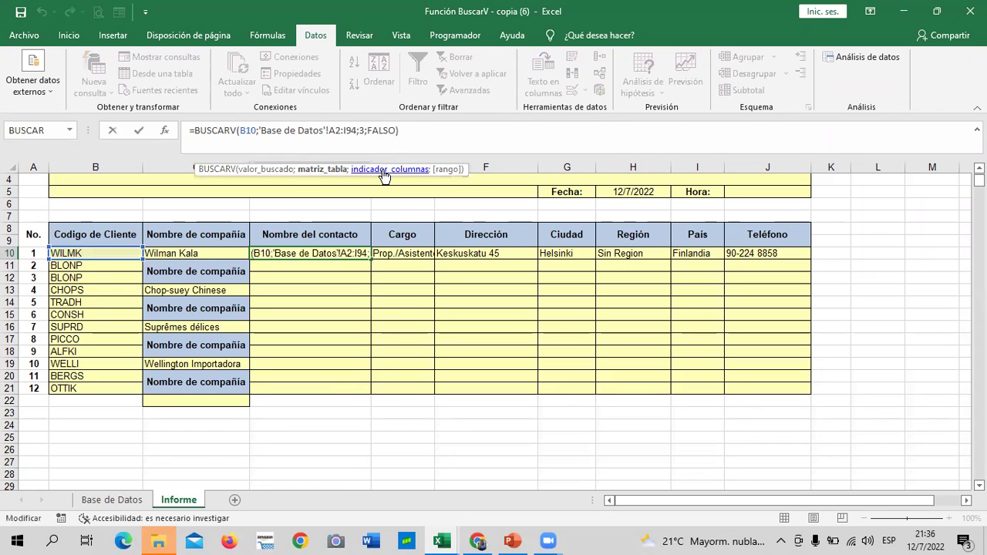
type("$")
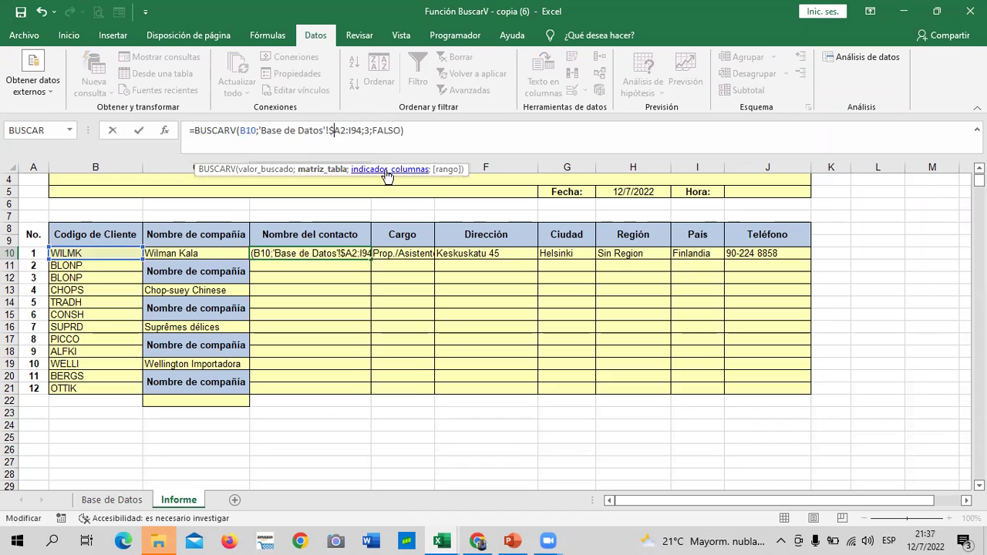
left_click(345, 131)
type("$")
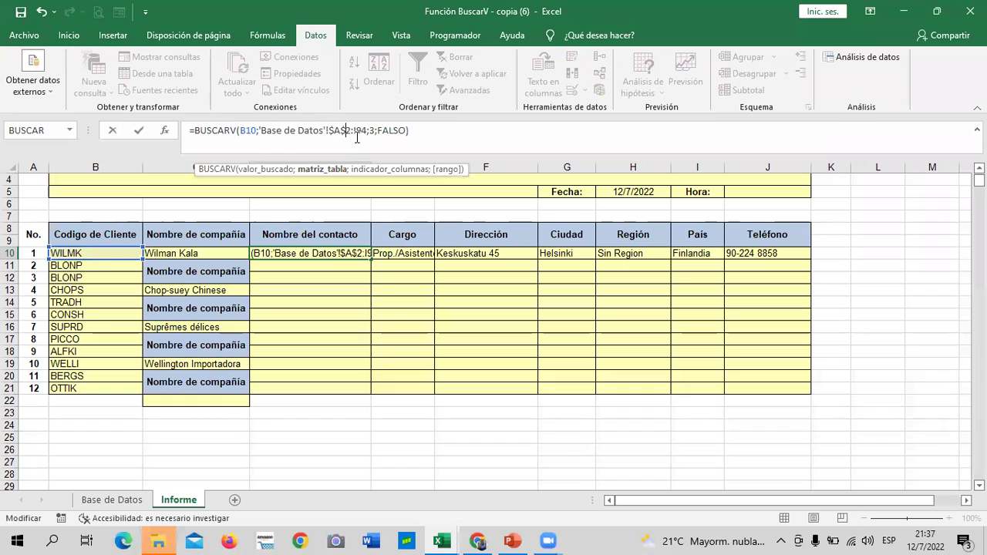
left_click(352, 132)
type("$")
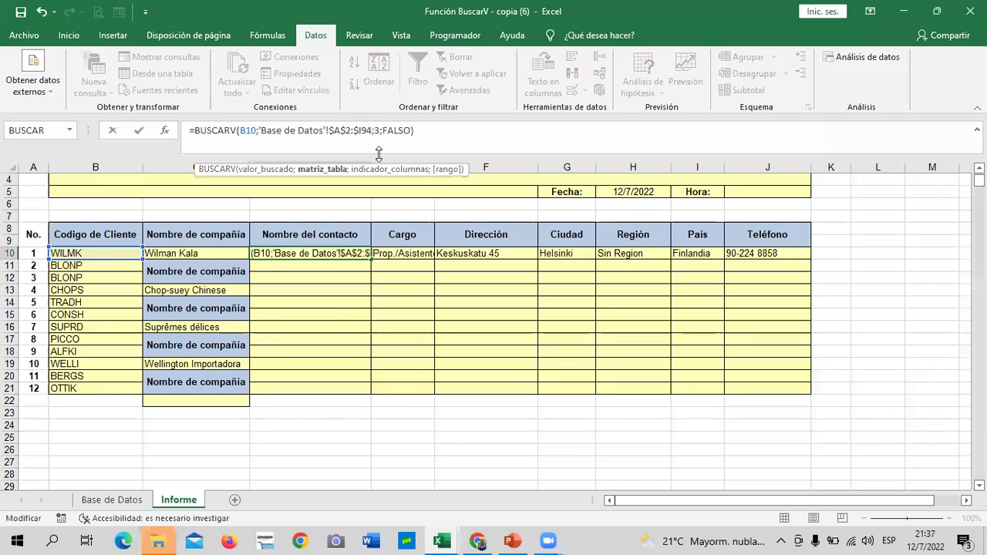
left_click(359, 131)
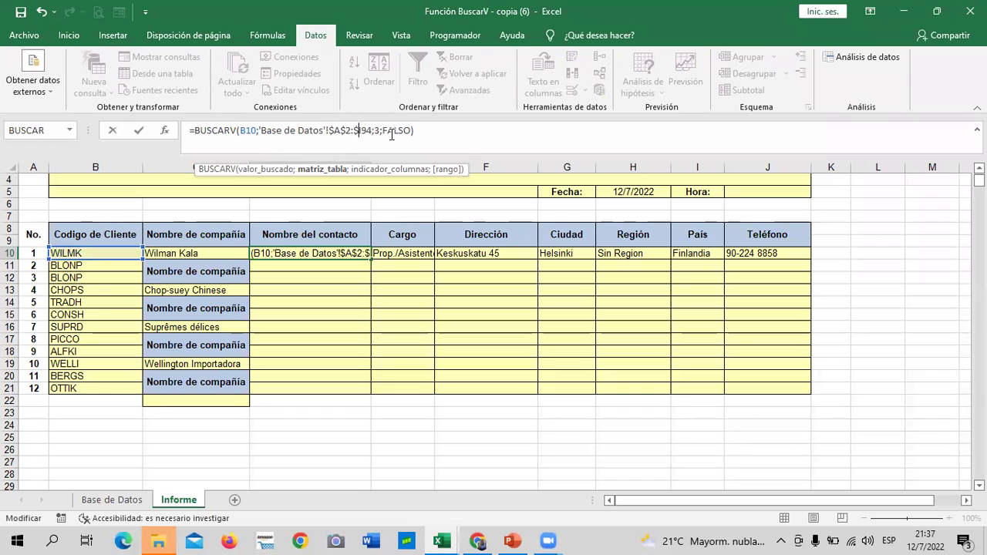
key("Right")
type("$")
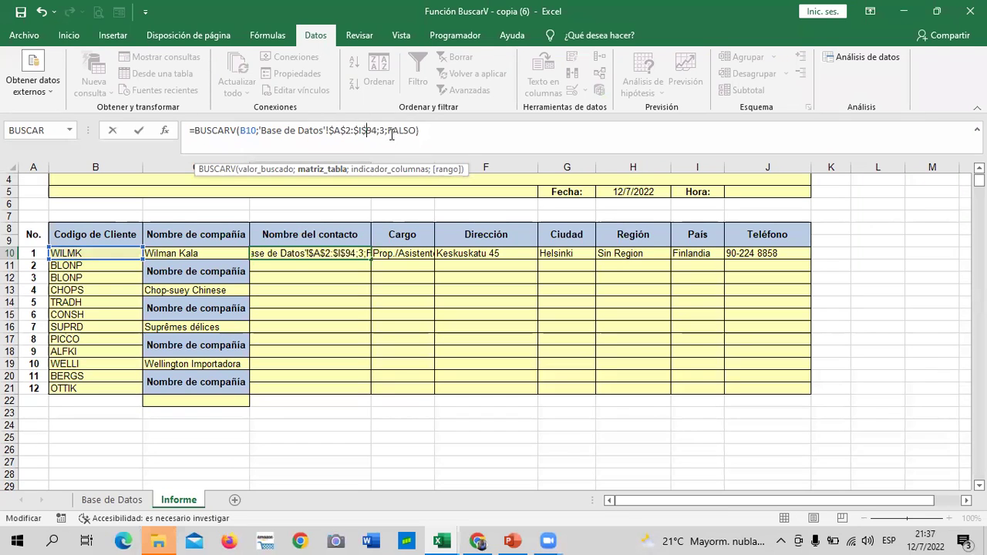
key("Return")
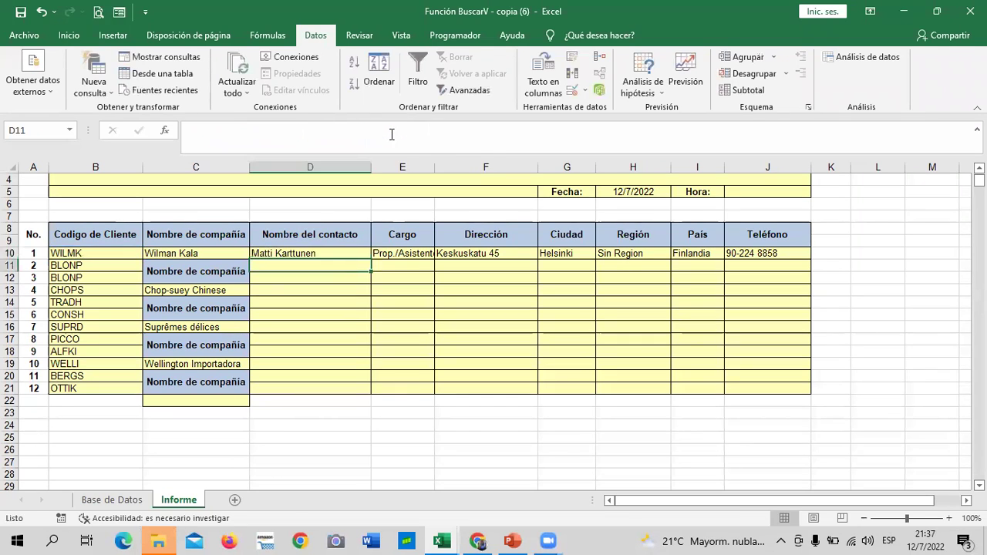
Step: Fill D10's contact name lookup down to D21
left_click(295, 251)
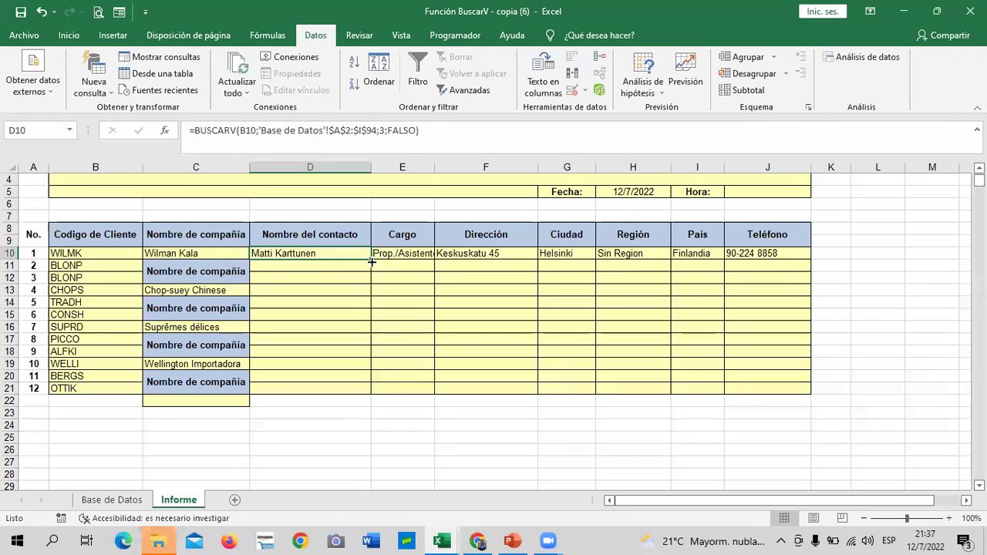
left_click_drag(371, 260, 379, 396)
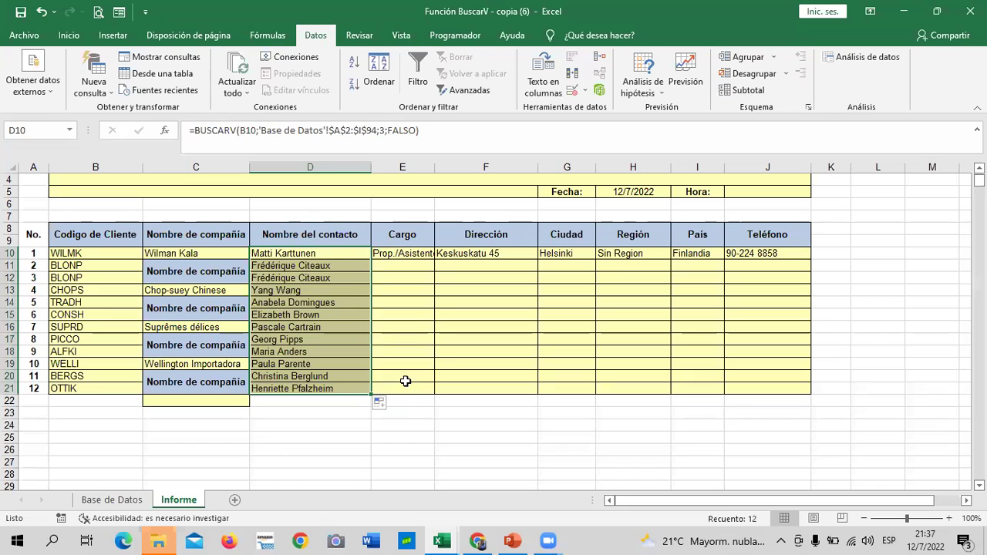
left_click(297, 438)
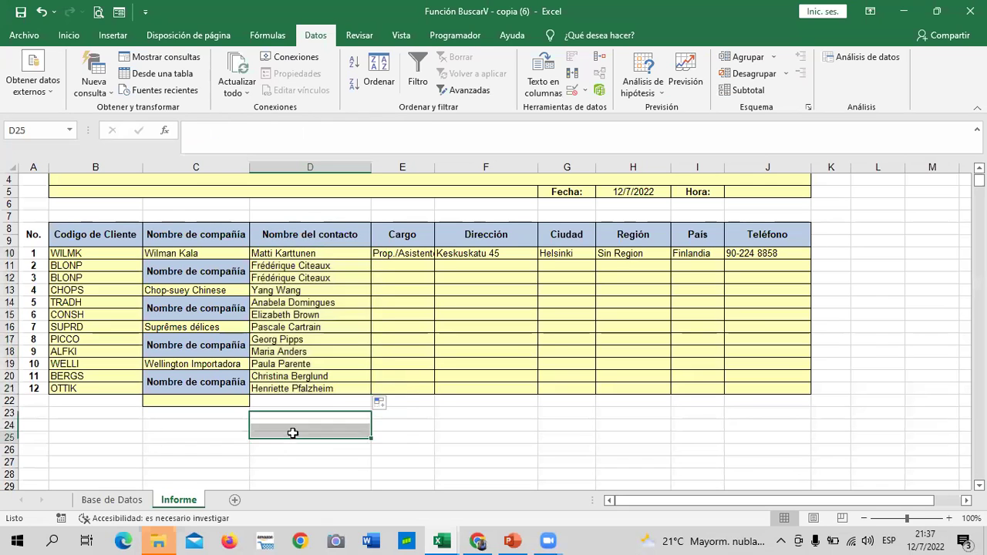
left_click(420, 254)
Step: Try filling the job title lookup to E21 and widening column E, then undo both
left_click_drag(435, 169, 443, 170)
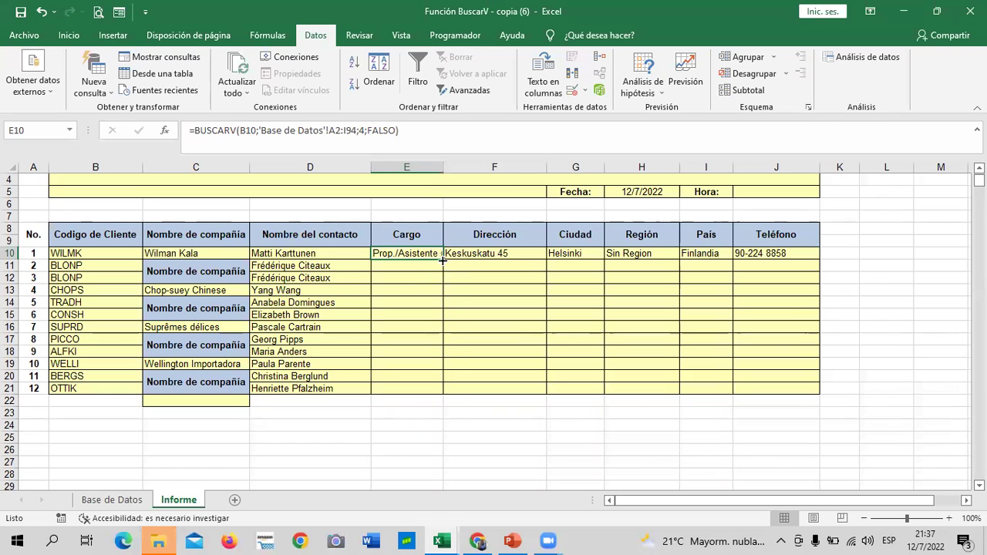
left_click_drag(443, 260, 443, 392)
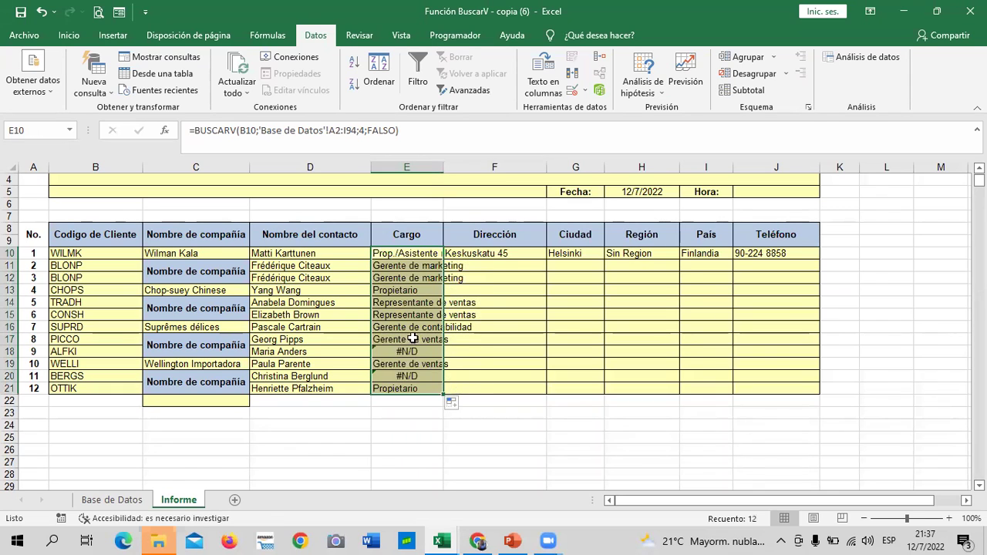
left_click_drag(443, 167, 481, 172)
left_click(522, 376)
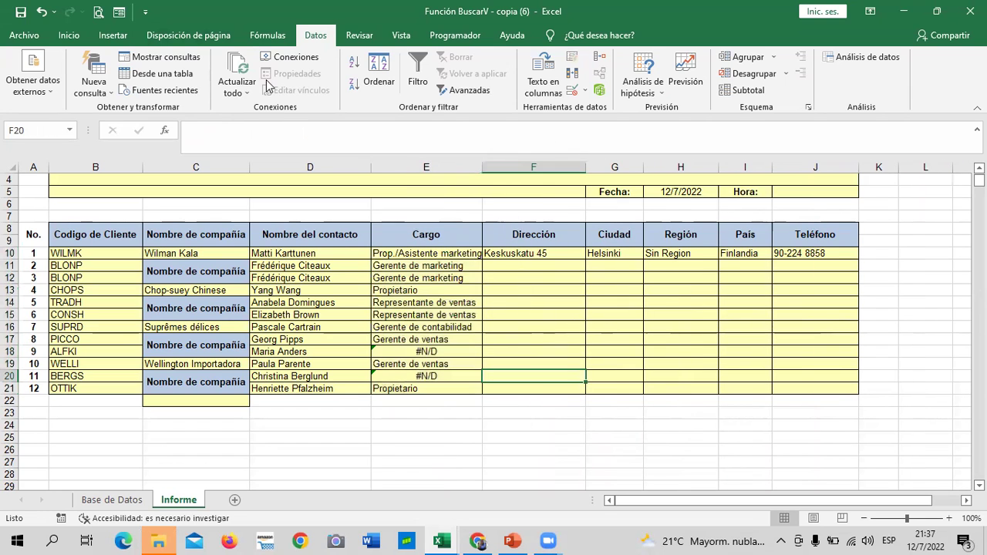
left_click(43, 13)
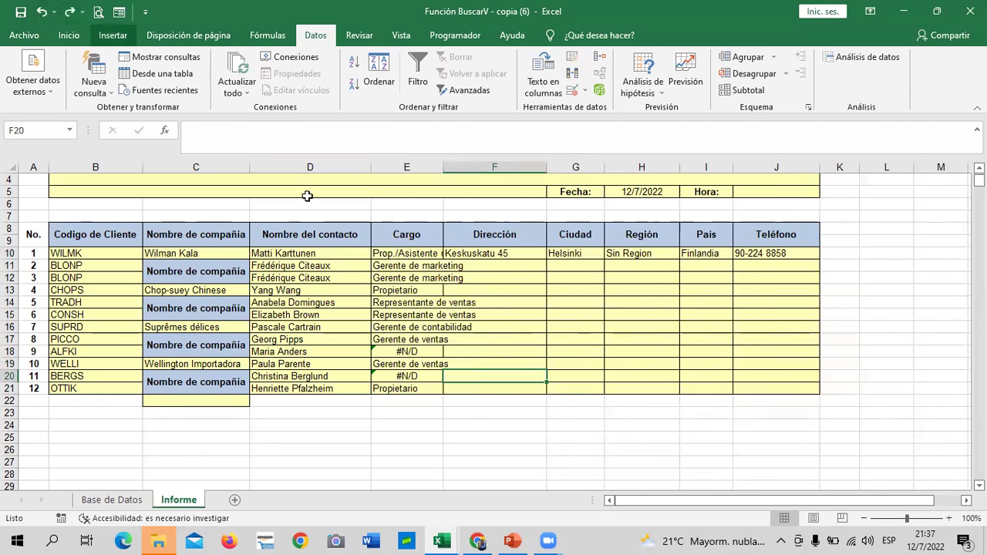
left_click(43, 13)
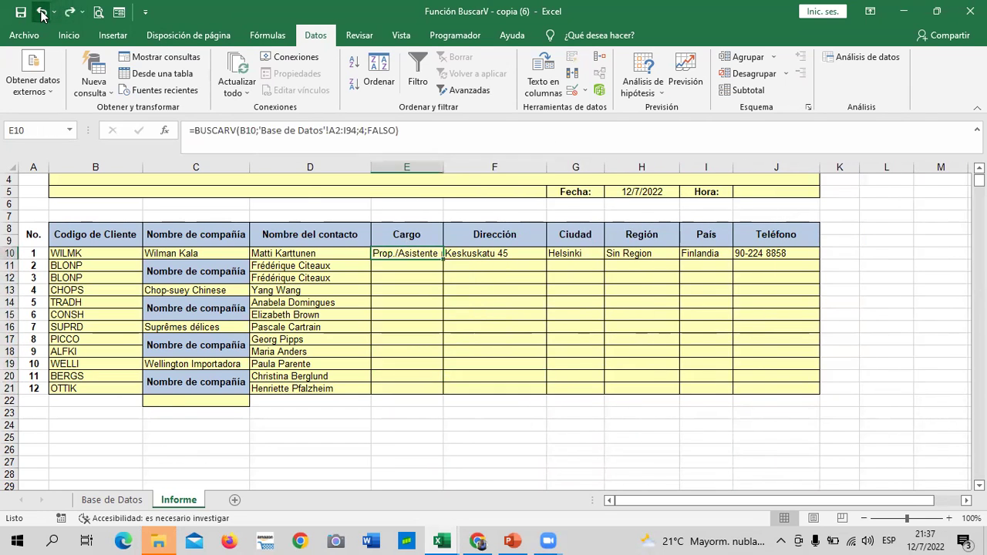
Step: Make E10's job title lookup range absolute as $A$2:$I$94
left_click(332, 130)
type("$")
left_click(343, 129)
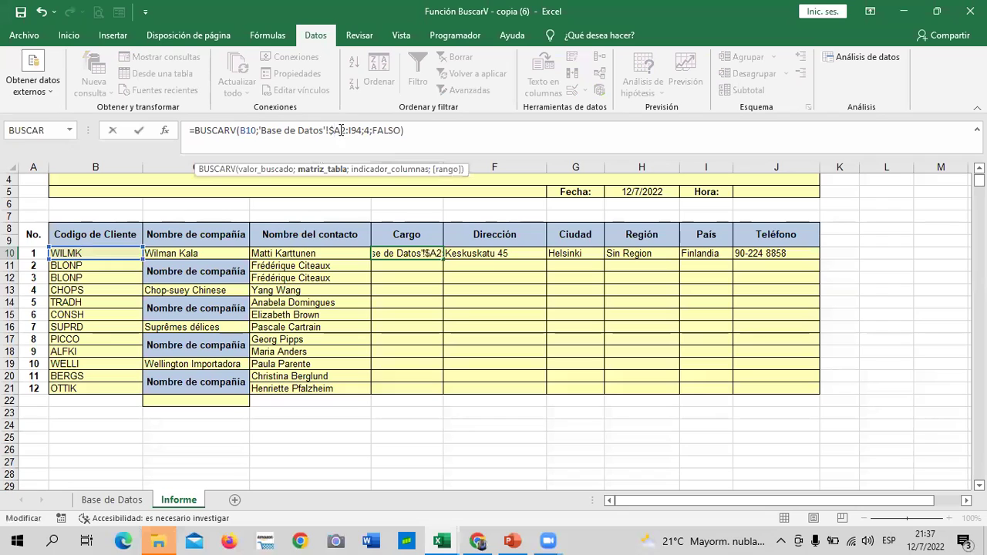
type("$")
left_click(354, 129)
type("$")
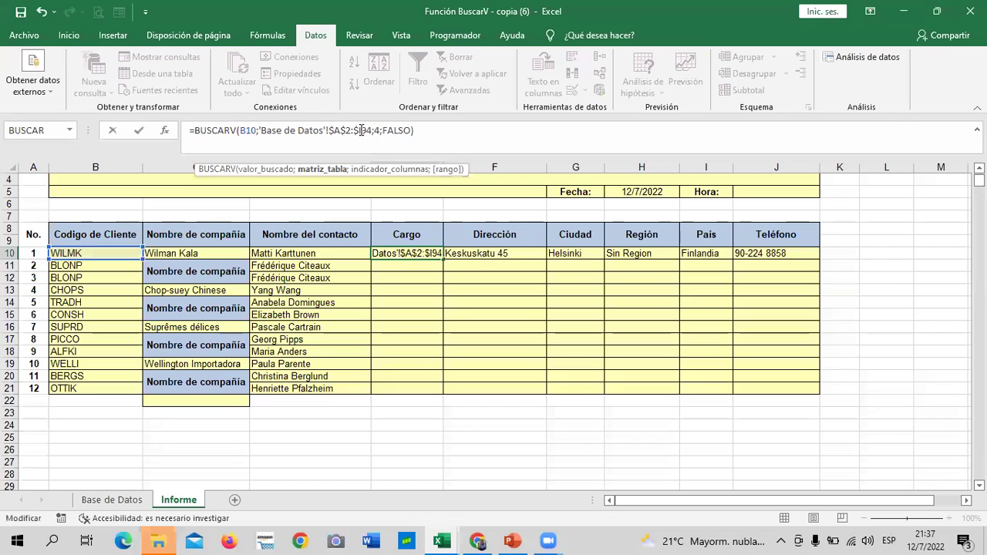
key("Right")
type("$")
key("Return")
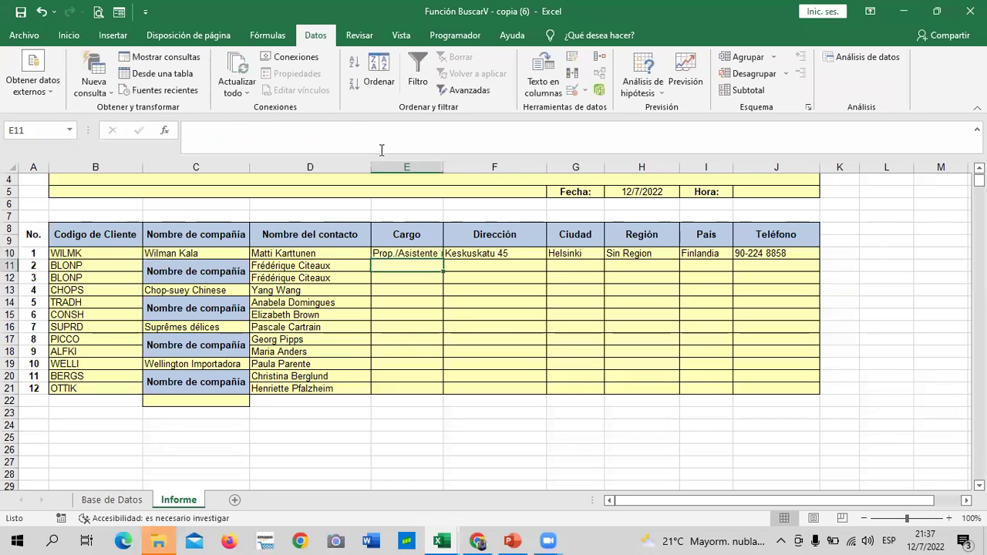
Step: Fill the job title lookup down to E21 and widen column E
left_click(414, 250)
left_click_drag(443, 260, 462, 390)
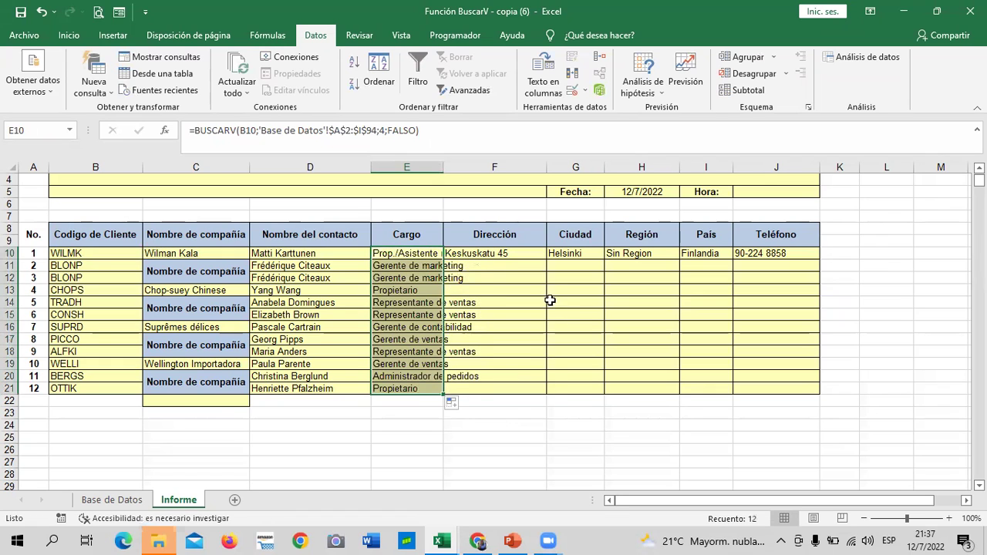
left_click(532, 376)
left_click_drag(443, 167, 516, 177)
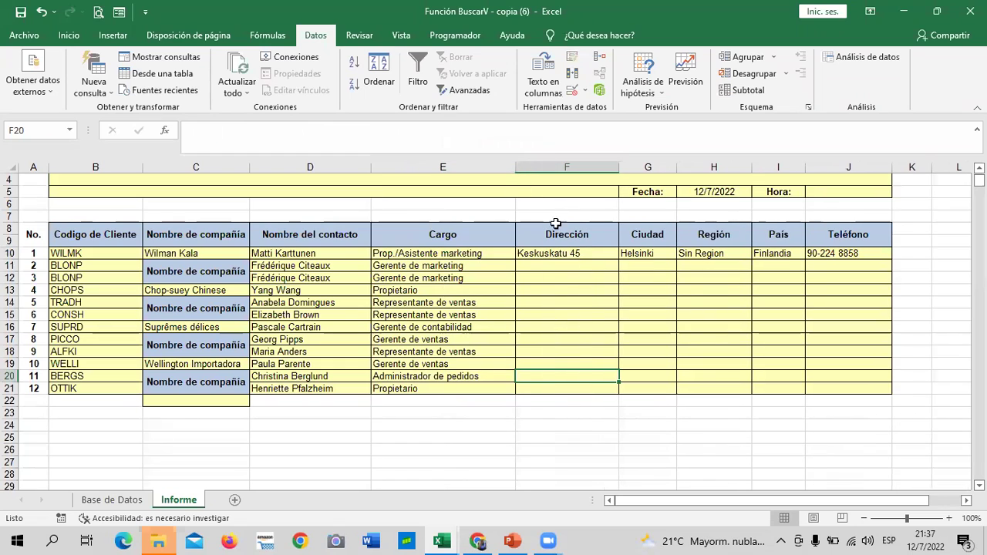
Step: Anchor F10's address lookup range as 'Base de Datos'!$A$2:$I$94
left_click(552, 253)
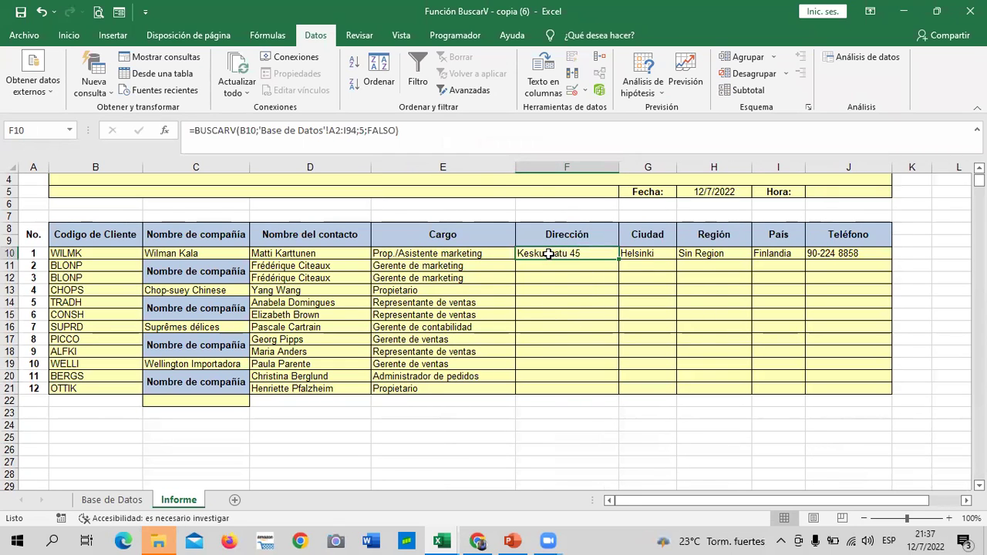
left_click(329, 130)
type("$")
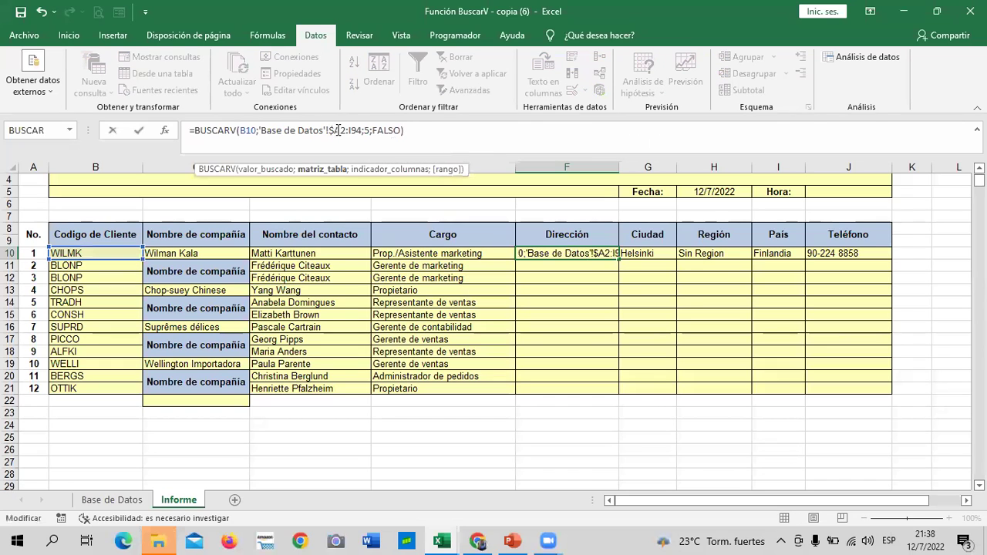
left_click(339, 130)
type("$")
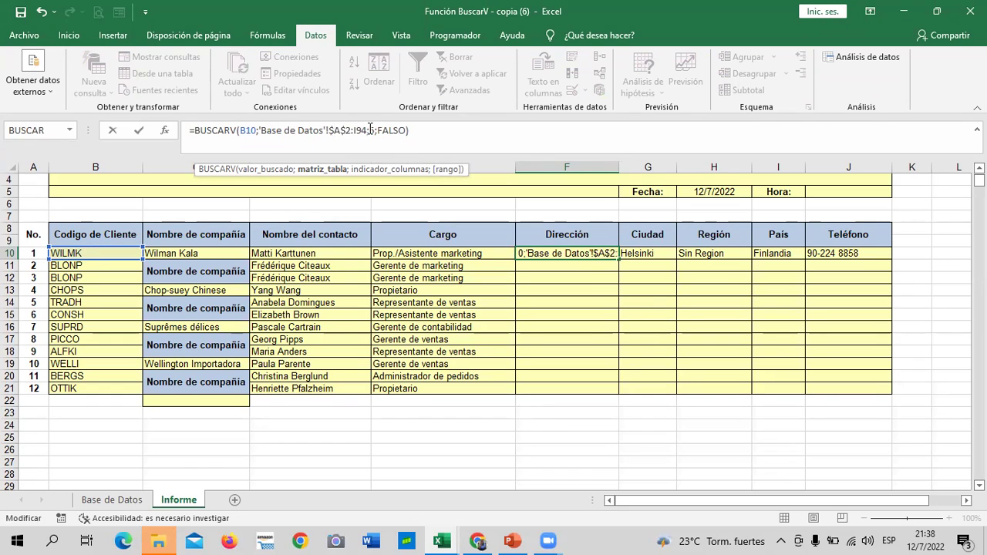
left_click(367, 130)
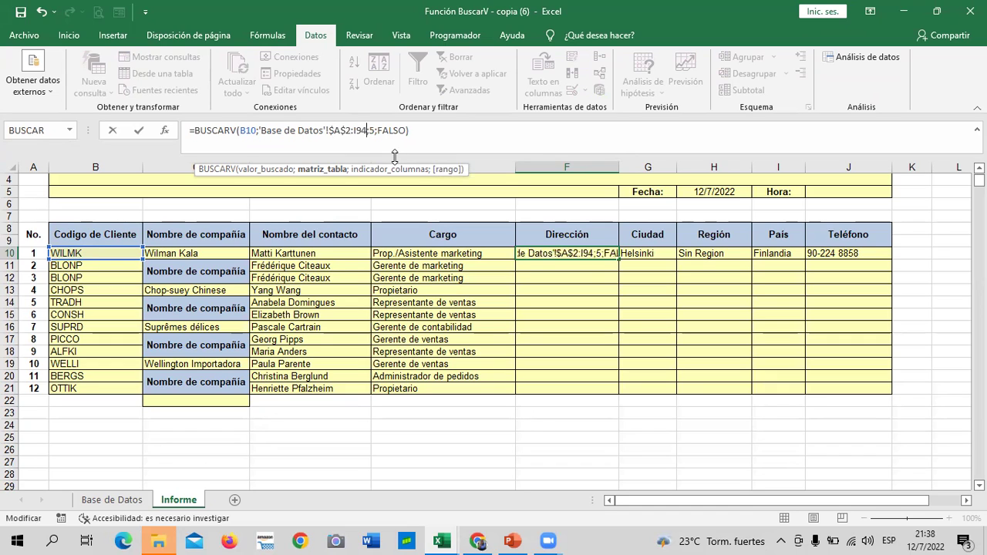
key("XF86MonBrightnessDown")
key("XF86MonBrightnessDown")
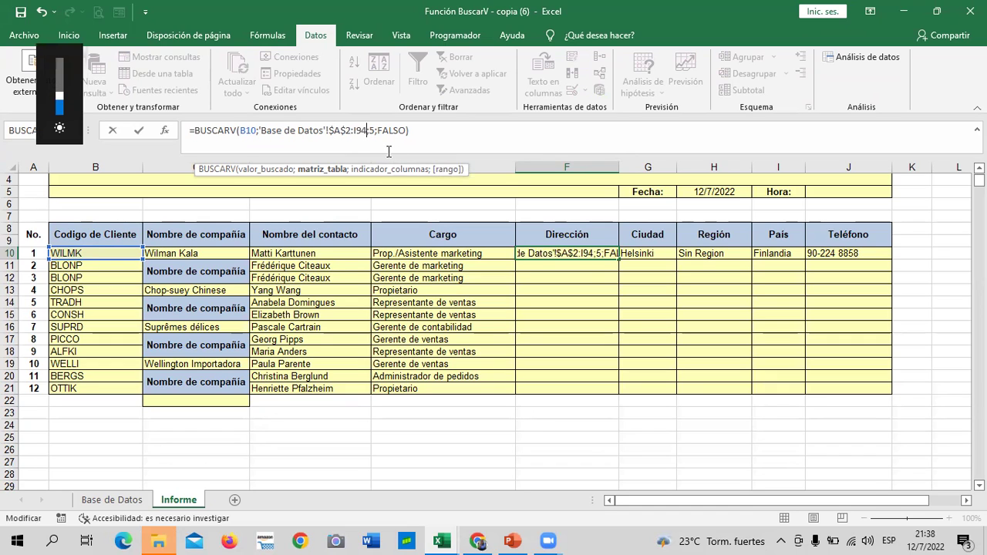
key("Left")
key("Left")
key("Left")
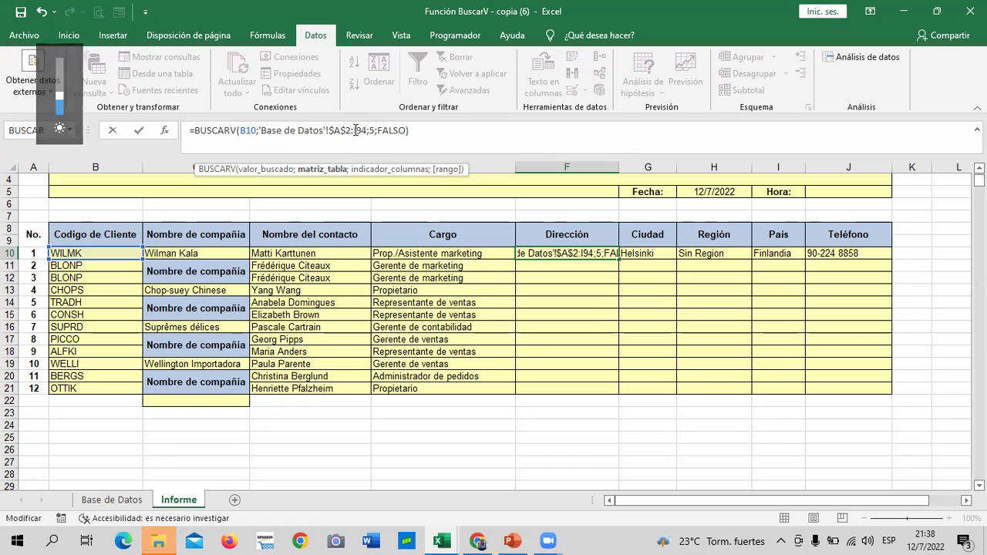
type("$")
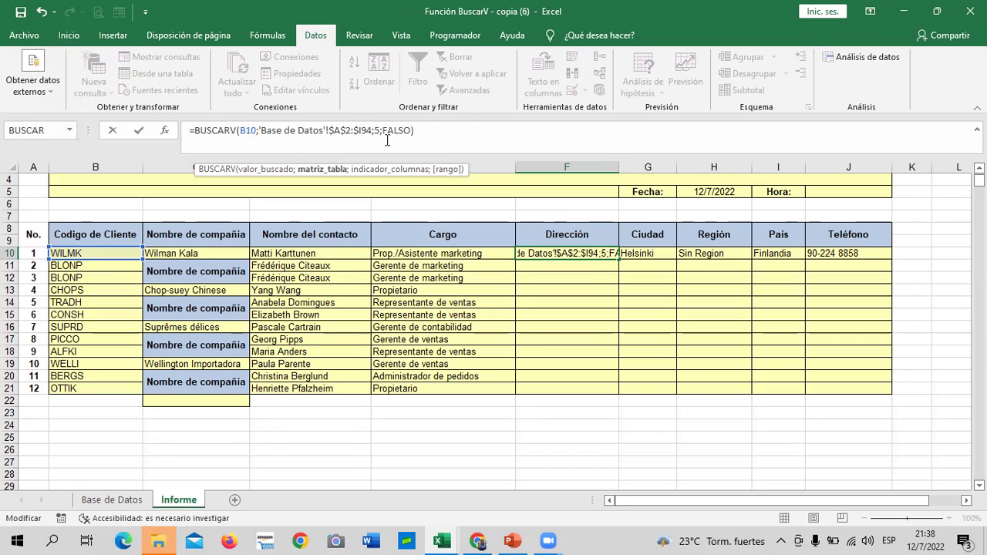
key("Right")
type("$")
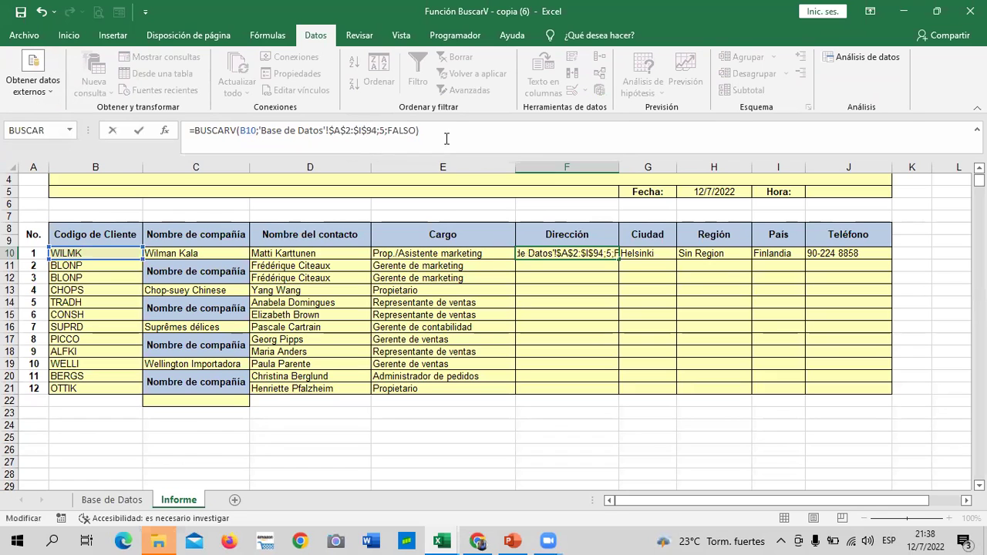
key("Return")
Step: Fill the address lookup down to F21 and widen column F
left_click(584, 254)
left_click_drag(619, 259, 633, 391)
left_click_drag(619, 167, 646, 170)
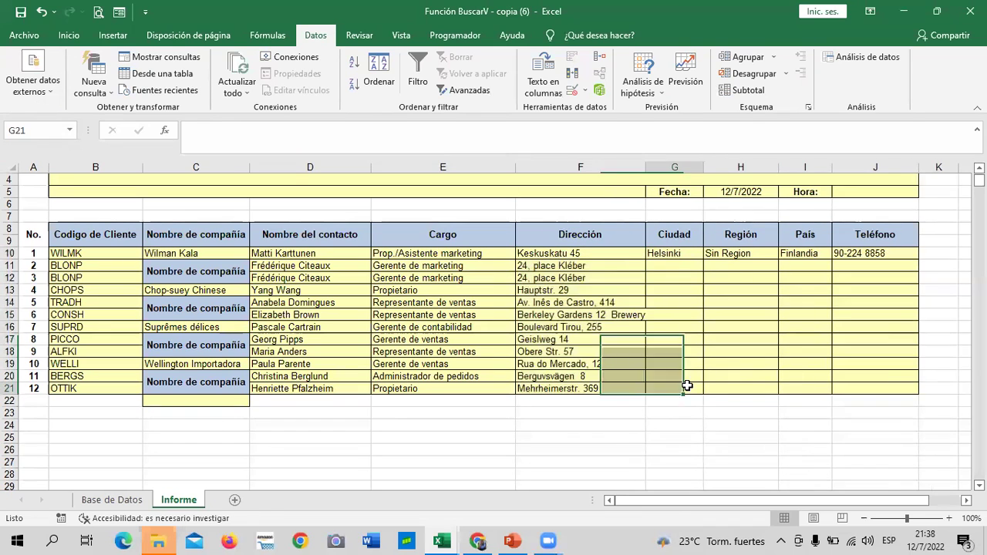
left_click(676, 253)
Step: Widen column F slightly and lock G10's city lookup range to $A$2:$I$94
left_click_drag(645, 164, 658, 165)
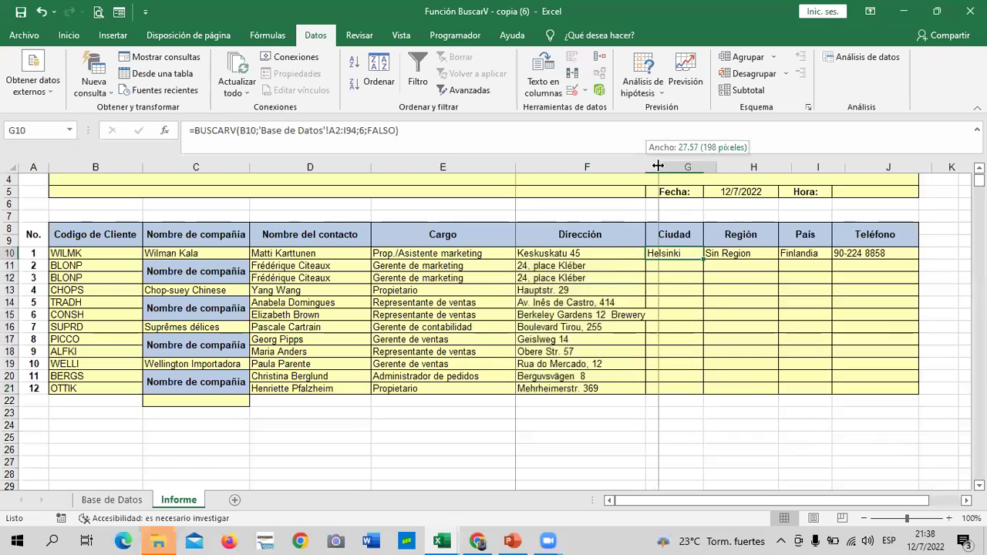
left_click(329, 131)
type("$")
left_click(343, 131)
type("$A")
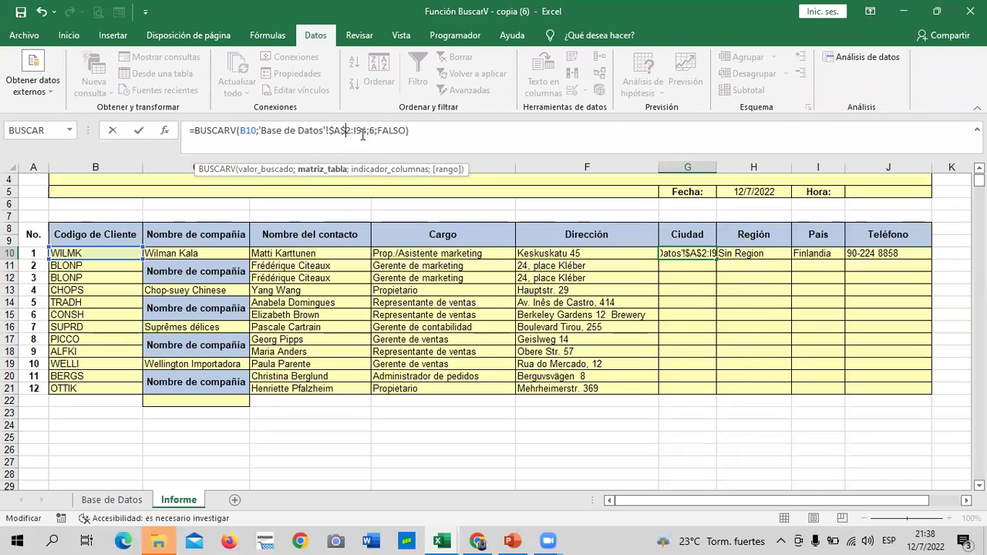
type("$2:")
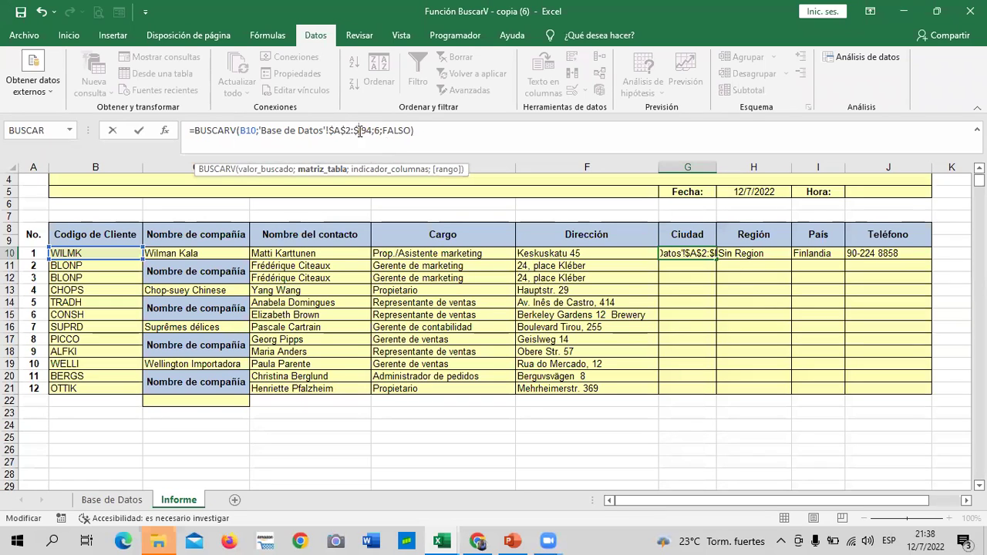
type("$")
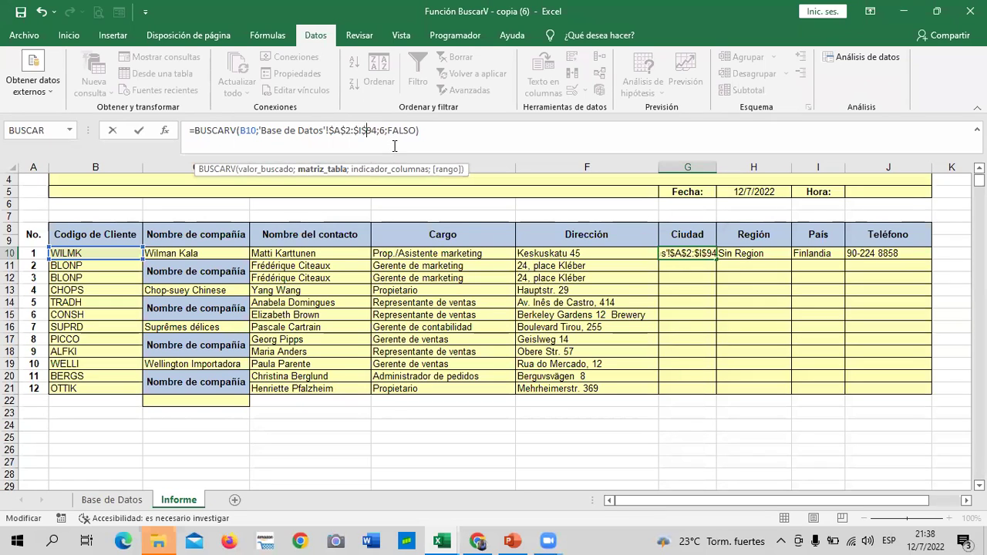
key("Return")
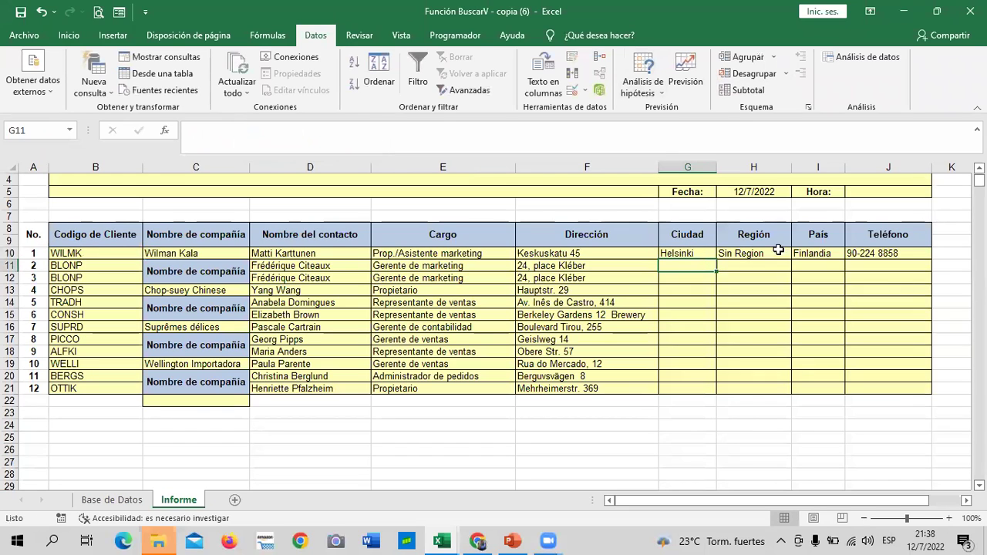
Step: Fill the city lookup down to G21, Helsinki through Köln
left_click(701, 253)
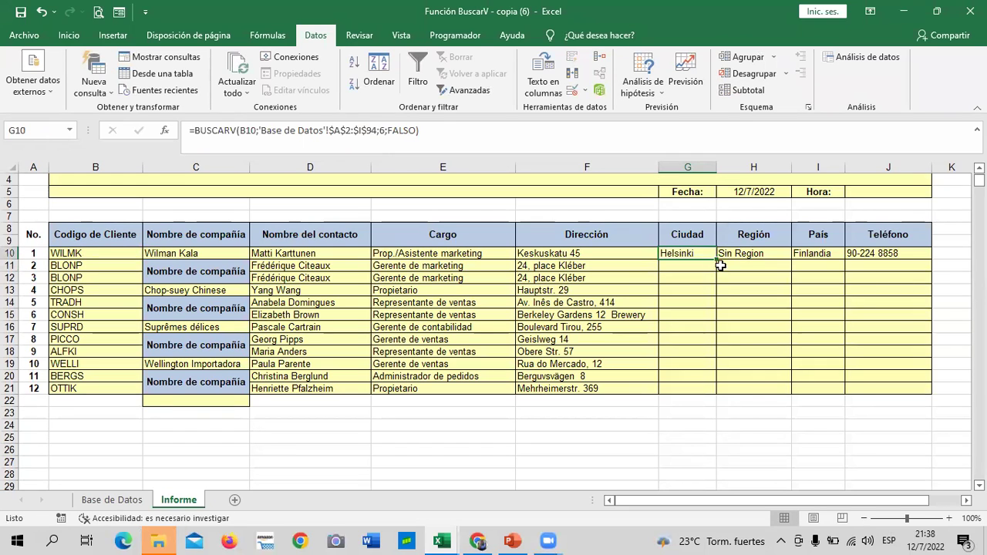
left_click_drag(717, 259, 686, 390)
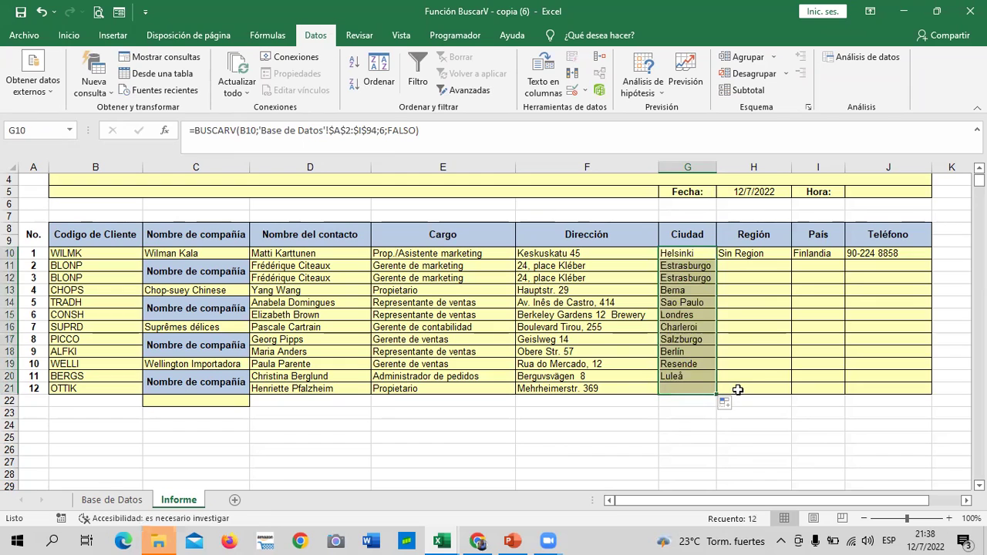
left_click(757, 382)
Step: Lock H10's region lookup range to 'Base de Datos'!$A$2:$I$94
left_click(762, 256)
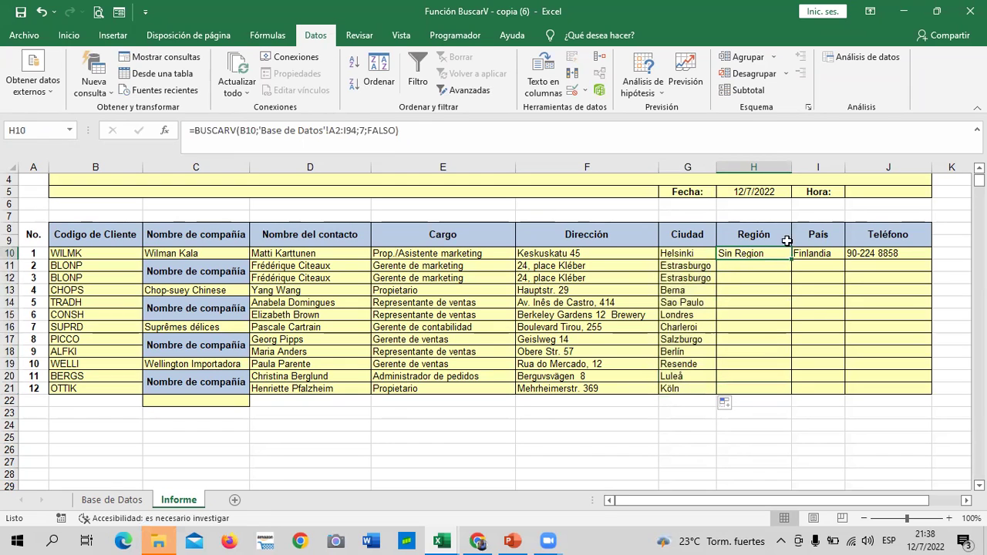
left_click(376, 145)
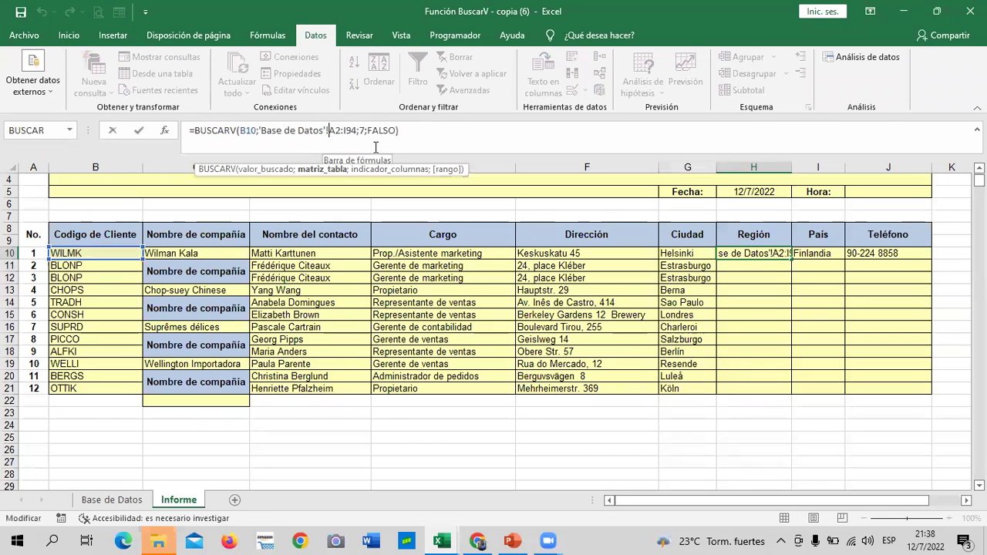
type("$")
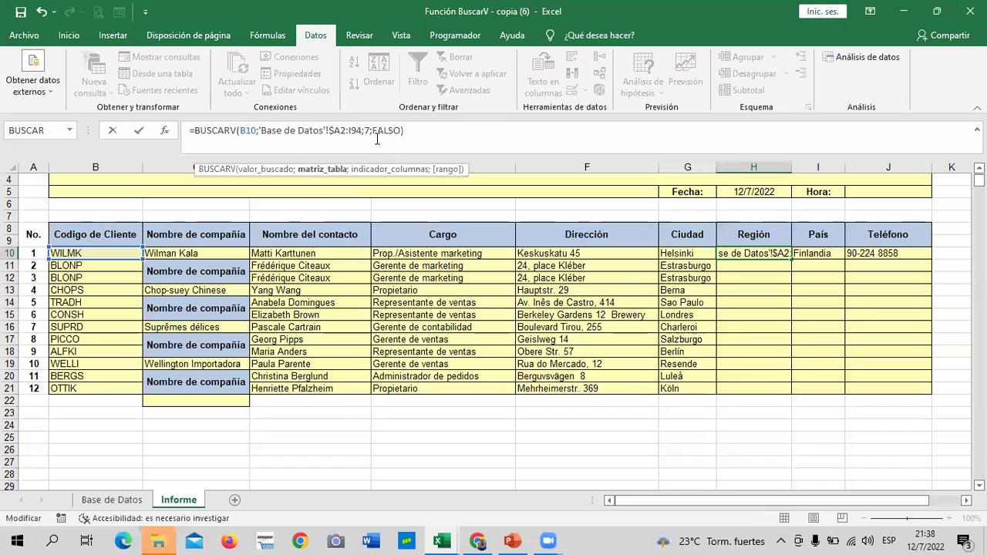
left_click(341, 129)
type("$")
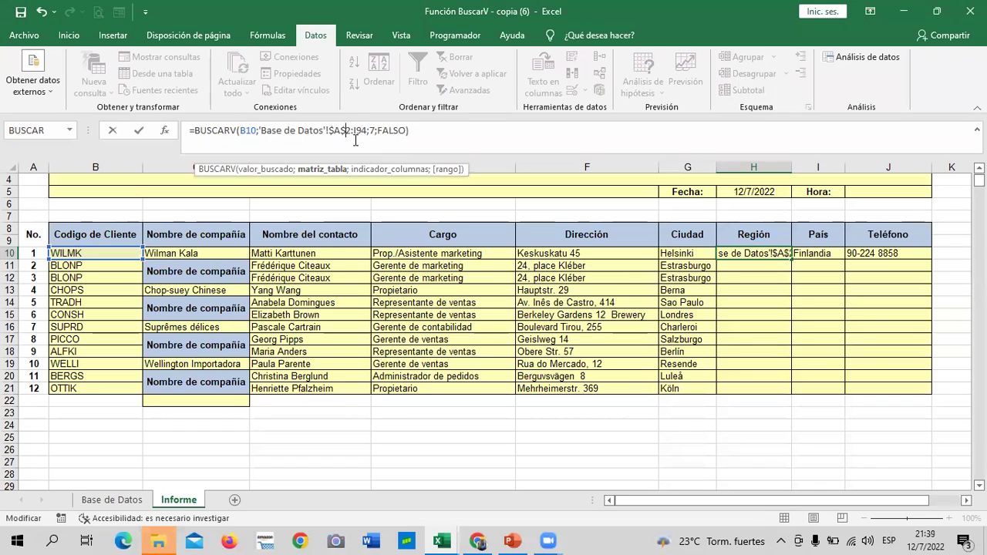
left_click(354, 130)
type("$")
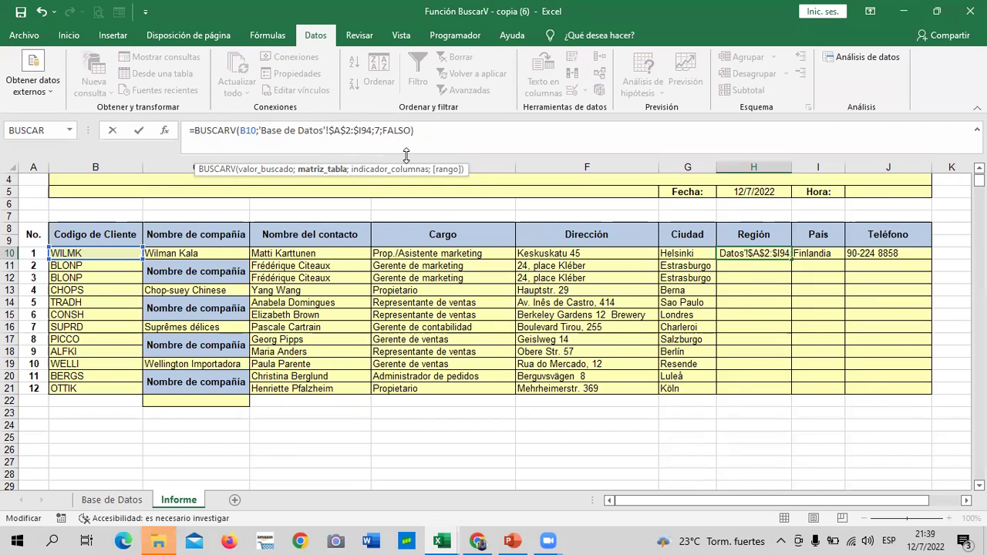
key("Return")
Step: Fill the region lookup down to H21, showing Sin Region or SP
left_click(731, 253)
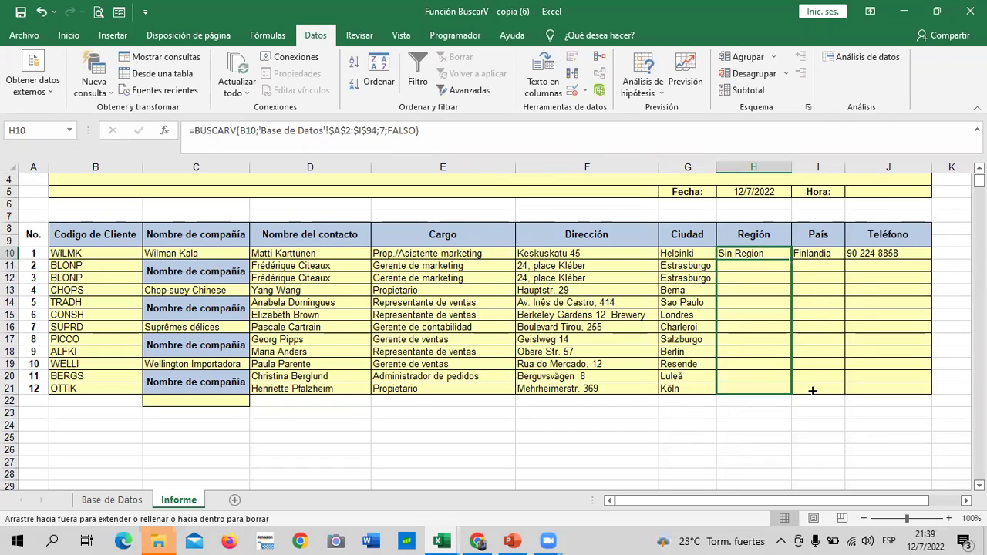
left_click_drag(794, 277, 814, 392)
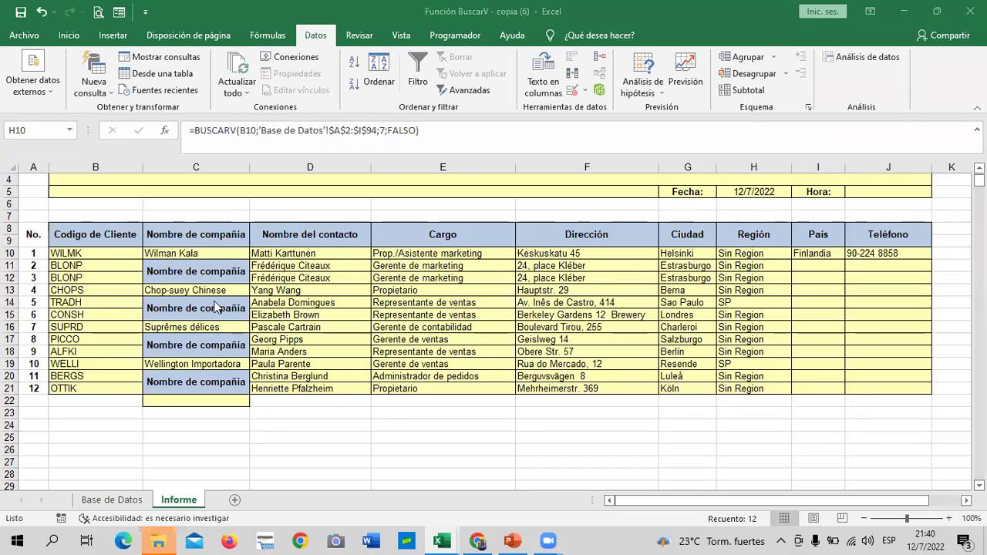
key("ctrl+shift+Down")
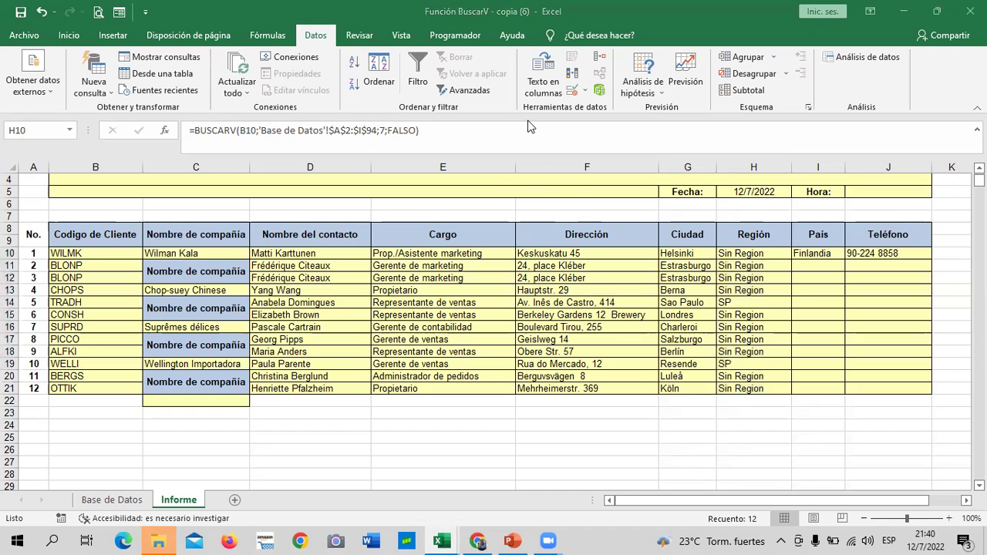
left_click(857, 391)
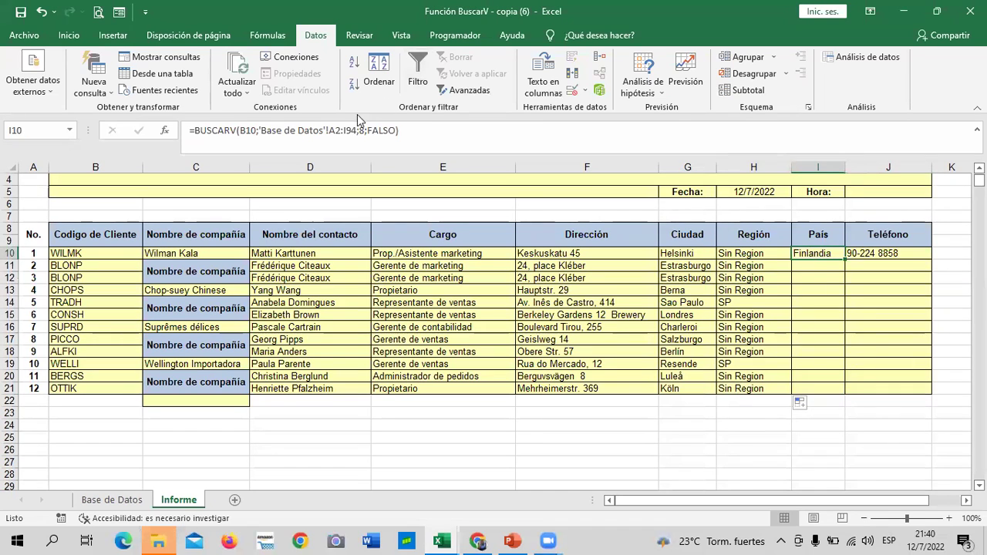
Step: Lock I10's country lookup range to 'Base de Datos'!$A$2:$I$94
left_click(332, 131)
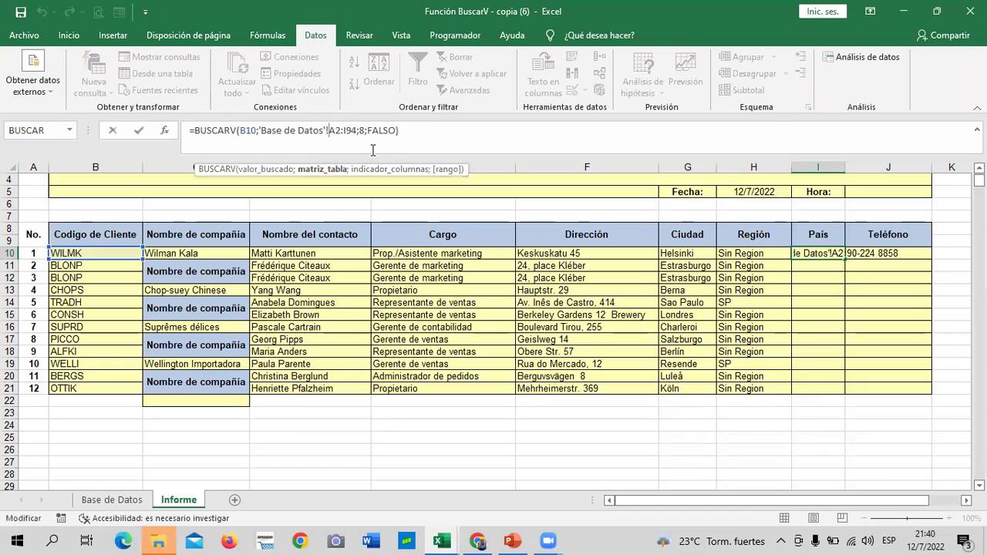
type("$")
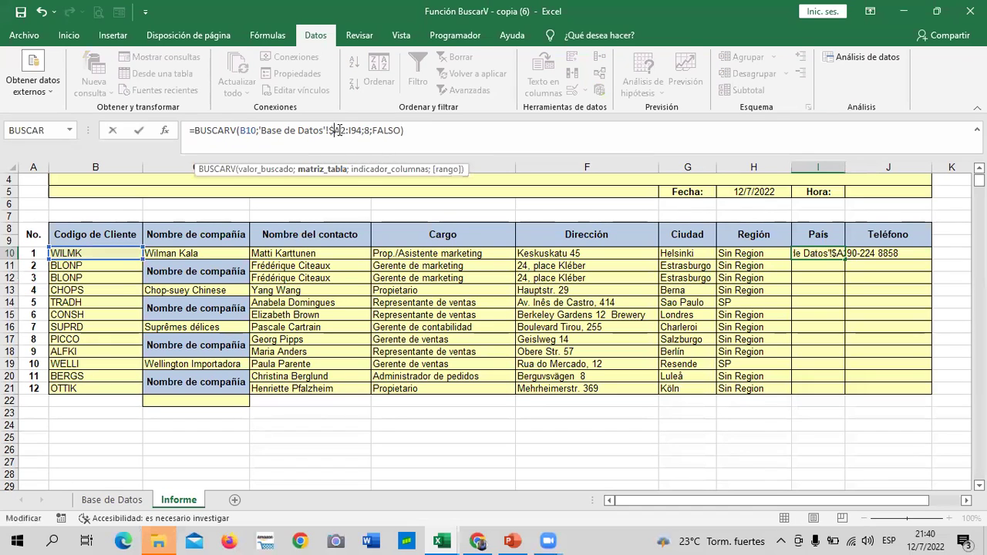
key("Right")
type("$")
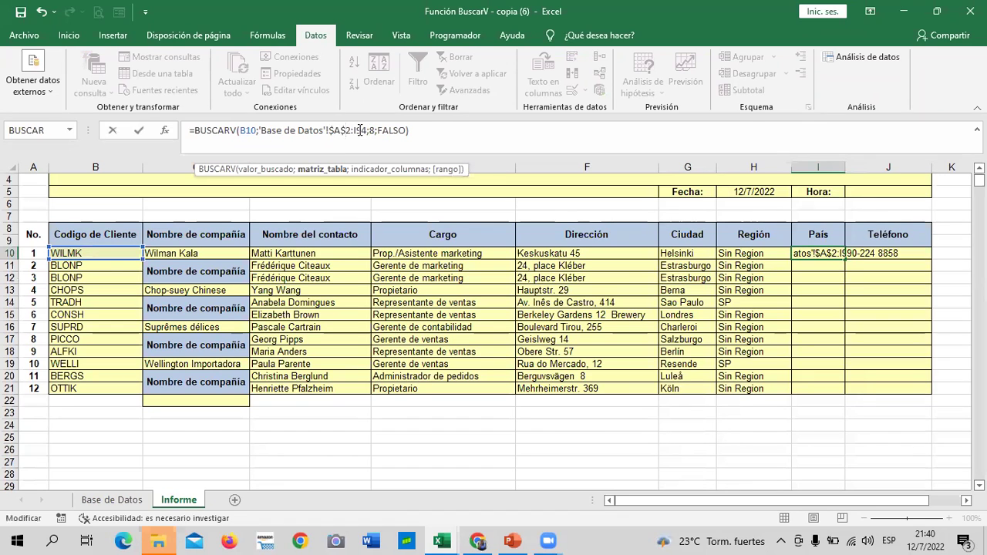
left_click(354, 130)
type("$")
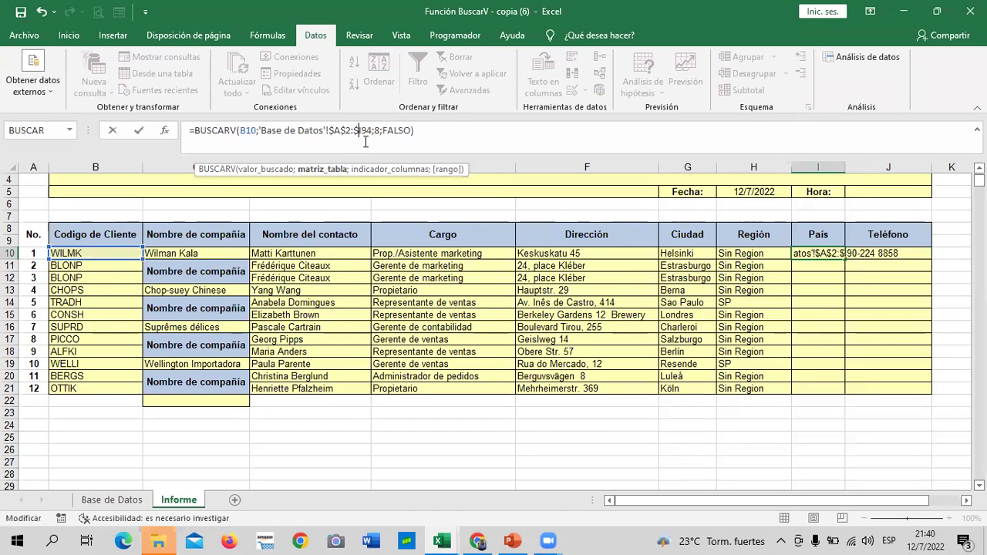
left_click(363, 131)
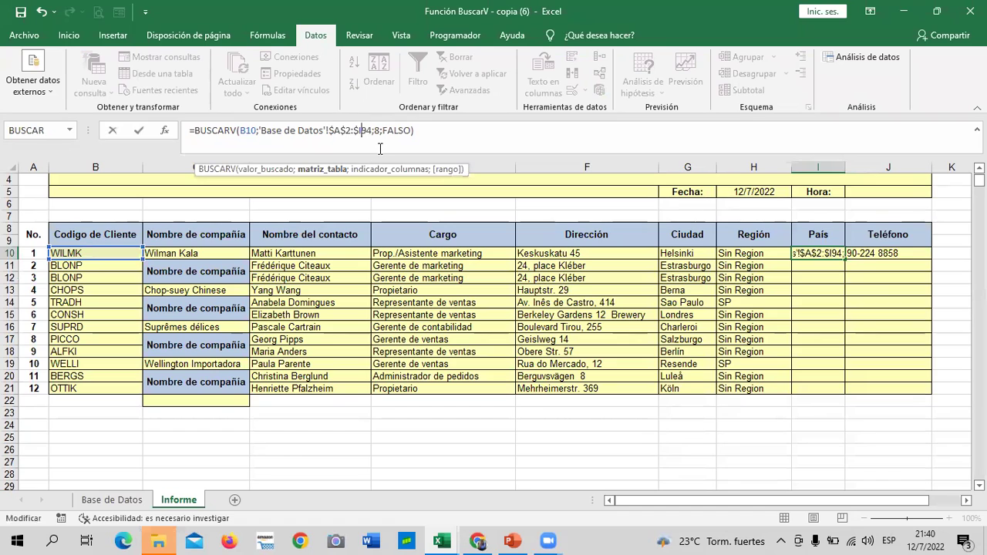
type("$")
key("Return")
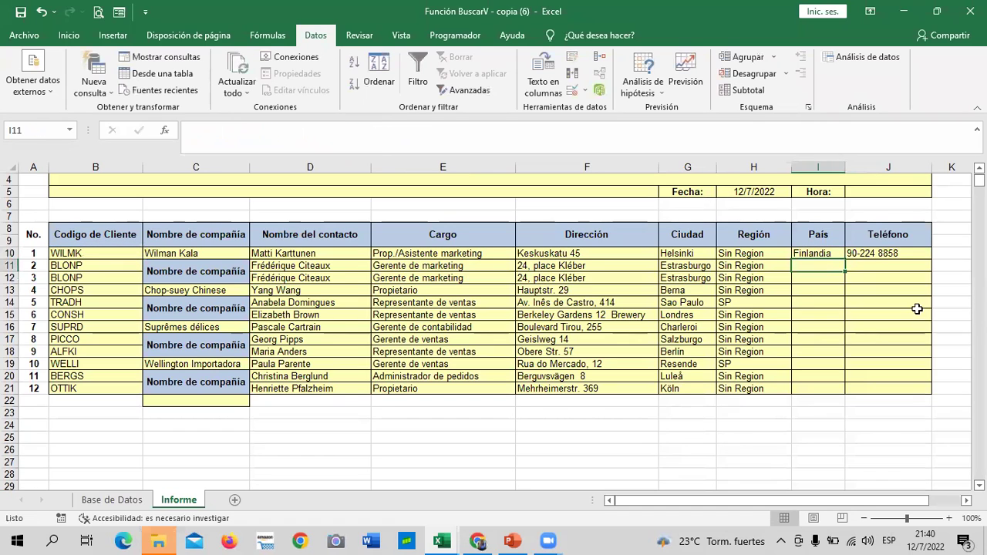
Step: Fill the country lookup down to I21 and widen column I
left_click(822, 254)
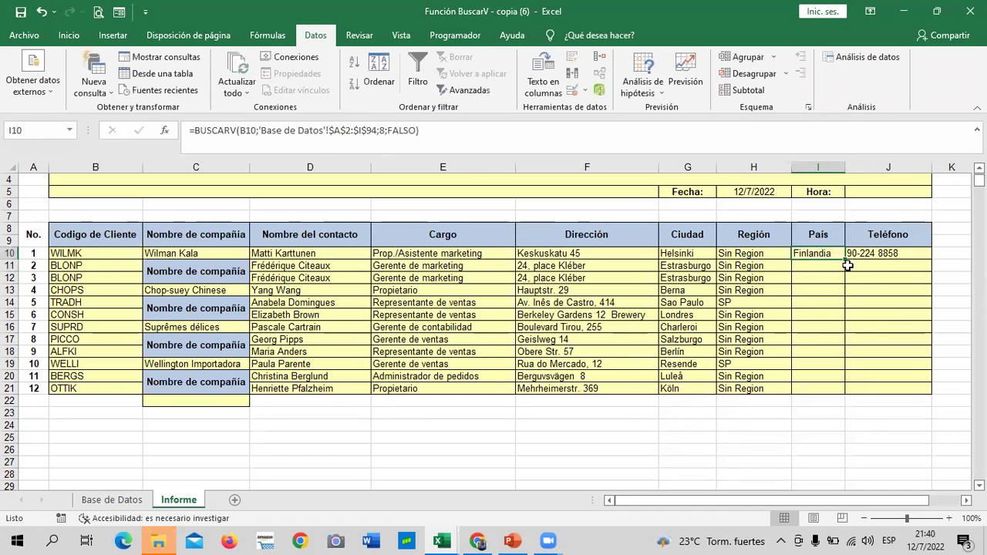
left_click_drag(845, 260, 870, 389)
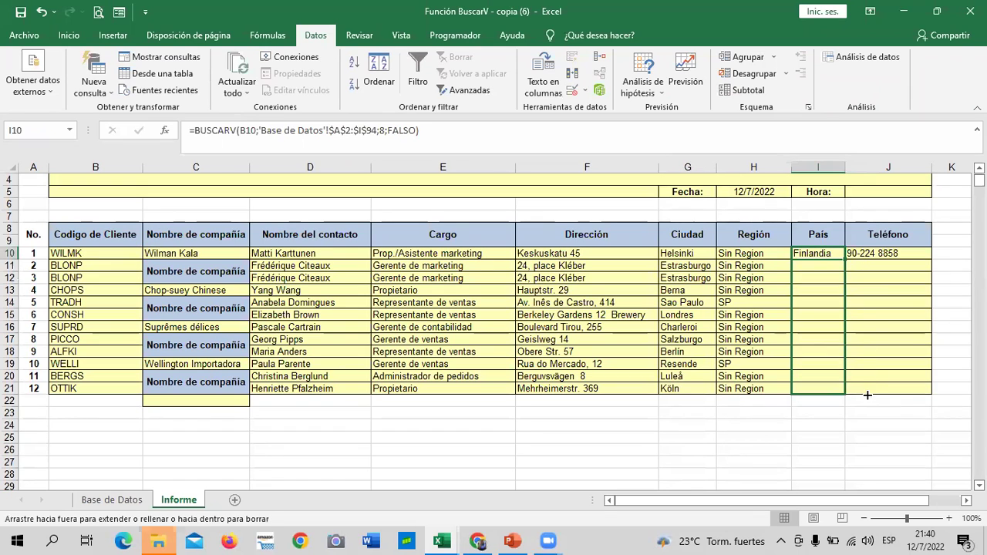
left_click_drag(845, 168, 859, 169)
left_click(901, 373)
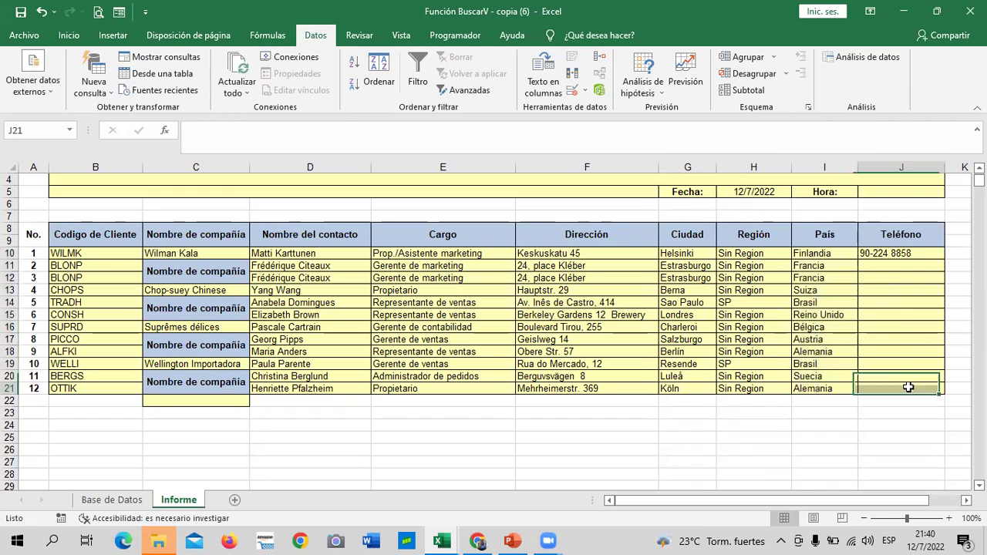
left_click(897, 253)
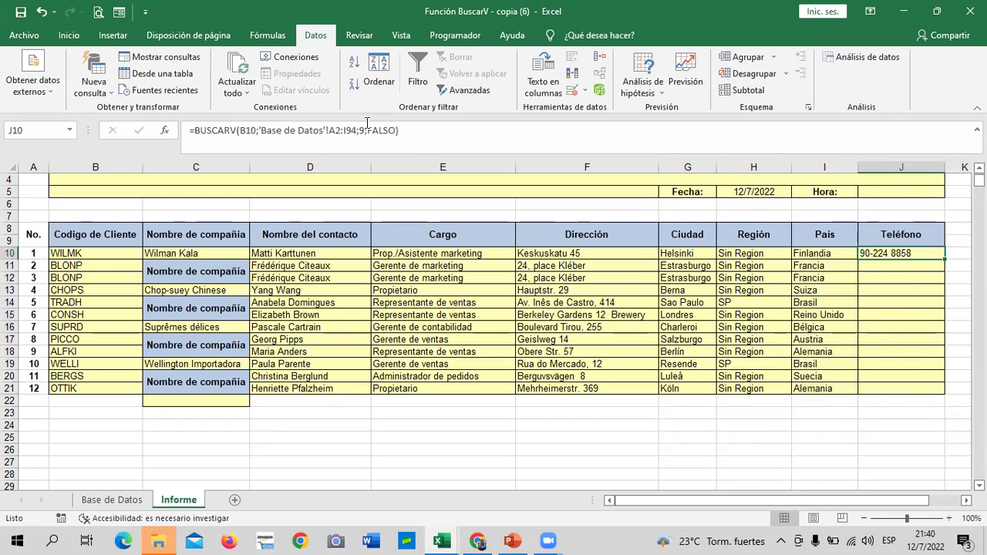
Step: Make J10's phone lookup range absolute as $A$2:$I$94
left_click(332, 131)
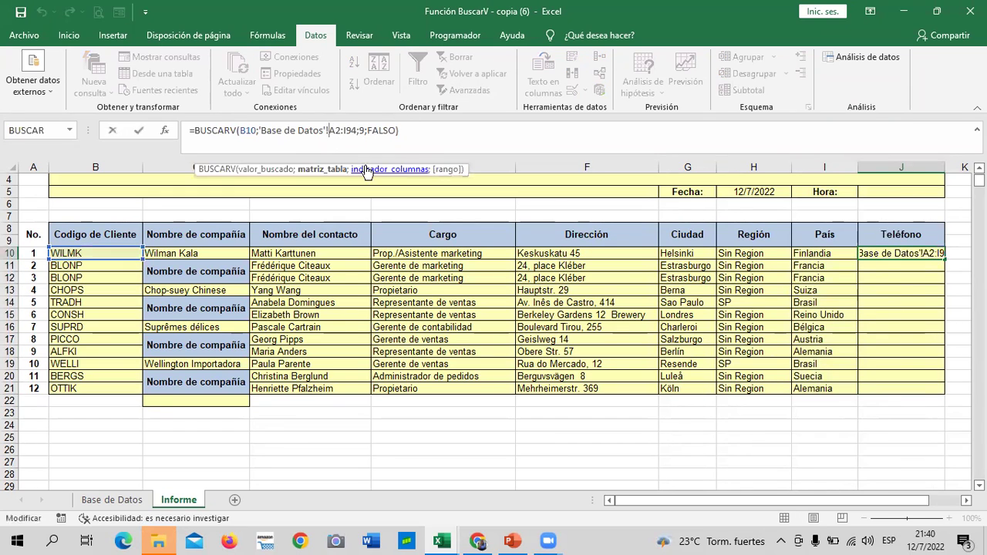
type("$")
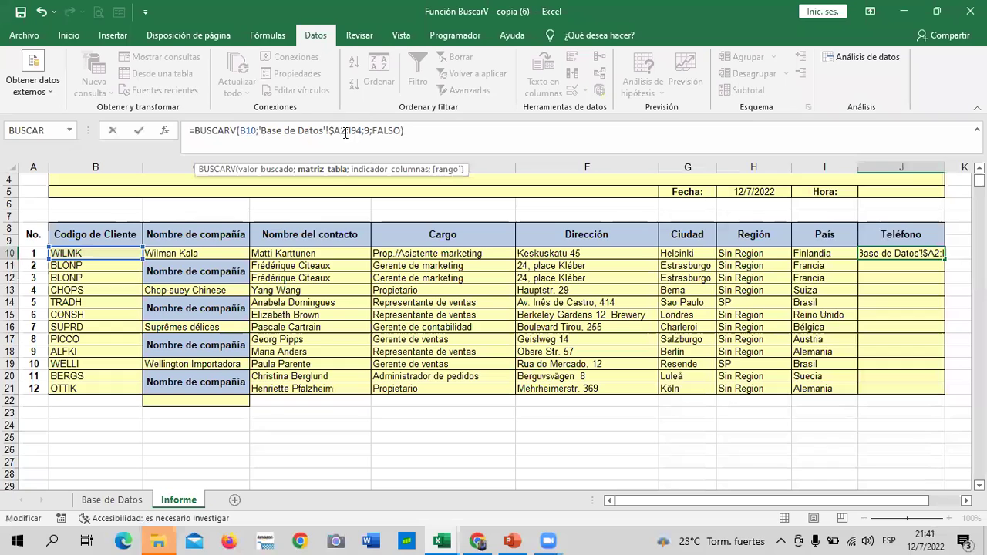
type("$")
key("Right")
key("Right")
key("Right")
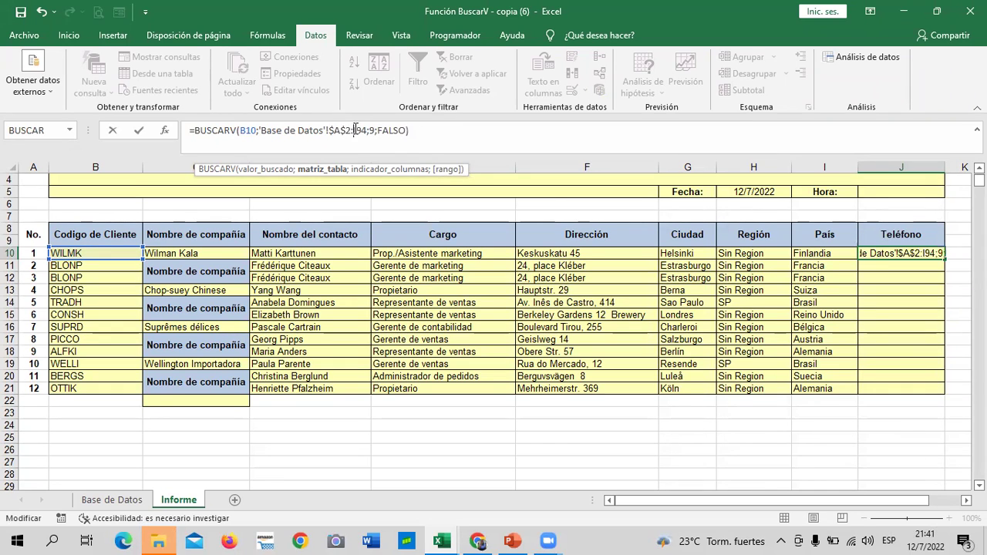
type("$A")
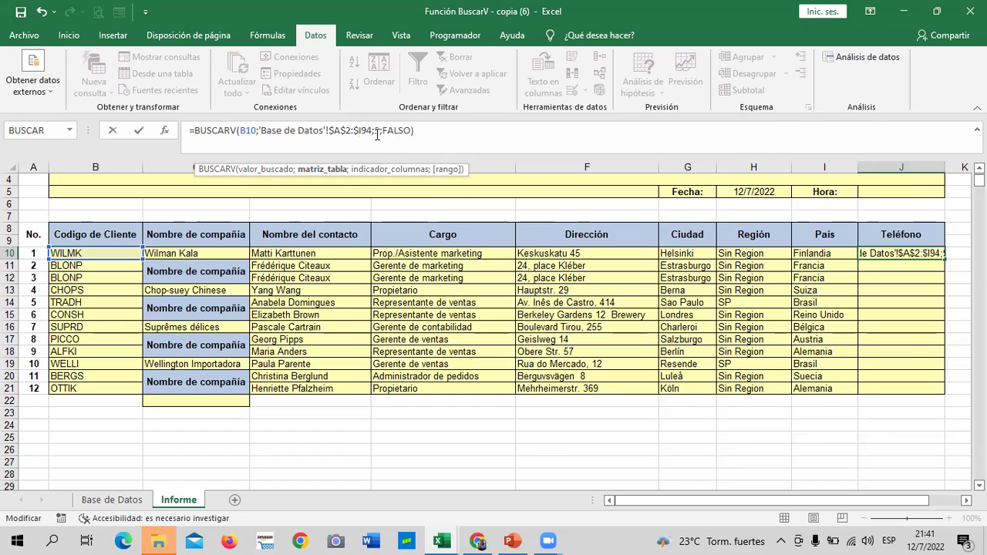
type("$")
key("Return")
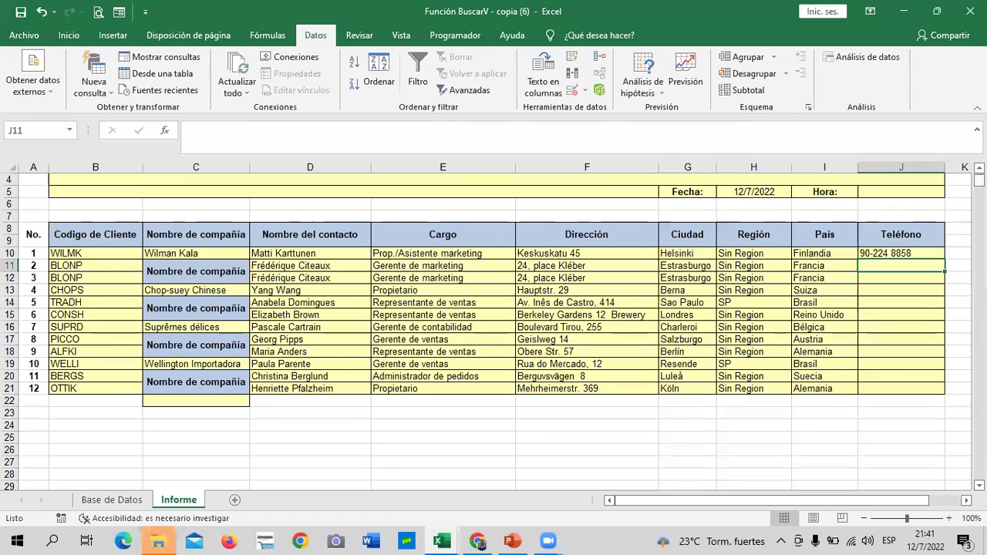
Step: Fill the phone lookup down to J21
left_click(916, 252)
left_click_drag(943, 262, 955, 396)
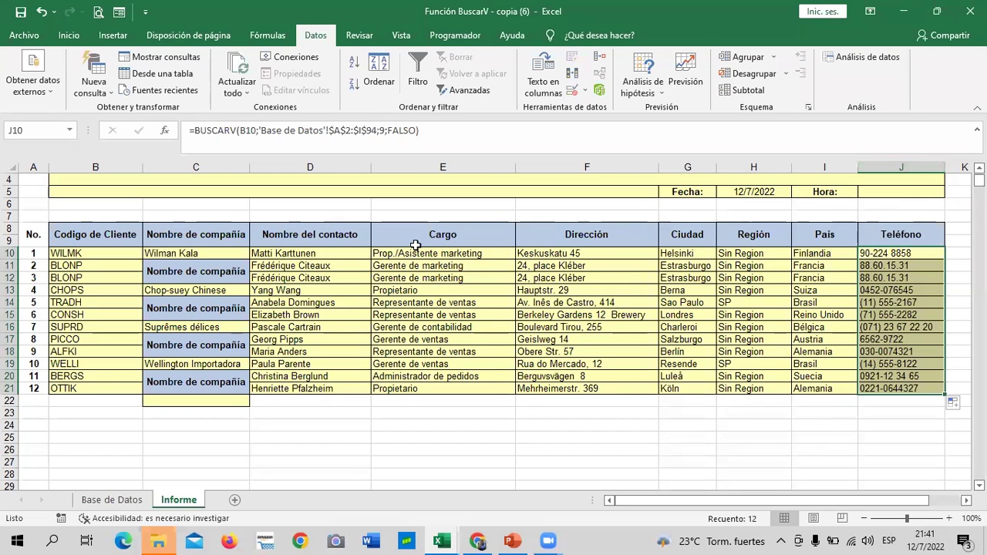
left_click(446, 424)
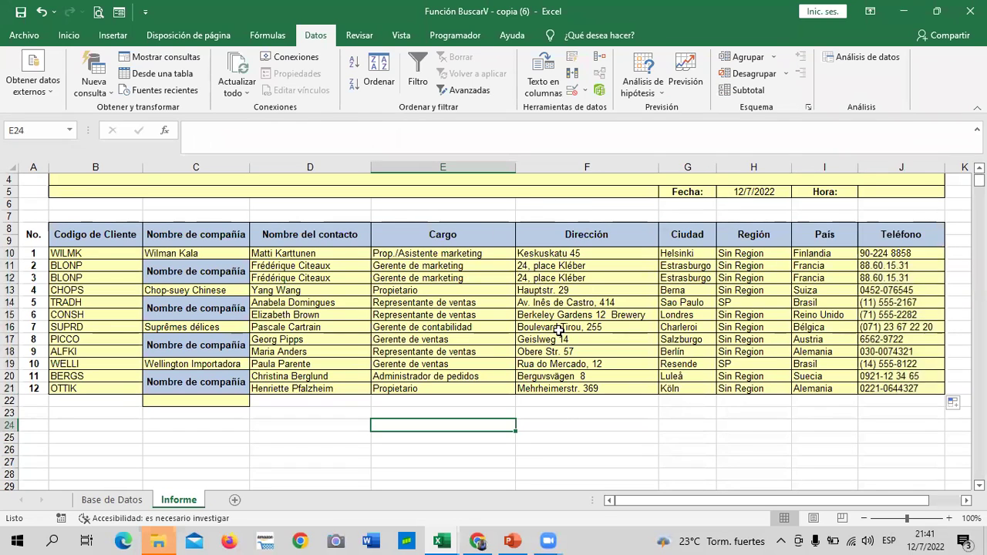
Step: Look over the customer data on the Base de Datos sheet, then return to Informe
left_click(348, 467)
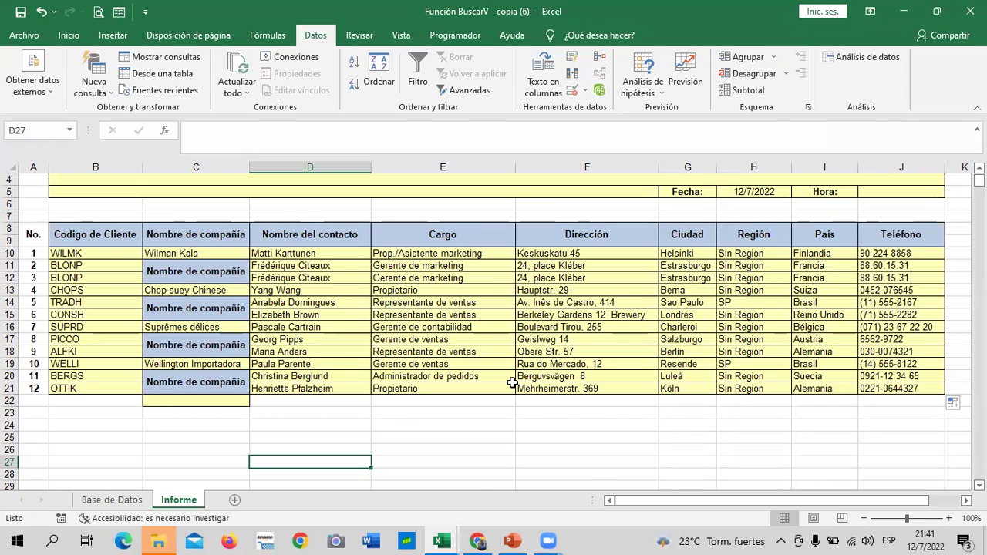
left_click(112, 500)
scroll(392, 335, "up", 3)
scroll(392, 335, "up", 5)
scroll(390, 339, "down", 4)
scroll(386, 343, "down", 12)
scroll(387, 344, "down", 4)
scroll(363, 355, "up", 4)
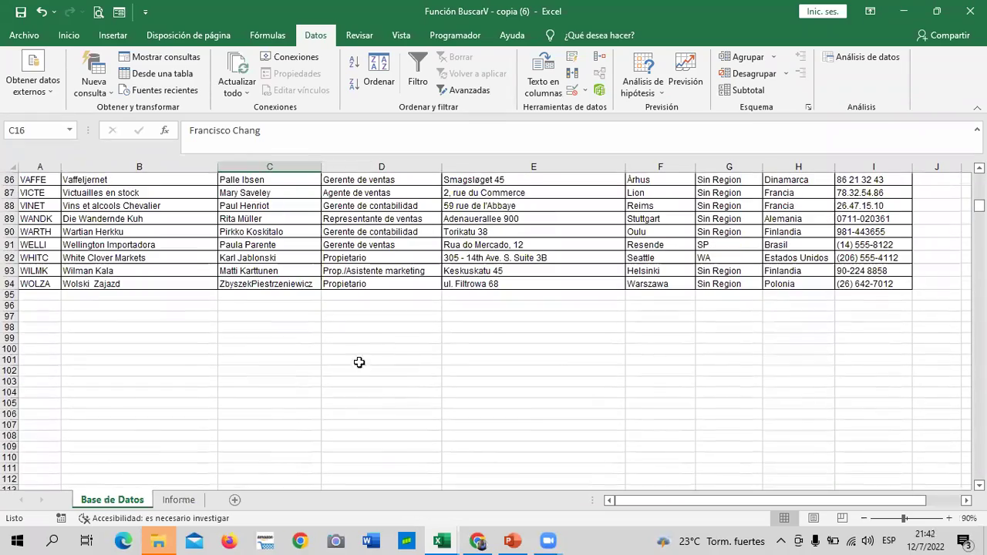
left_click(179, 500)
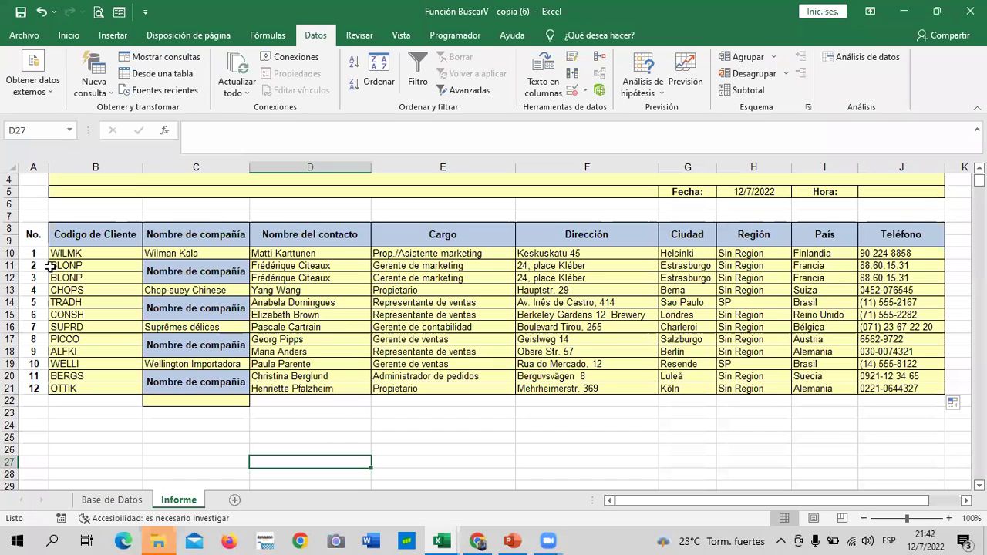
Step: Review the completed Informe table and bring up the Función BuscarV COMPLETA workbook
scroll(342, 411, "up", 2)
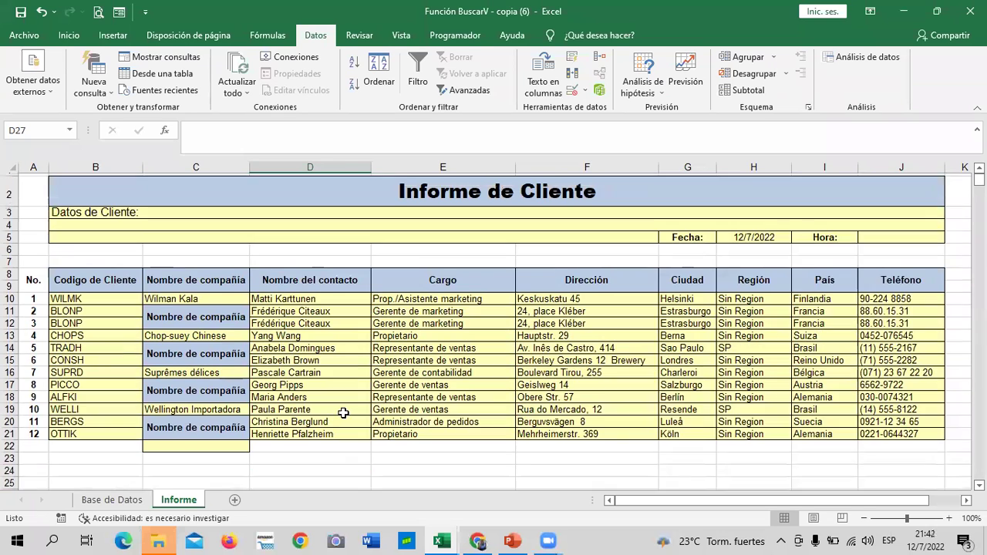
scroll(345, 410, "down", 2)
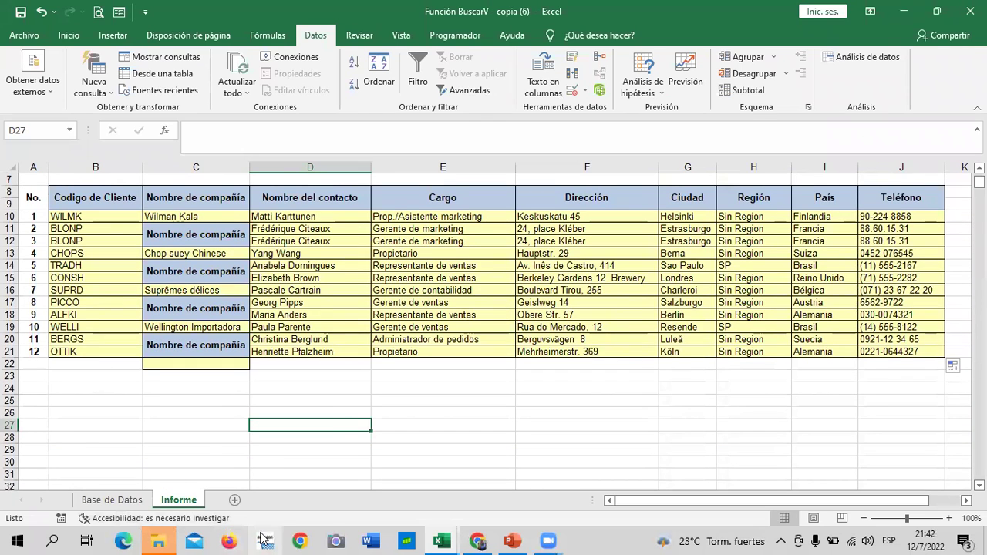
left_click(162, 412)
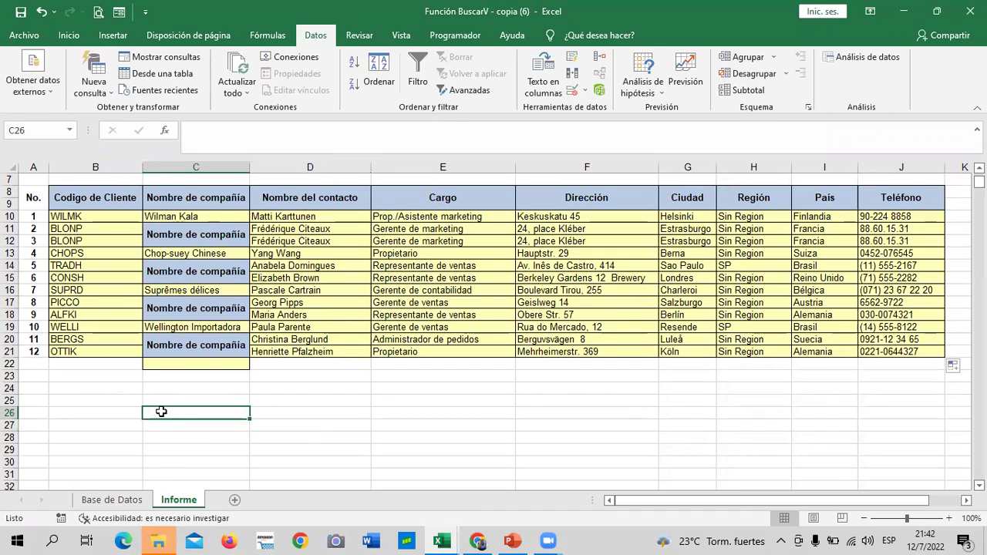
left_click(405, 415)
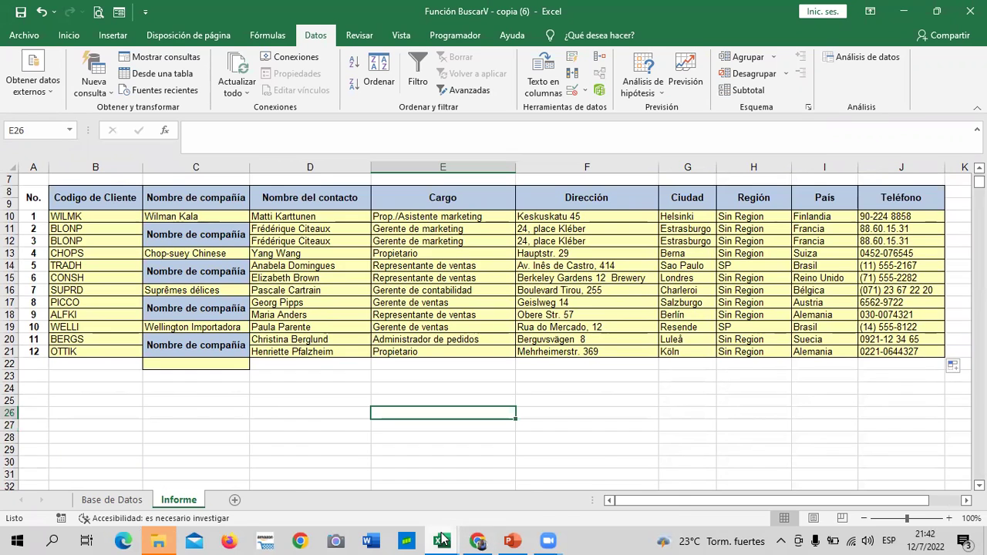
Step: Switch to the Función BuscarV COMPLETA workbook's BUSCARV sheet
mouse_move(441, 541)
left_click(456, 453)
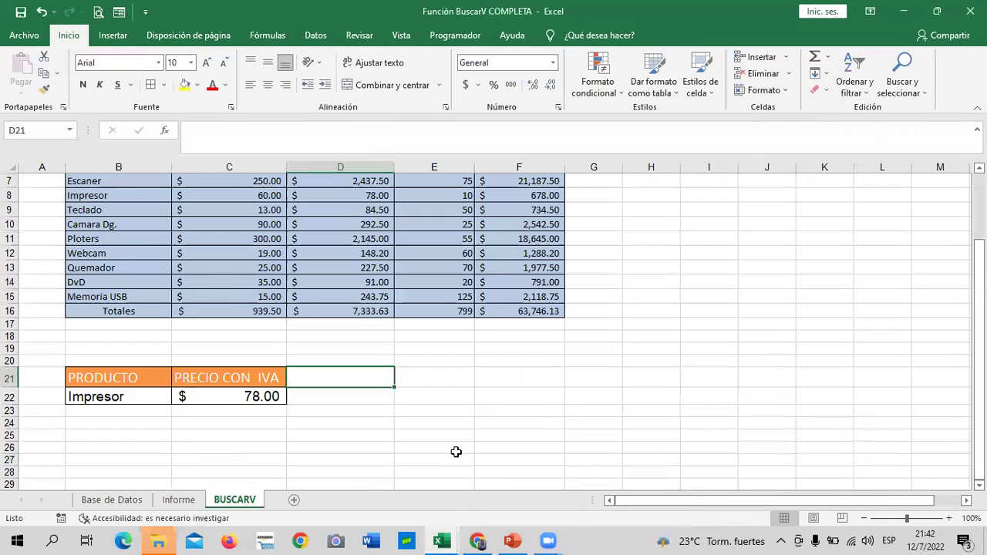
scroll(504, 465, "up", 2)
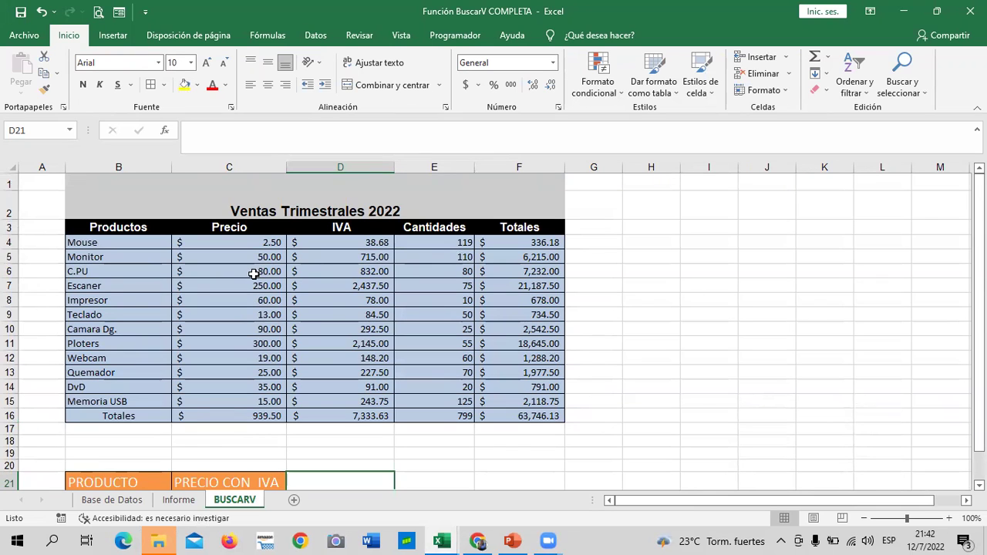
scroll(254, 274, "down", 2)
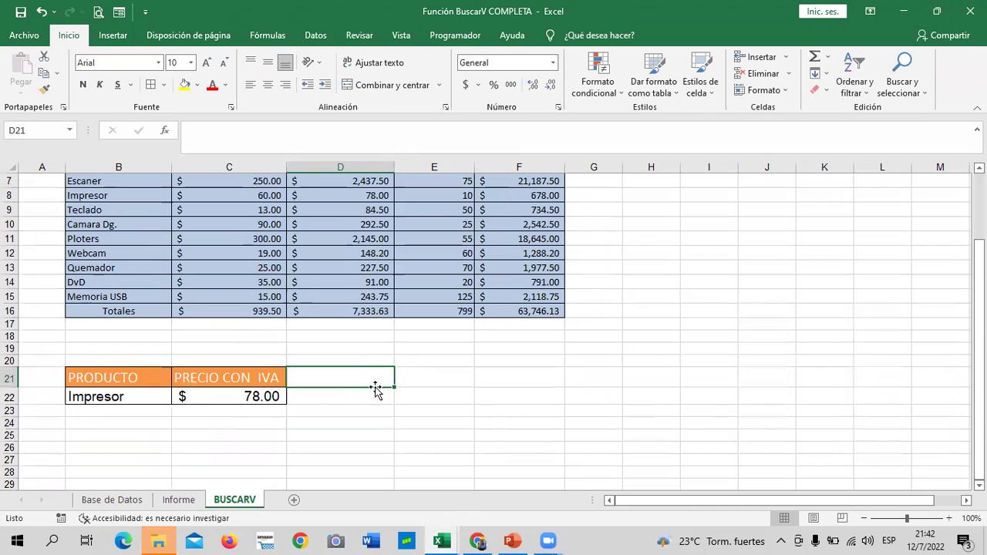
left_click(353, 414)
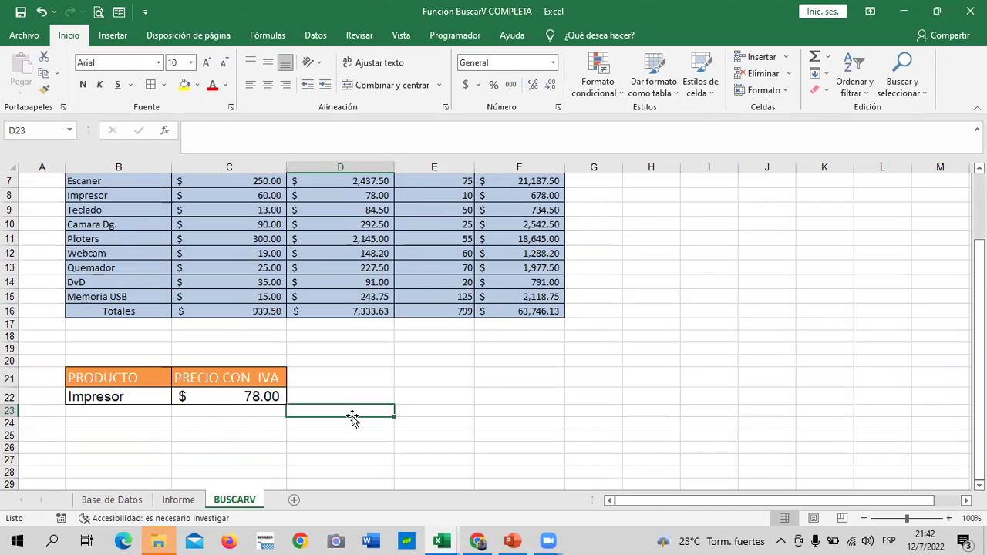
scroll(124, 324, "up", 2)
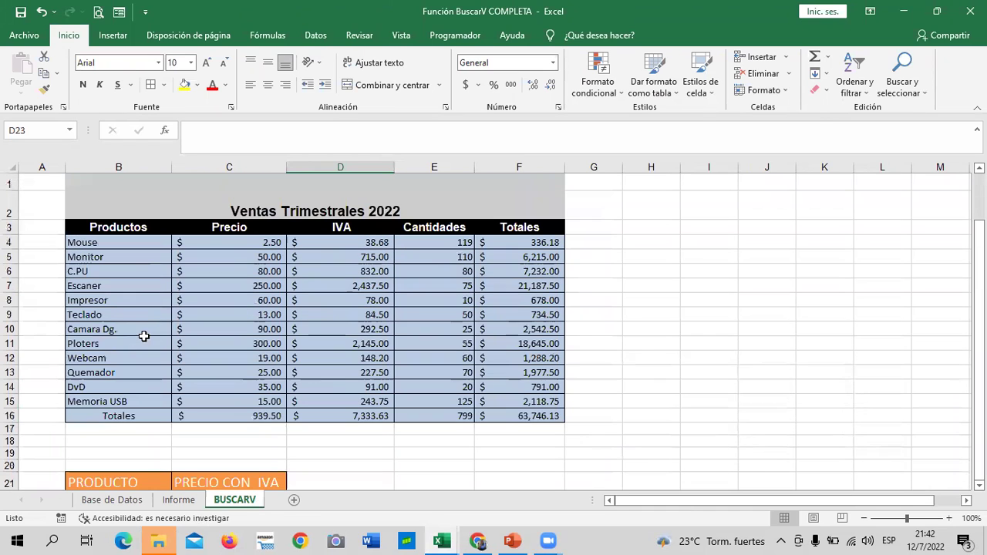
Step: Inspect the Mouse row's price, IVA, quantity and total formulas in C4 through F4
left_click(251, 244)
left_click(325, 242)
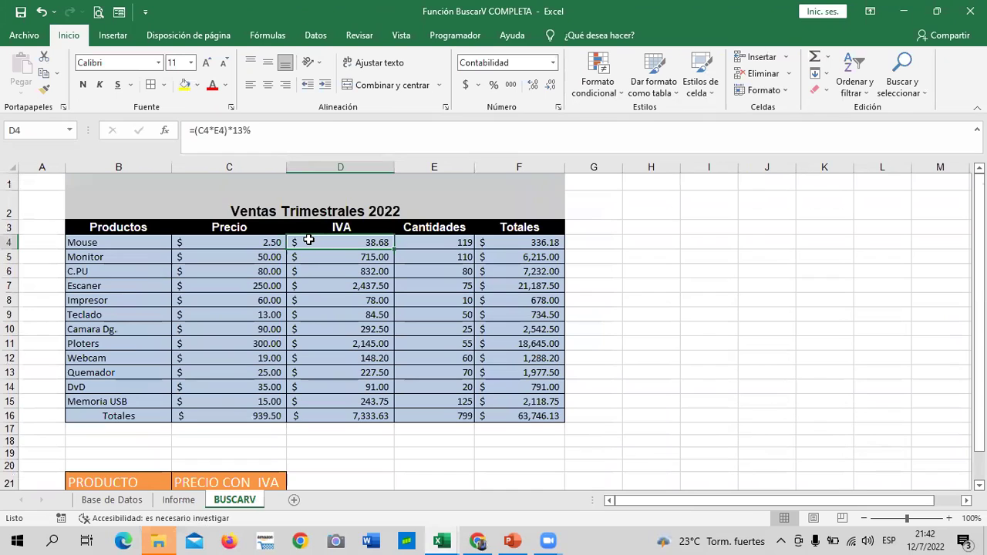
left_click(442, 243)
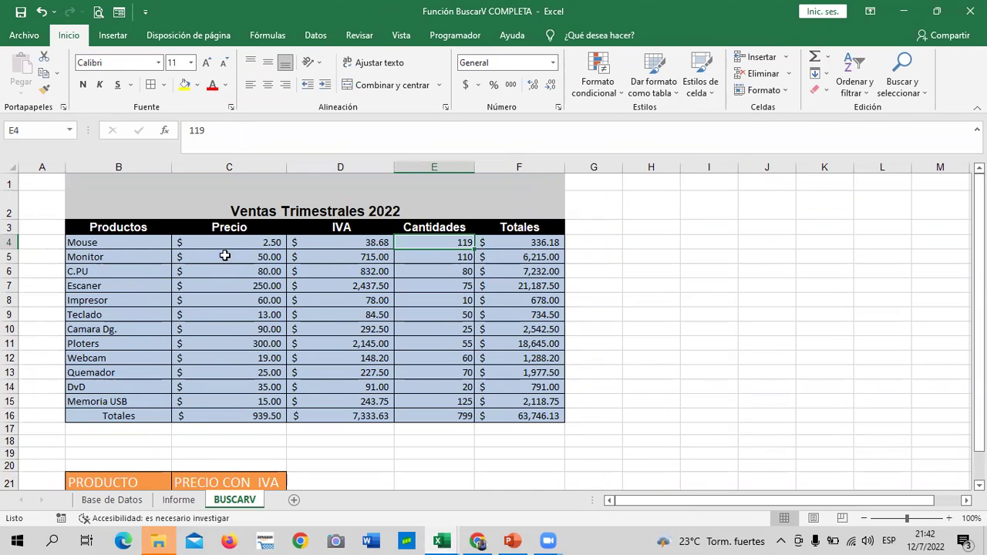
left_click(312, 242)
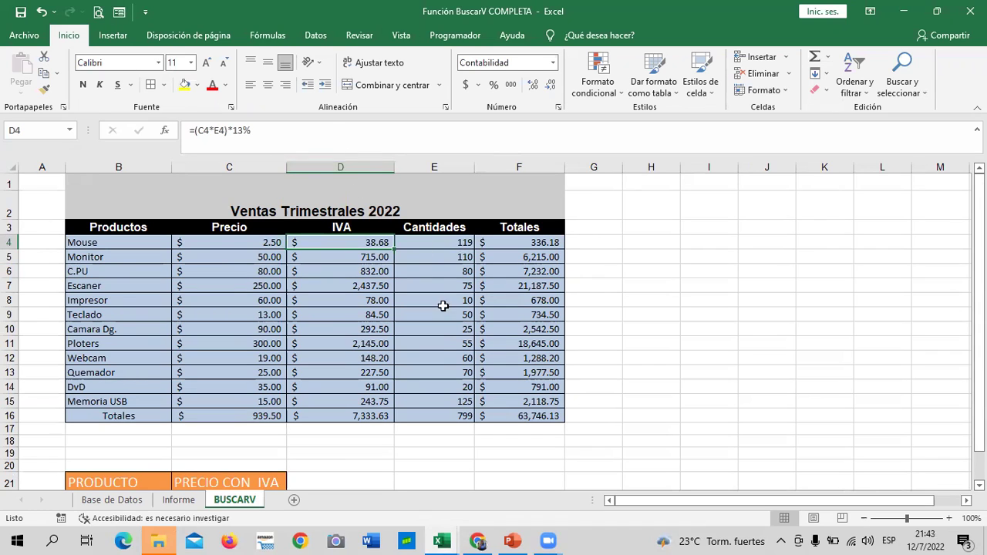
left_click(438, 345)
left_click(340, 242)
left_click(503, 243)
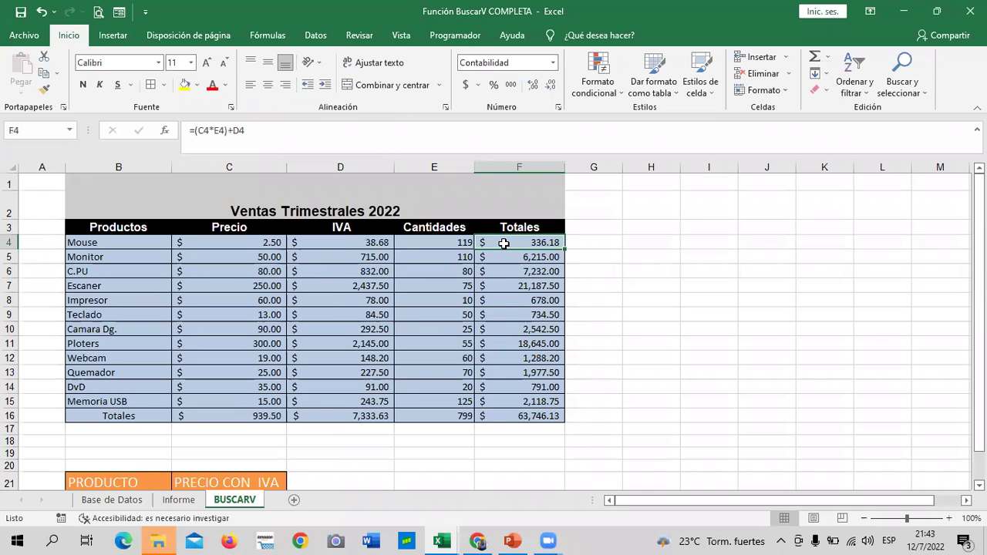
Step: Review the BUSCARV formula in C22 beside the Impresor product
scroll(503, 243, "down", 3)
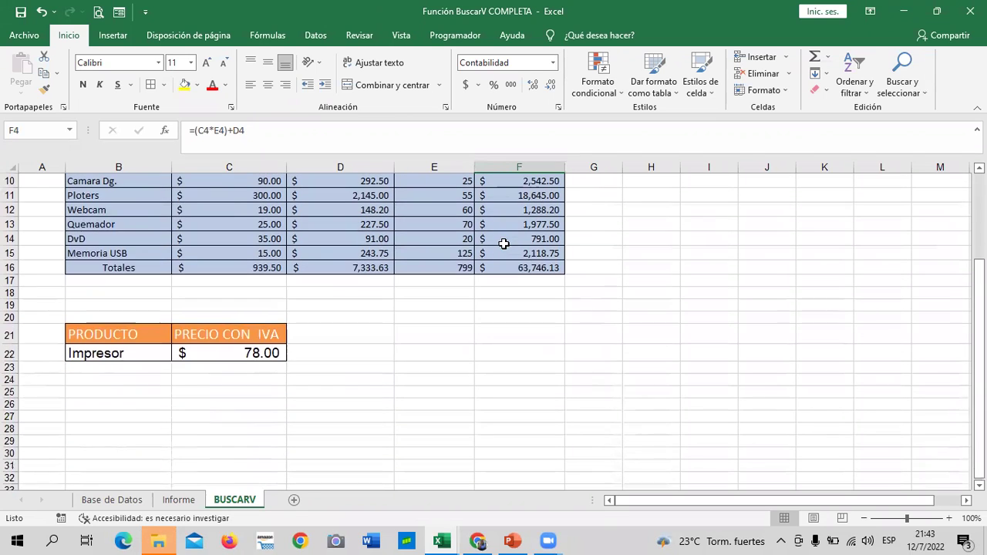
left_click_drag(376, 401, 339, 392)
left_click(135, 355)
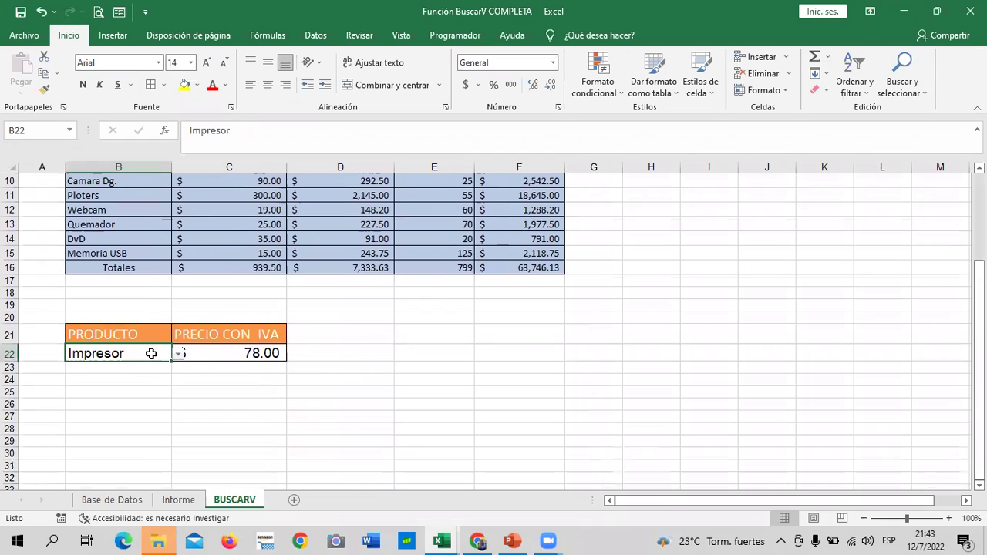
left_click(242, 355)
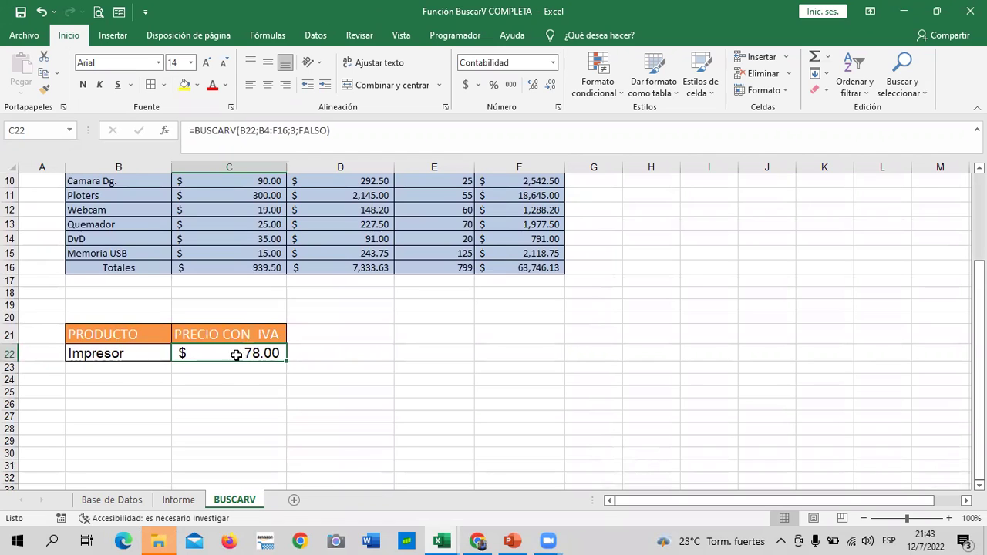
scroll(236, 354, "up", 3)
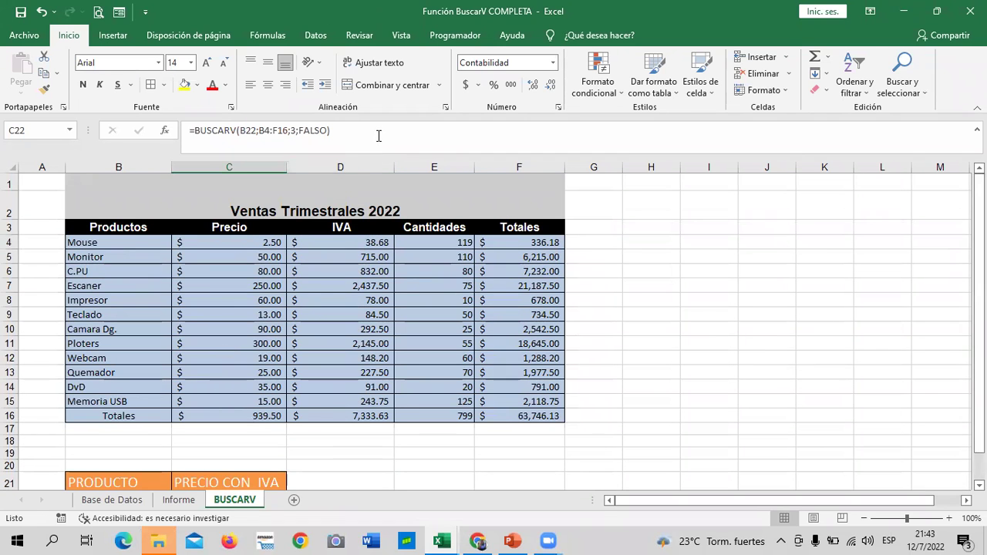
left_click(379, 136)
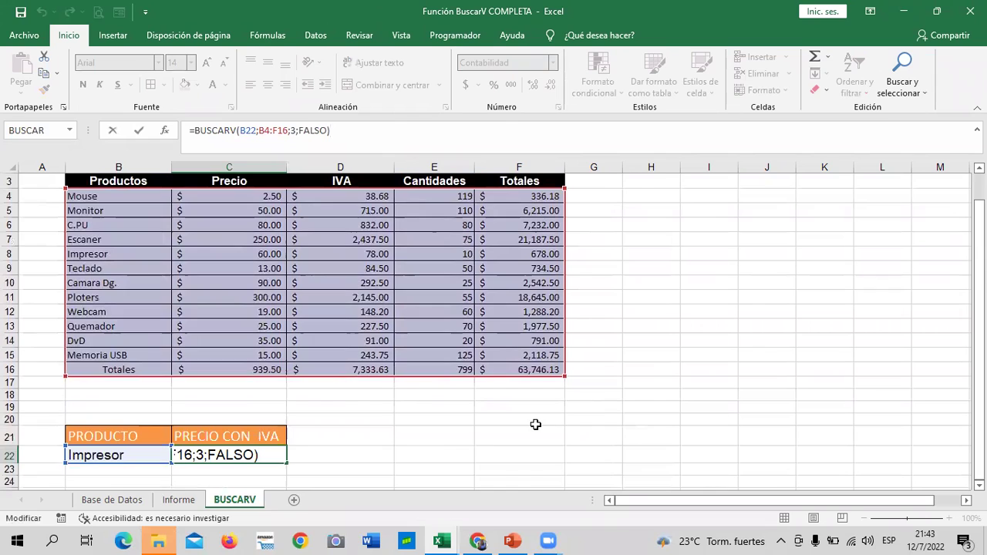
left_click(416, 435)
Step: Delete the lookup formula from C22, leaving the price cell empty
left_click(252, 454)
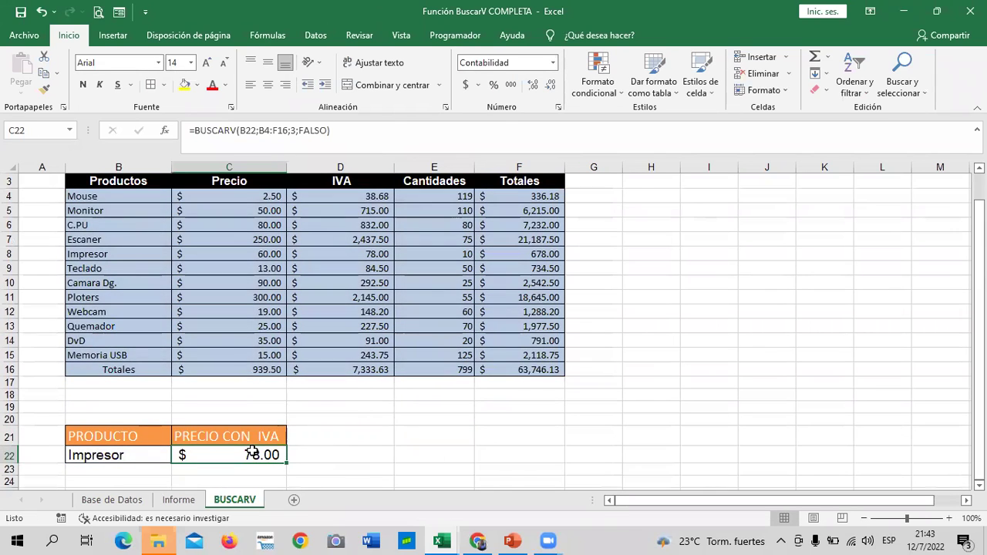
key("Delete")
left_click(388, 441)
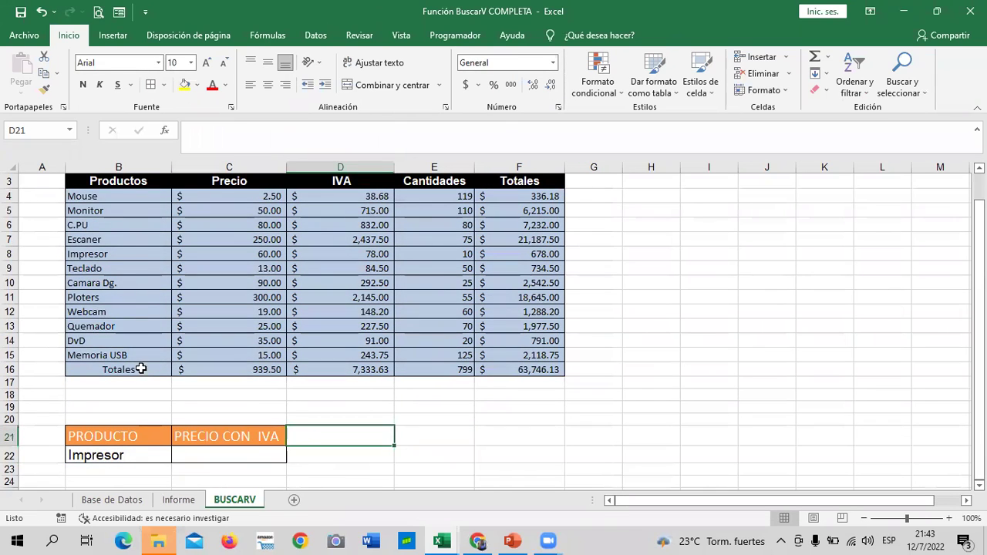
left_click(129, 456)
scroll(129, 456, "down", 3)
scroll(188, 332, "up", 1)
left_click(178, 371)
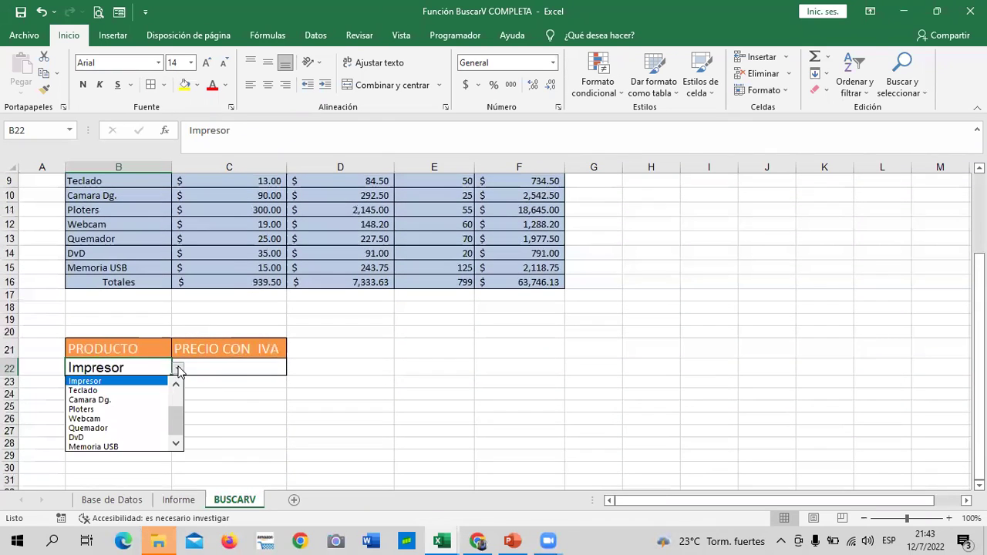
scroll(177, 390, "up", 1)
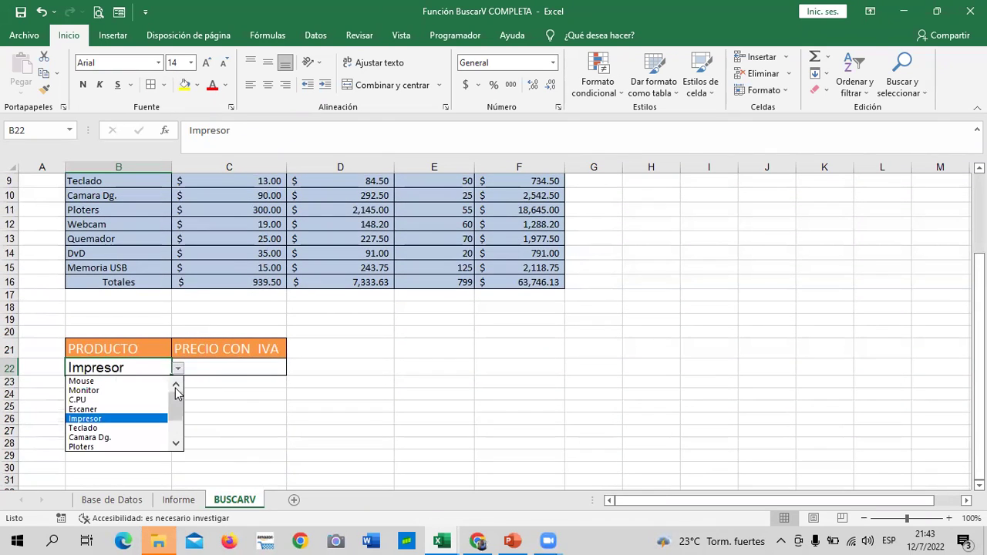
left_click(262, 415)
left_click(179, 369)
scroll(196, 412, "up", 3)
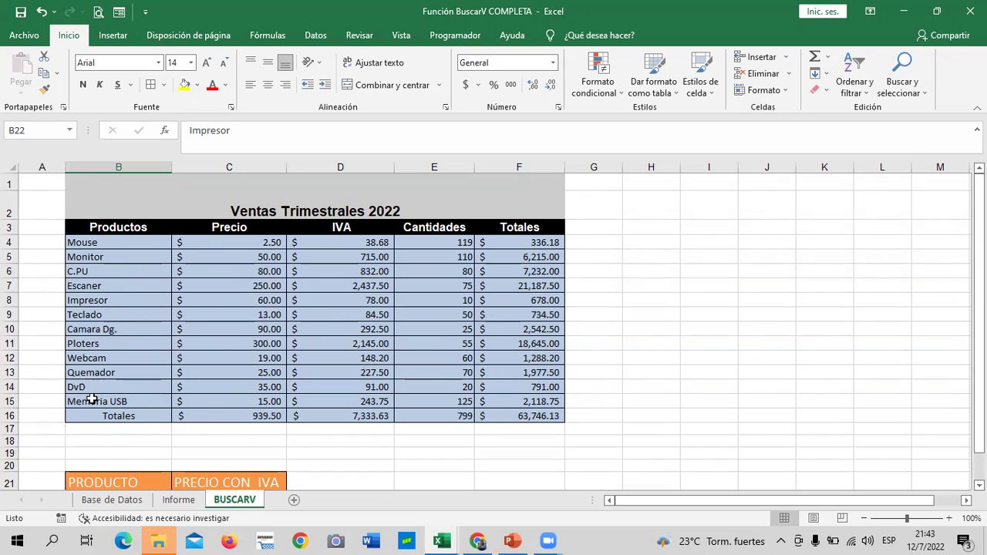
scroll(92, 399, "down", 3)
left_click(179, 353)
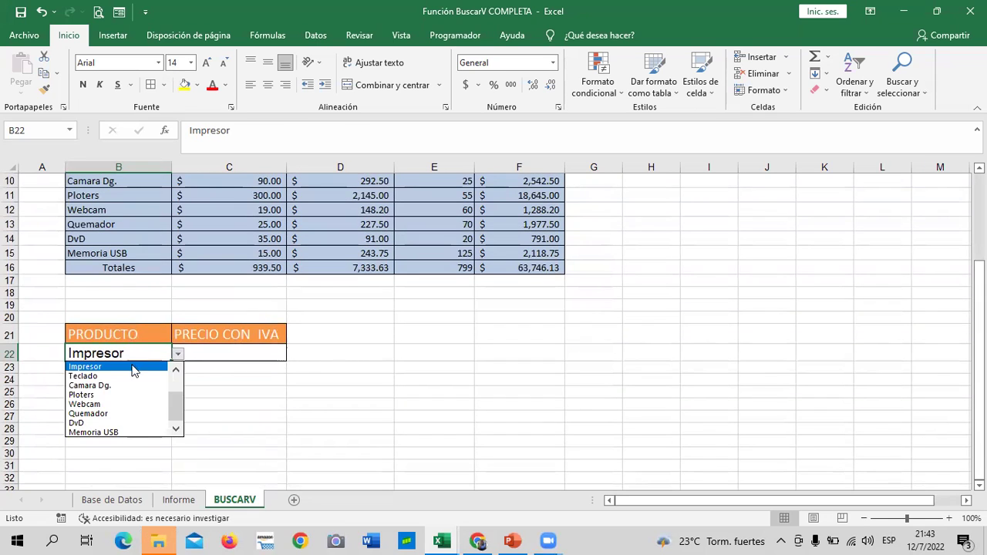
left_click(118, 383)
left_click(178, 354)
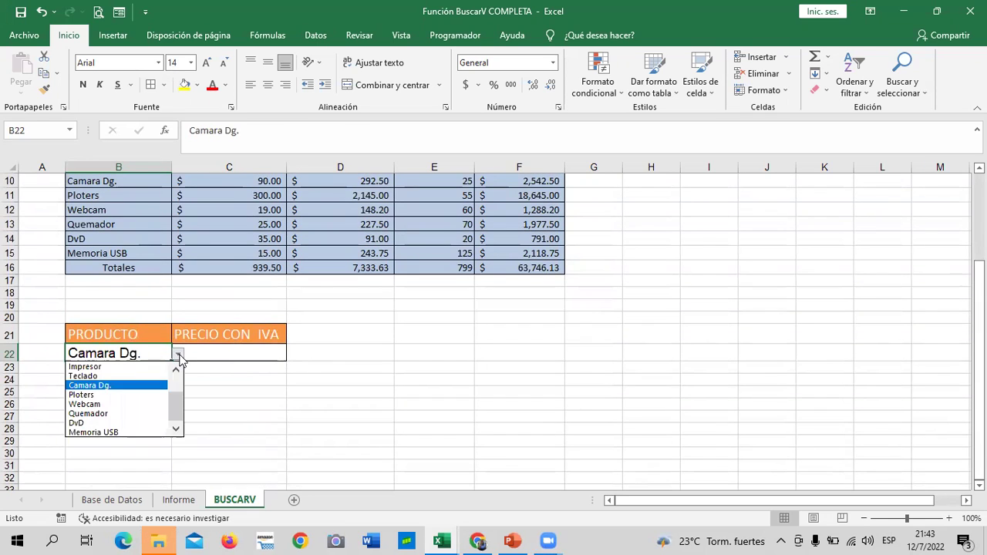
left_click(122, 369)
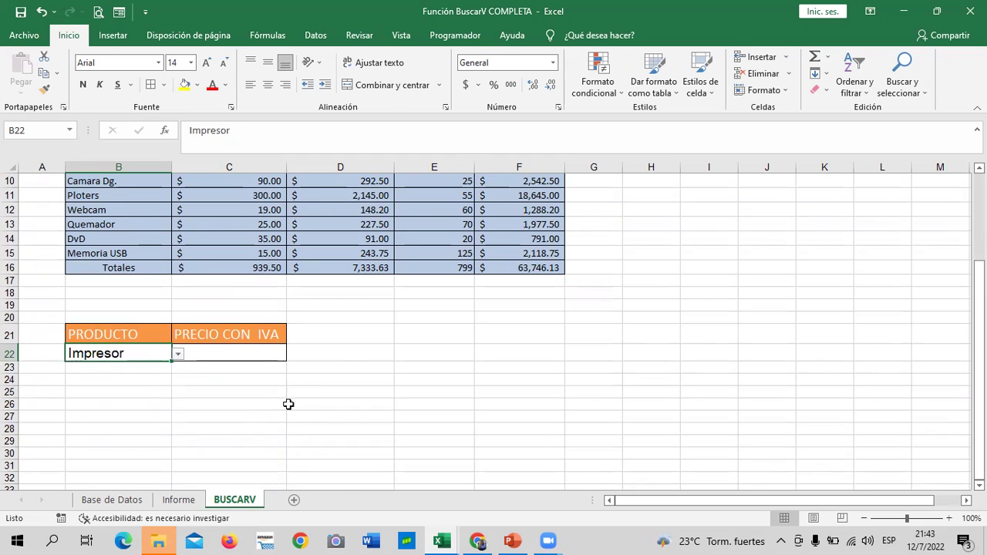
scroll(293, 420, "up", 3)
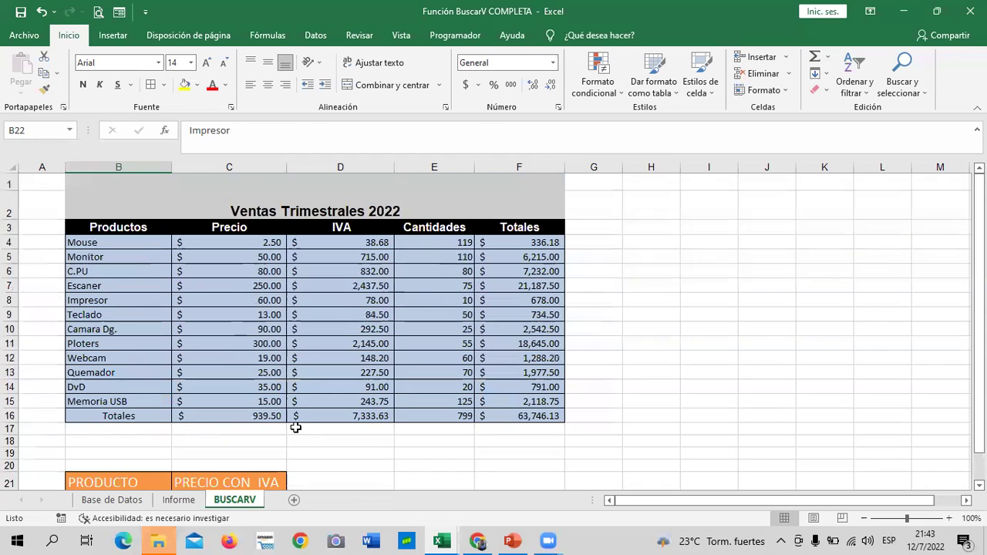
scroll(279, 423, "down", 2)
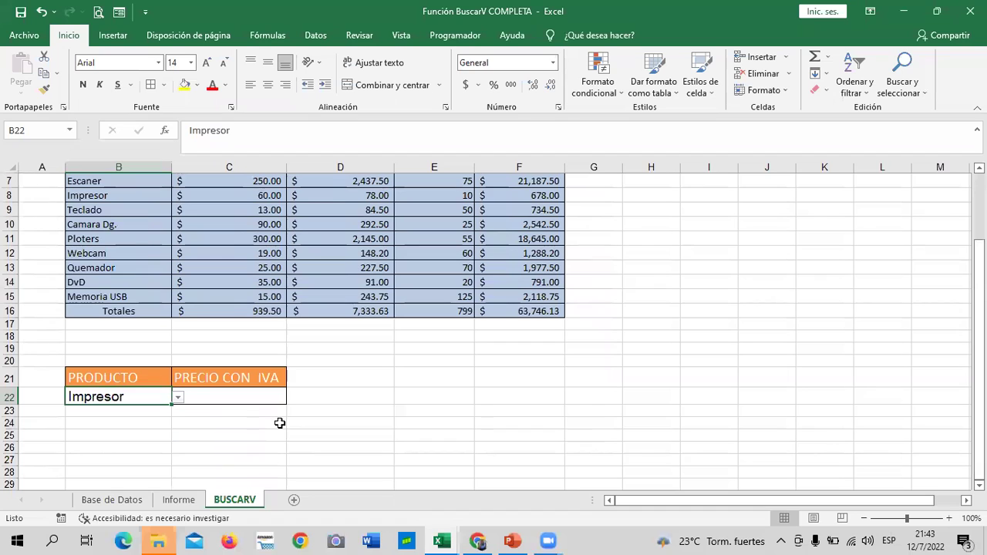
left_click(359, 411)
left_click(243, 395)
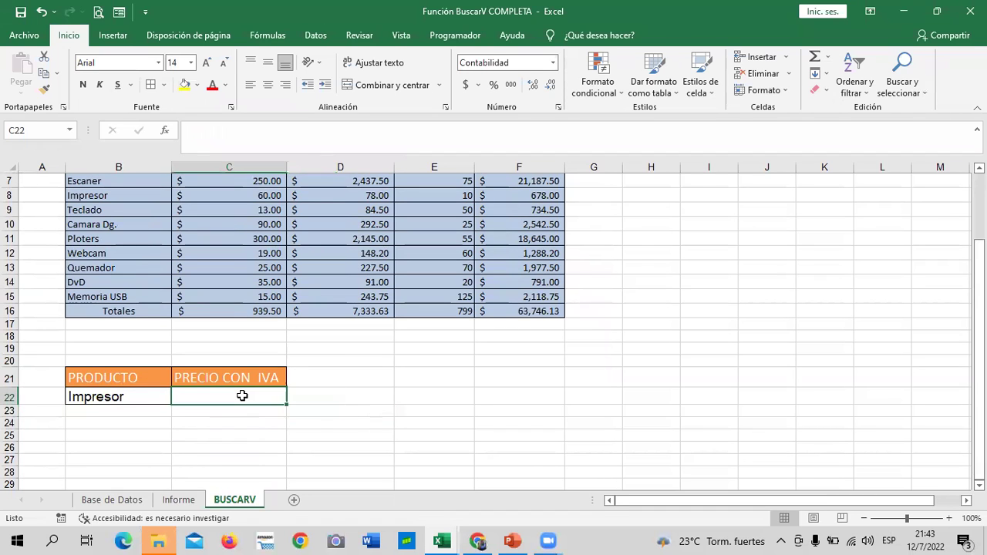
scroll(297, 416, "up", 2)
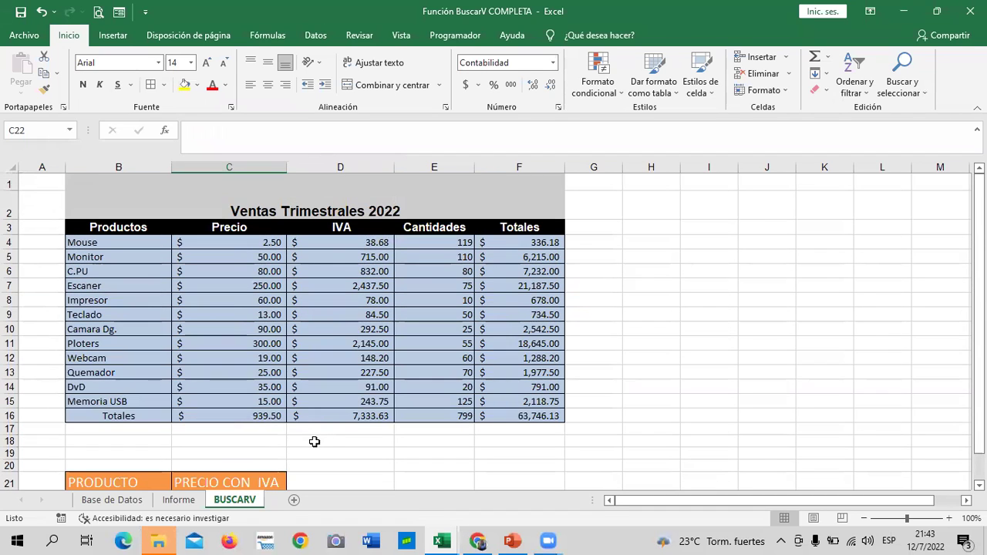
scroll(313, 440, "down", 1)
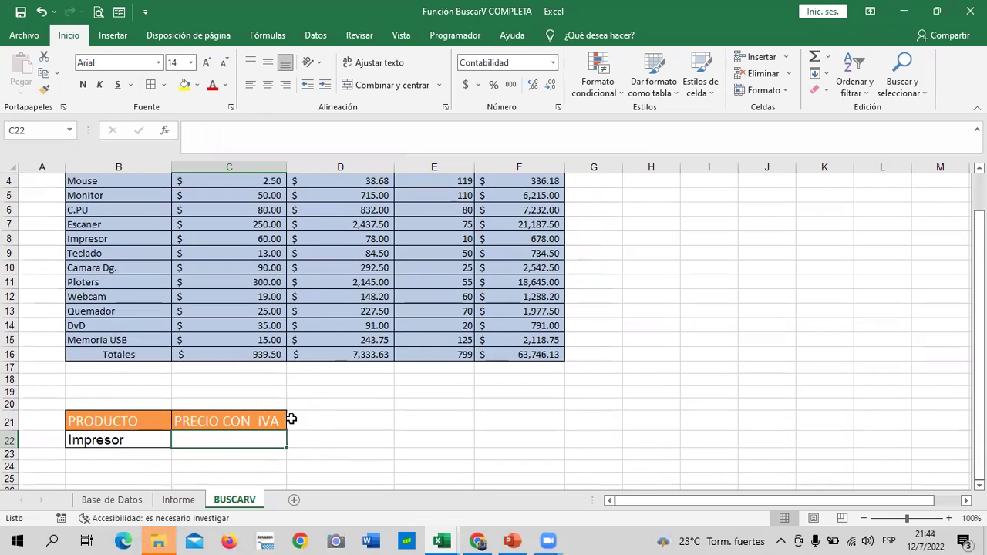
scroll(291, 421, "up", 1)
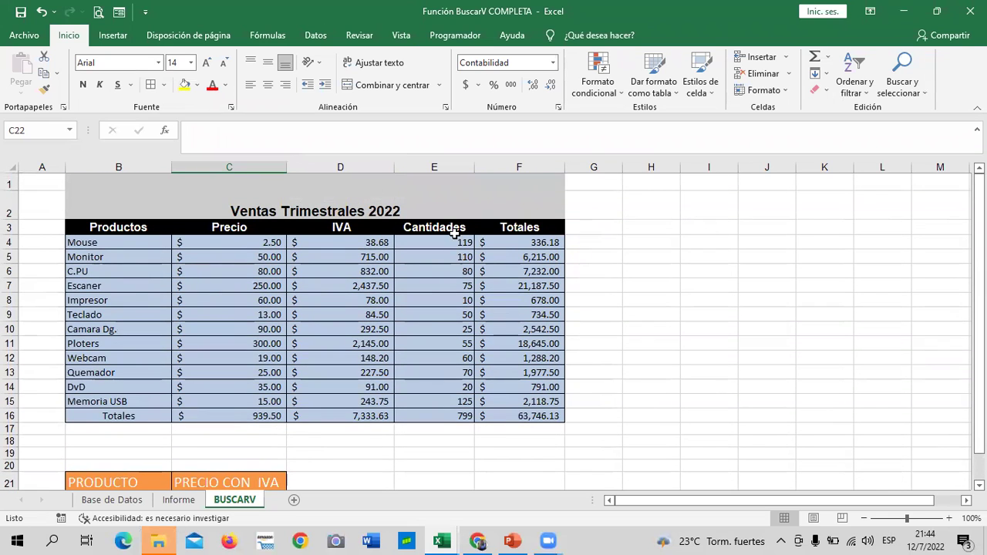
scroll(362, 358, "down", 1)
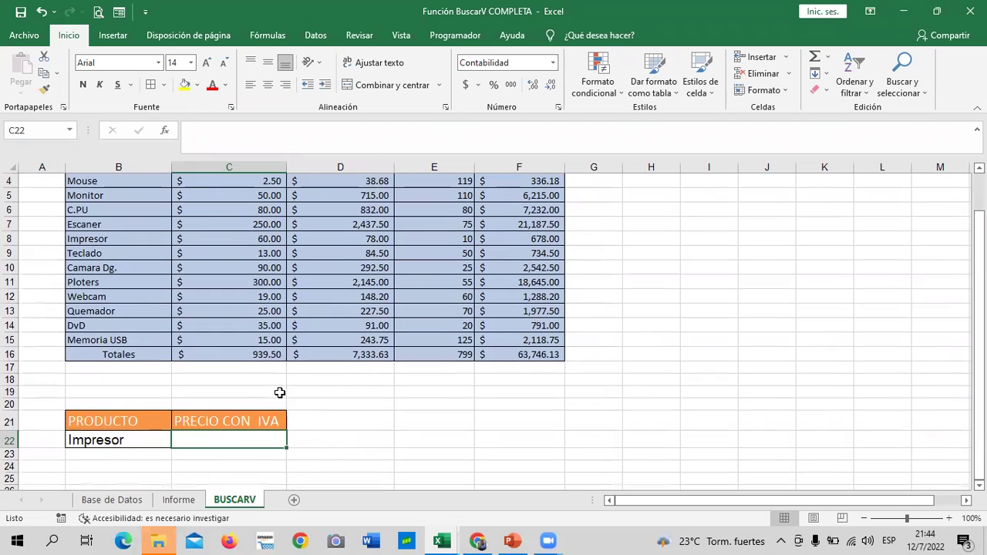
Step: In C22, start =BUSCARV with lookup value B22 and table range B3:F16
left_click(434, 438)
left_click(235, 437)
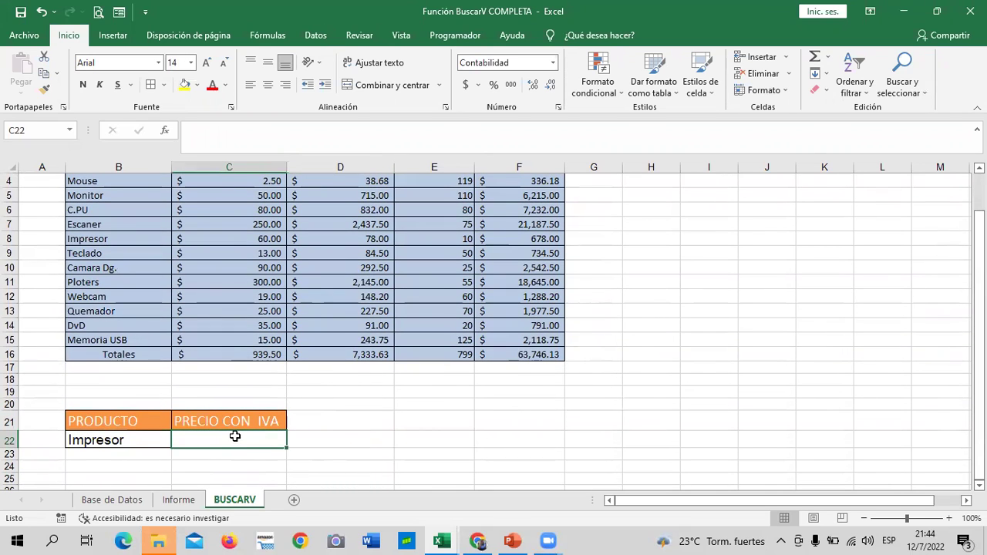
type("=")
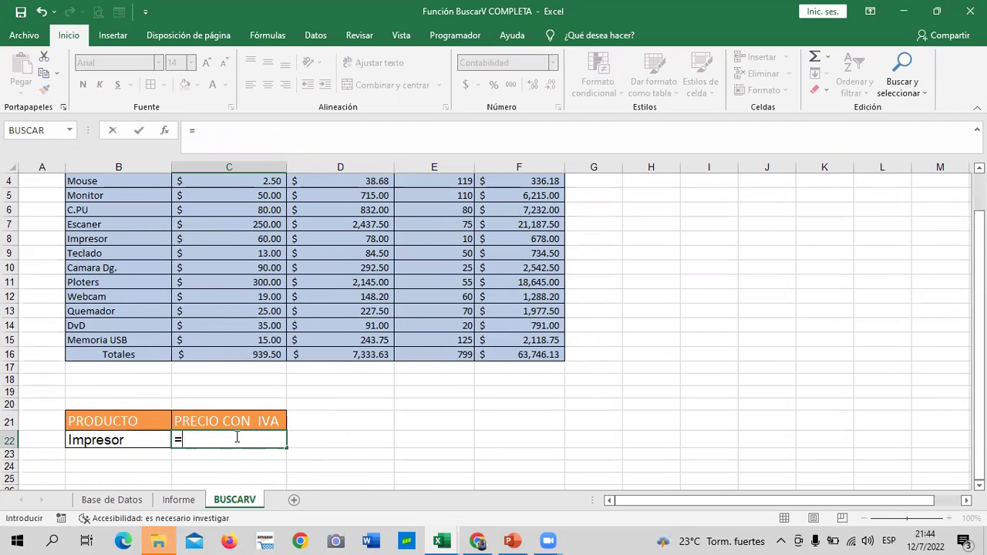
type("BUSCAR")
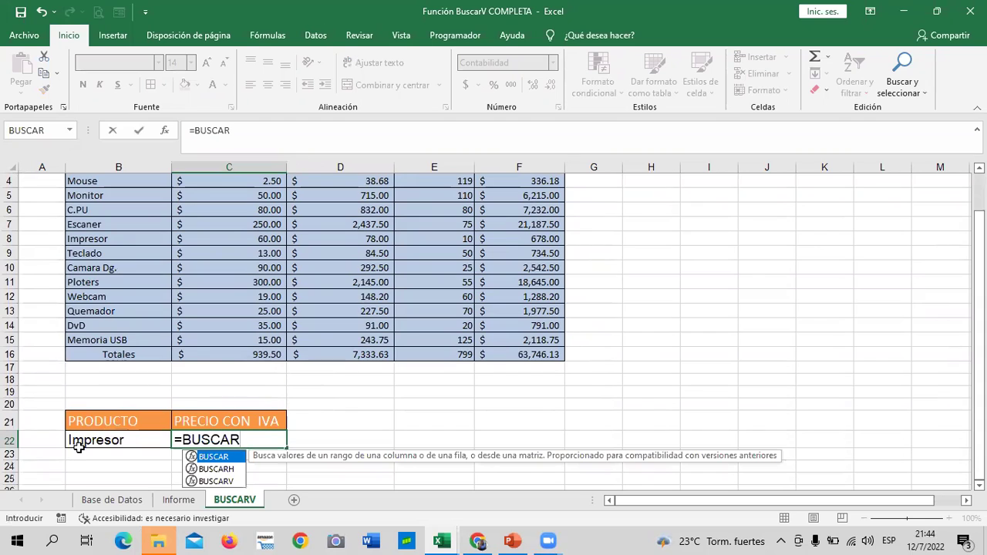
double_click(237, 481)
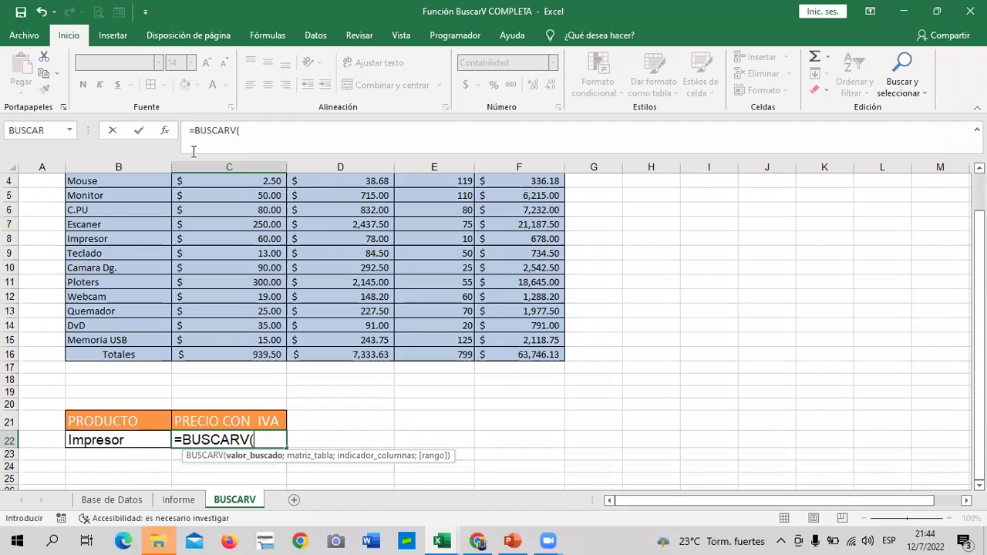
left_click(139, 440)
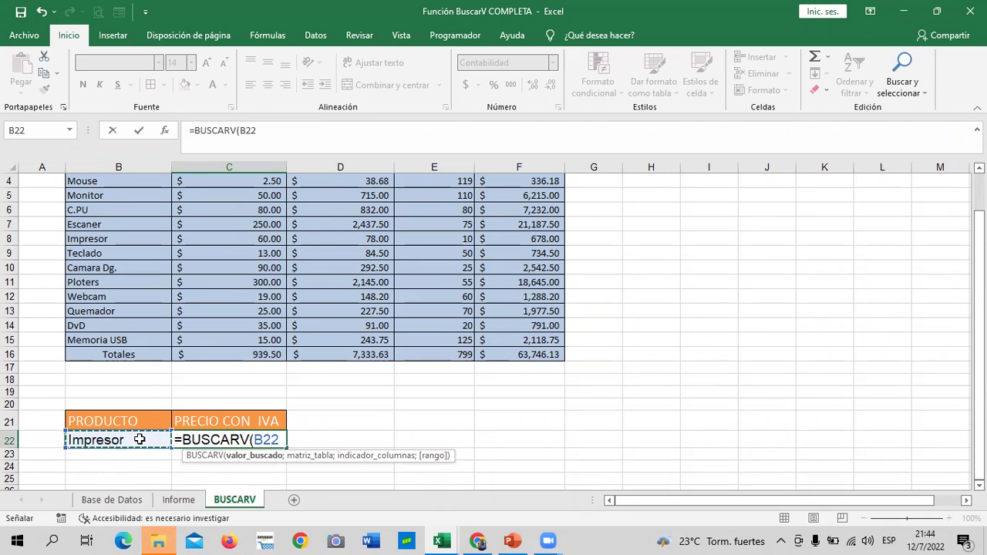
type(";")
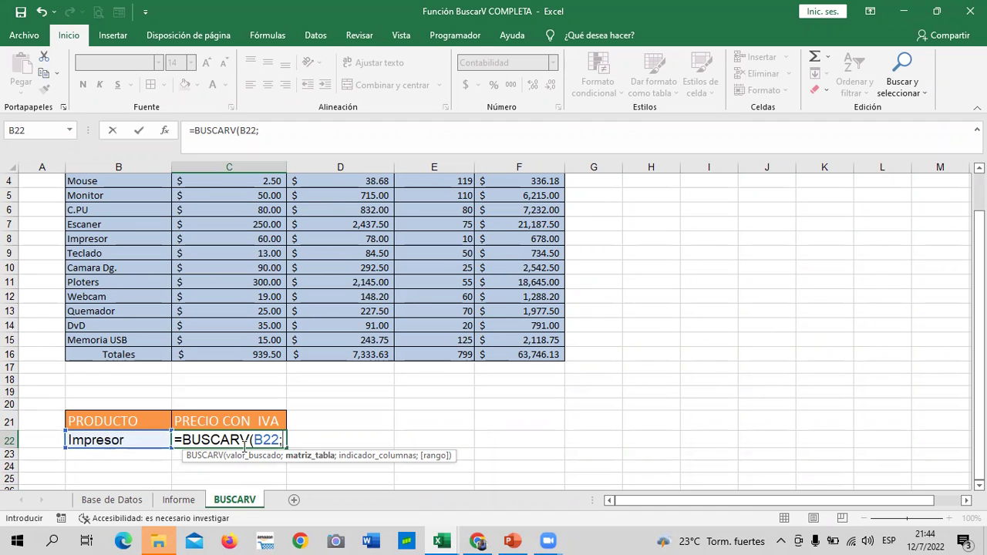
scroll(221, 306, "up", 1)
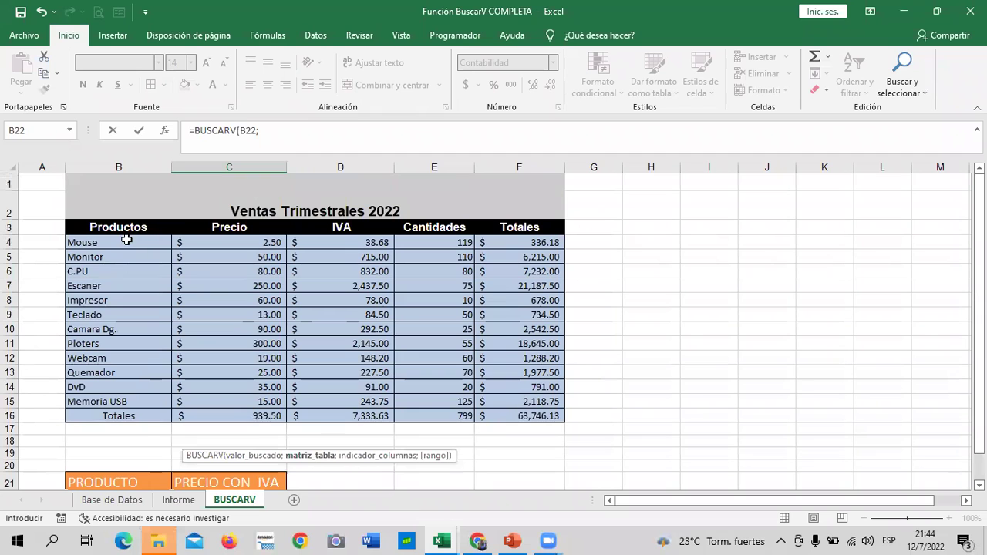
left_click_drag(126, 232, 519, 415)
scroll(388, 375, "down", 3)
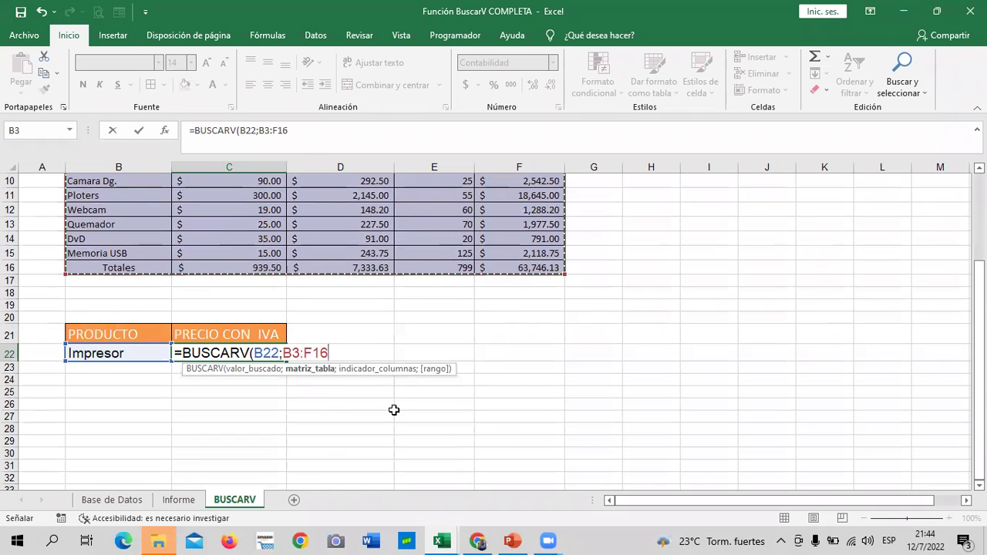
Step: Finish the lookup with column 5 and FALSO, giving $678.00 for Impresor
type(";")
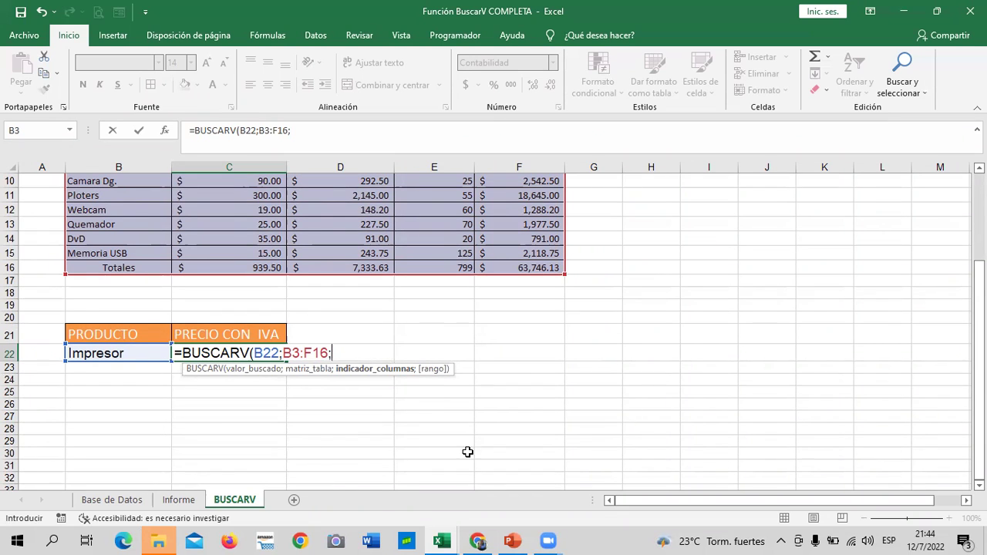
scroll(467, 452, "up", 2)
scroll(467, 459, "up", 1)
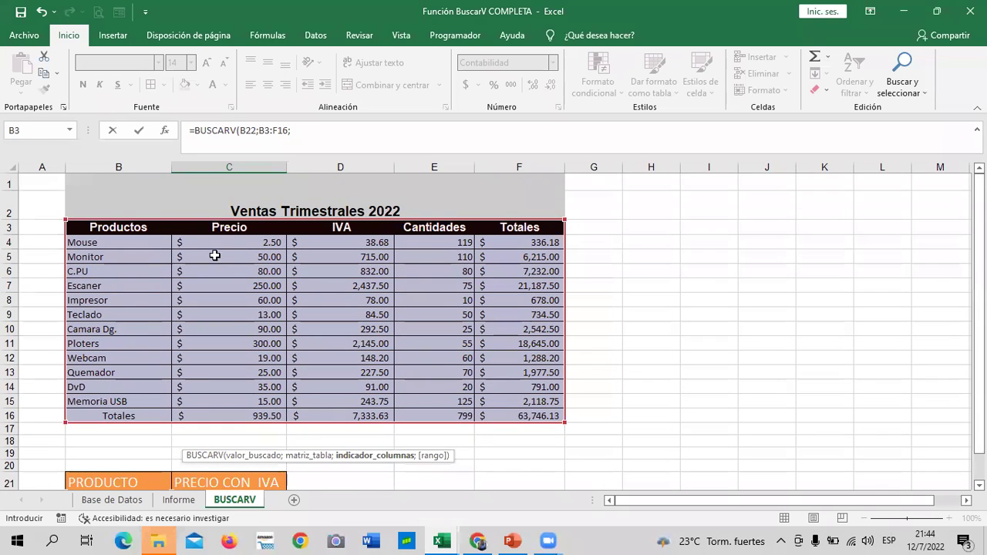
scroll(546, 424, "down", 3)
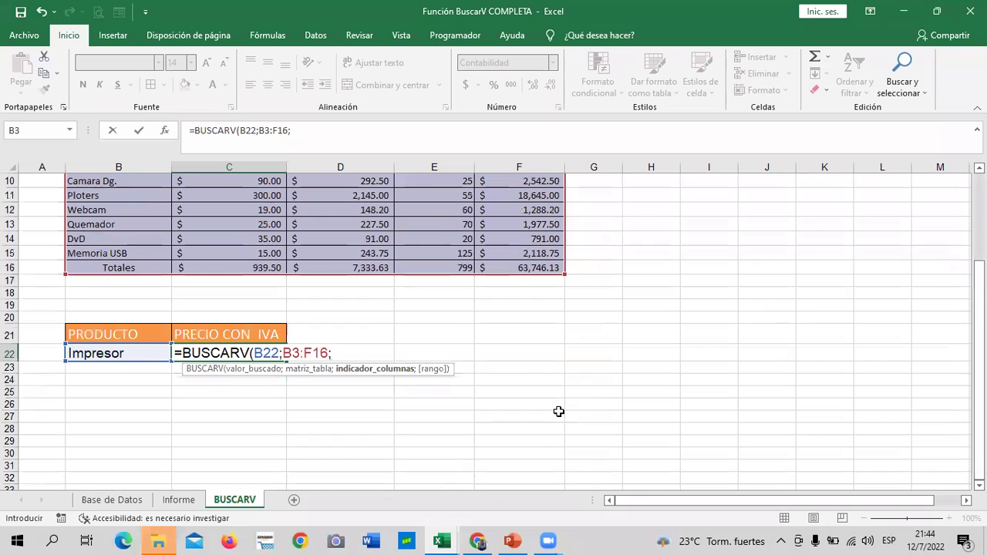
type("5")
type(";")
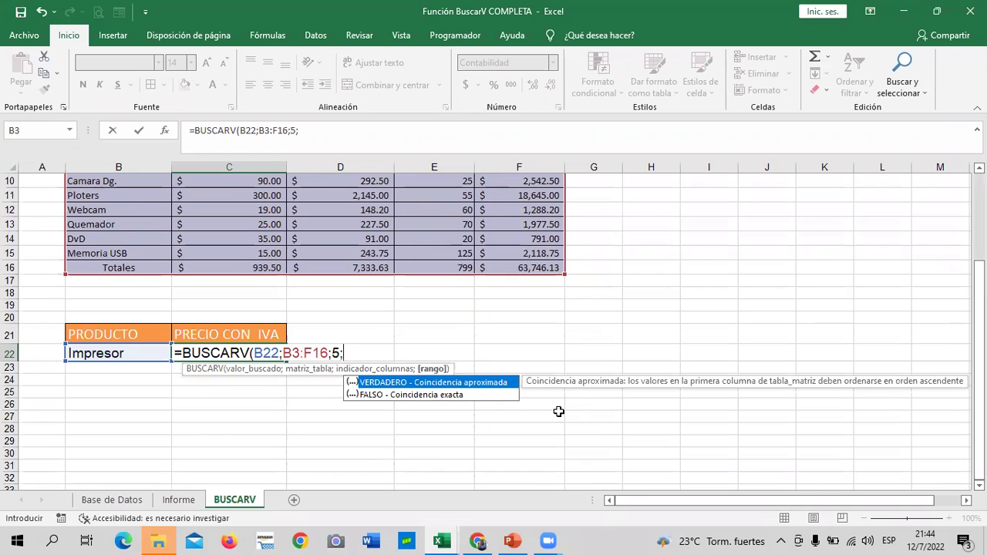
left_click(459, 397)
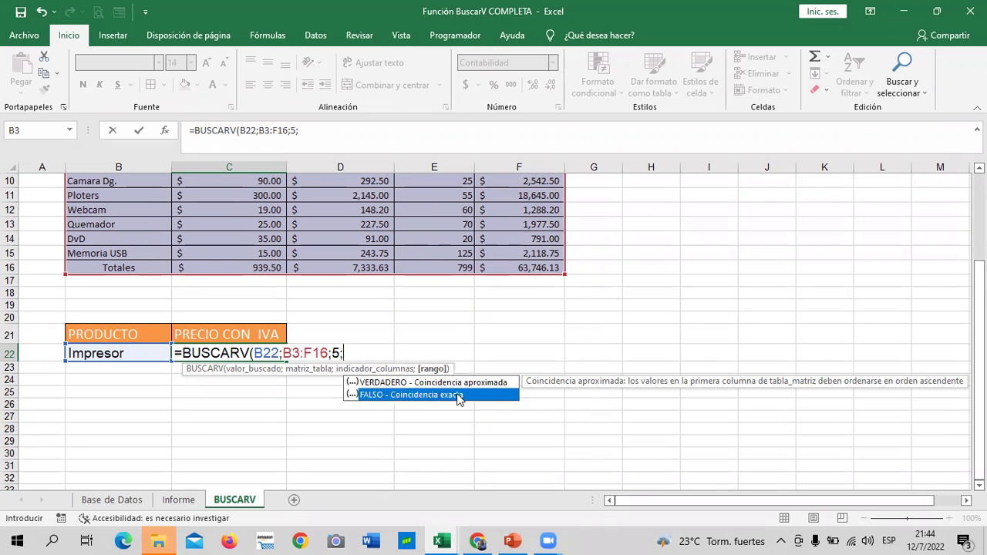
double_click(458, 397)
type(")")
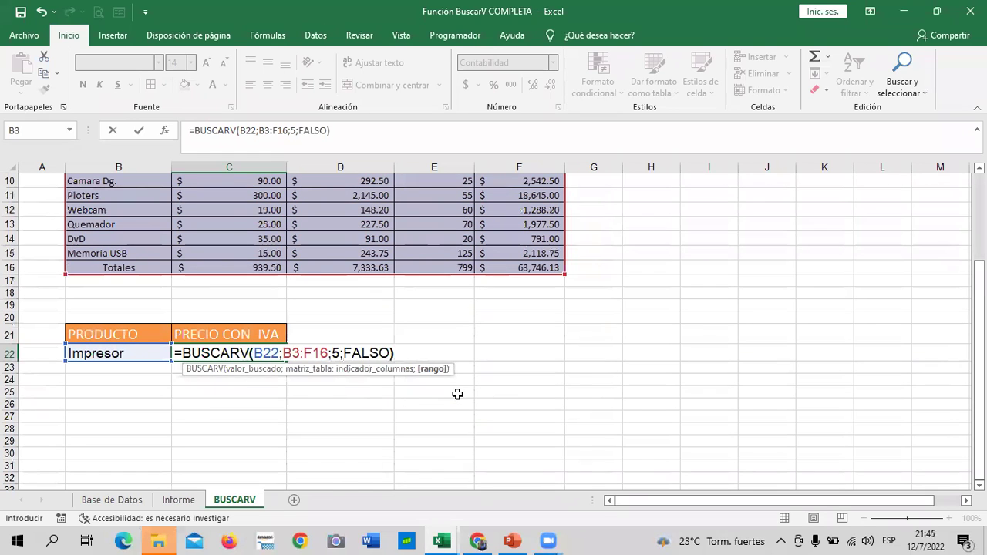
key("Return")
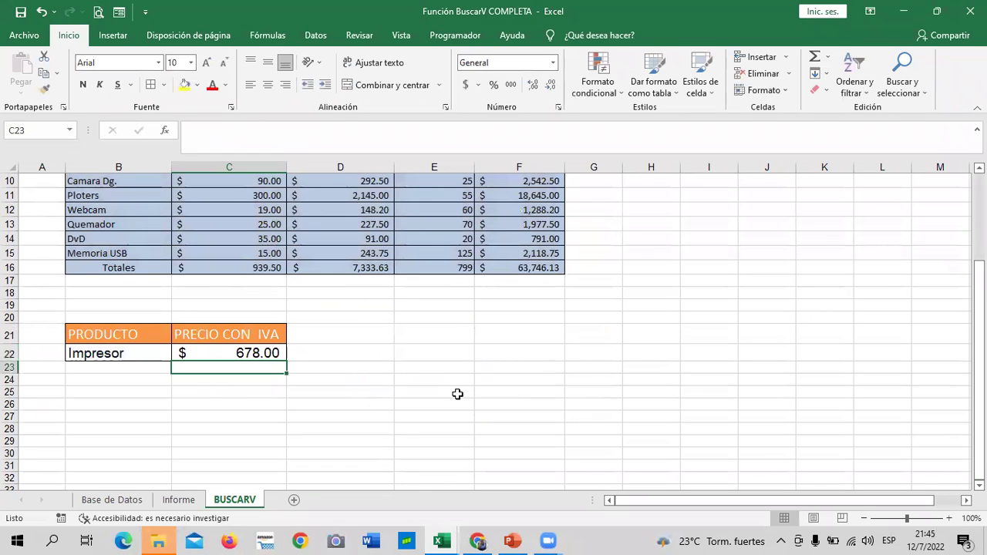
Step: Select the Impresor row of the sales table, then clear the selection
scroll(432, 398, "up", 2)
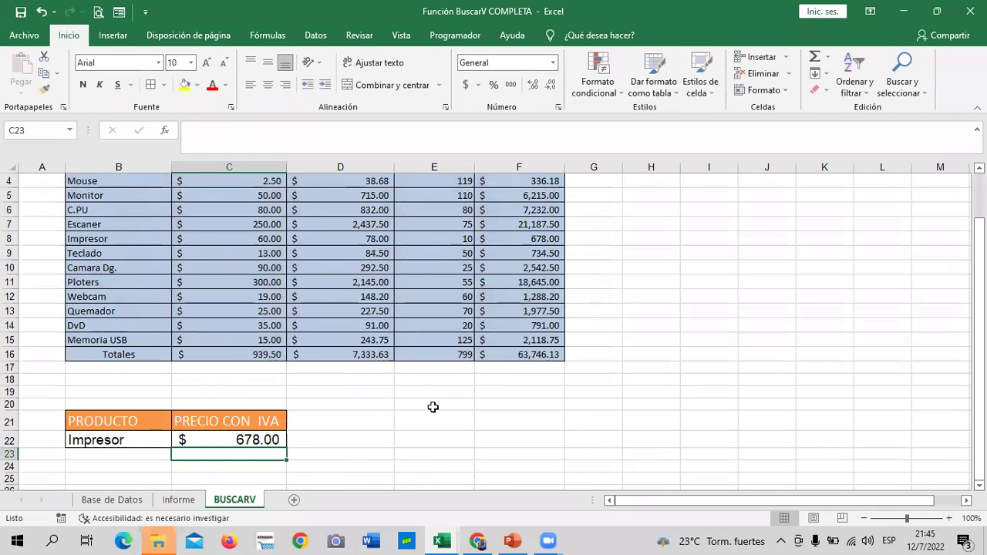
scroll(433, 408, "up", 1)
scroll(433, 407, "down", 1)
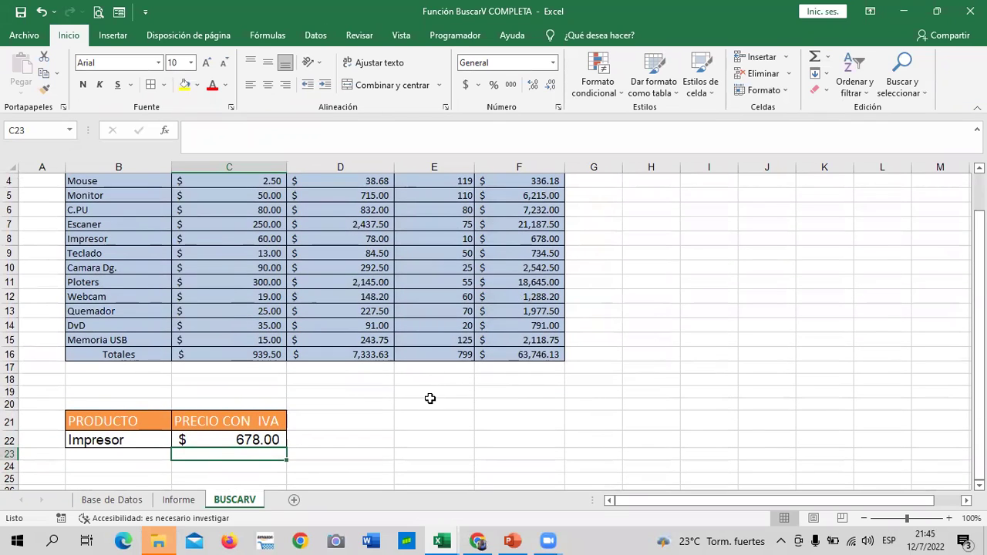
left_click(10, 238)
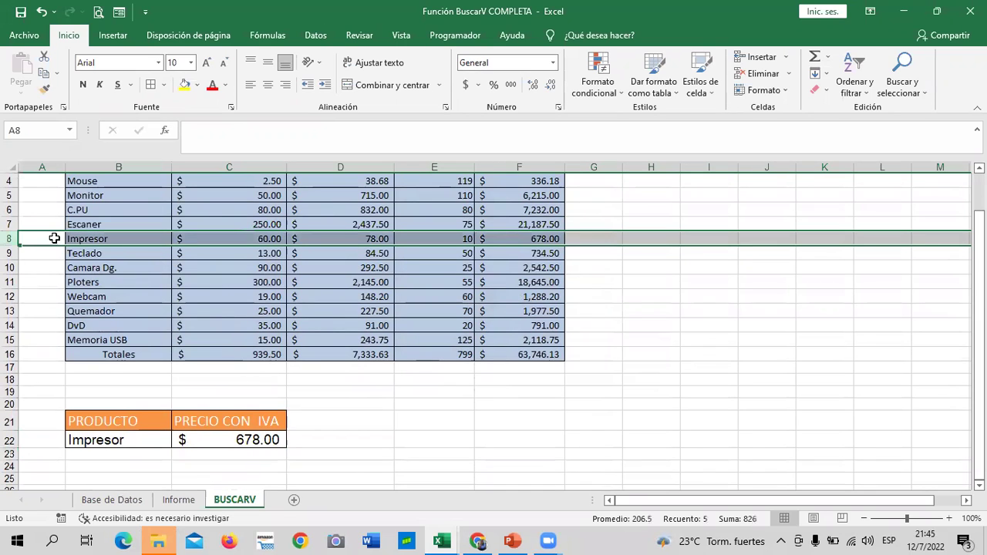
left_click(662, 378)
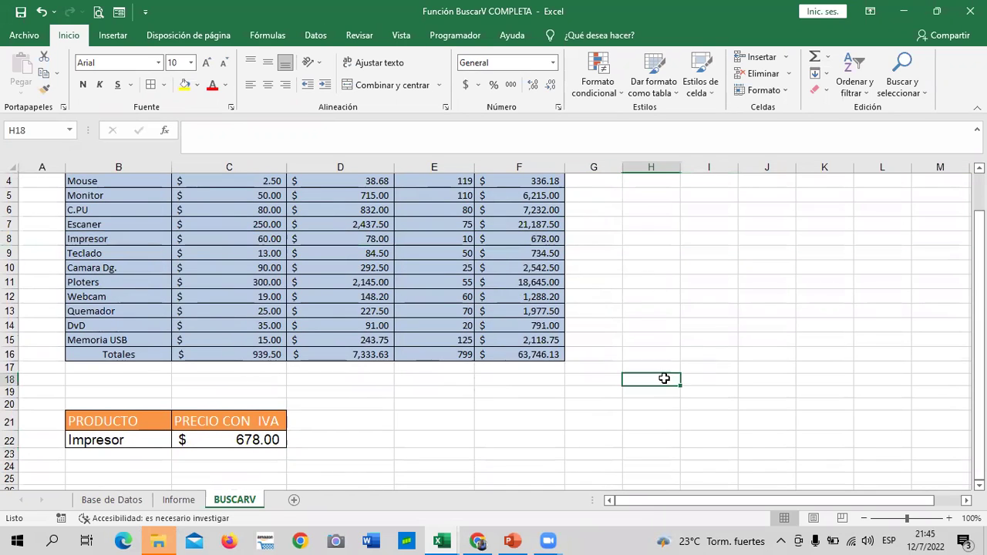
Step: Choose Monitor from B22's product dropdown to update the price lookup
left_click(124, 445)
scroll(139, 435, "down", 1)
left_click(178, 397)
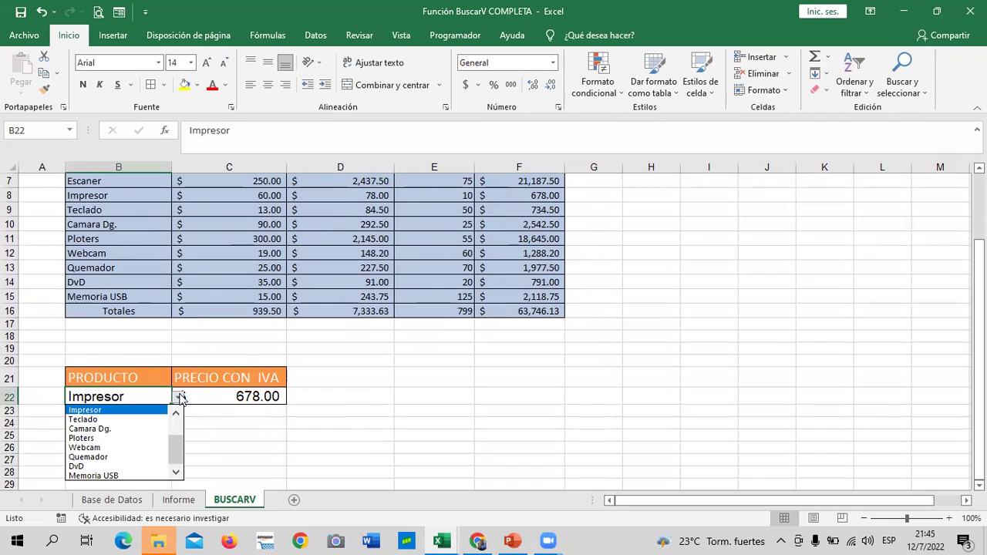
left_click_drag(176, 456, 177, 418)
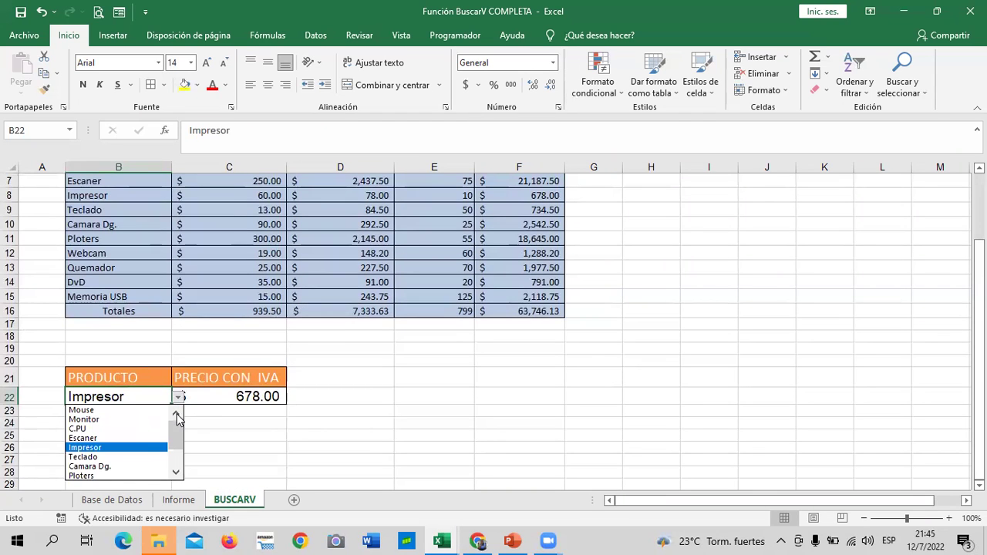
left_click(131, 419)
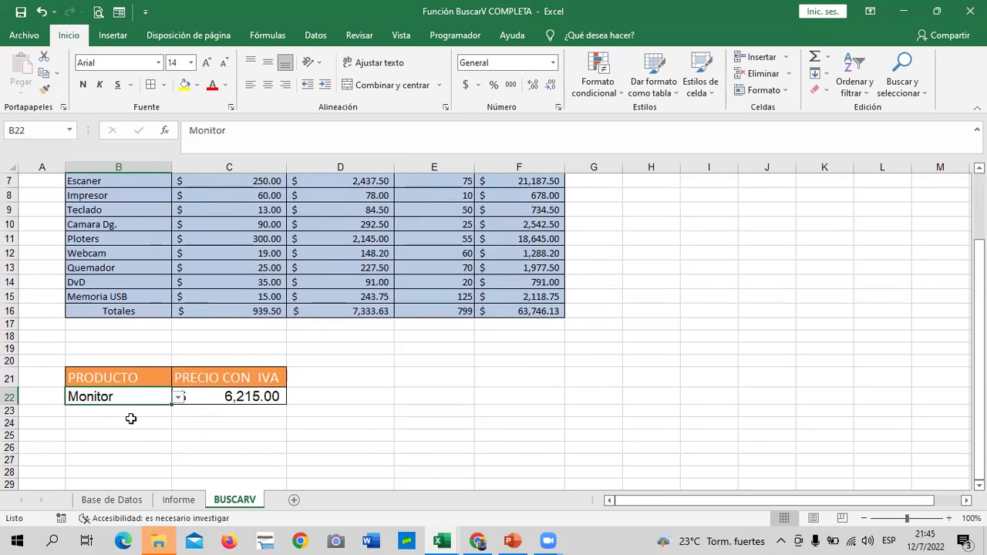
Step: Choose Memoria USB in B22 and compare its total in the sales table
left_click(178, 397)
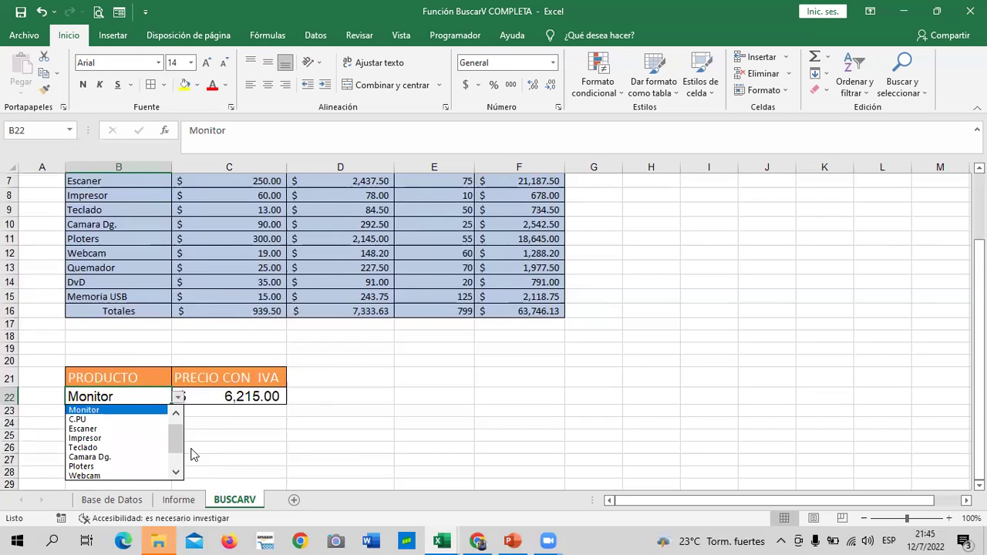
left_click_drag(176, 438, 177, 466)
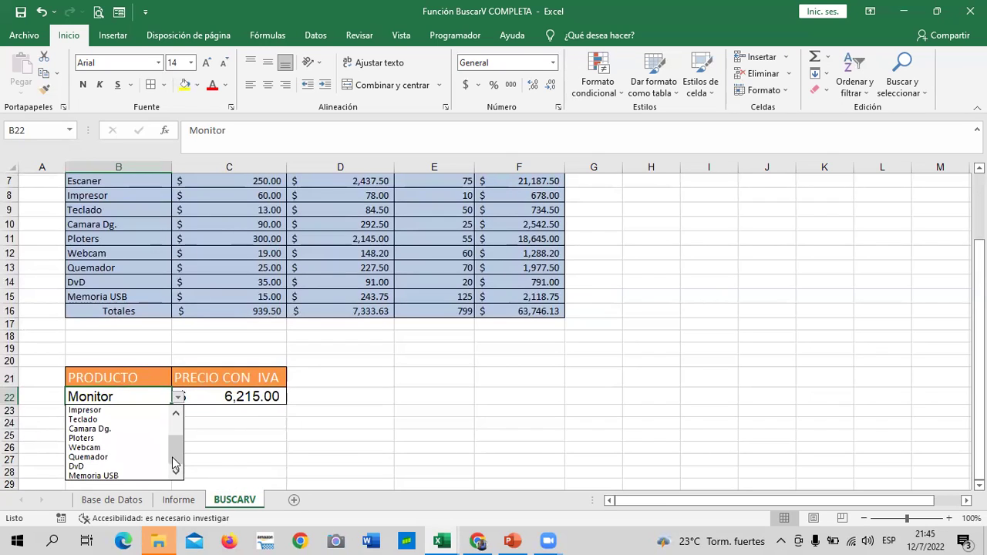
left_click(120, 473)
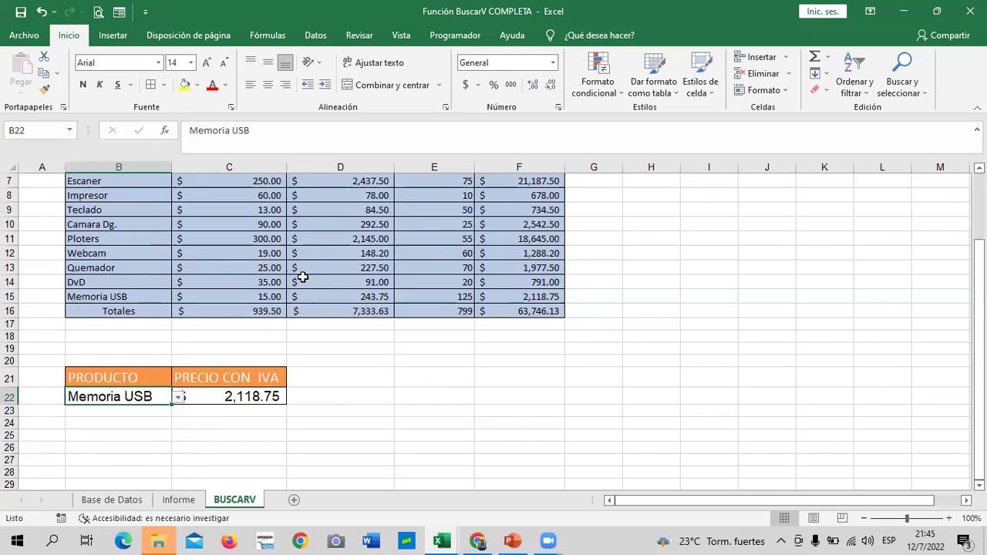
left_click(517, 294)
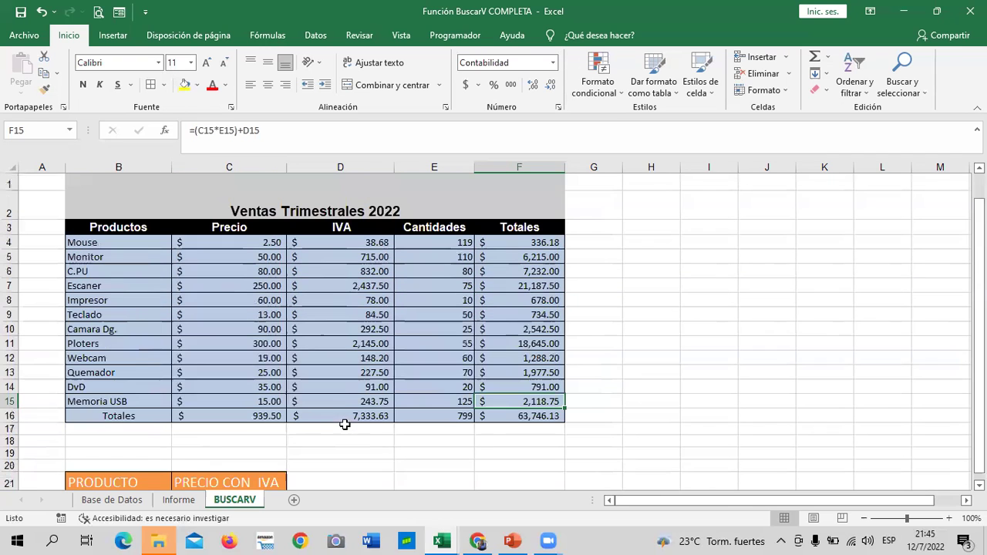
scroll(342, 407, "up", 2)
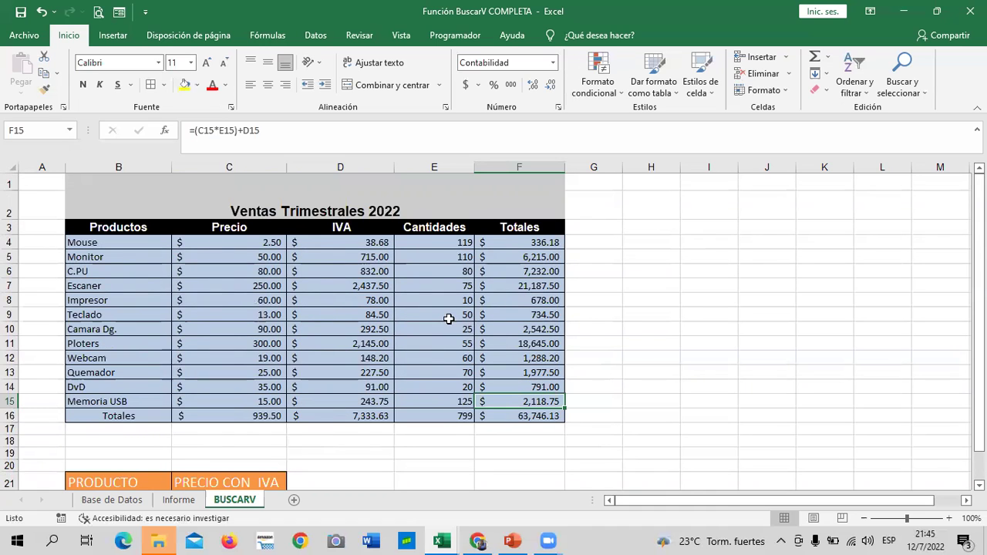
scroll(398, 343, "down", 2)
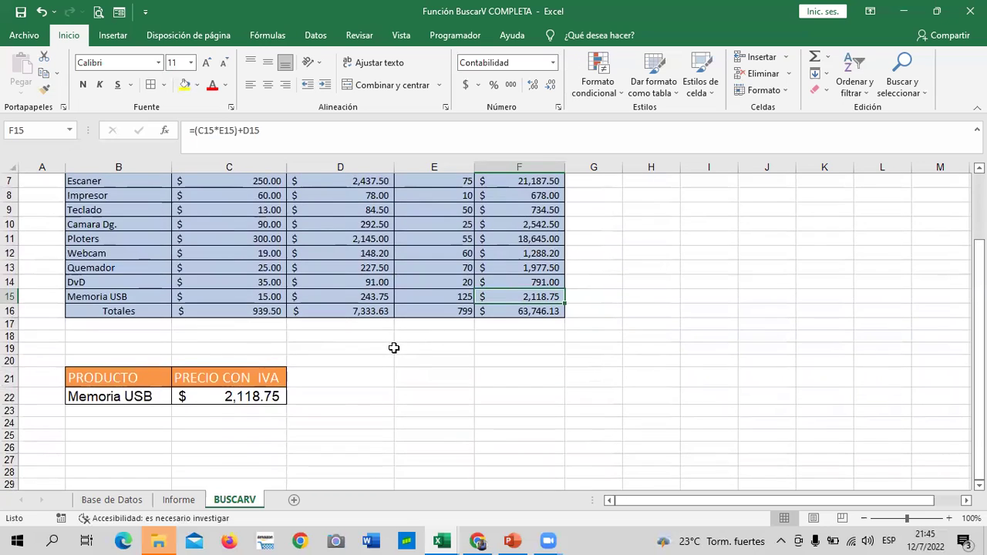
Step: Choose Camara Dg. in B22 so C22 shows $2,542.50
left_click(142, 400)
left_click(179, 397)
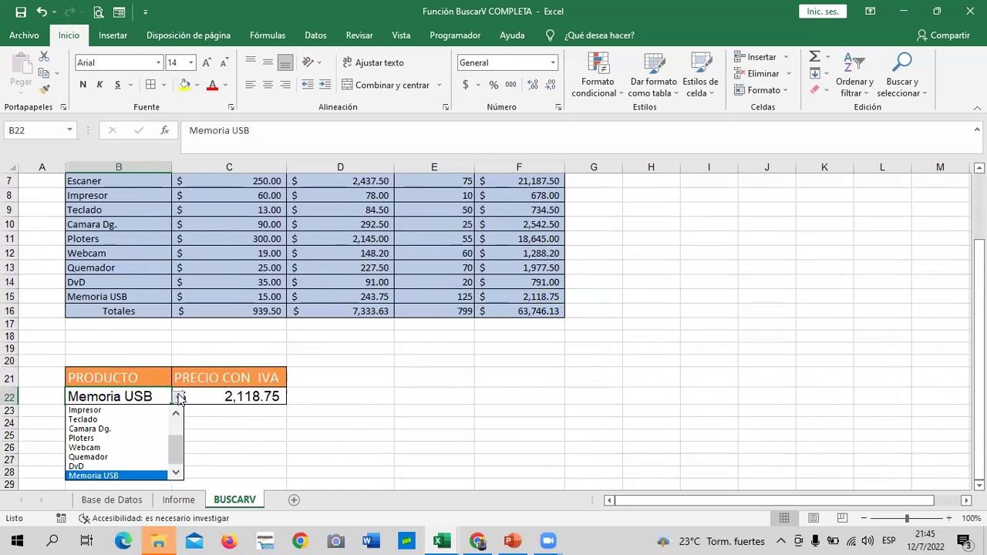
left_click(132, 429)
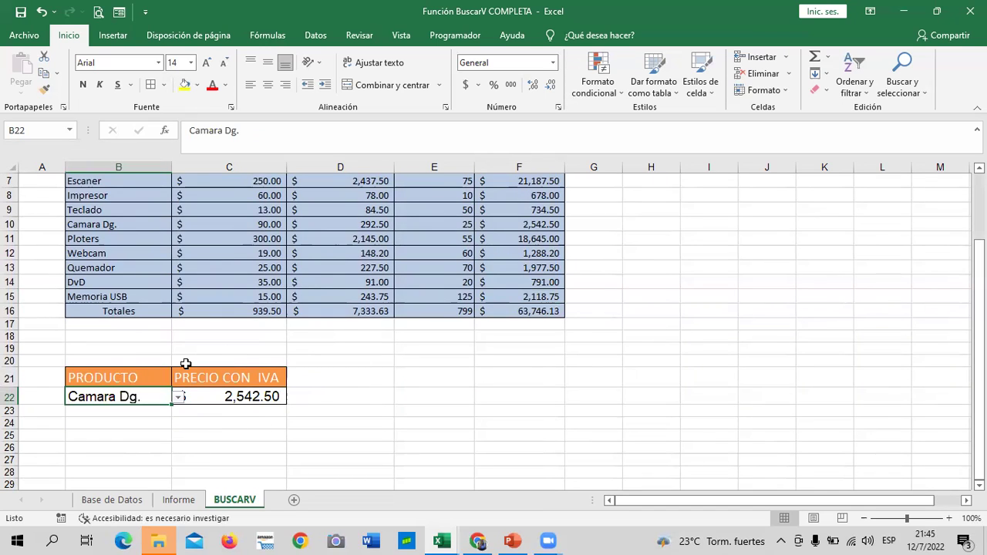
left_click(416, 408)
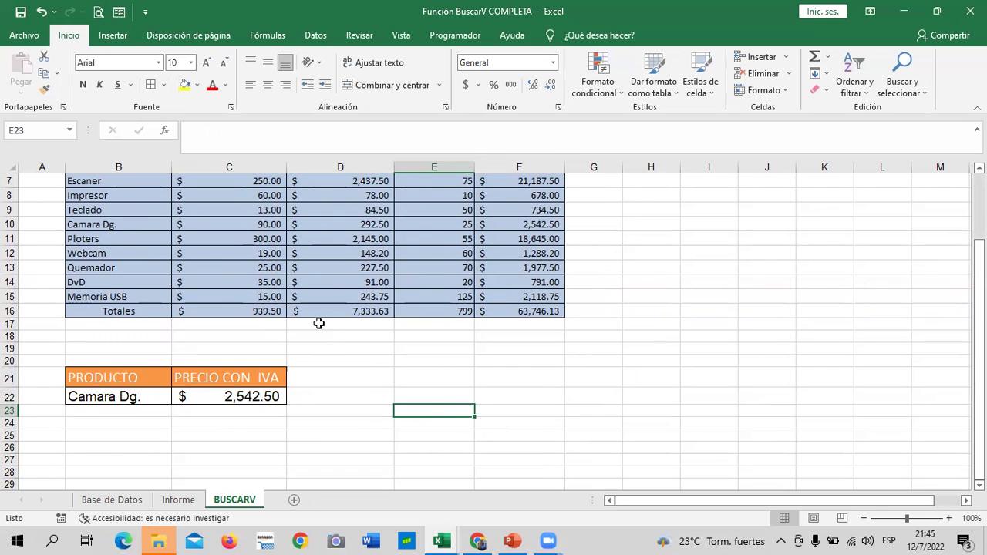
scroll(317, 400, "up", 2)
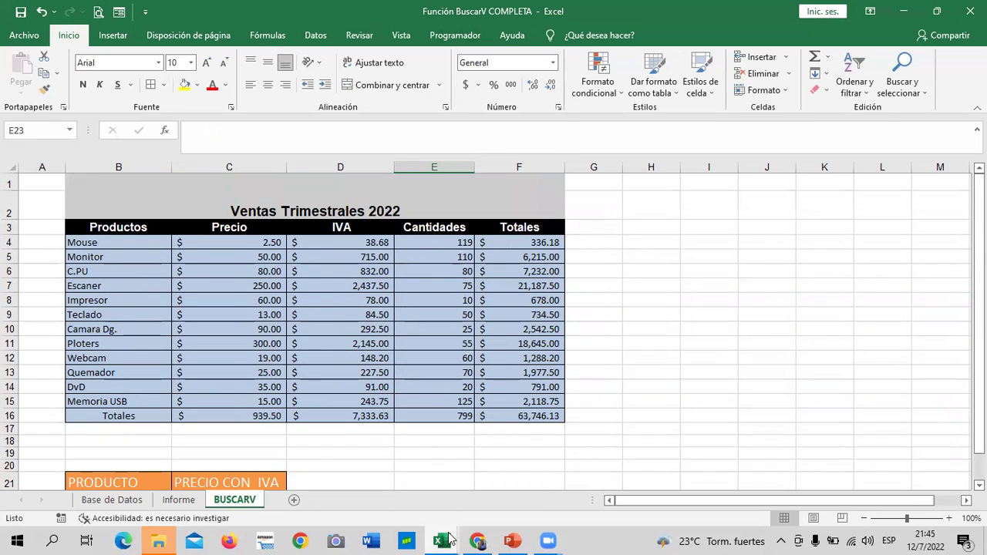
Step: Switch to the Factura digital - copia workbook, review FACTURA, then show the CLIENTE list
mouse_move(441, 541)
left_click(599, 493)
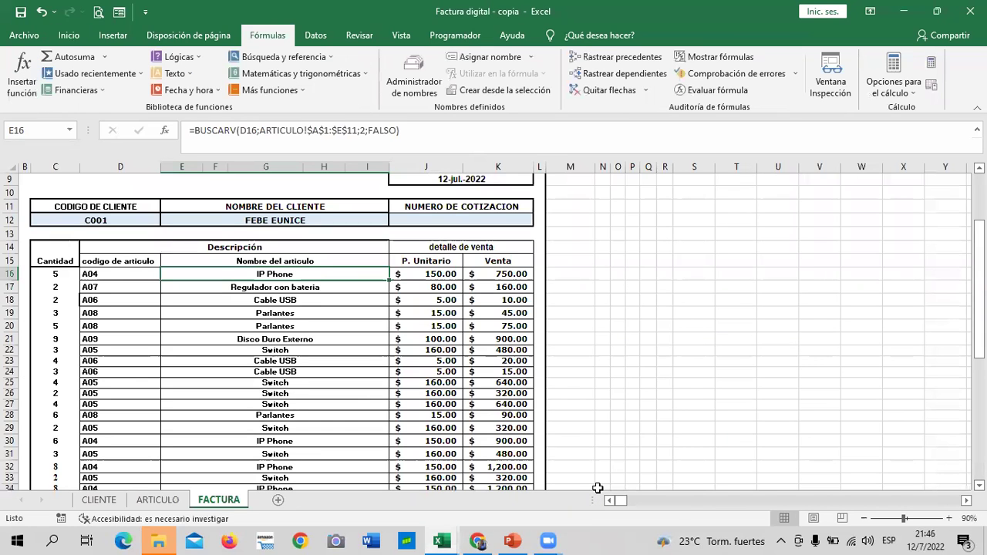
scroll(598, 487, "up", 3)
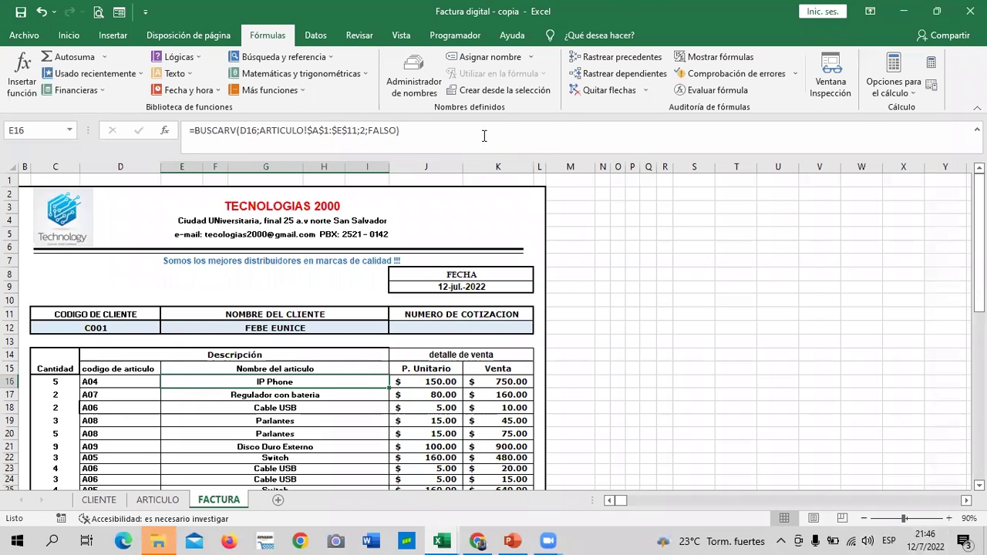
scroll(581, 337, "down", 2)
scroll(581, 337, "down", 1)
scroll(582, 337, "down", 1)
scroll(433, 305, "down", 1)
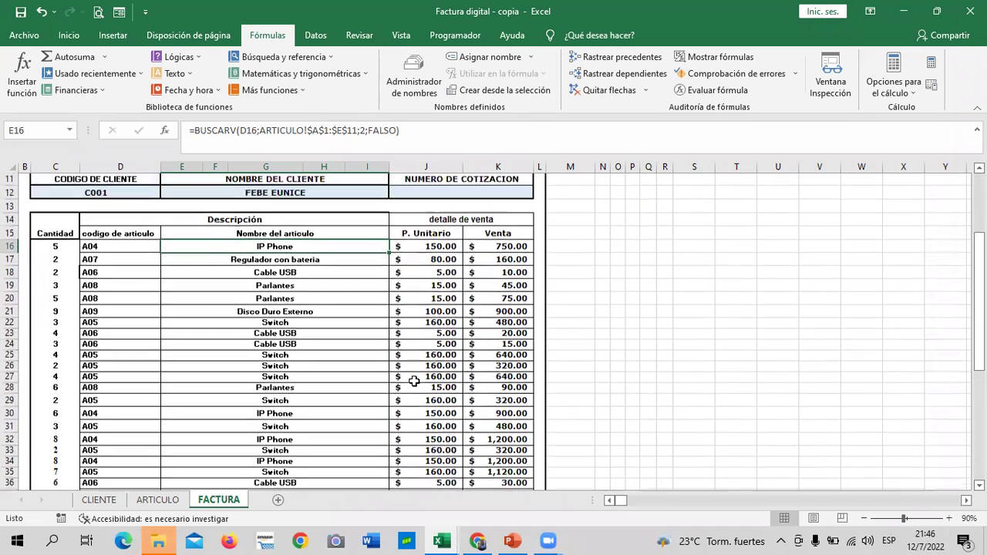
scroll(415, 381, "up", 1)
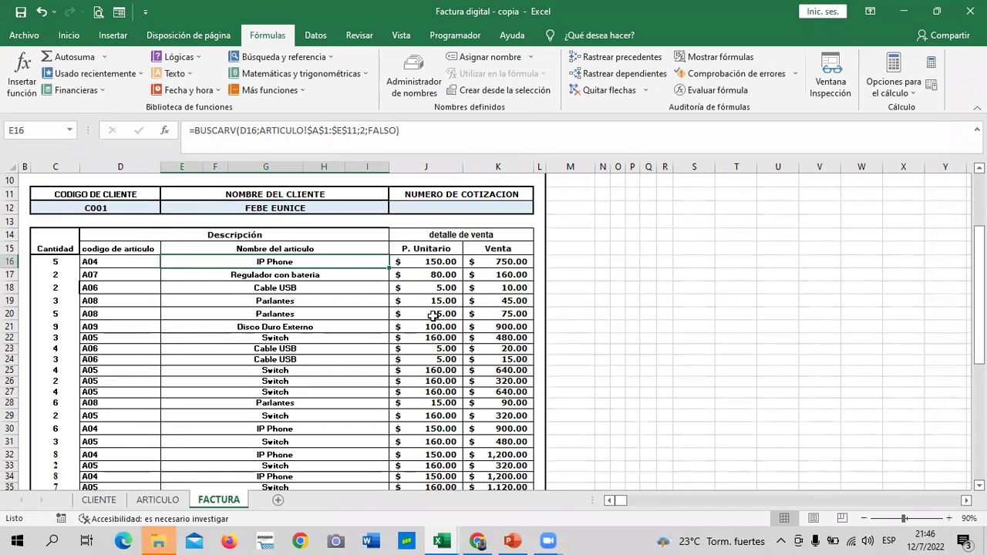
left_click(171, 501)
left_click(100, 503)
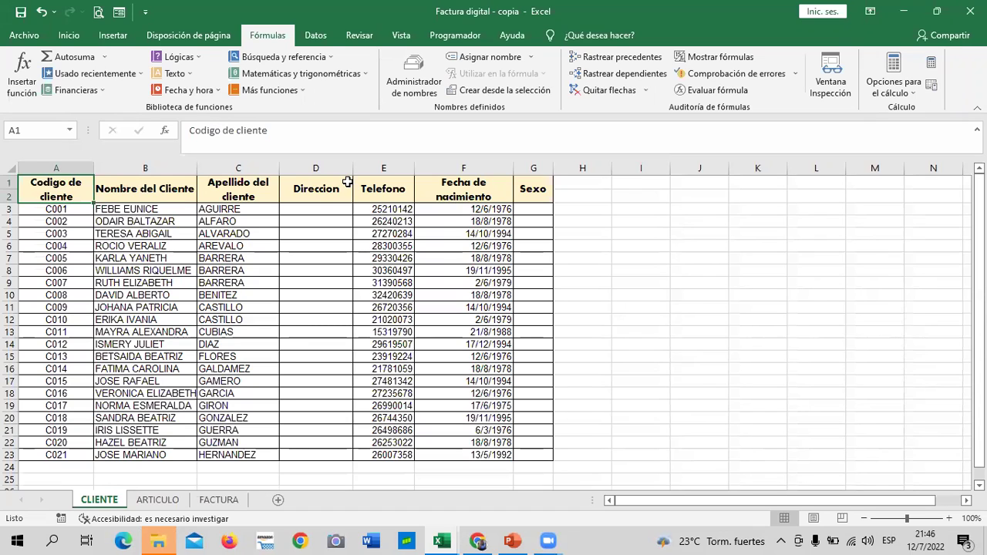
Step: Review the ARTICULO table, then check FACTURA's article codes from D16 to D38
left_click(160, 502)
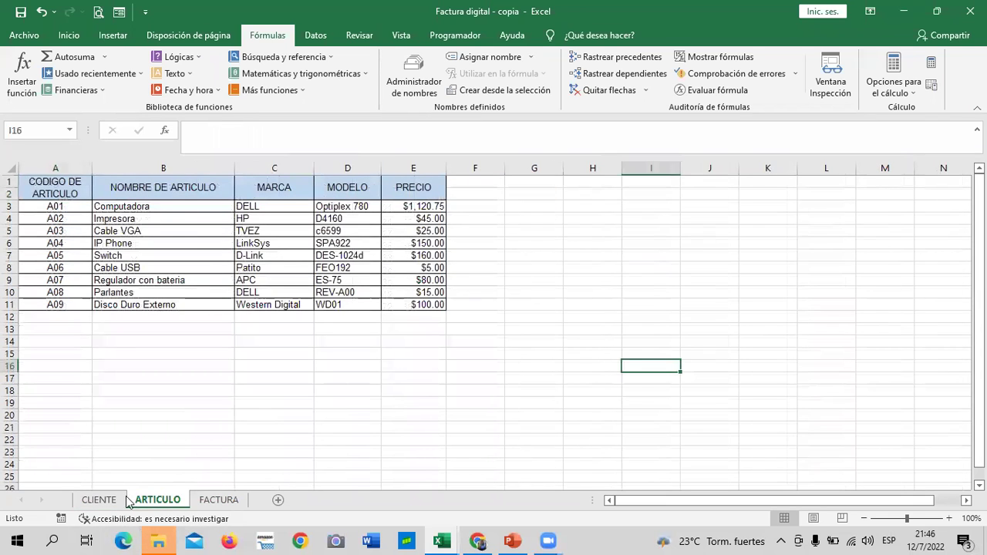
left_click(122, 500)
left_click(153, 501)
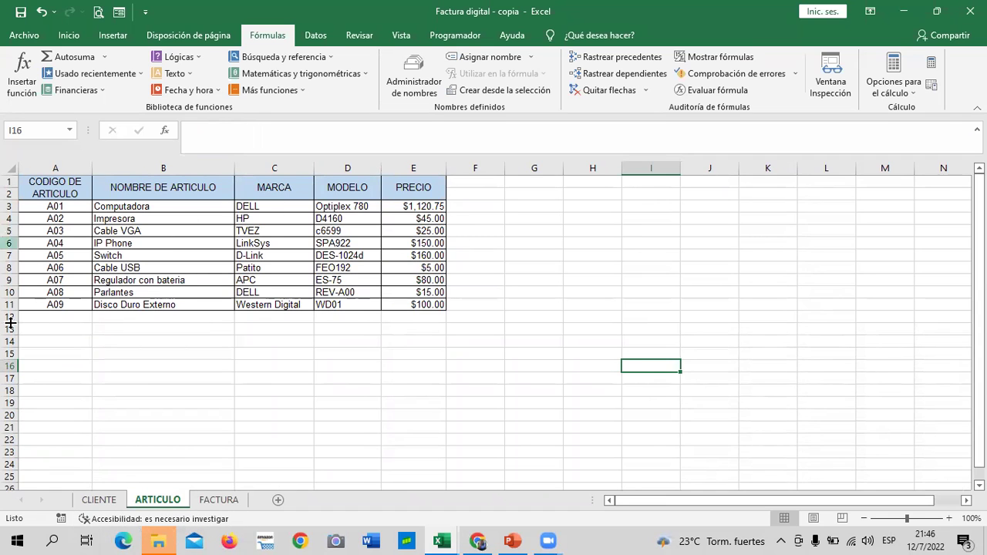
left_click(222, 502)
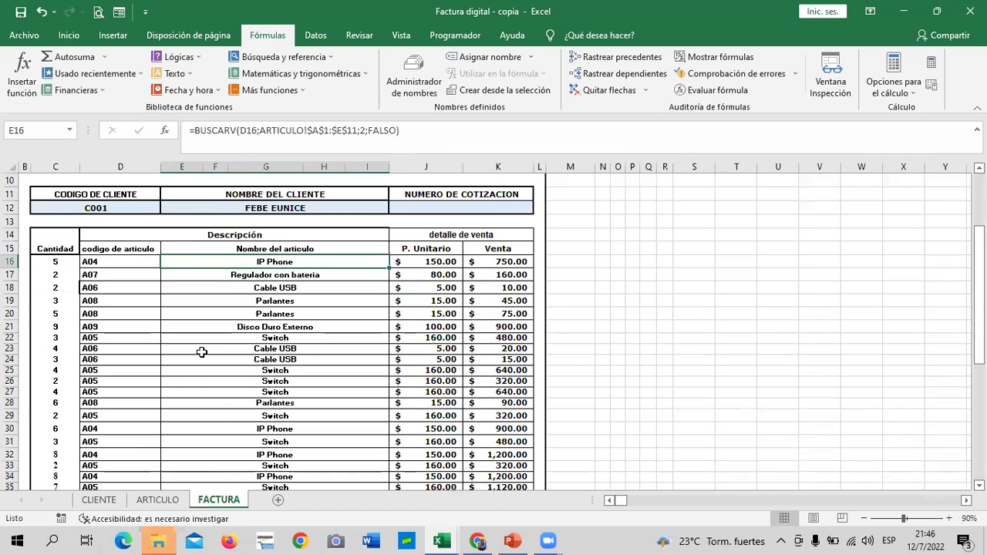
scroll(201, 352, "up", 2)
left_click(121, 340)
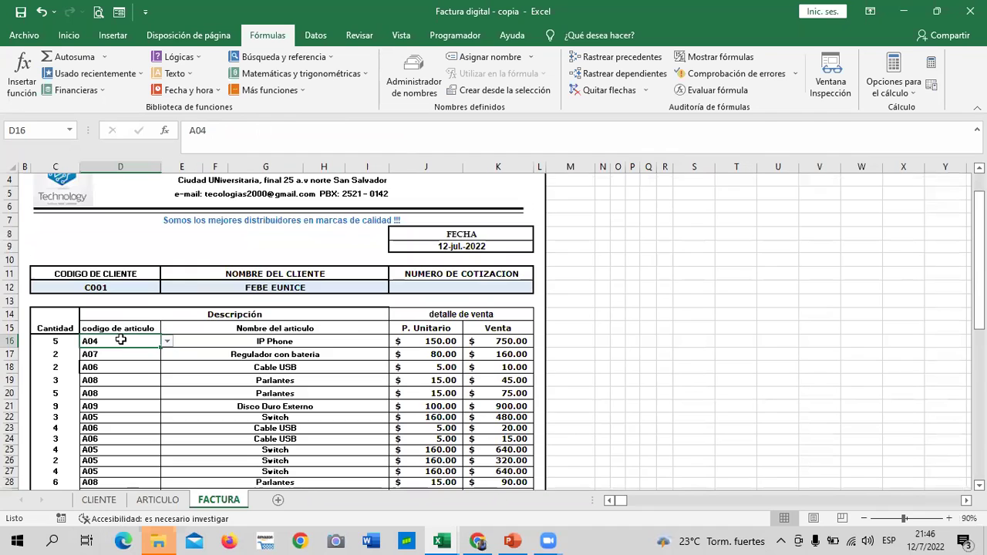
scroll(119, 345, "down", 4)
left_click(120, 438)
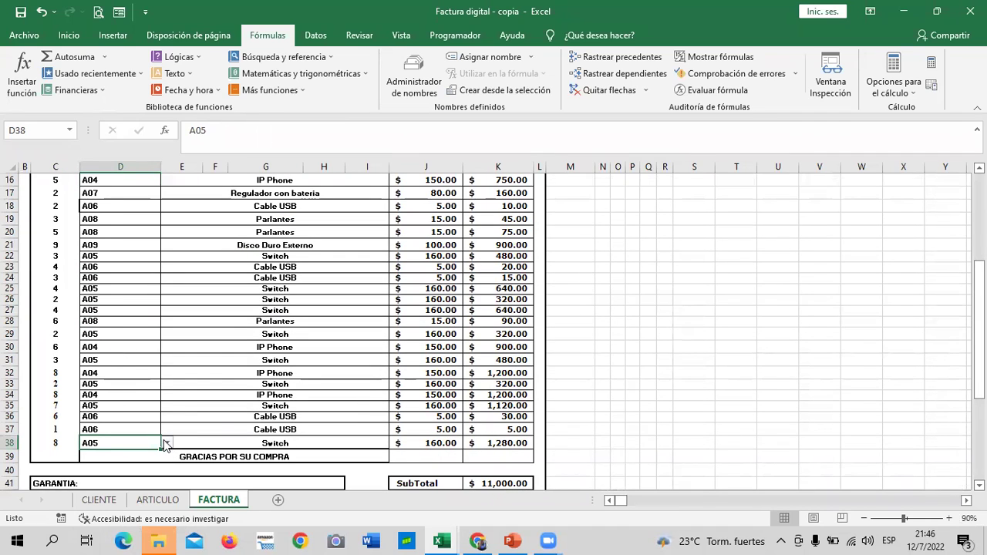
Step: Set row 33's article code to A07 (Regulador con bateria, $80.00) and recheck ARTICULO
left_click(130, 386)
left_click(164, 385)
left_click(125, 439)
scroll(127, 425, "up", 1)
scroll(126, 426, "up", 4)
left_click(134, 341)
left_click(151, 499)
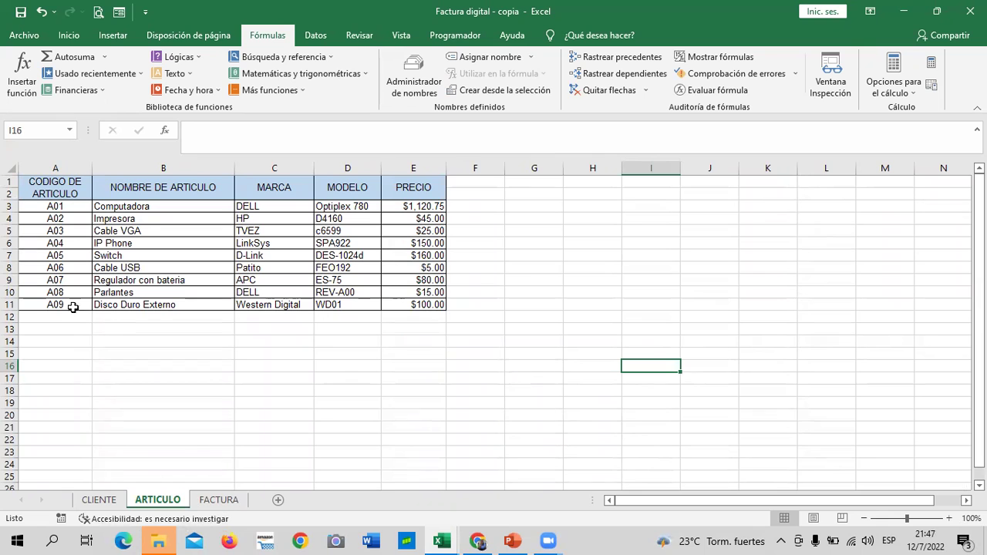
Step: Inspect the E16 and J16 lookup formulas, the K16 sale formula and C16 quantity 5
left_click(220, 500)
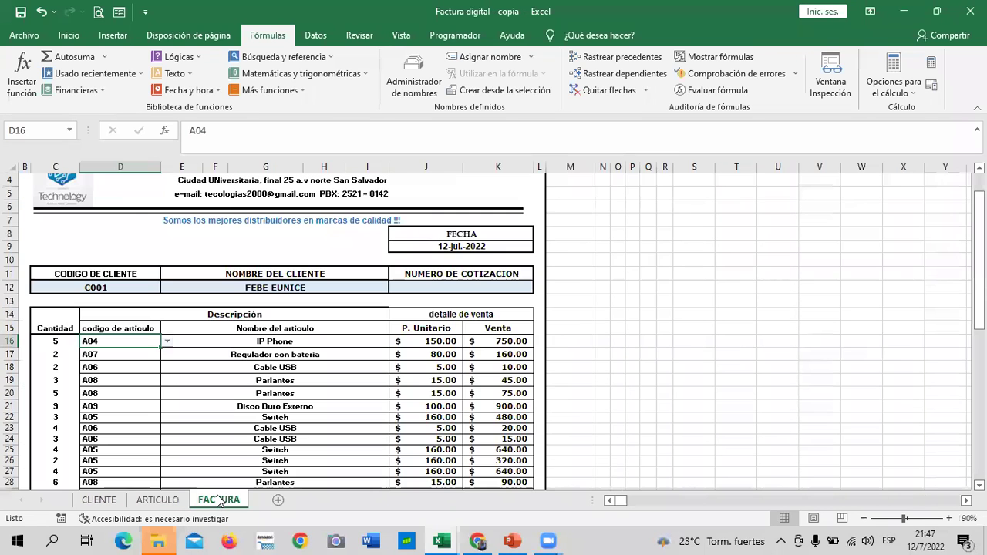
scroll(121, 391, "down", 3)
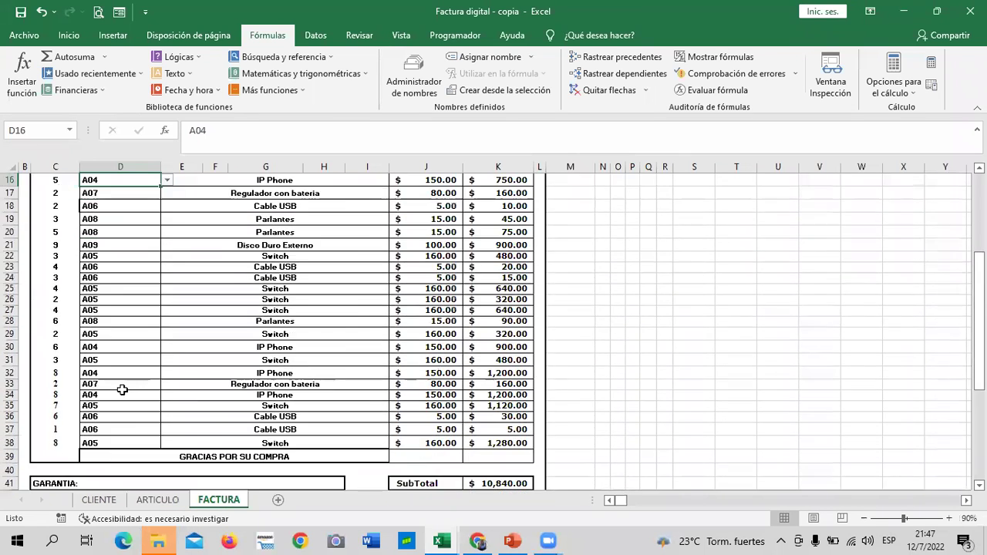
scroll(391, 445, "up", 3)
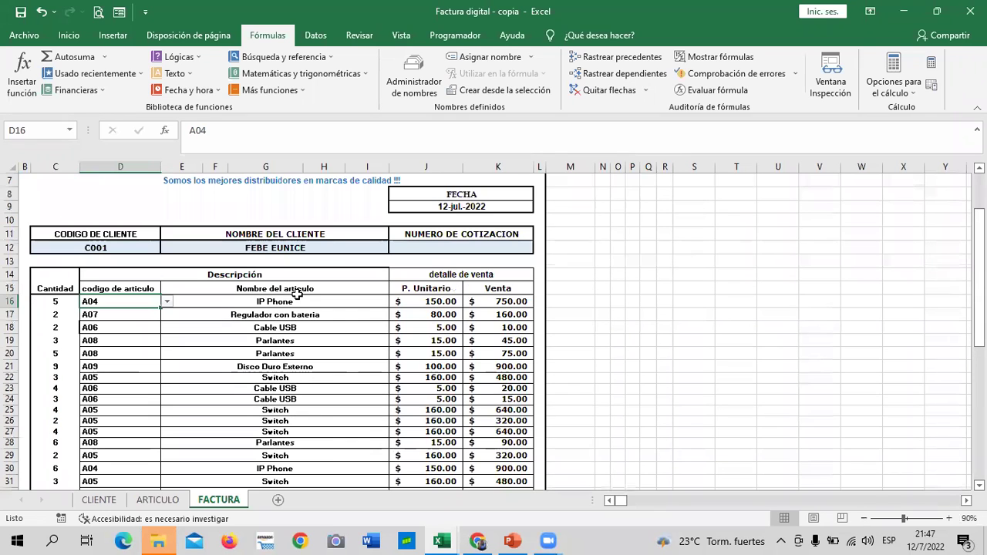
left_click(303, 301)
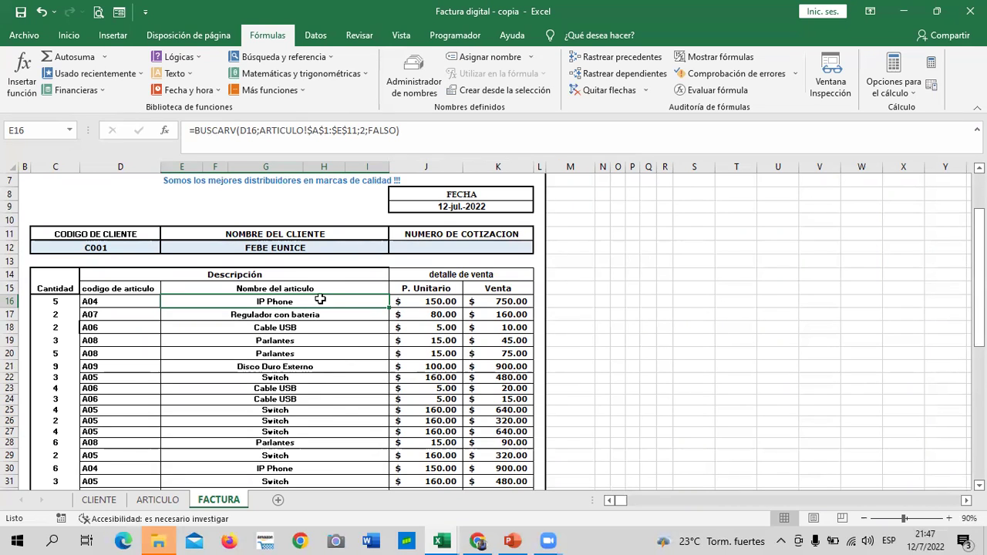
left_click(430, 302)
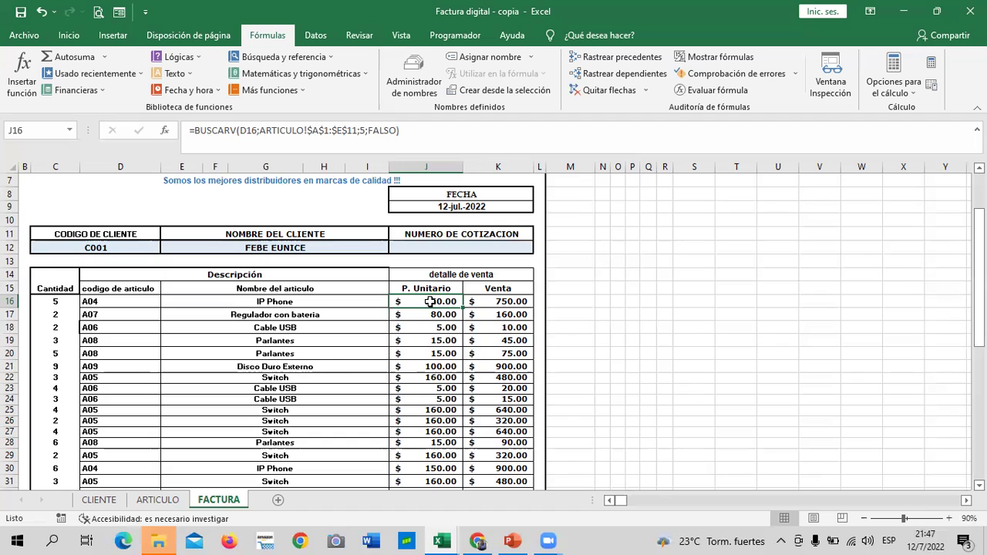
left_click(495, 302)
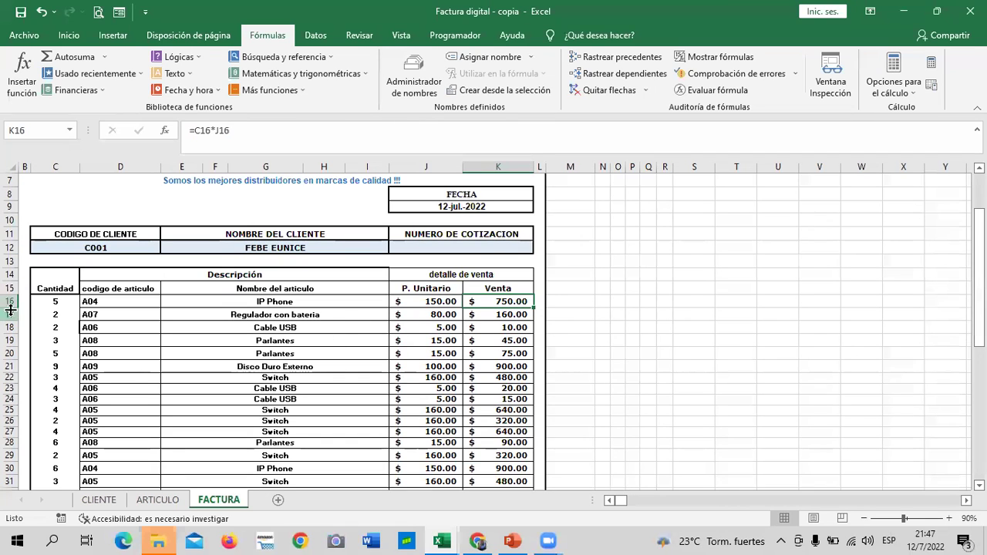
left_click(54, 303)
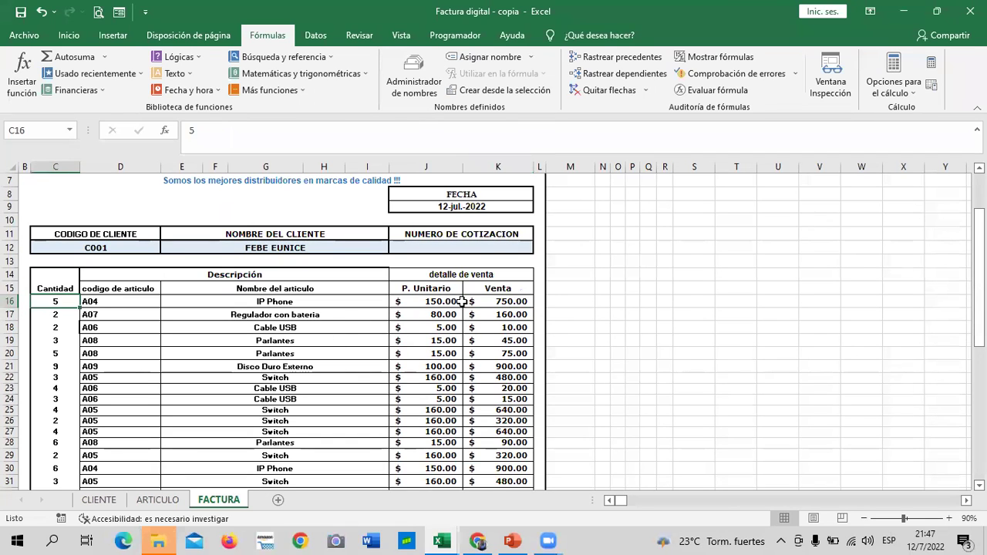
left_click(482, 301)
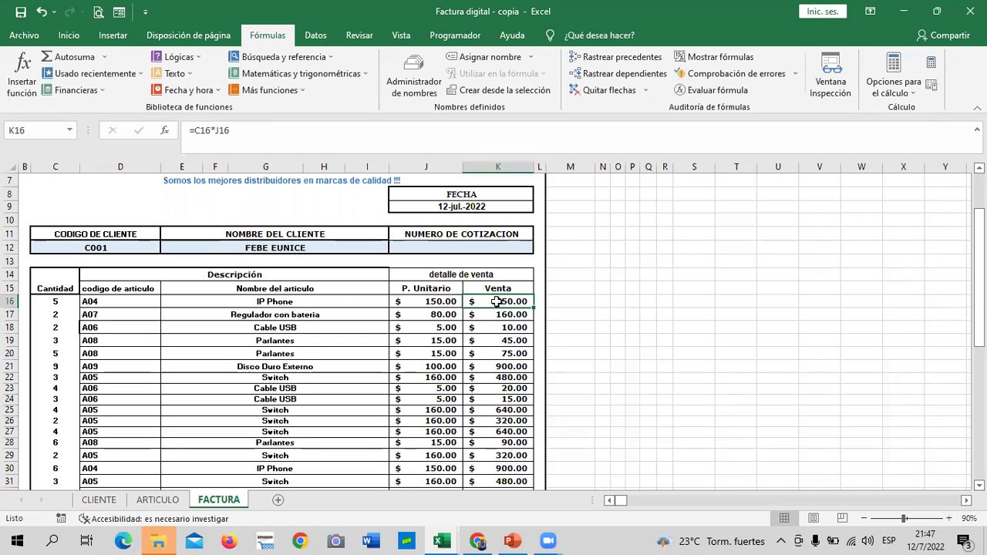
Step: Commit =C16*J16 in K16 for $750.00, then review the invoice down to D36
left_click(396, 132)
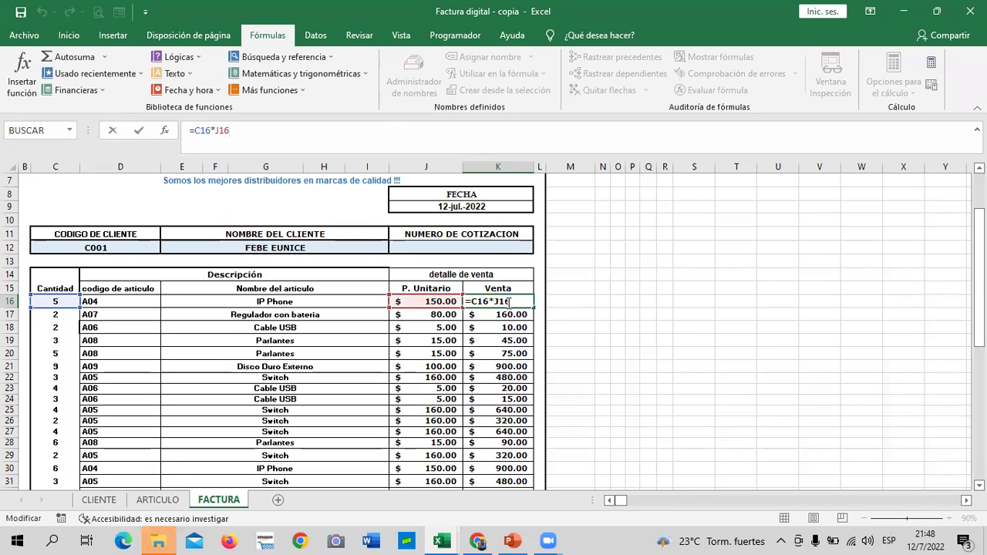
key("Return")
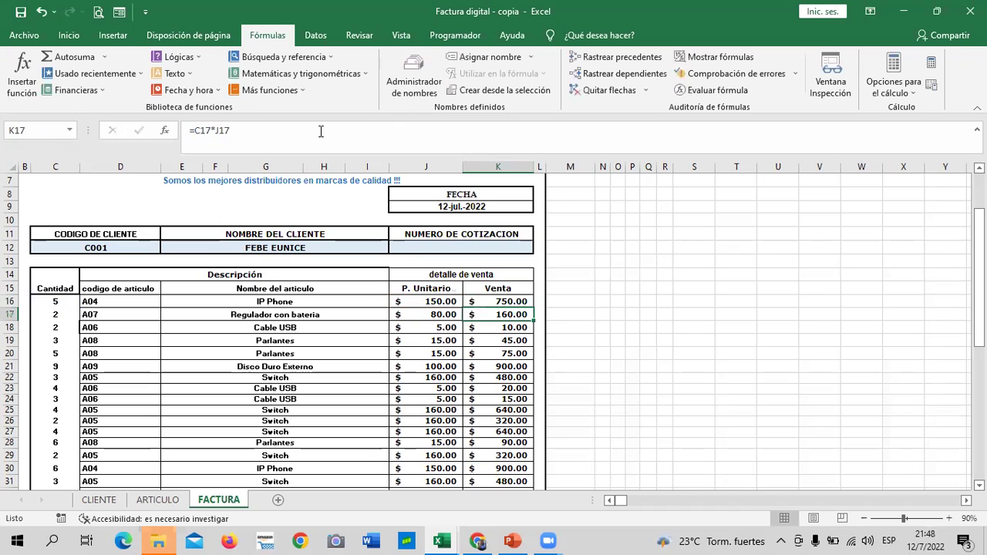
scroll(492, 371, "down", 4)
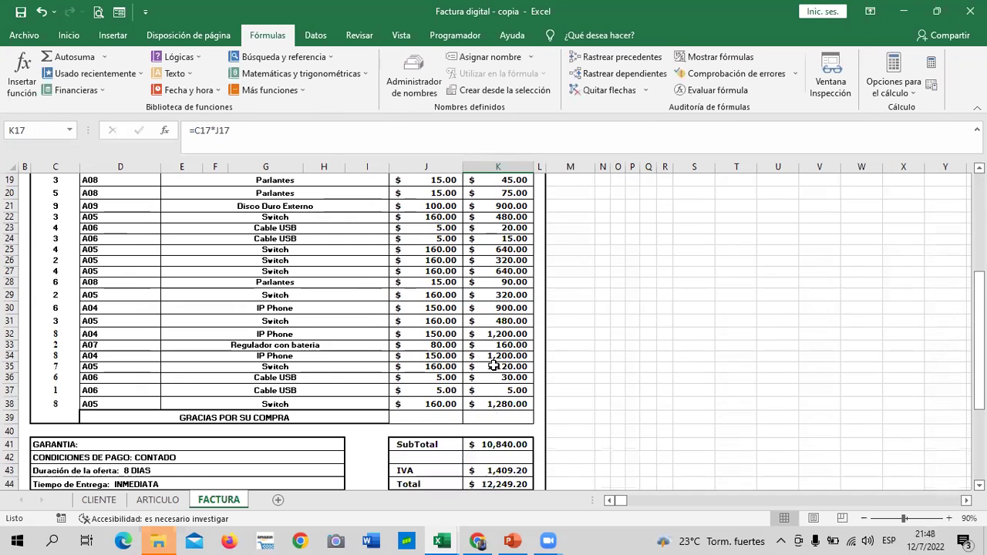
scroll(479, 403, "down", 2)
scroll(518, 429, "down", 1)
scroll(518, 429, "up", 4)
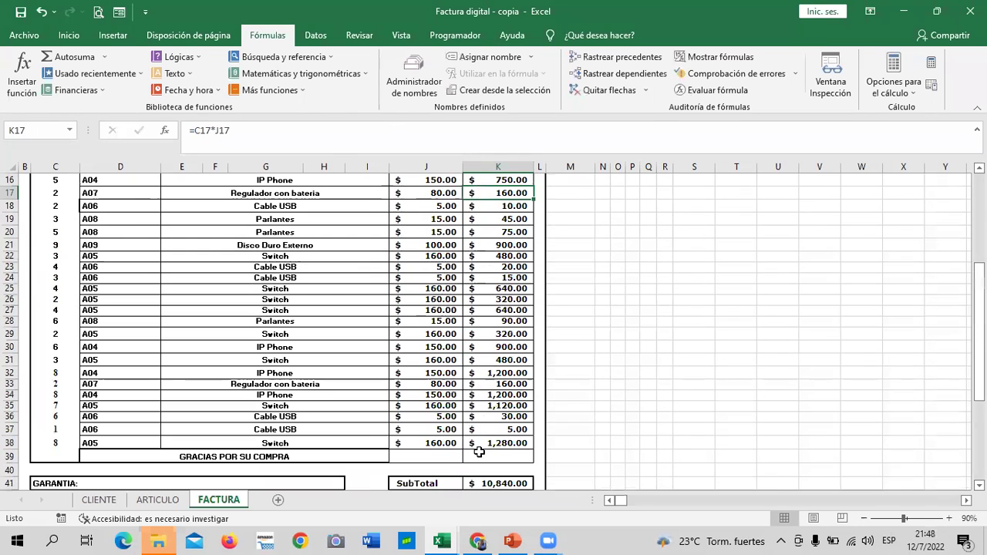
scroll(299, 431, "down", 1)
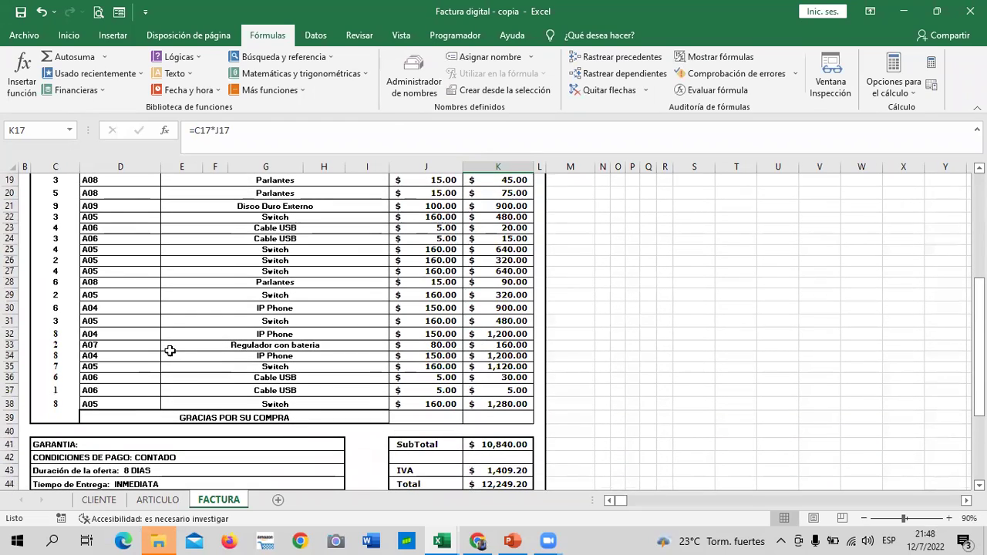
scroll(232, 387, "up", 2)
scroll(235, 387, "up", 3)
scroll(235, 387, "down", 2)
scroll(235, 387, "down", 2)
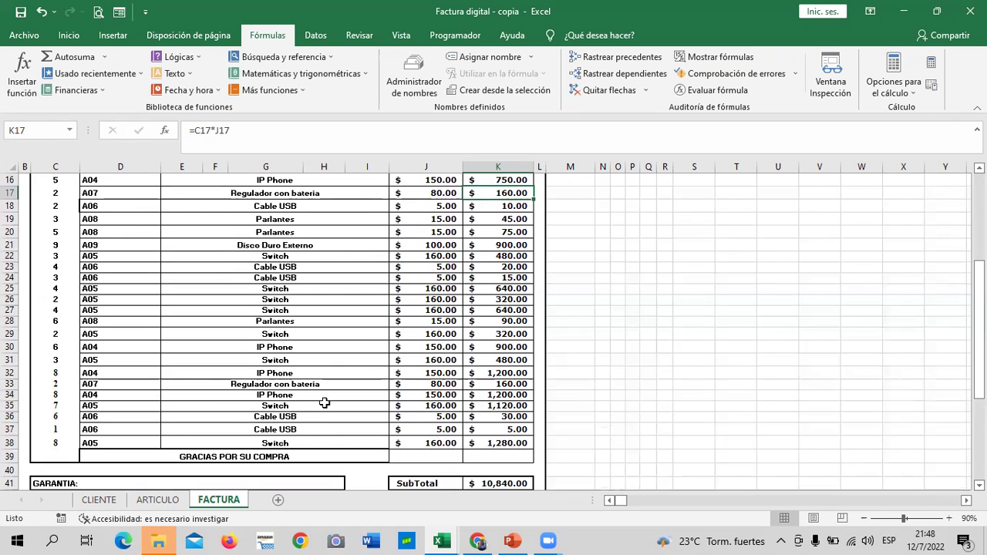
left_click(122, 417)
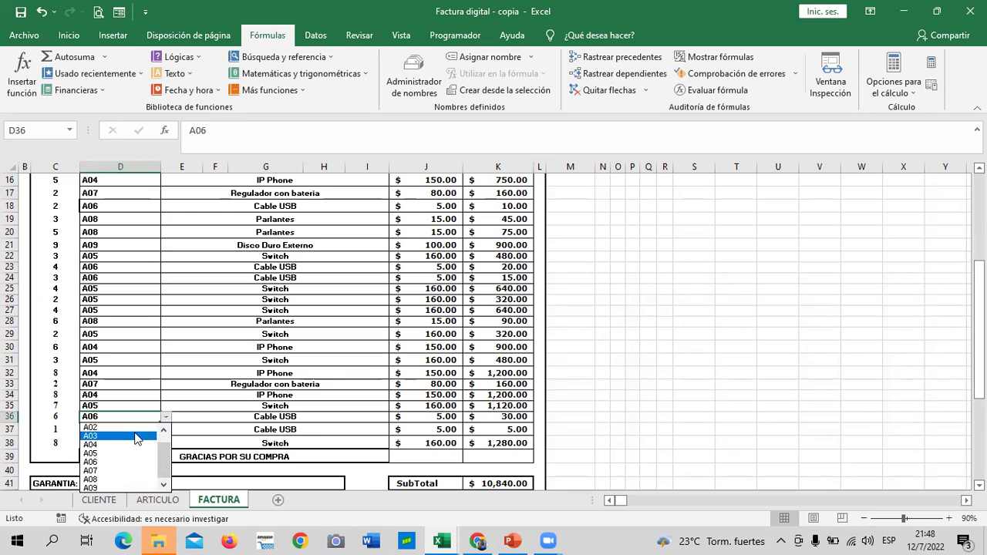
Step: Set row 36's article code to A01, billing Computadora at $1,120.75
left_click(174, 460)
left_click(165, 417)
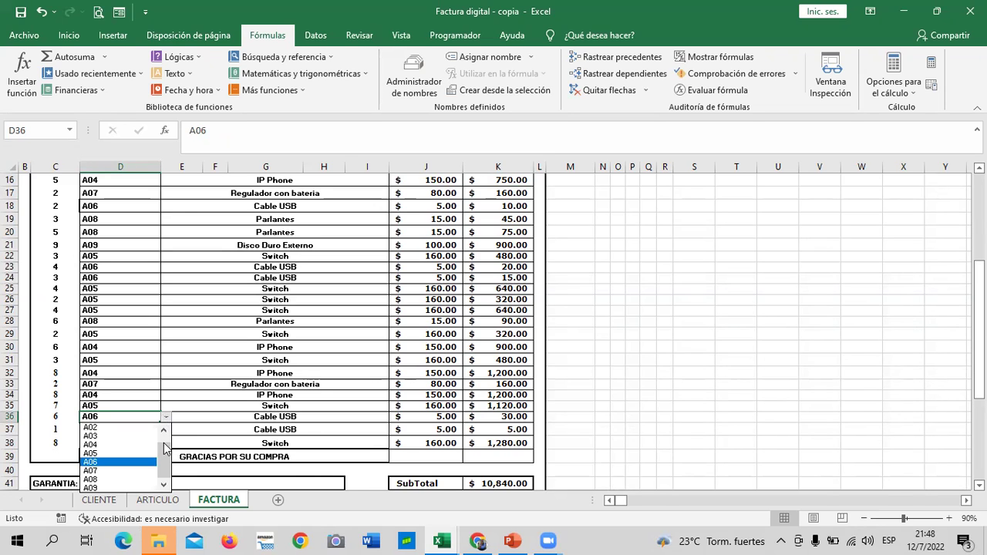
left_click_drag(164, 449, 165, 432)
left_click(112, 424)
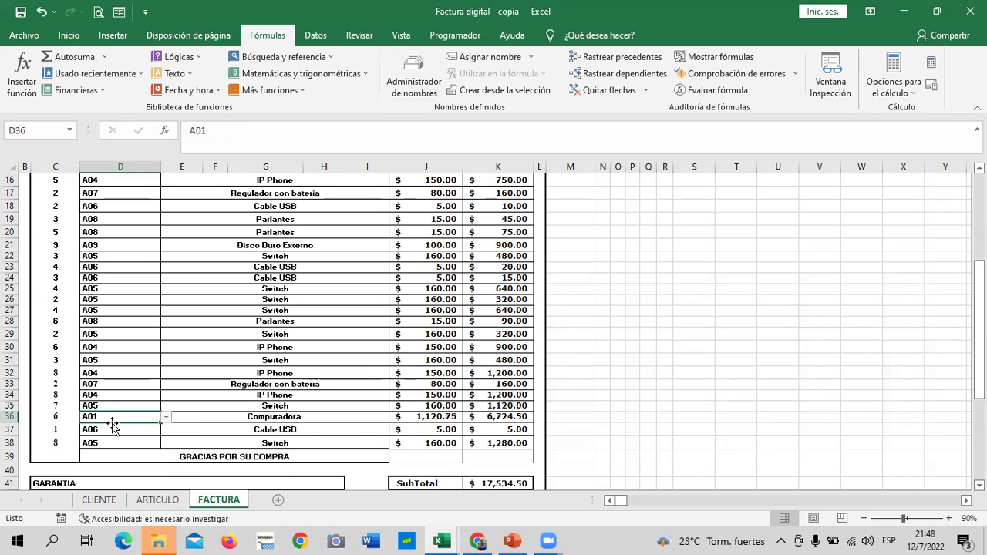
left_click(736, 93)
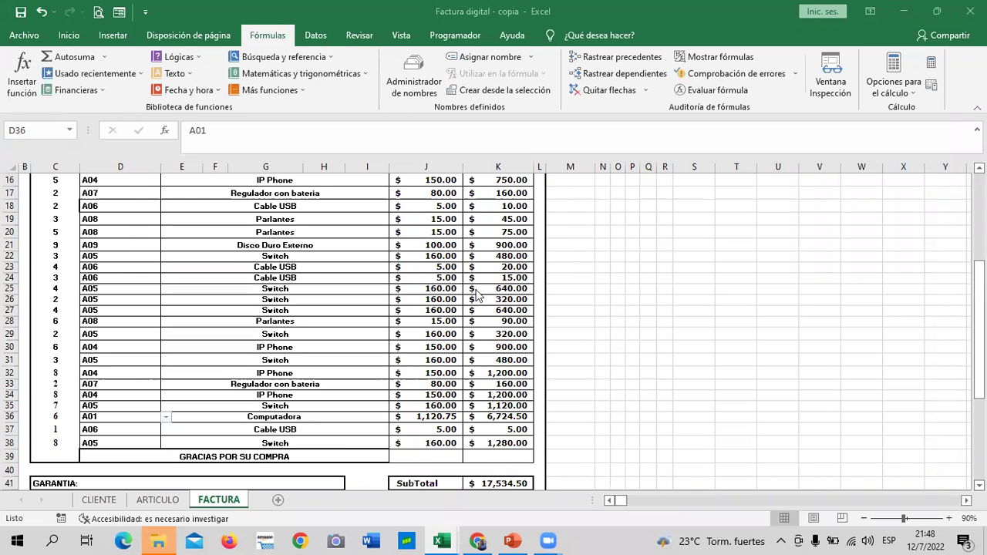
Step: Inspect the BUSCARV product-name lookups in E16 and row 19 and the J16 price lookup
scroll(509, 356, "up", 3)
scroll(498, 356, "down", 2)
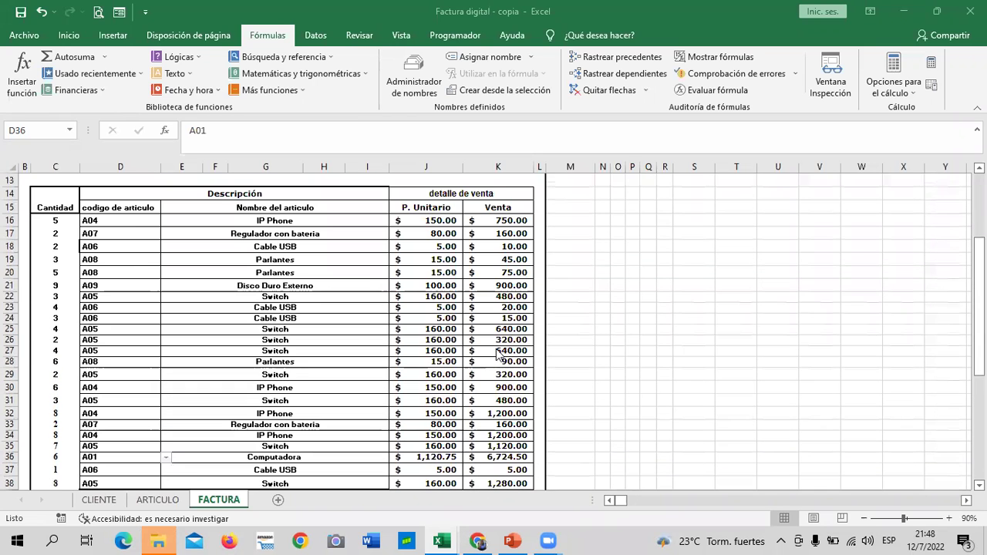
left_click(242, 219)
left_click(214, 258)
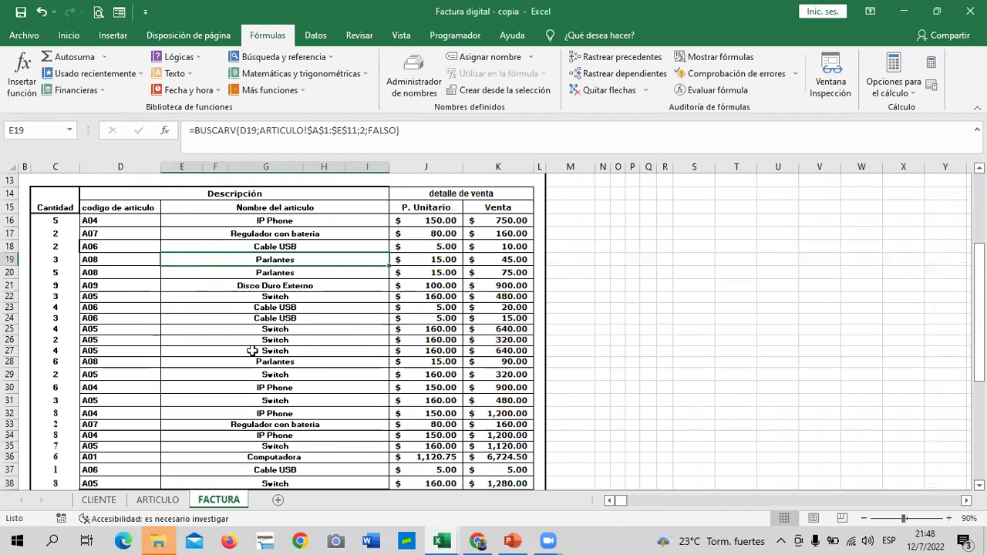
scroll(255, 348, "down", 3)
scroll(258, 364, "up", 7)
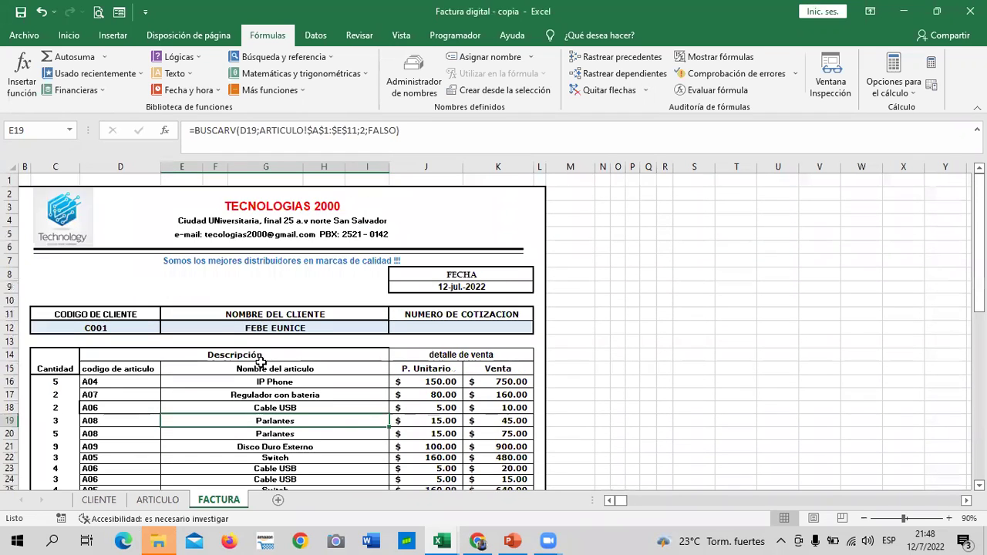
scroll(216, 309, "down", 3)
left_click(120, 262)
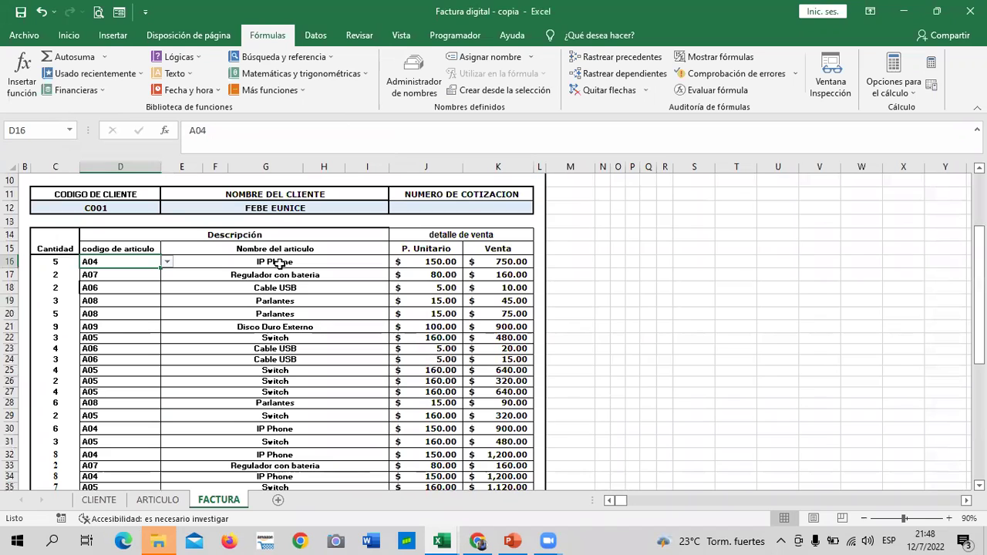
left_click(648, 337)
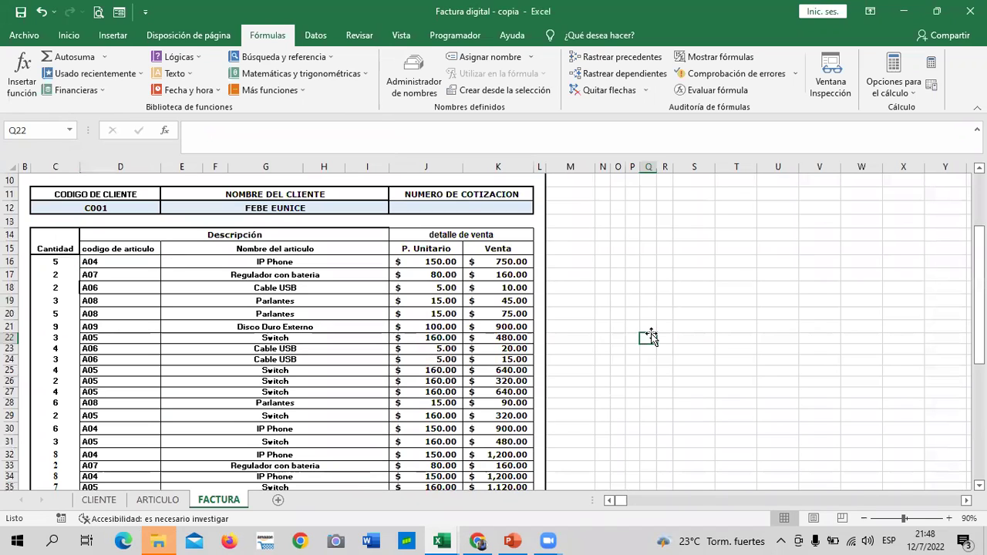
left_click(427, 260)
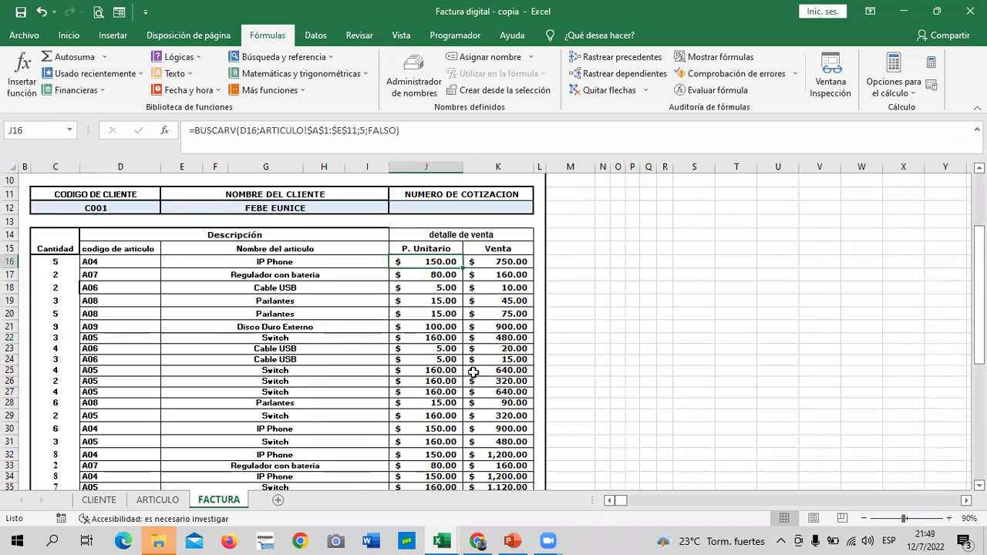
scroll(487, 345, "up", 3)
scroll(487, 345, "down", 5)
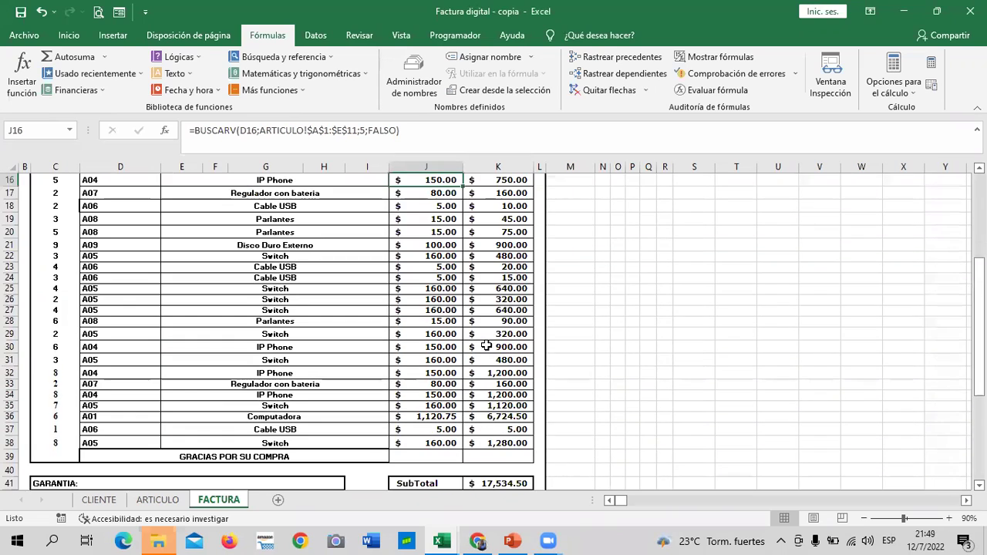
scroll(487, 345, "down", 2)
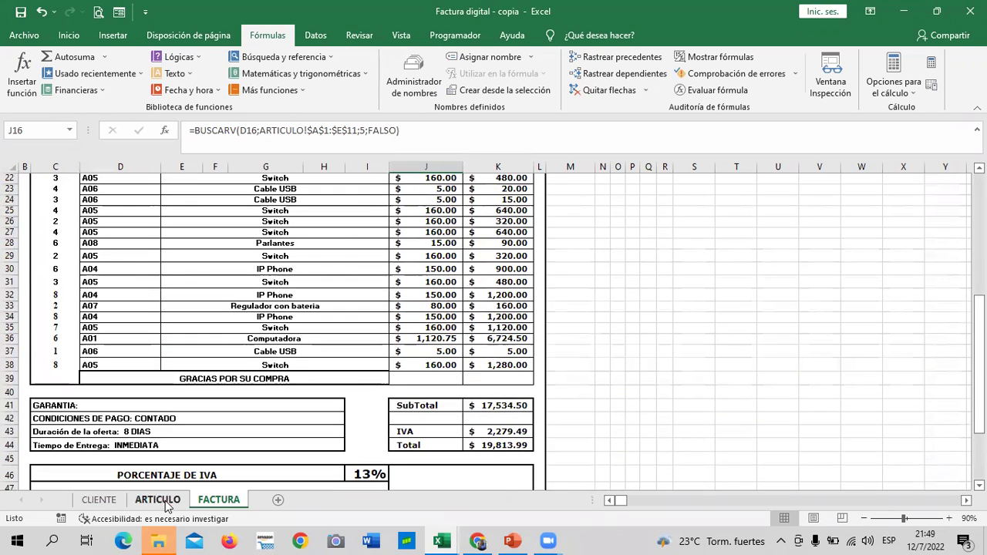
Step: Flip between the ARTICULO, CLIENTE and FACTURA sheets, ending on CLIENTE
left_click(169, 503)
left_click(94, 501)
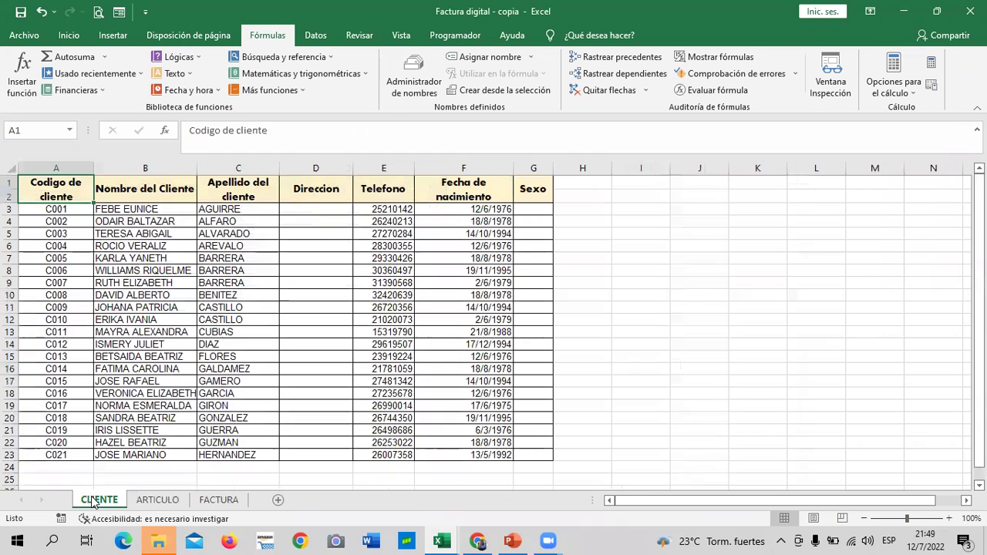
left_click(158, 502)
left_click(222, 502)
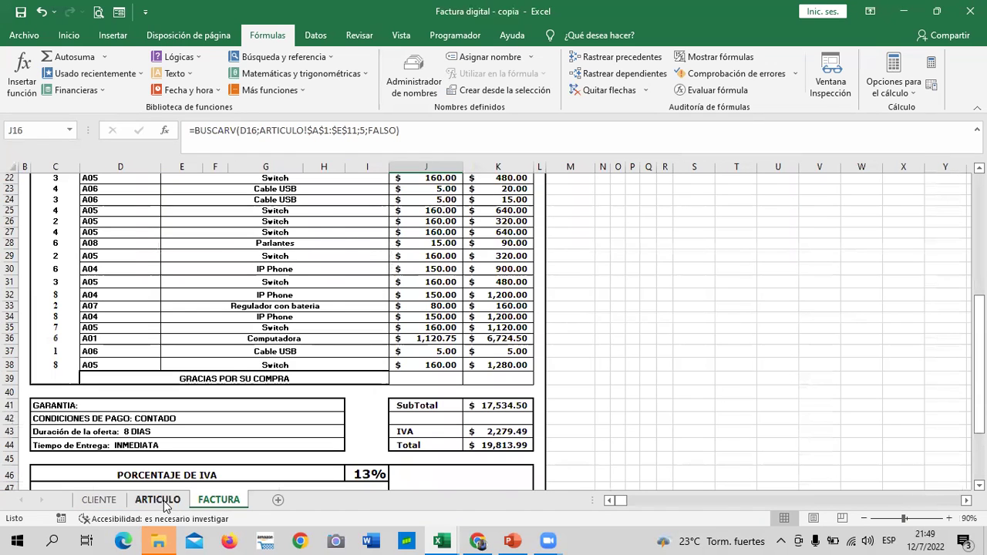
left_click(162, 501)
left_click(101, 501)
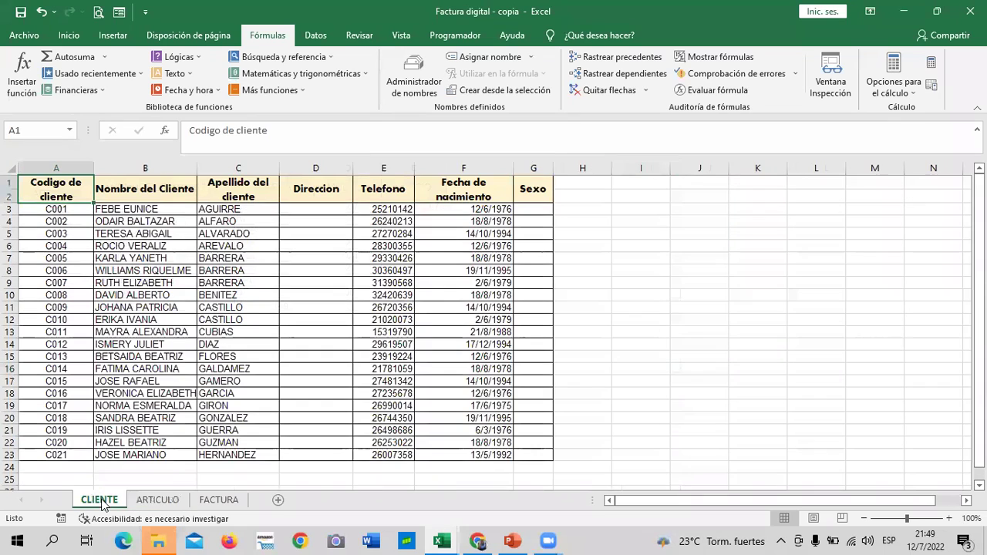
mouse_move(441, 540)
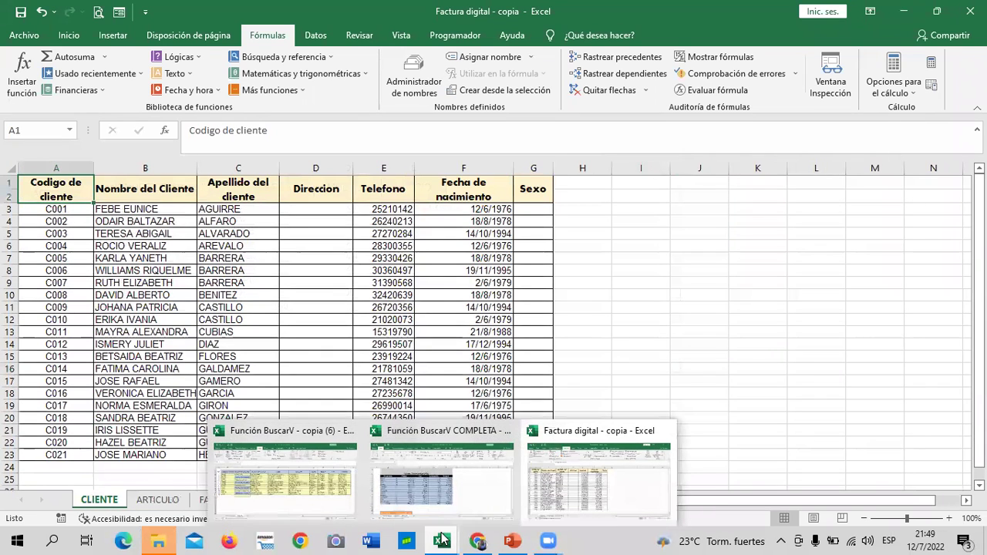
Step: Bring up the Función BuscarV - copia (6) workbook and select empty cells below the Informe report
left_click(304, 508)
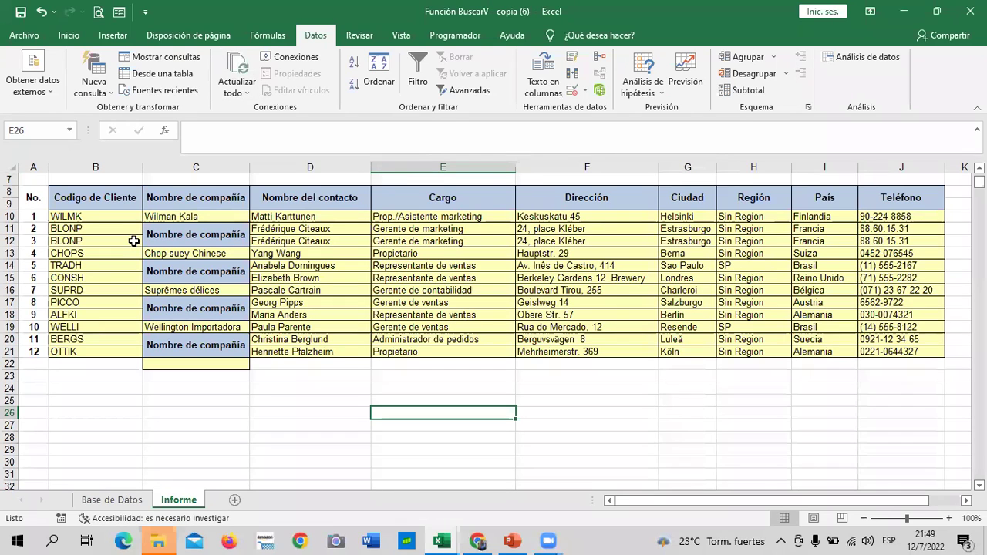
left_click(390, 382)
left_click(637, 389)
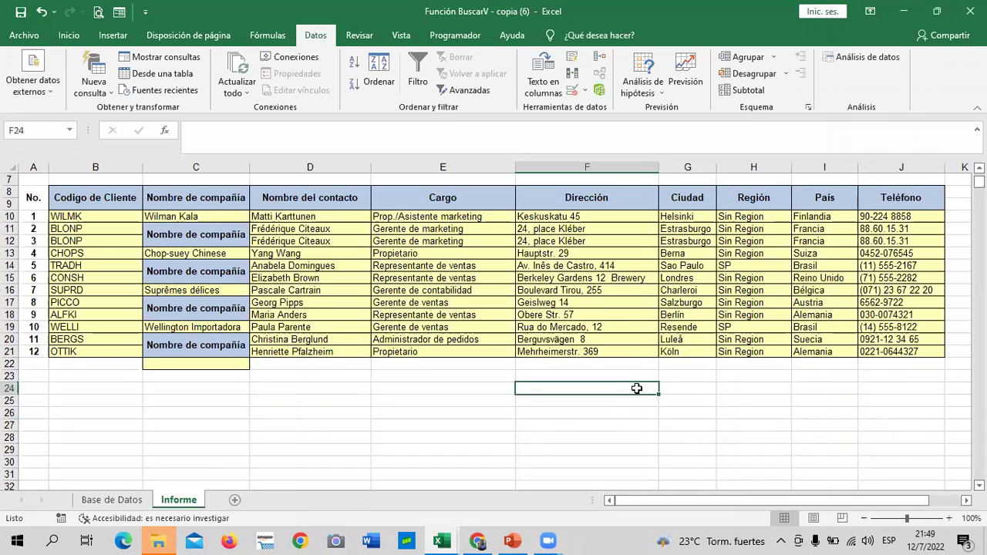
left_click(707, 386)
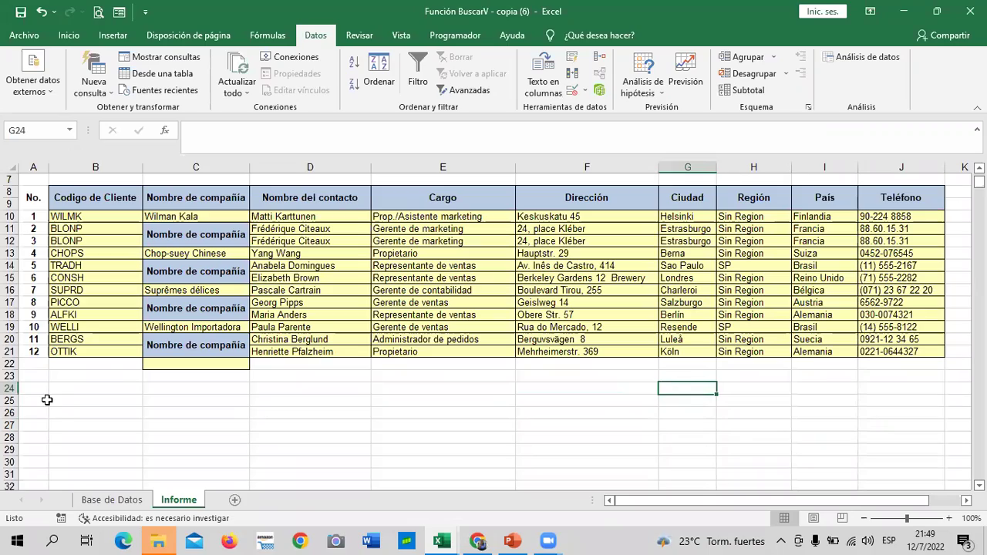
Step: Show the Base de Datos customer table scrolled up to its header row
left_click(96, 500)
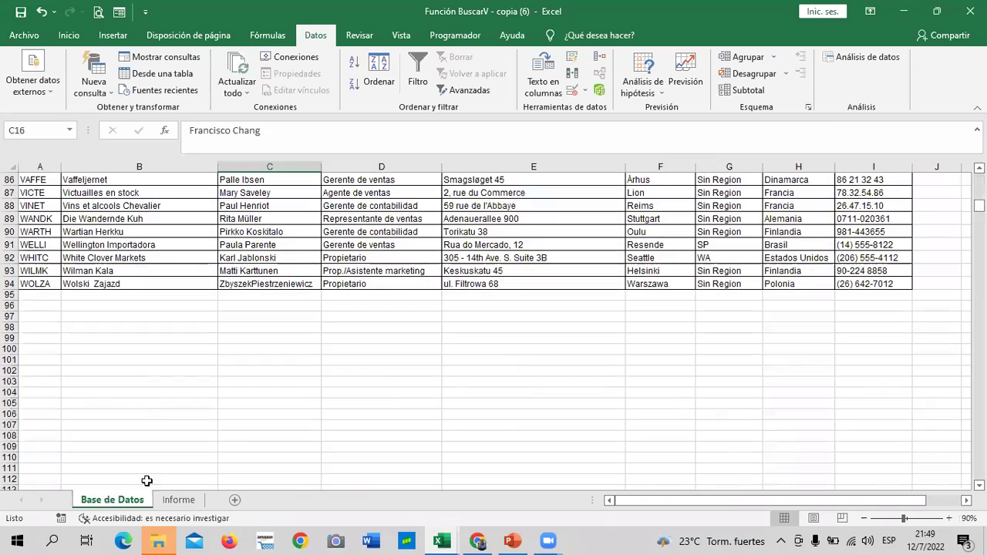
left_click(299, 441)
scroll(297, 436, "up", 10)
scroll(293, 425, "up", 12)
scroll(288, 414, "up", 6)
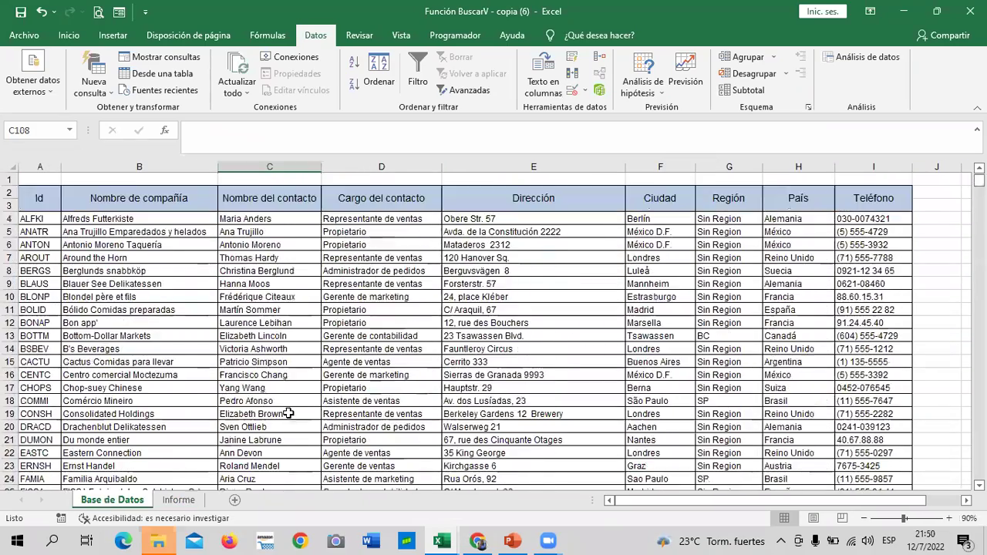
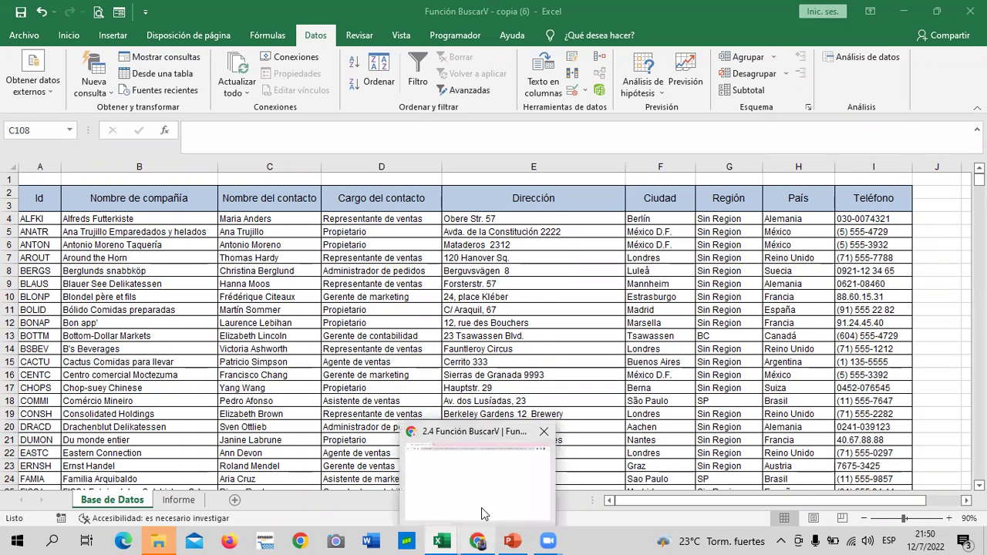
Step: Bring the Inglés Corporativo course site forward and open the 2.2 Laboratorio 1 quiz to review its questions
left_click(478, 494)
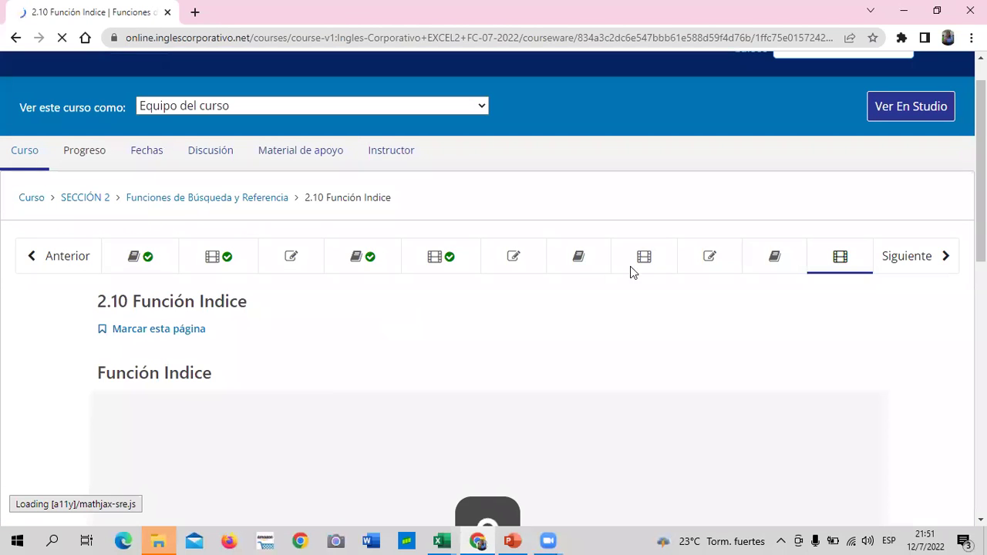
left_click(309, 260)
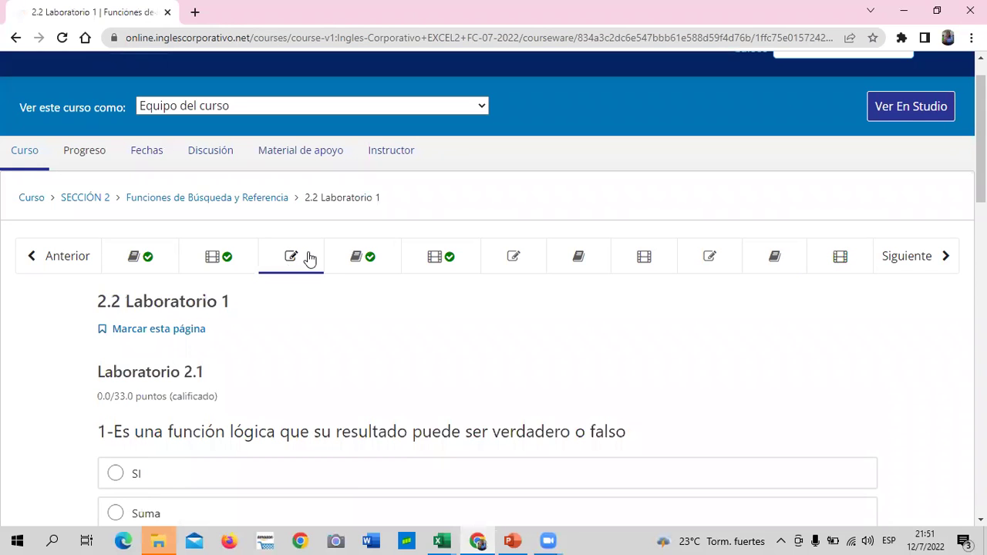
scroll(324, 297, "down", 3)
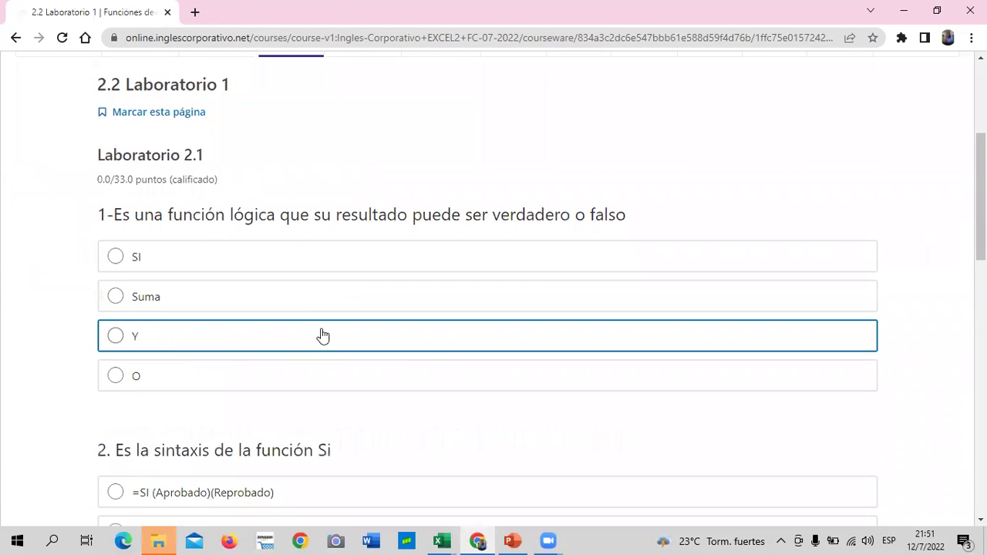
scroll(319, 337, "up", 3)
scroll(313, 337, "down", 5)
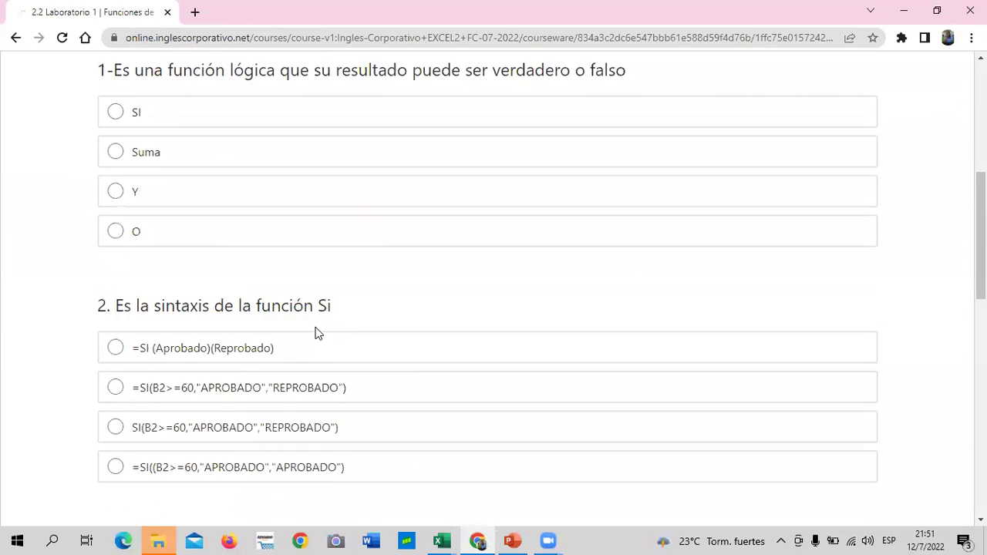
scroll(311, 330, "down", 5)
scroll(311, 330, "down", 5)
scroll(306, 330, "up", 2)
scroll(306, 330, "up", 8)
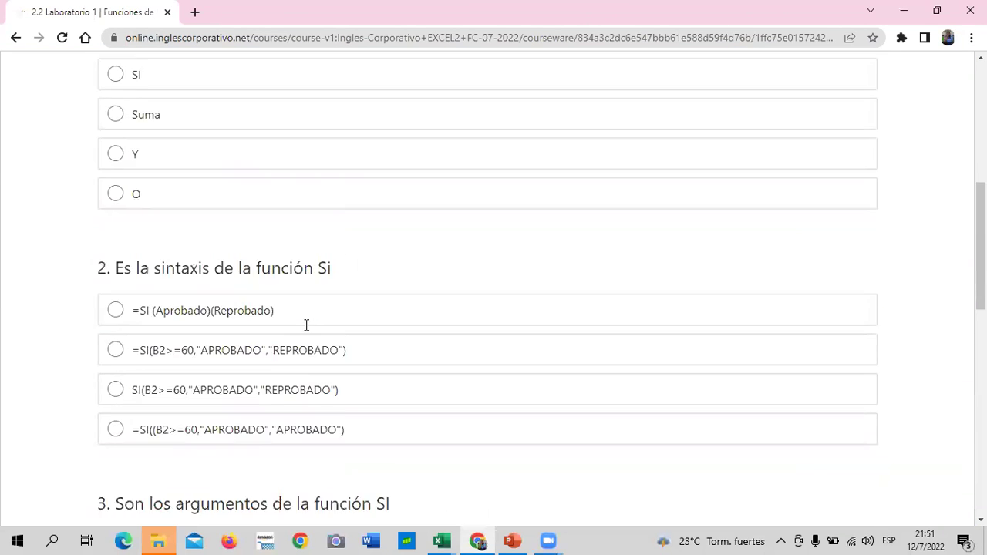
scroll(305, 330, "up", 5)
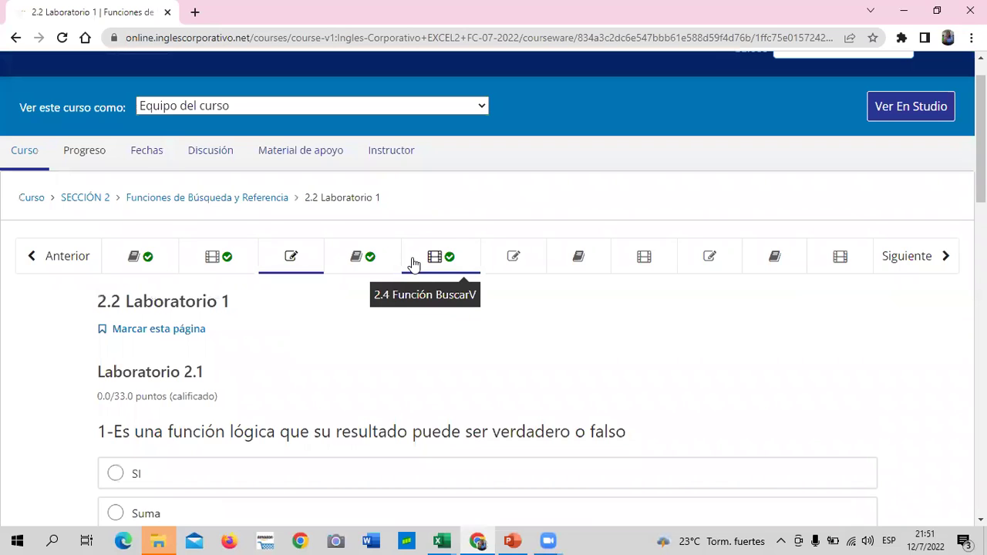
Step: Open the 2.5 Laboratorio 2 quiz and look through its three BuscarV/BuscarH questions
left_click(498, 264)
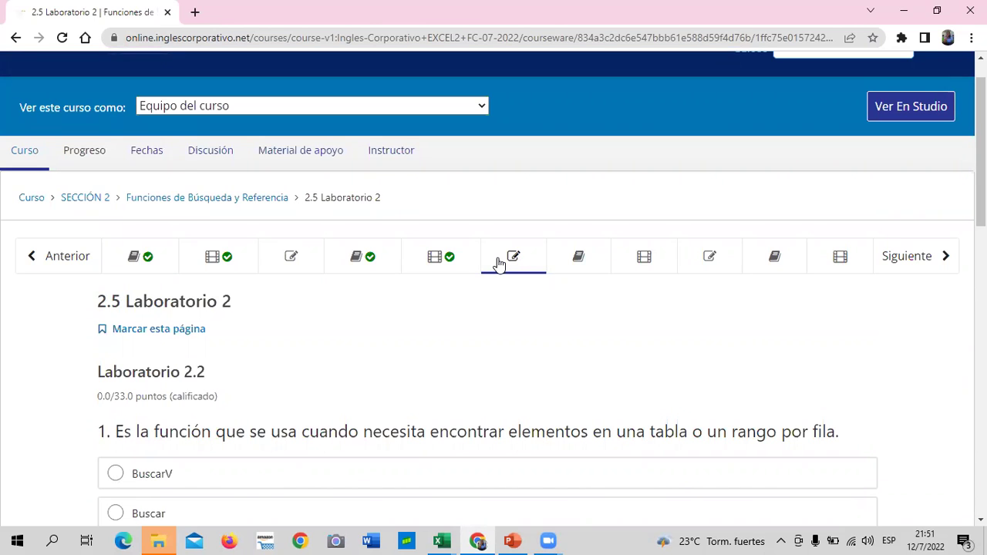
scroll(499, 264, "down", 3)
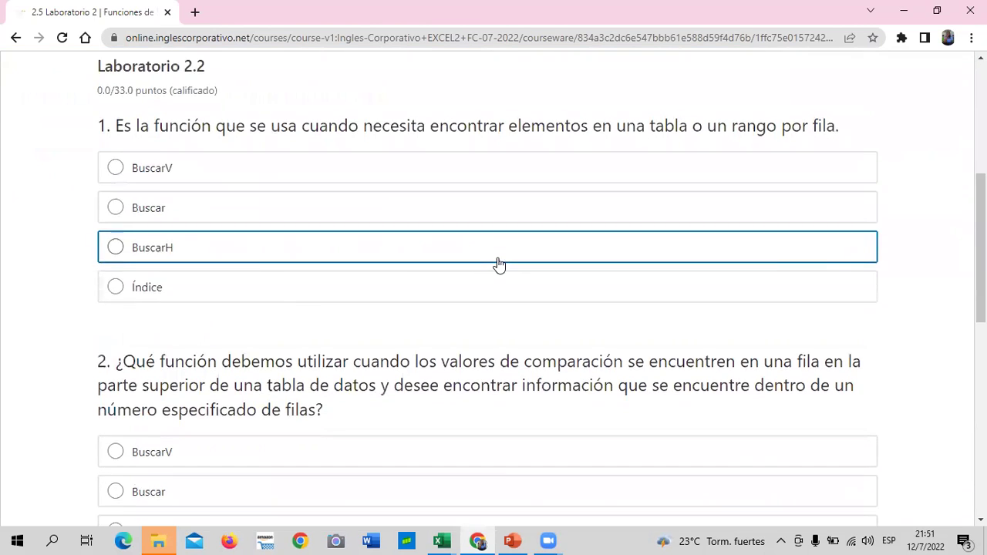
scroll(498, 264, "down", 3)
scroll(499, 264, "down", 3)
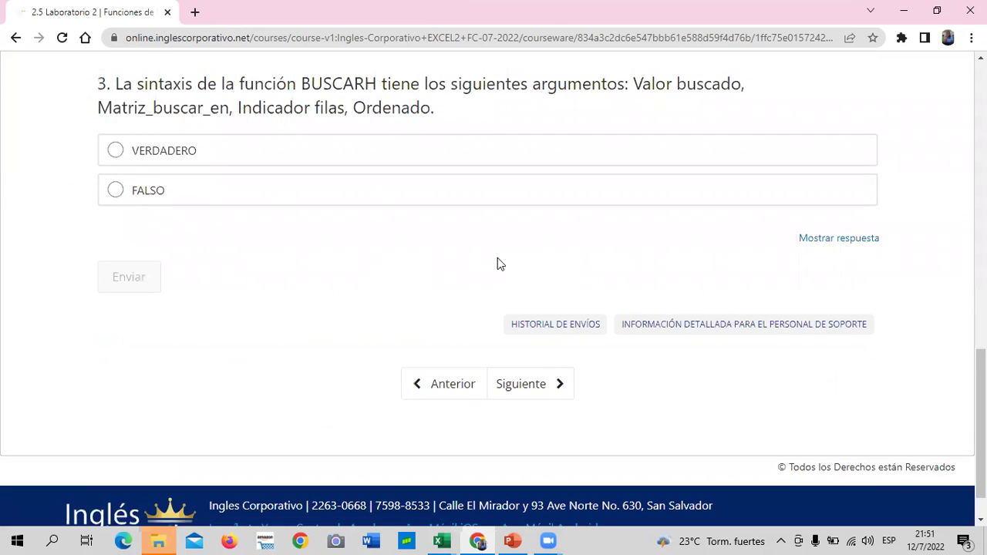
scroll(340, 219, "up", 3)
scroll(345, 239, "up", 5)
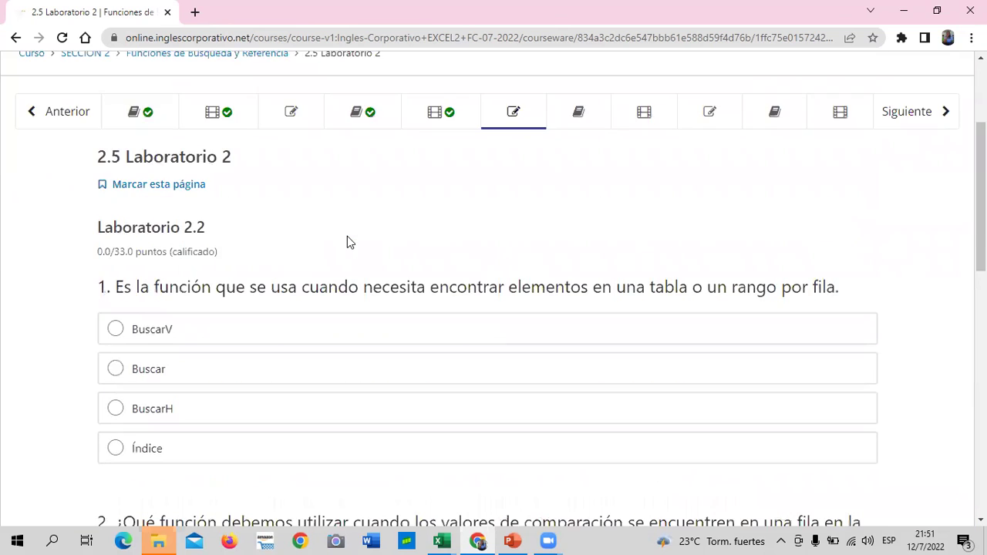
scroll(346, 235, "up", 2)
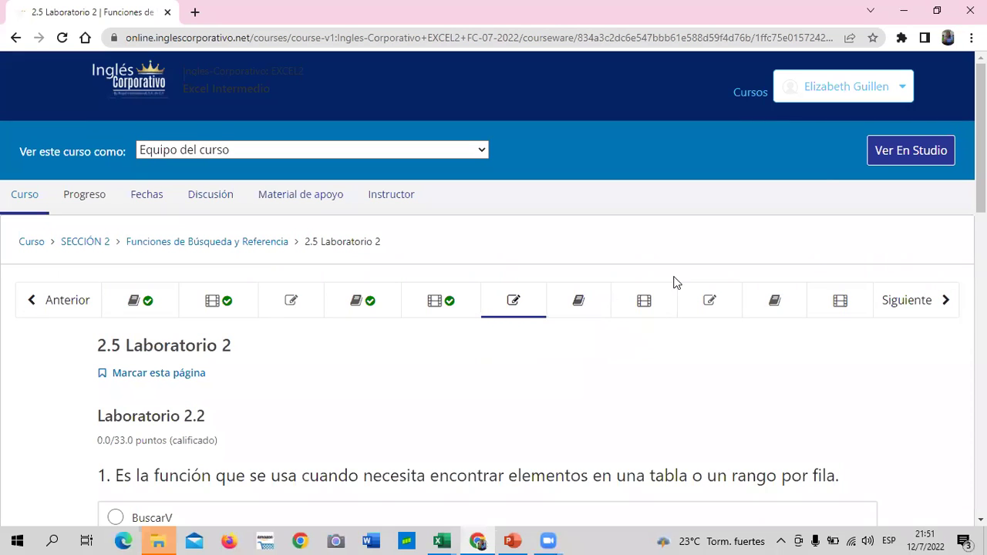
Step: Open the 2.8 Laboratorio 3 quiz and review its Índice function questions
left_click(700, 309)
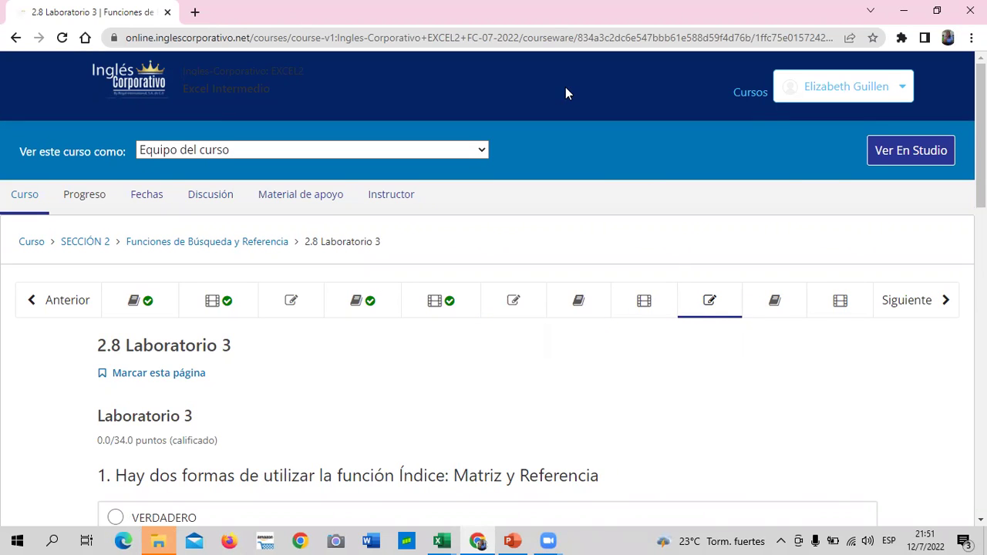
scroll(539, 328, "down", 3)
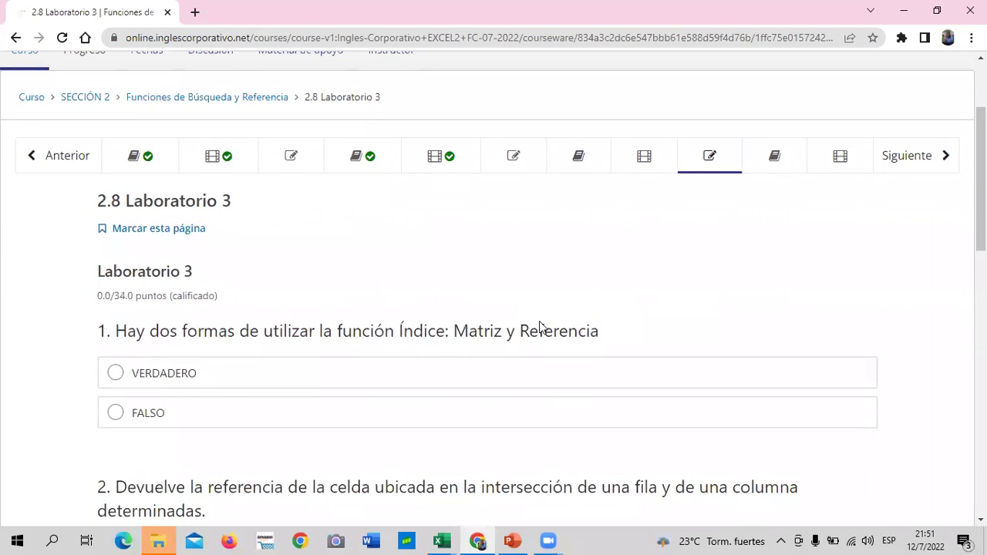
scroll(540, 327, "down", 4)
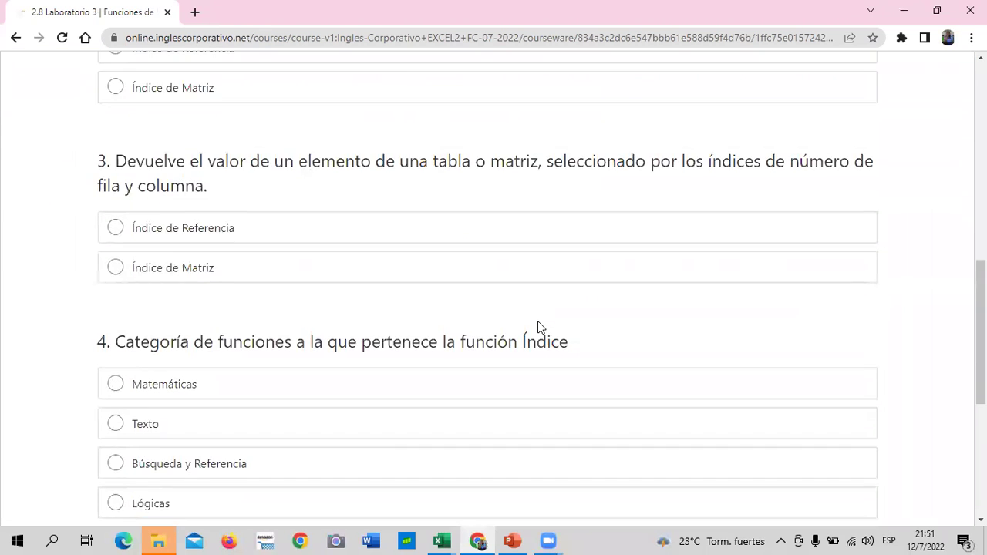
scroll(538, 327, "down", 4)
scroll(443, 302, "up", 3)
scroll(443, 302, "up", 2)
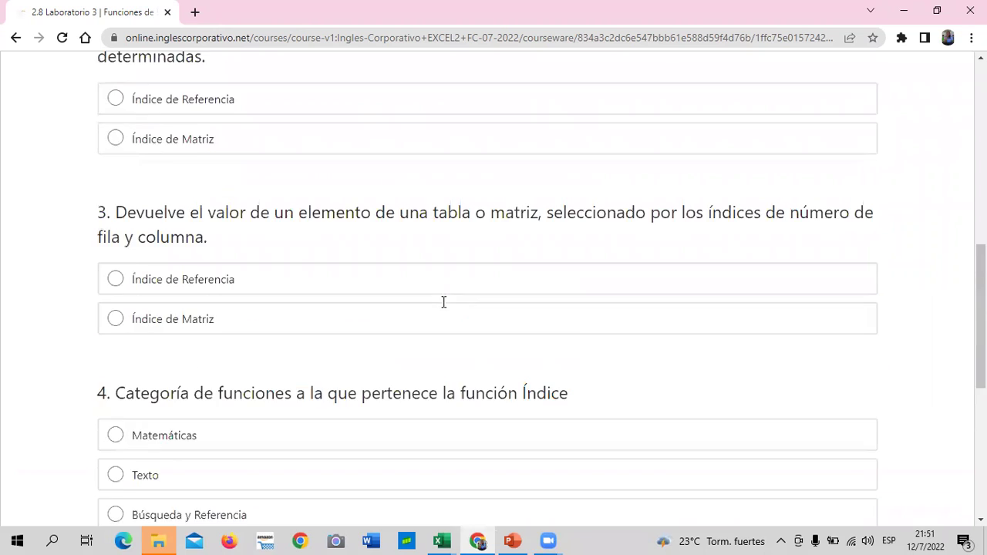
scroll(444, 302, "up", 2)
scroll(444, 302, "up", 3)
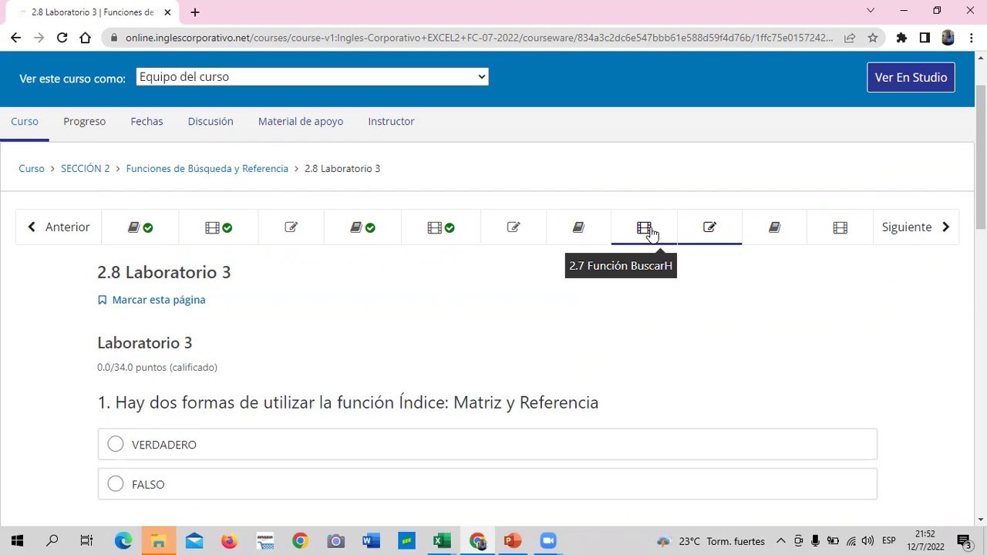
Step: Return to the 2.5 Laboratorio 2 quiz and read through its unanswered lookup questions
left_click(529, 231)
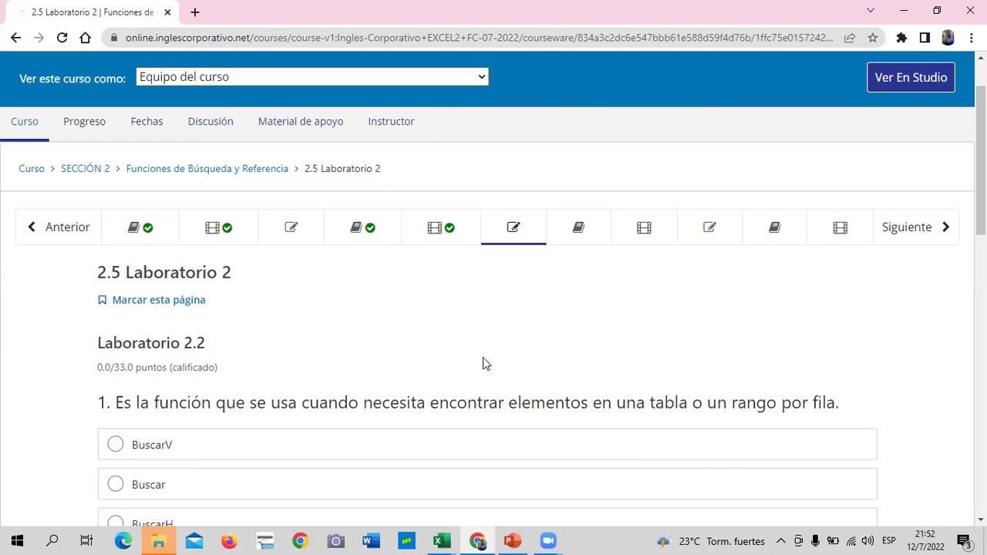
scroll(483, 358, "down", 5)
scroll(480, 356, "down", 2)
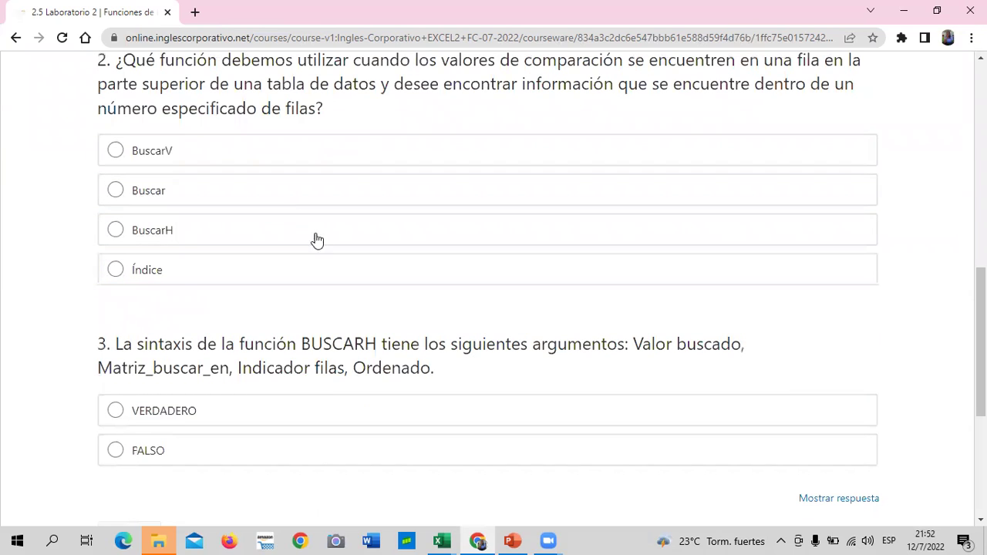
scroll(316, 238, "up", 4)
scroll(370, 283, "up", 4)
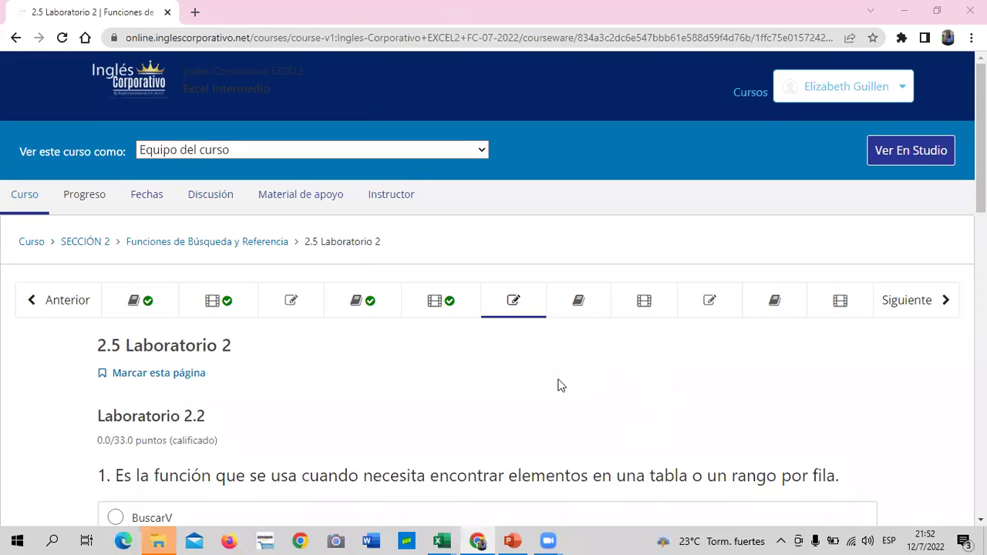
scroll(423, 443, "down", 3)
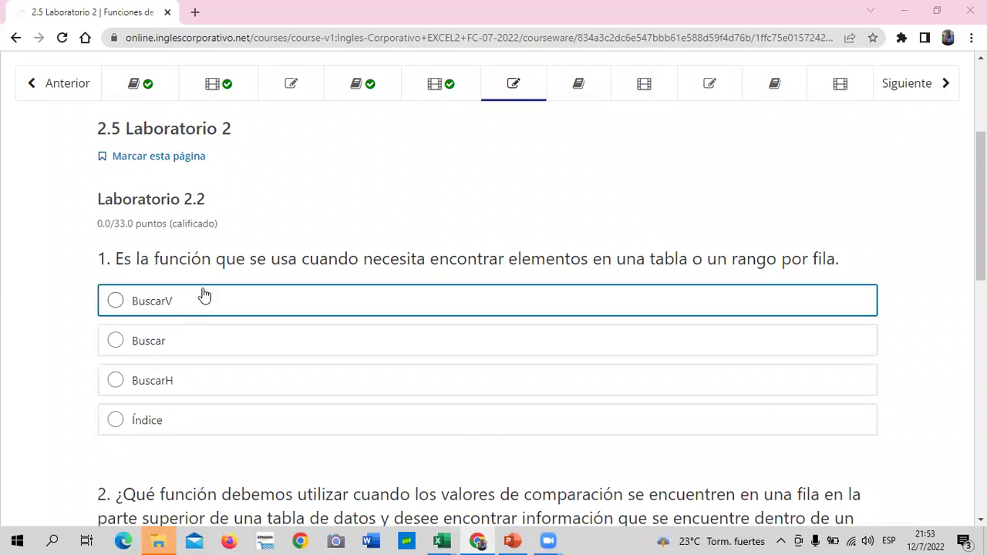
scroll(204, 296, "down", 2)
scroll(204, 296, "down", 5)
scroll(313, 342, "up", 4)
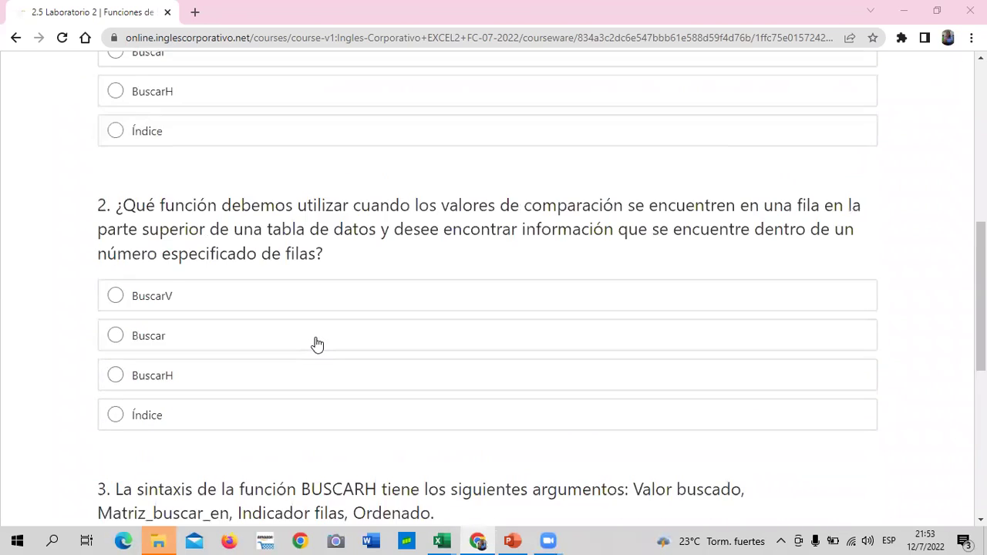
scroll(316, 344, "up", 4)
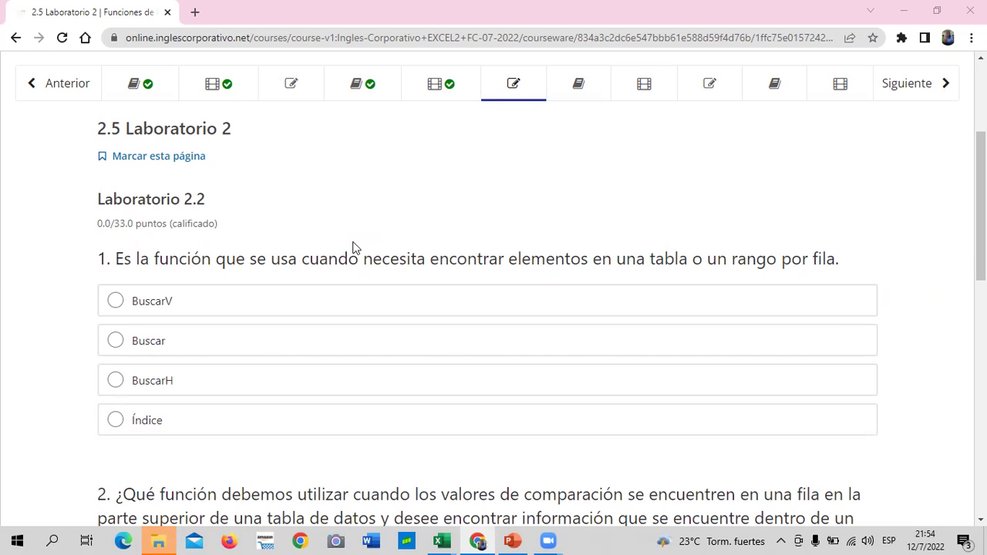
Step: Answer question 1 of Laboratorio 2.2 with BuscarV and move down to question 2
left_click(117, 304)
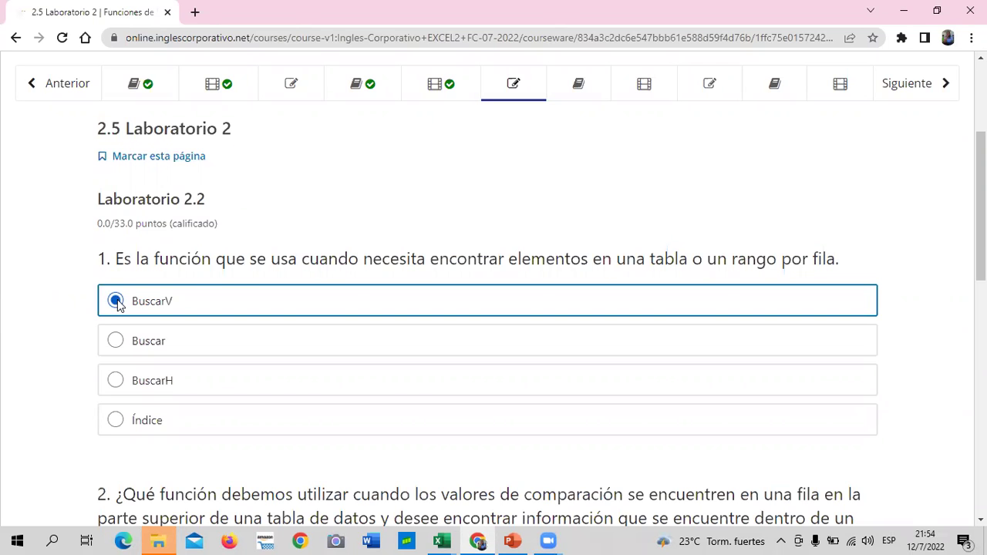
scroll(347, 403, "down", 1)
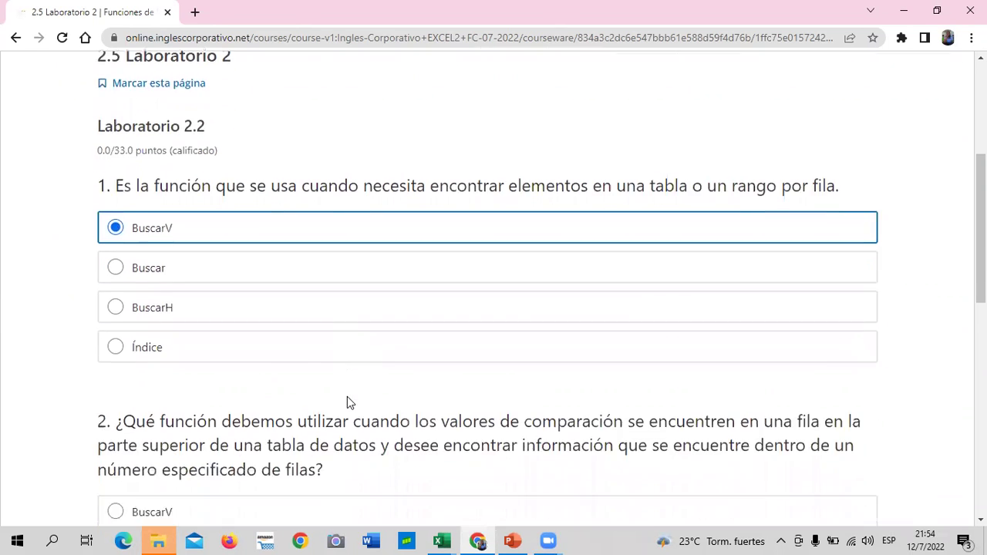
scroll(348, 403, "down", 2)
scroll(347, 403, "down", 1)
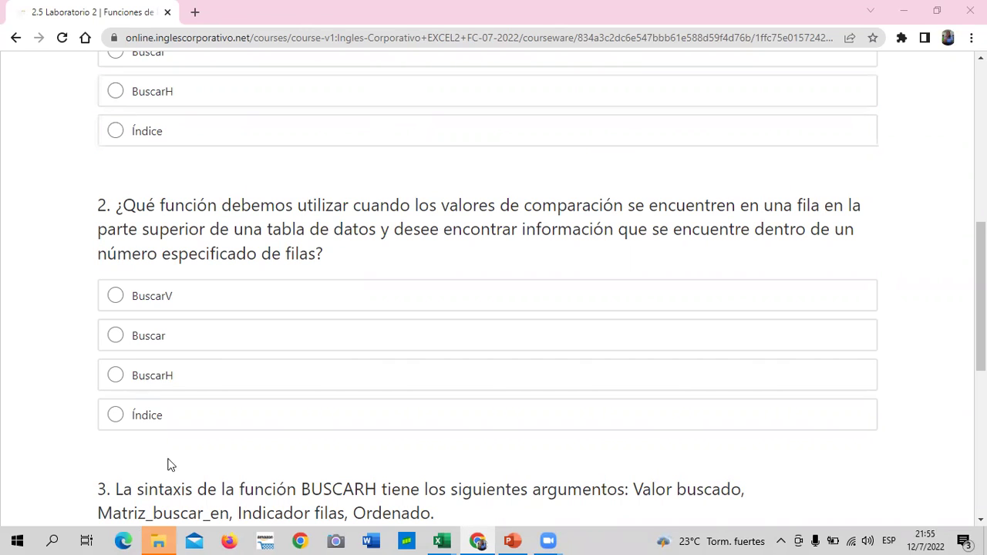
Step: Answer question 2 with BuscarH and question 3 with VERDADERO
left_click(119, 381)
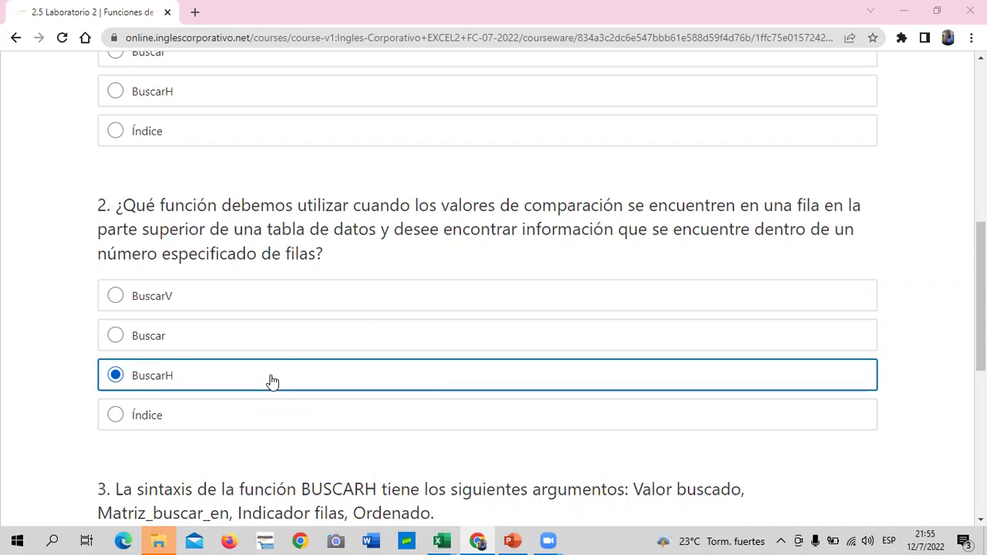
scroll(272, 381, "down", 3)
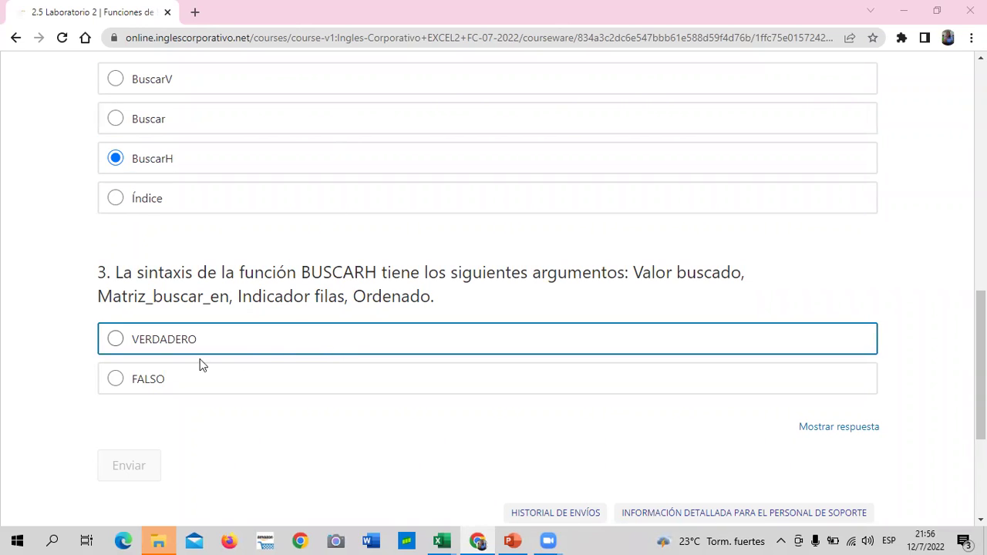
left_click(115, 341)
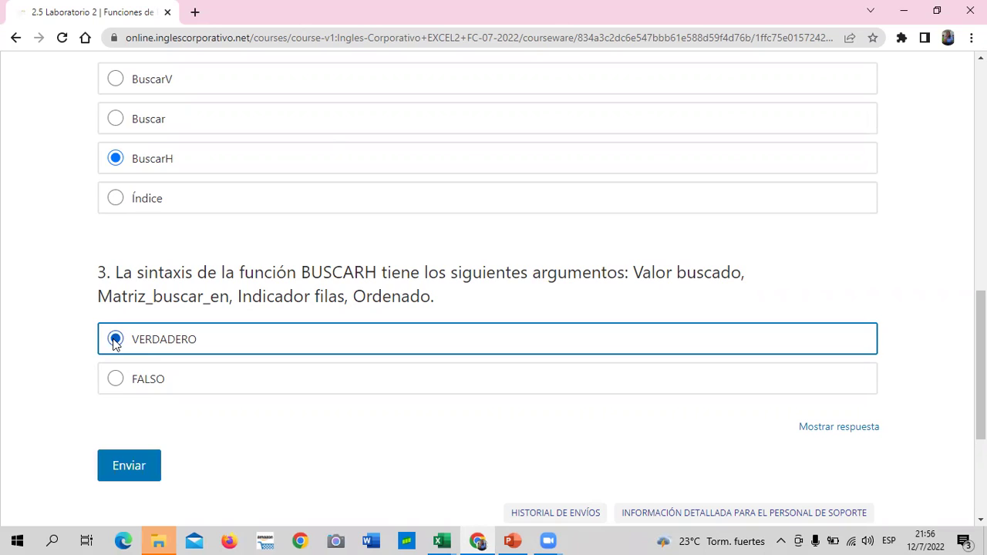
scroll(115, 341, "up", 2)
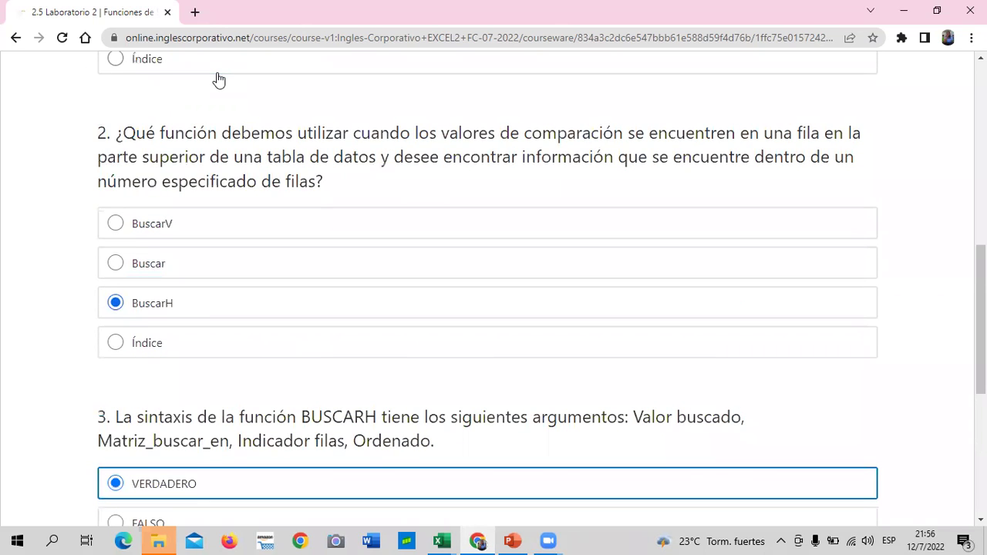
scroll(503, 315, "down", 2)
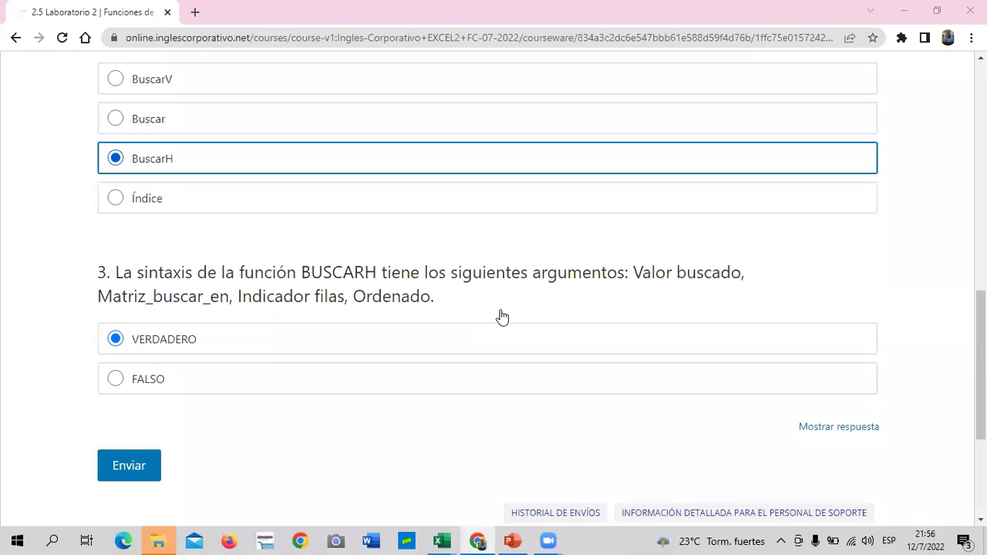
Step: Show the answers and confirm BuscarV, BuscarH and VERDADERO are all marked correct
left_click(849, 429)
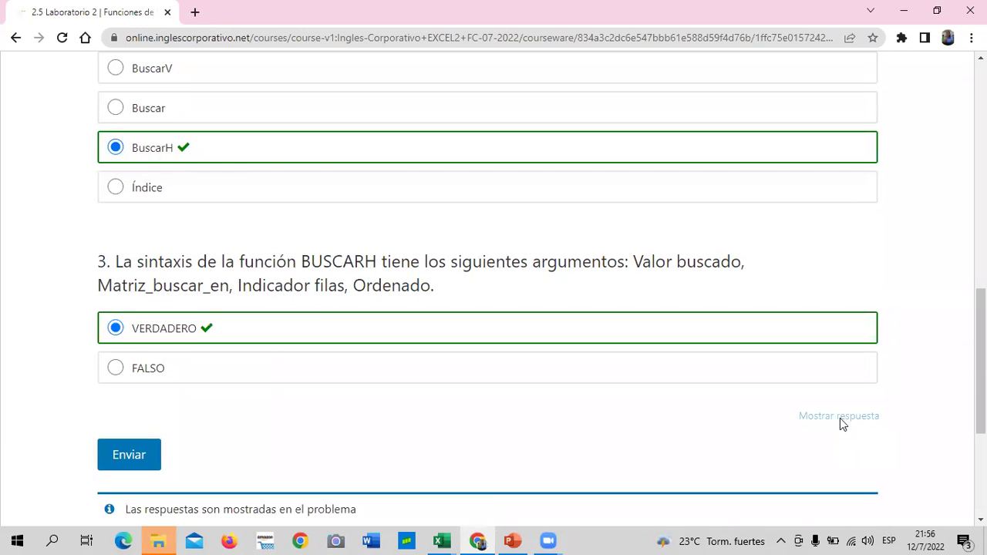
scroll(485, 428, "up", 3)
scroll(486, 430, "up", 1)
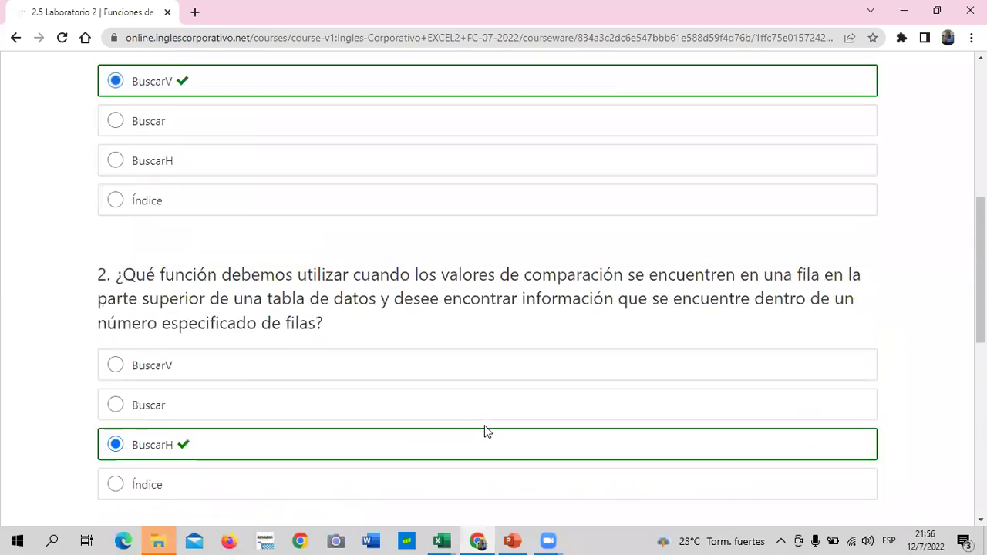
scroll(484, 431, "up", 2)
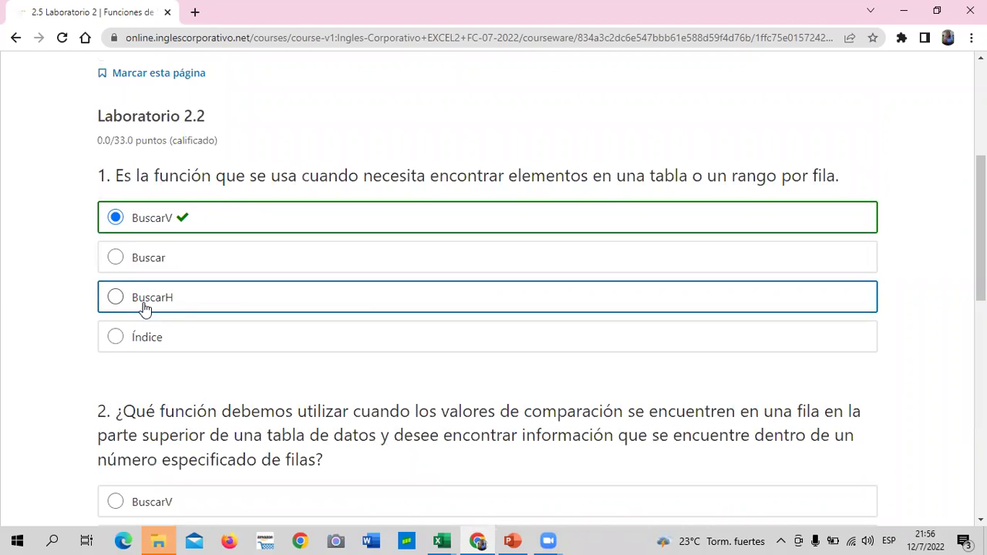
scroll(478, 424, "up", 1)
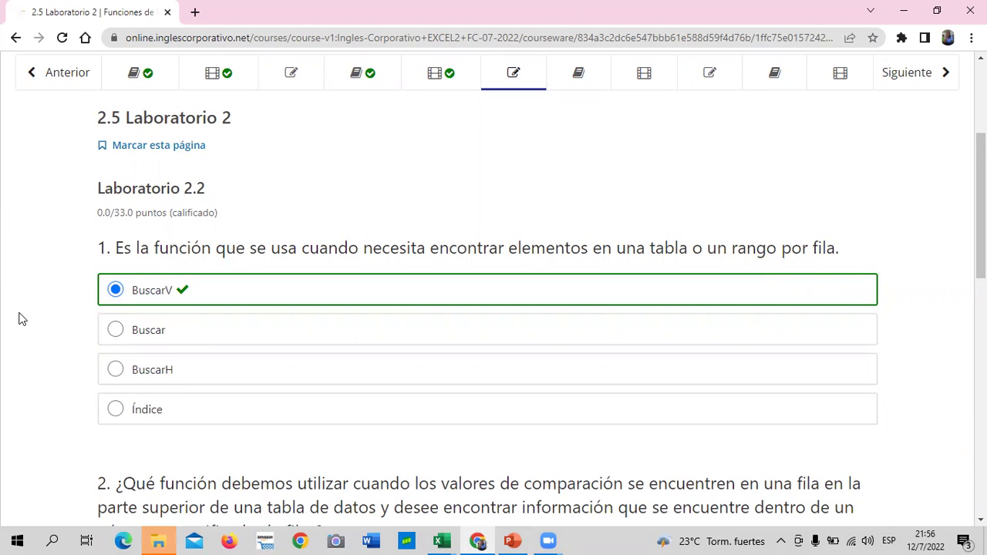
scroll(20, 323, "down", 2)
scroll(22, 323, "down", 3)
scroll(21, 323, "down", 2)
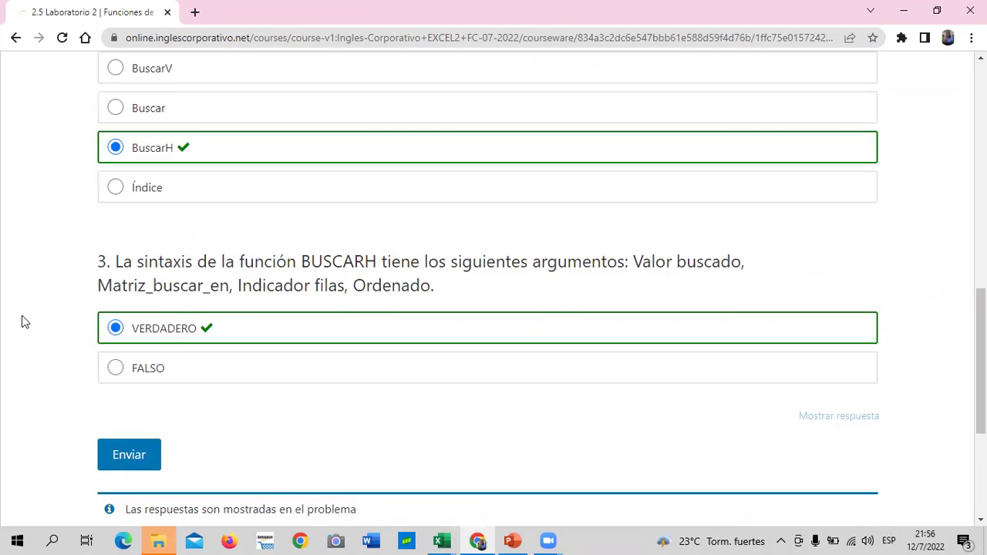
scroll(22, 322, "down", 1)
scroll(22, 321, "down", 1)
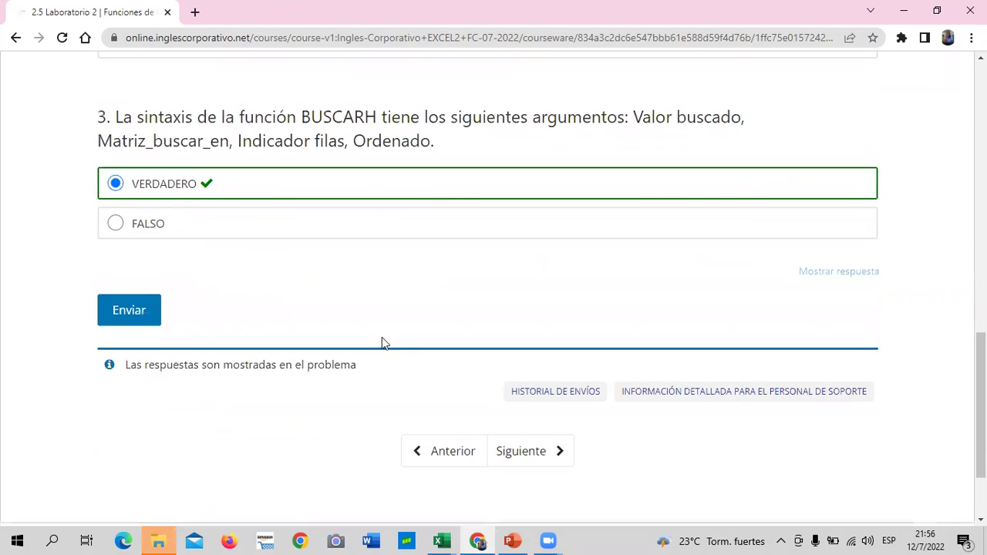
scroll(411, 419, "up", 2)
scroll(463, 424, "down", 3)
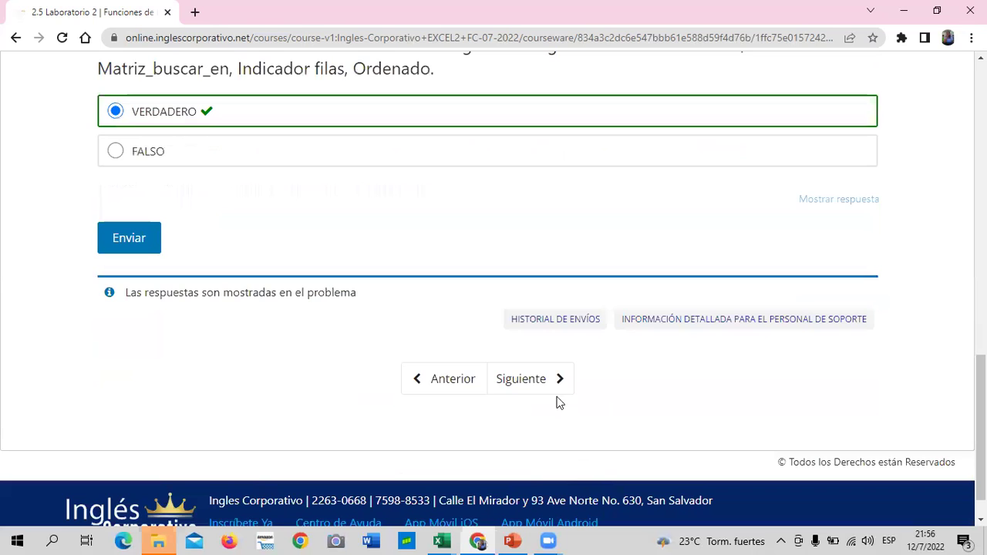
Step: Advance to the 2.6 Objetivo de la lección unit and read its BuscarH syntax and example
left_click(533, 374)
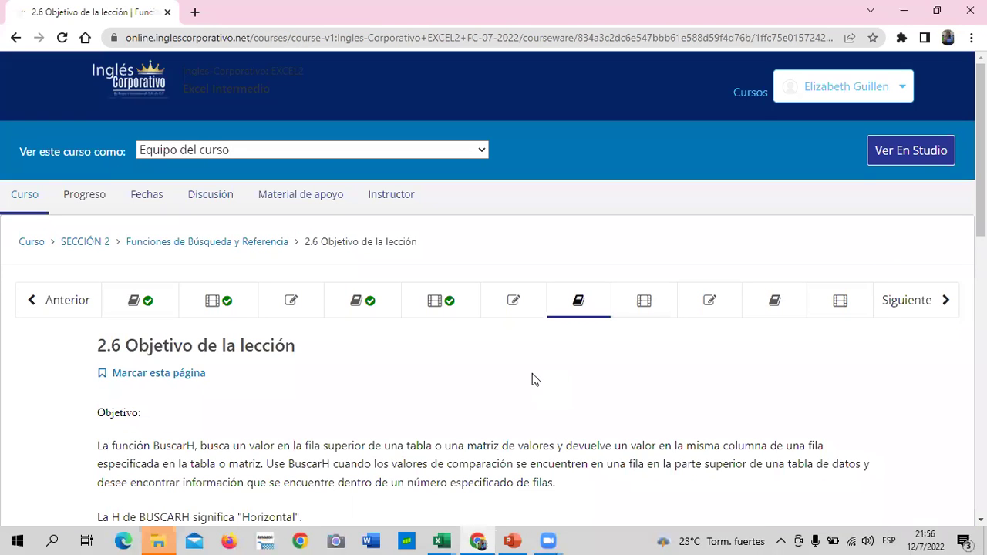
scroll(533, 375, "down", 3)
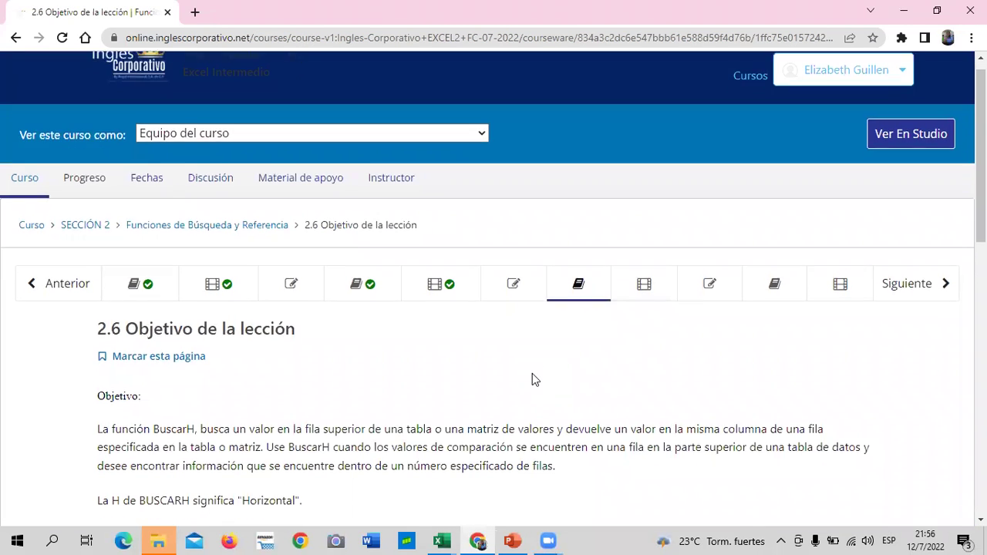
scroll(532, 374, "down", 4)
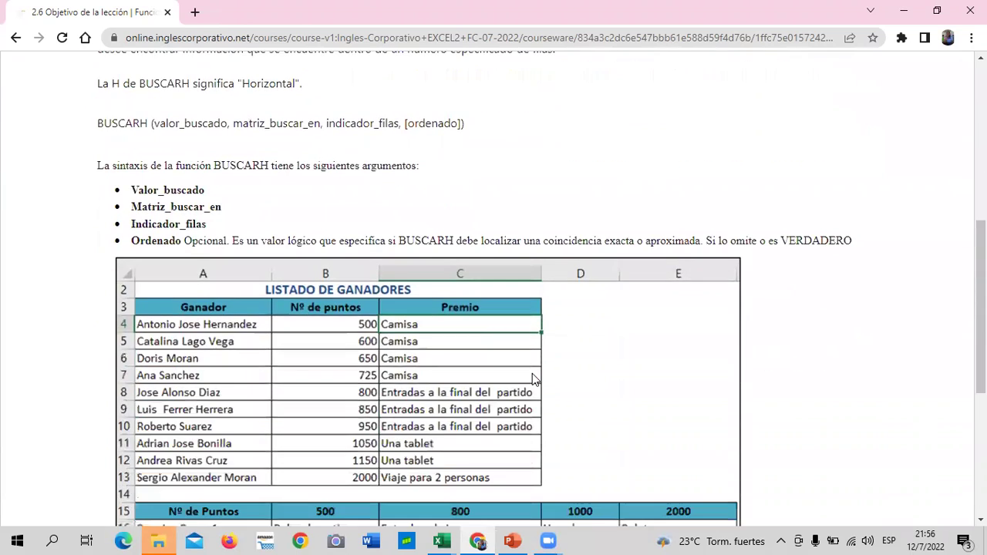
scroll(532, 374, "down", 2)
scroll(532, 378, "down", 2)
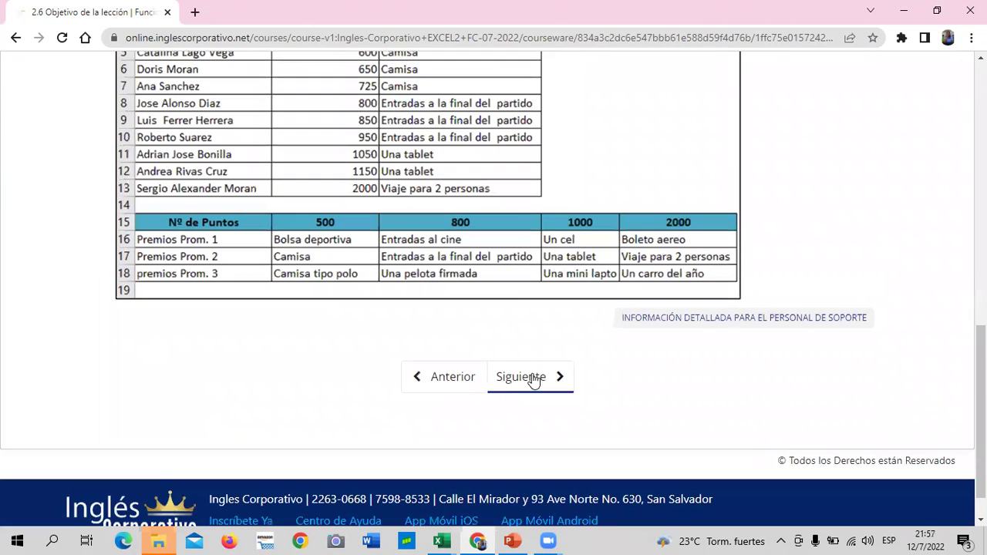
scroll(460, 350, "up", 1)
scroll(460, 350, "up", 2)
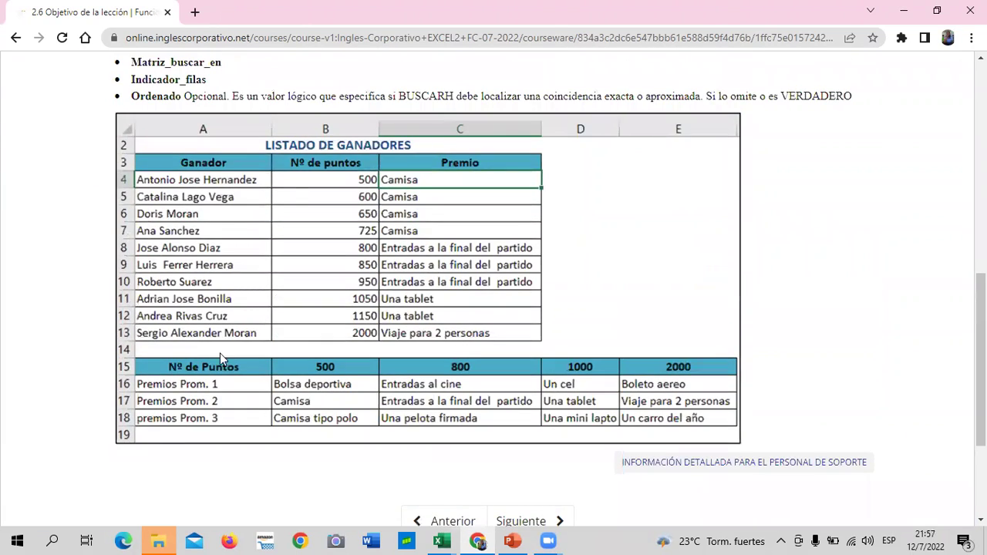
scroll(364, 373, "up", 4)
scroll(366, 386, "up", 4)
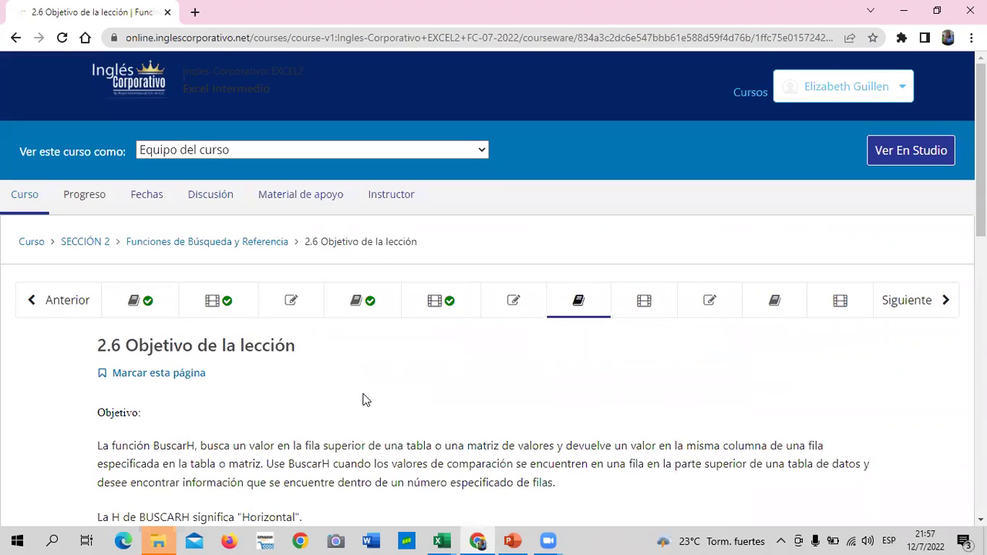
scroll(237, 393, "down", 2)
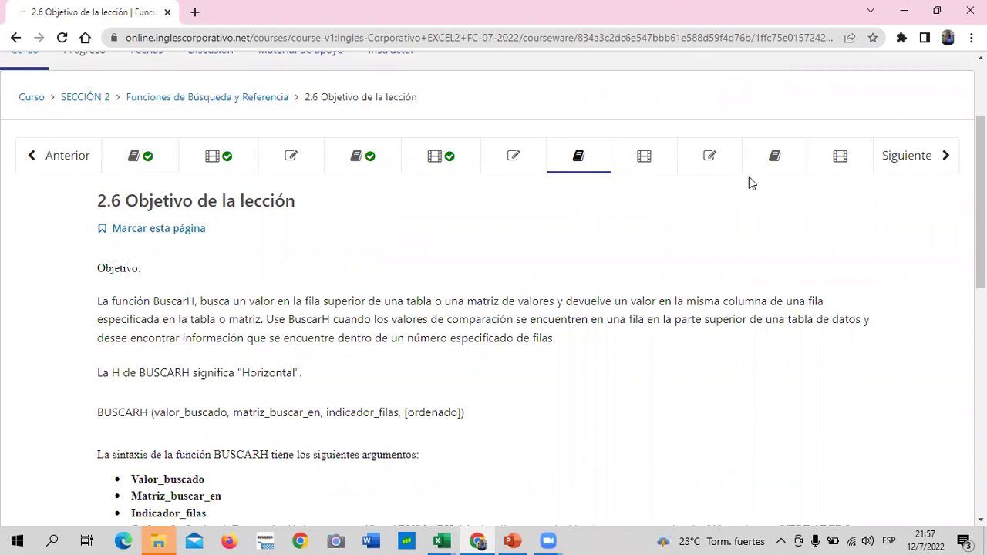
left_click(726, 164)
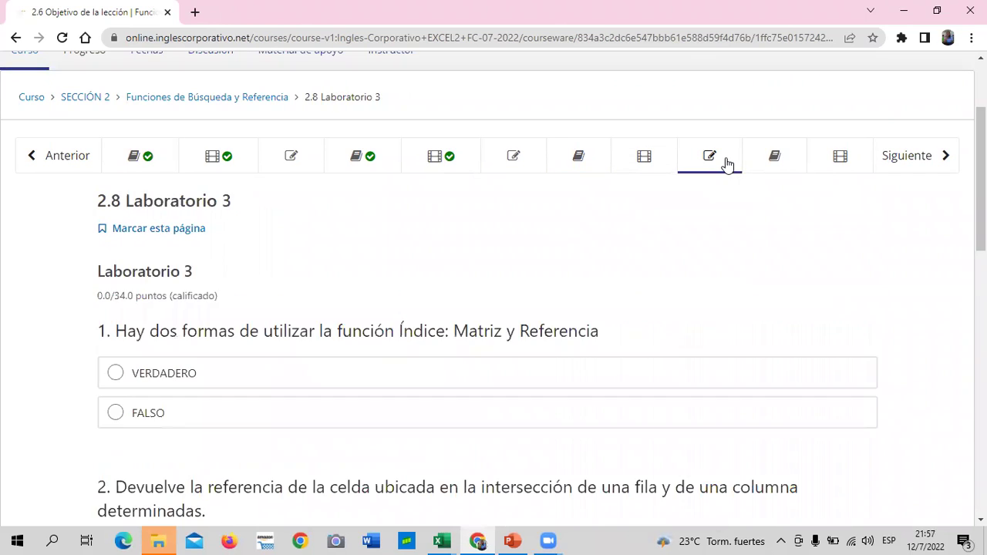
scroll(555, 362, "down", 1)
scroll(555, 363, "down", 3)
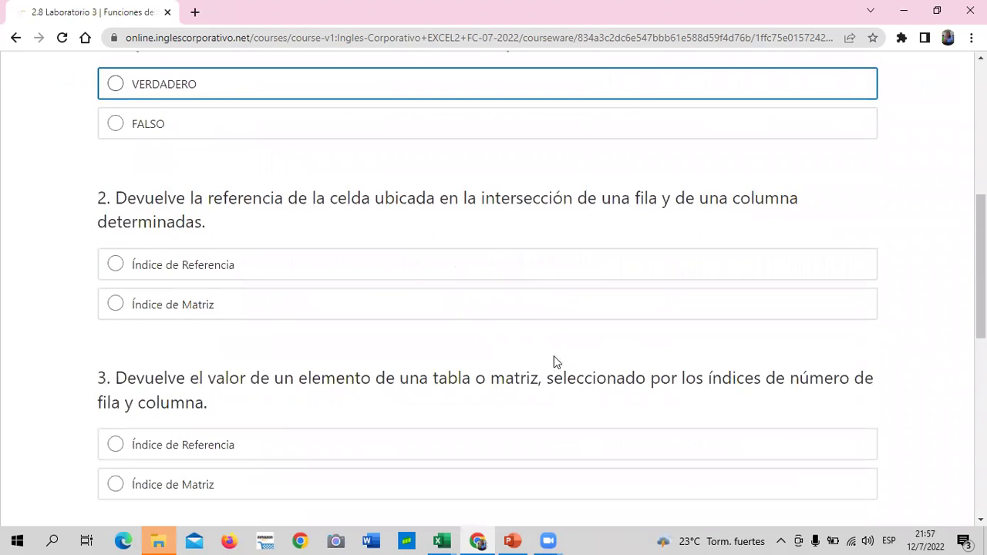
scroll(551, 361, "down", 5)
scroll(547, 366, "down", 2)
scroll(546, 368, "up", 5)
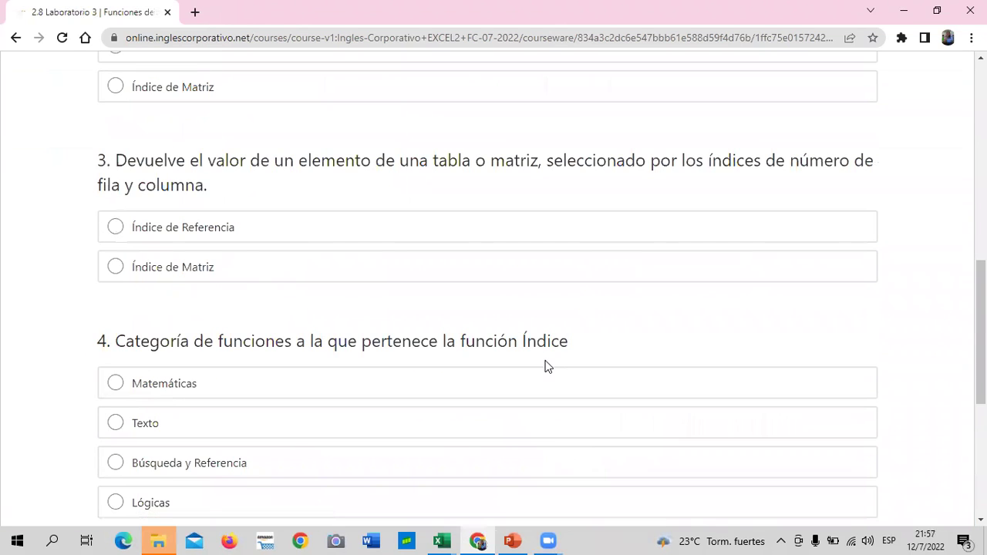
scroll(547, 365, "up", 1)
scroll(547, 365, "up", 4)
scroll(532, 370, "up", 3)
scroll(520, 373, "up", 1)
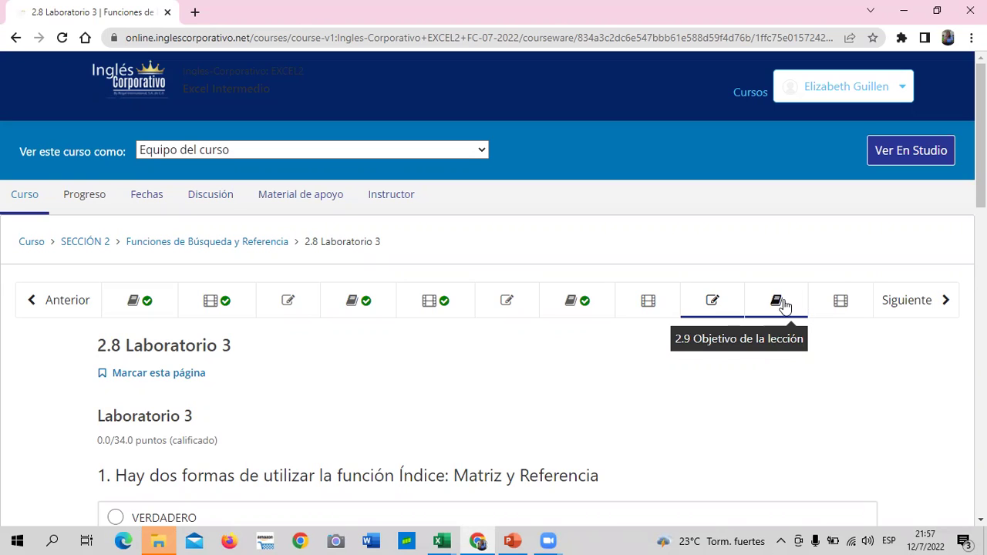
scroll(468, 420, "down", 5)
scroll(469, 420, "down", 2)
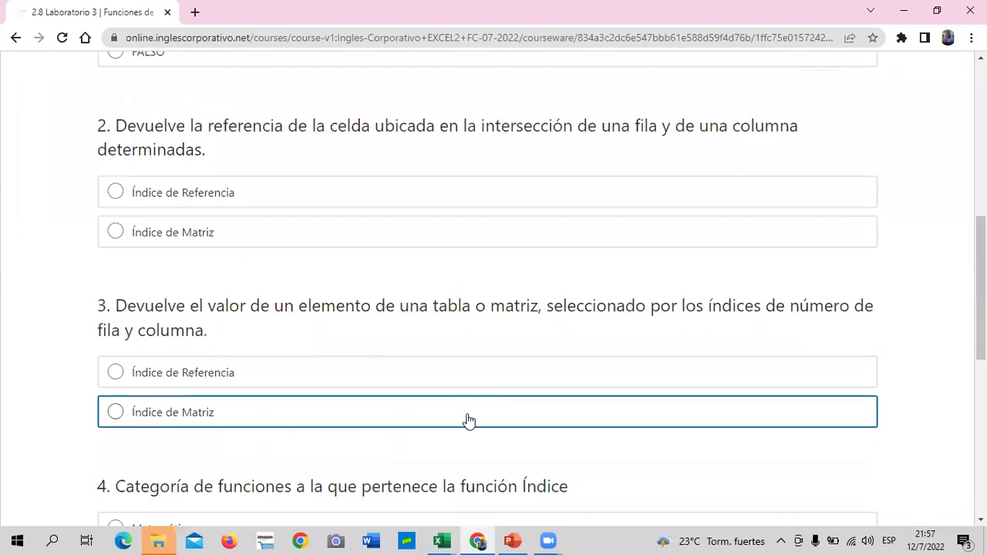
scroll(468, 421, "down", 5)
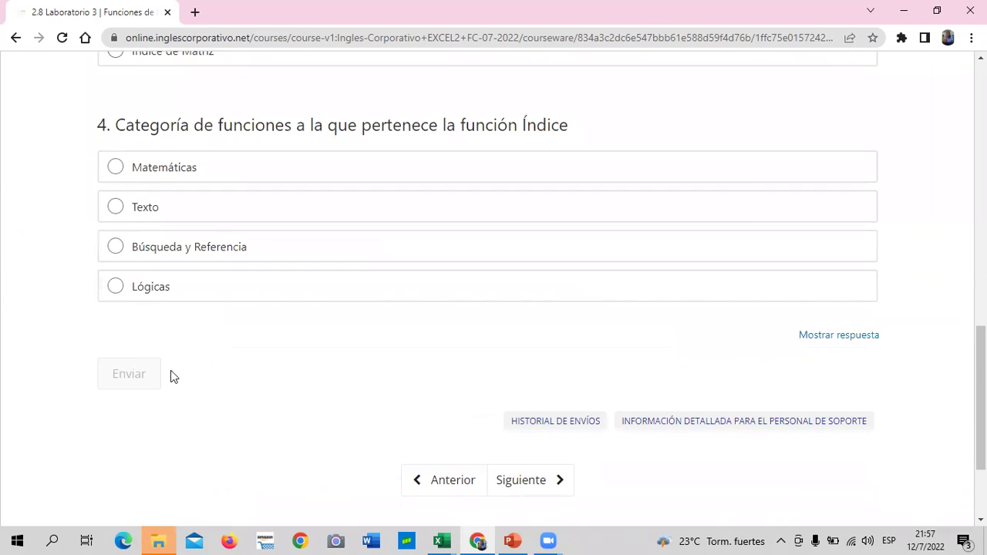
scroll(169, 401, "up", 3)
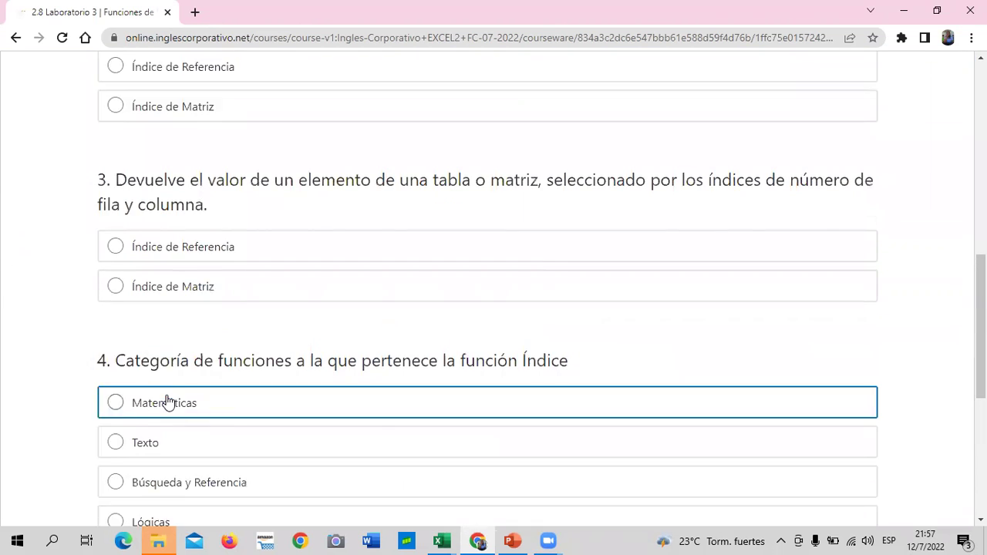
scroll(169, 401, "up", 10)
scroll(168, 401, "up", 2)
scroll(169, 401, "down", 3)
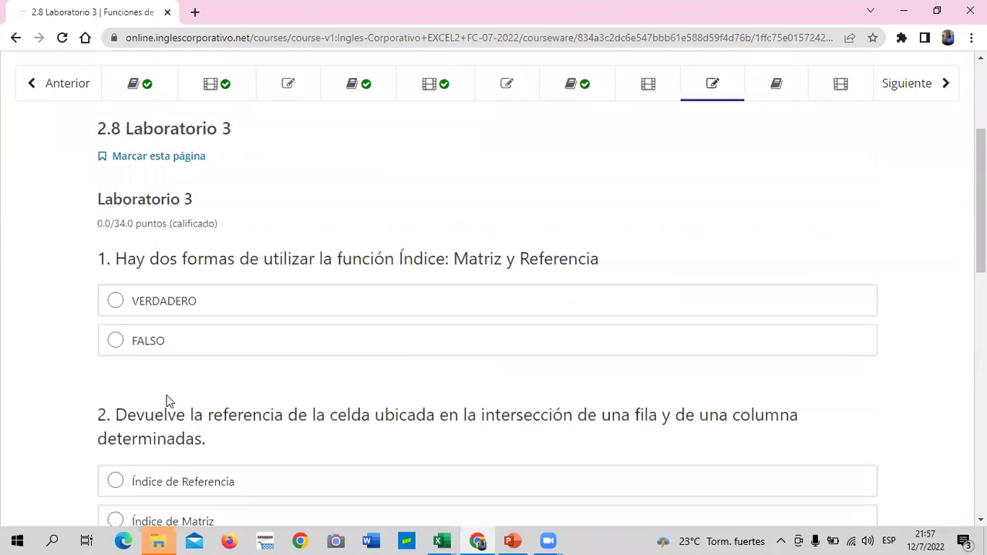
scroll(169, 401, "down", 3)
scroll(282, 392, "down", 3)
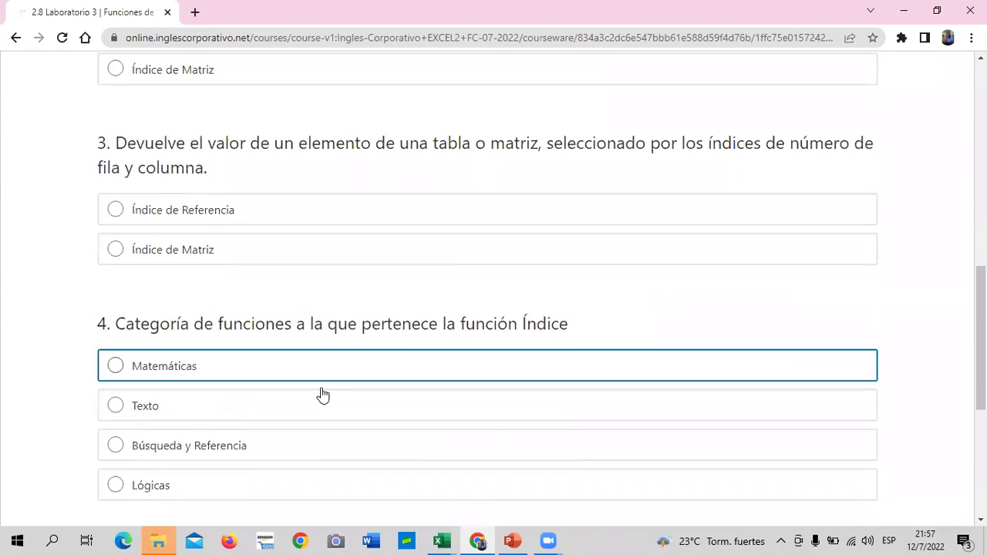
scroll(223, 380, "down", 2)
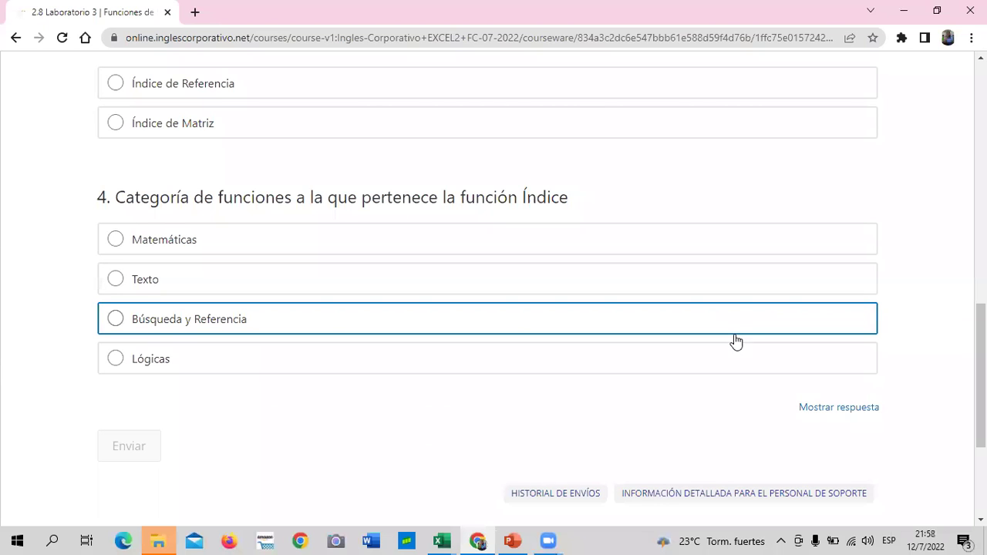
scroll(841, 395, "up", 5)
scroll(771, 386, "up", 5)
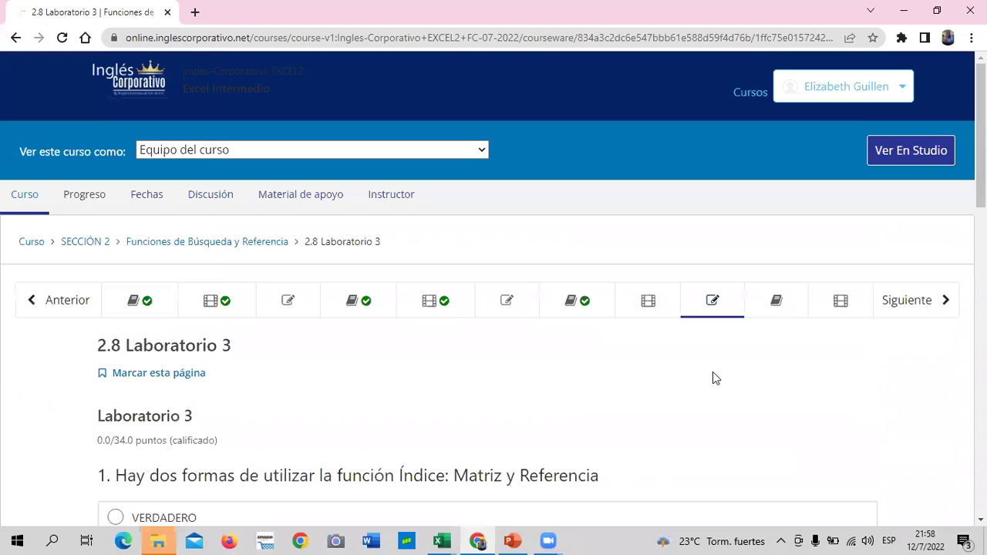